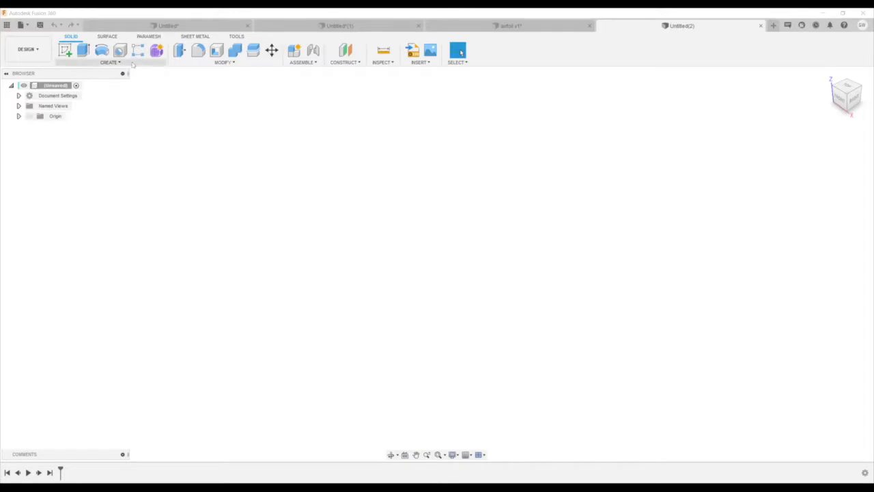
# Sketch a circle about 2.1 in in diameter centred on the origin of the front plane and finish the sketch.
pyautogui.click(109, 62)
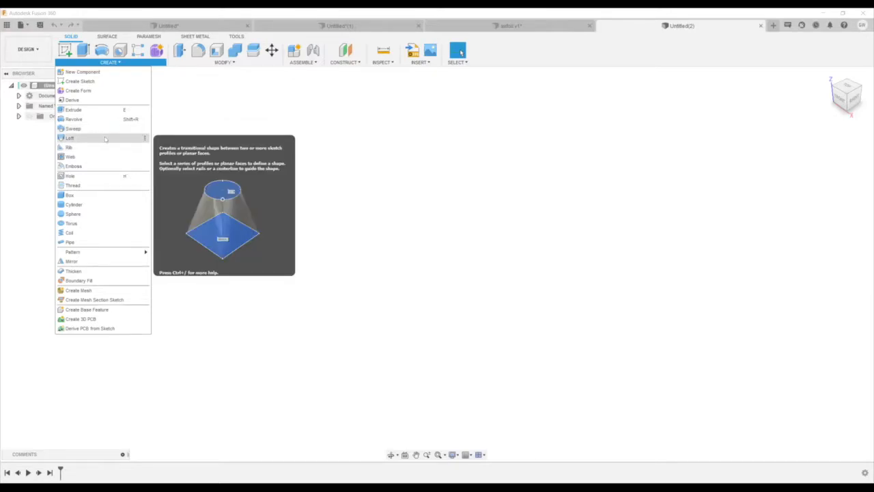
pyautogui.click(119, 63)
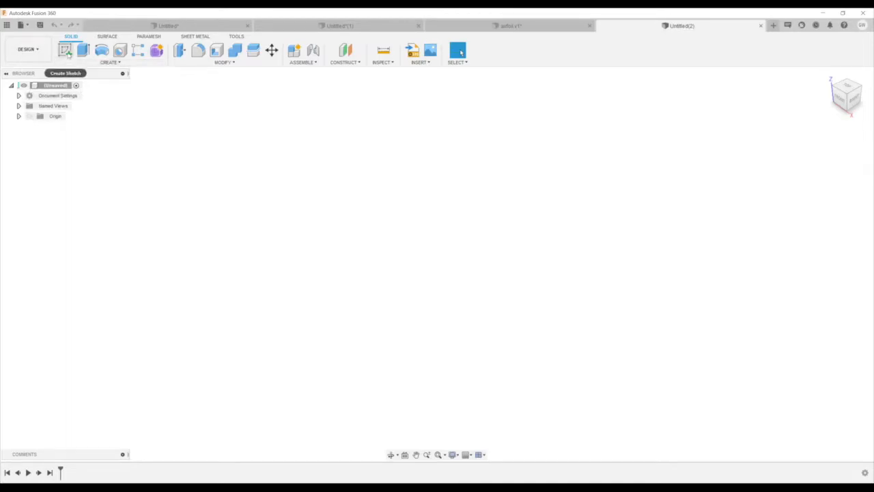
pyautogui.click(67, 54)
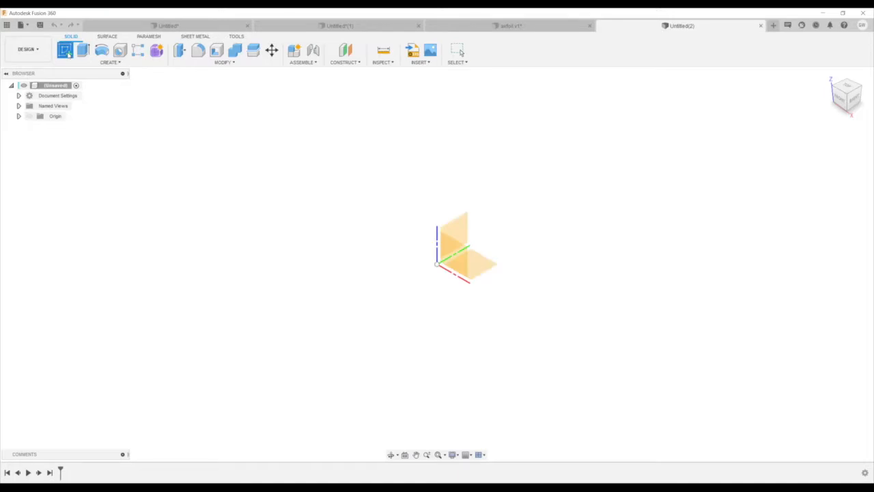
pyautogui.click(456, 255)
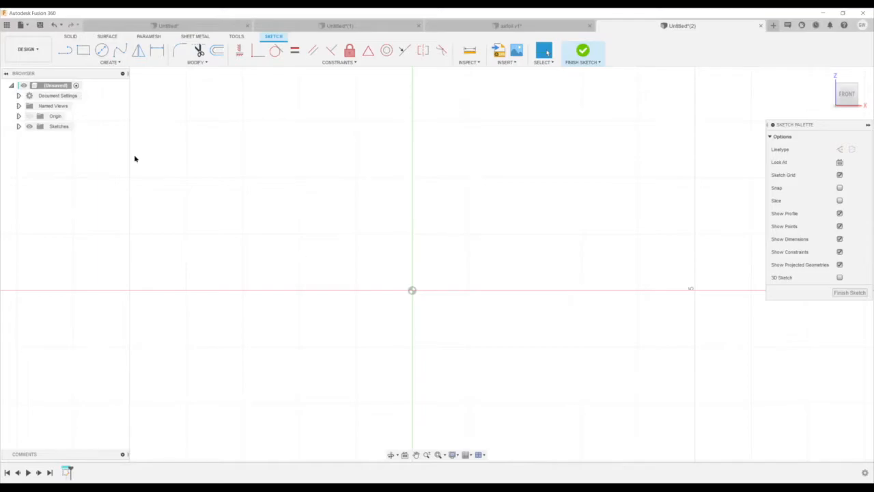
pyautogui.click(101, 51)
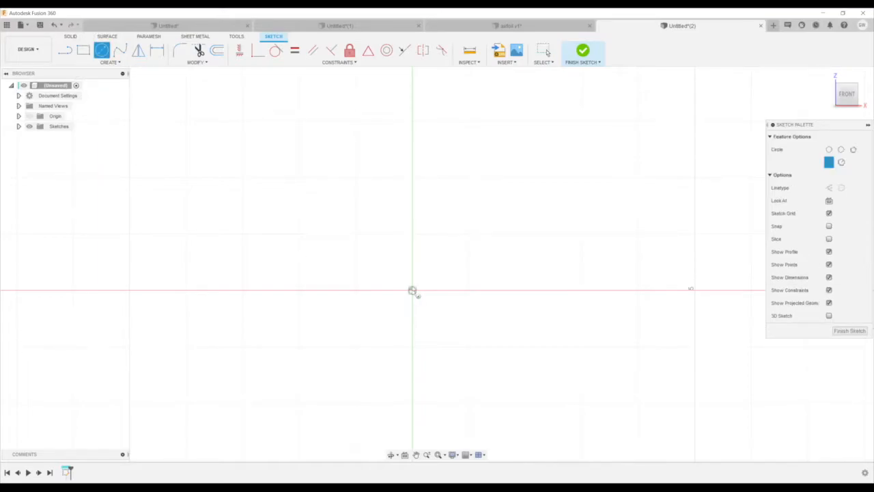
pyautogui.click(412, 291)
pyautogui.click(354, 293)
pyautogui.keyDown('shift'); pyautogui.moveTo(575, 170); pyautogui.dragTo(470, 246, button='middle'); pyautogui.keyUp('shift')
pyautogui.click(582, 51)
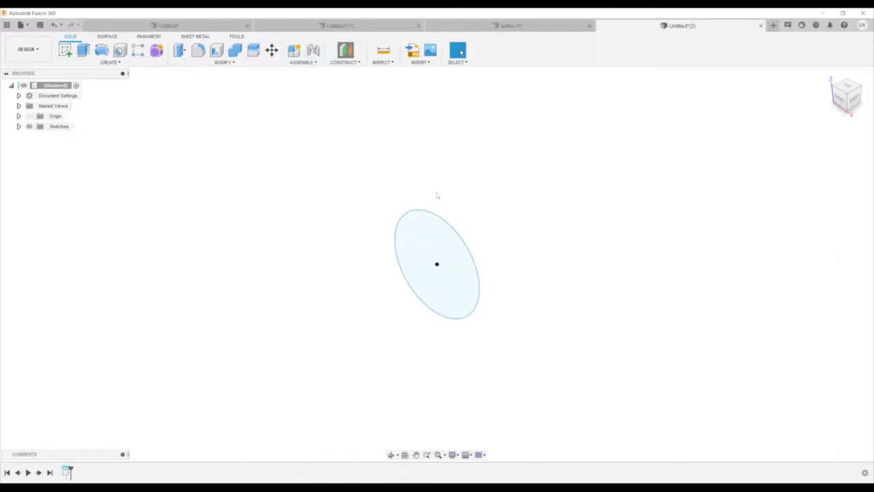
# Create a plane offset 5 in from the circle and sketch a larger center rectangle on it, centred on the origin.
pyautogui.click(440, 258)
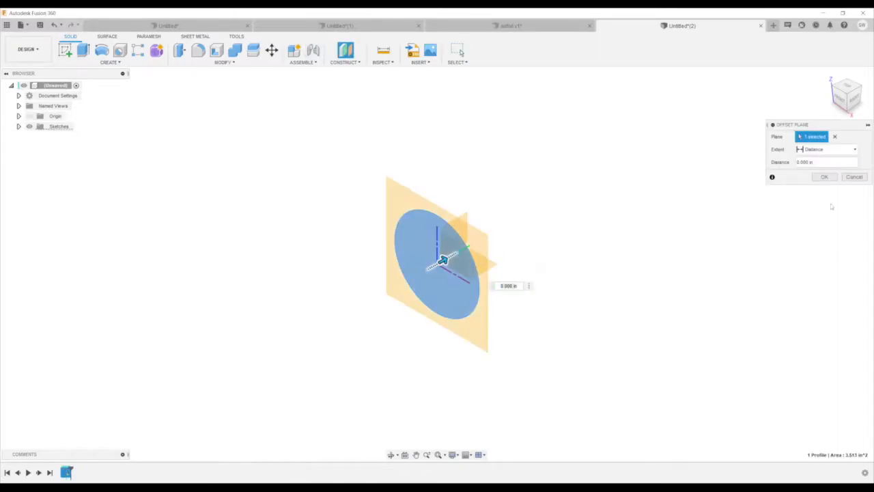
pyautogui.write('5')
pyautogui.click(64, 50)
pyautogui.click(620, 158)
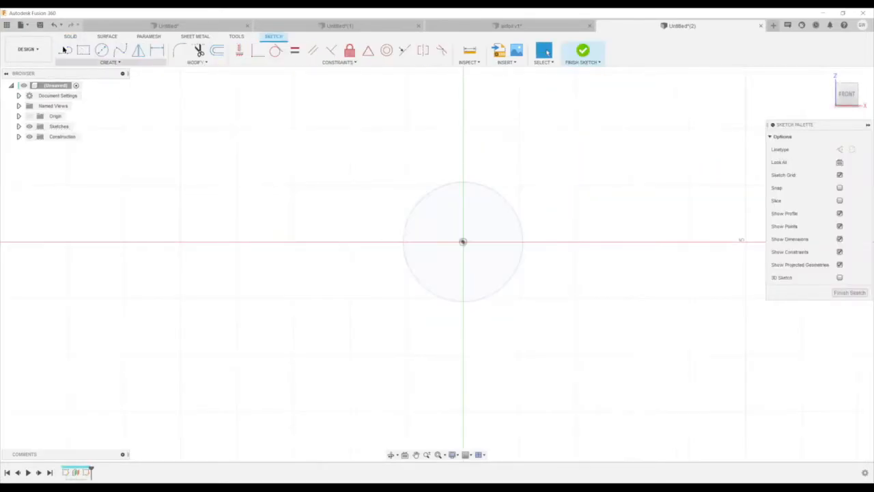
pyautogui.press('r')
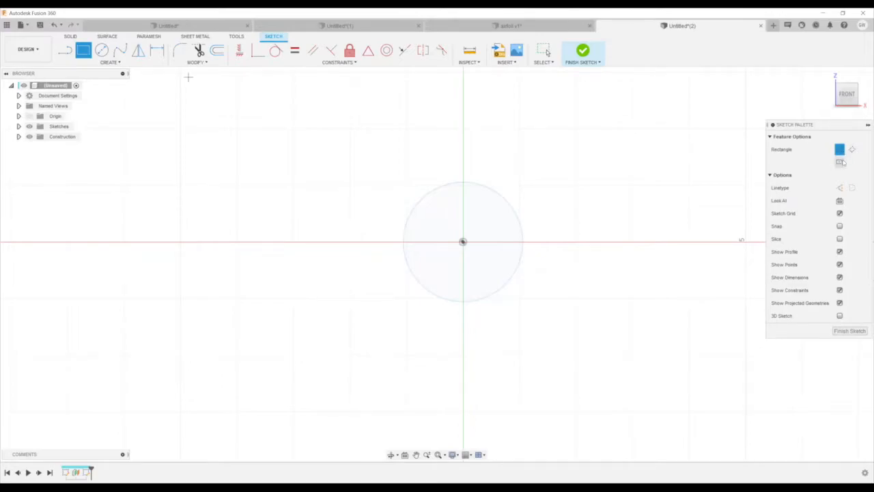
pyautogui.click(462, 242)
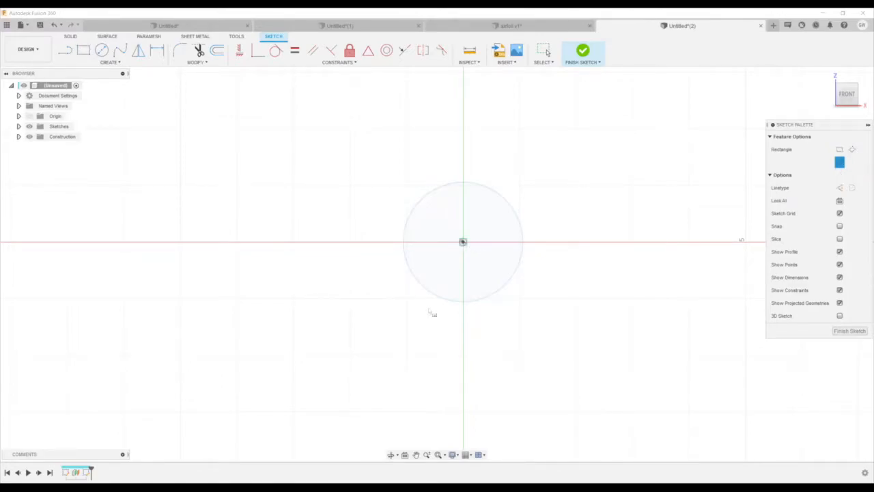
pyautogui.click(390, 328)
pyautogui.click(582, 51)
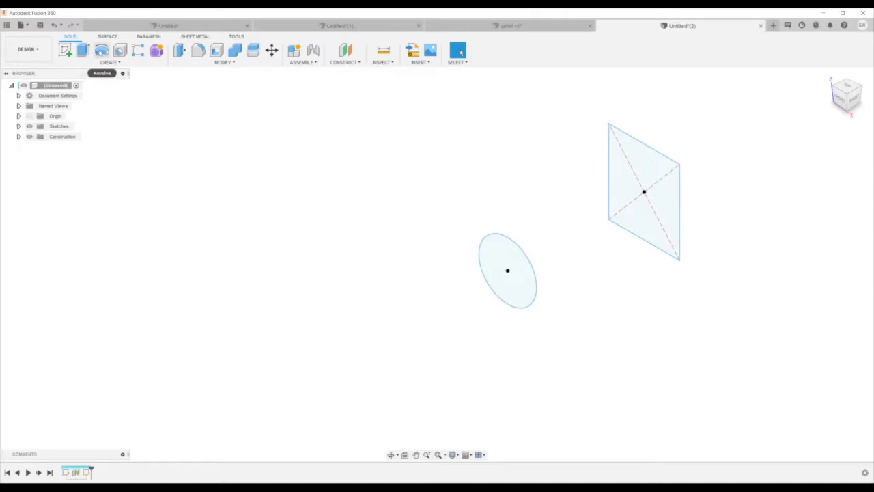
# Loft from the circle profile to the rectangle profile as a new body.
pyautogui.click(105, 63)
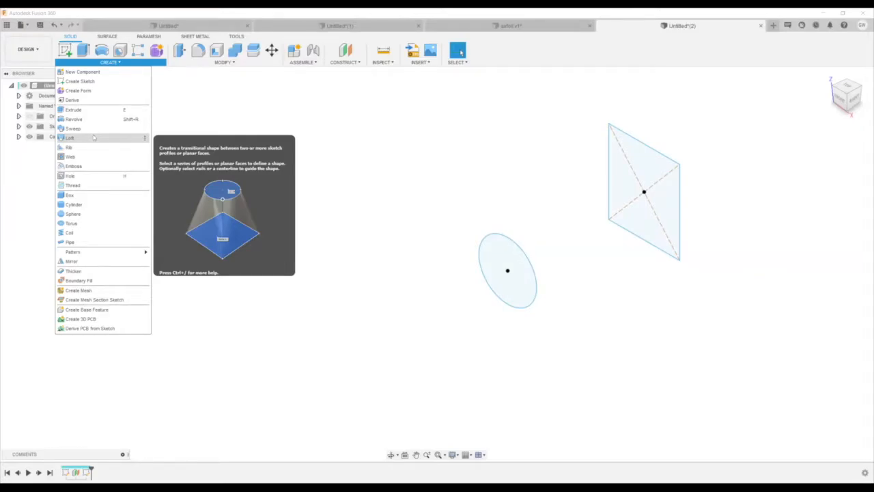
pyautogui.click(501, 278)
pyautogui.click(649, 217)
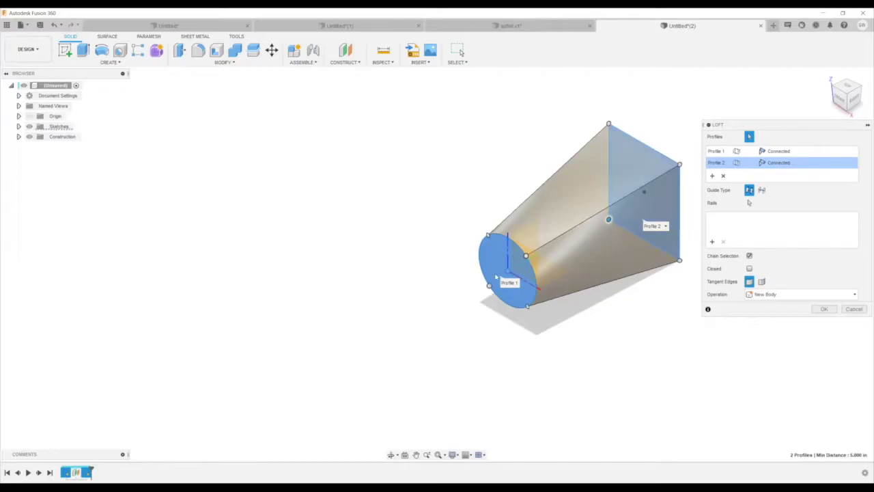
pyautogui.moveTo(569, 340); pyautogui.dragTo(532, 336, button='middle')
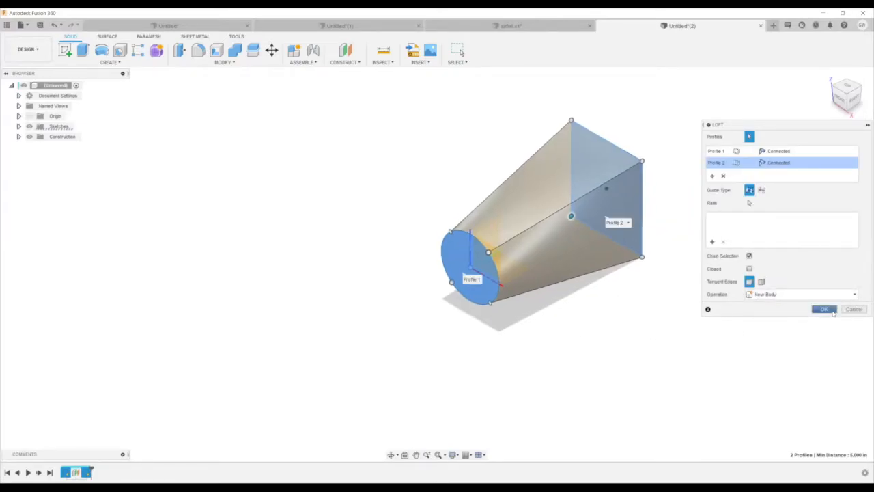
pyautogui.click(825, 310)
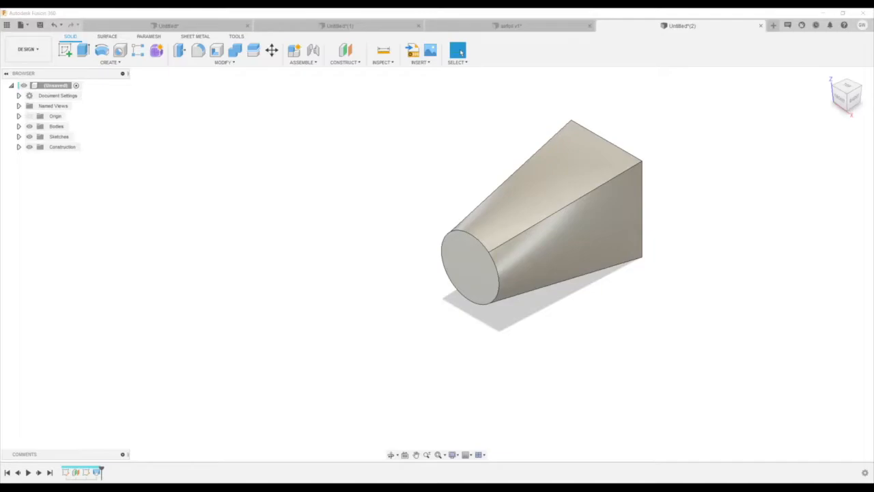
# Examine the lofted body from all sides, checking its round and rectangular end faces.
pyautogui.scroll(5, 489, 272)
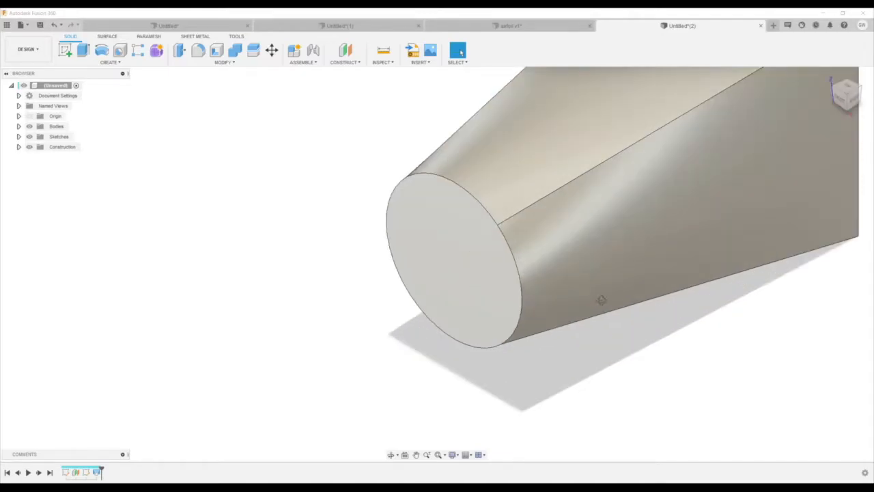
pyautogui.click(471, 273)
pyautogui.keyDown('shift'); pyautogui.moveTo(478, 280); pyautogui.dragTo(704, 287, button='middle'); pyautogui.keyUp('shift')
pyautogui.keyDown('shift'); pyautogui.moveTo(410, 338); pyautogui.dragTo(528, 362, button='middle'); pyautogui.keyUp('shift')
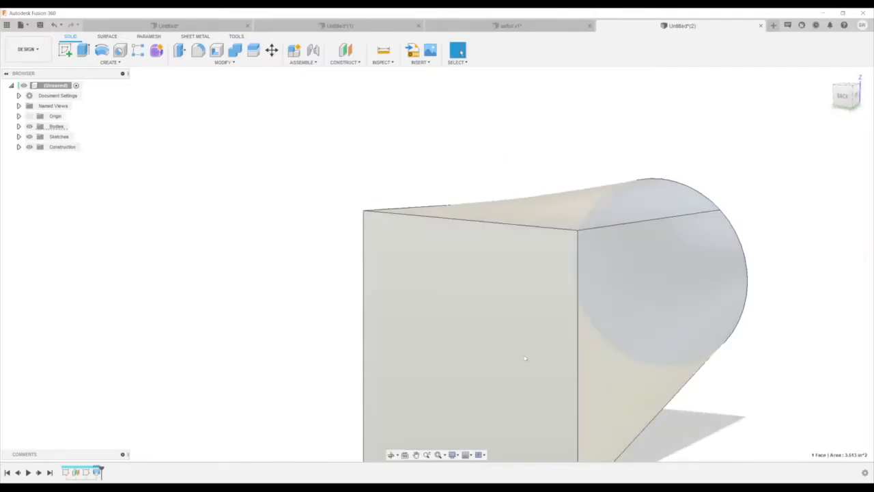
pyautogui.click(526, 361)
pyautogui.scroll(-3, 547, 325)
pyautogui.keyDown('shift'); pyautogui.moveTo(547, 324); pyautogui.dragTo(468, 344, button='middle'); pyautogui.keyUp('shift')
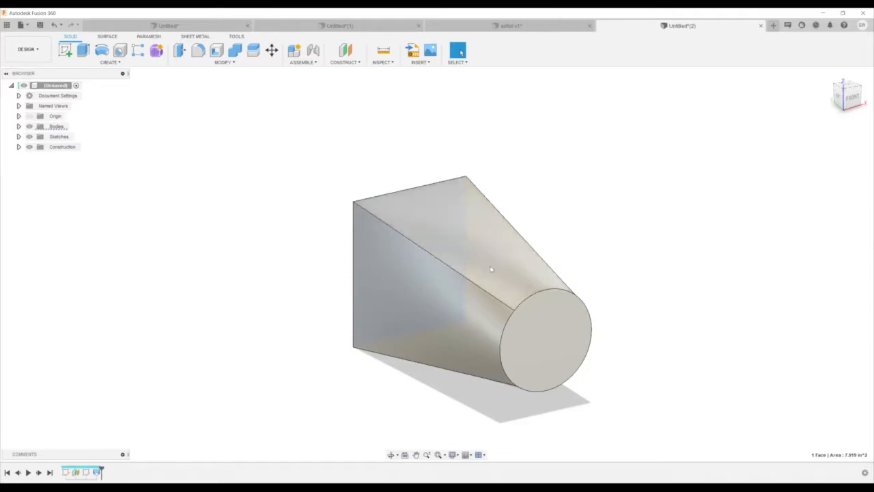
pyautogui.scroll(-2, 441, 293)
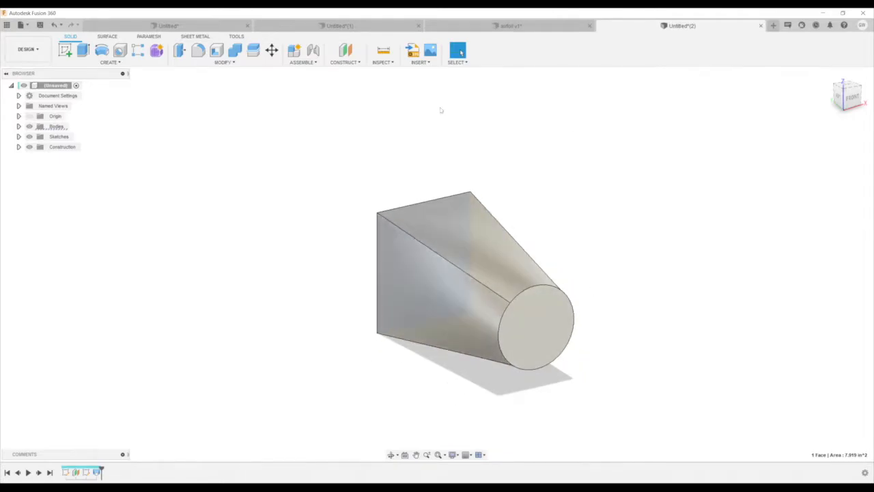
pyautogui.hotkey('ctrl', 'a')
pyautogui.keyDown('shift'); pyautogui.moveTo(503, 347); pyautogui.dragTo(312, 347, button='middle'); pyautogui.keyUp('shift')
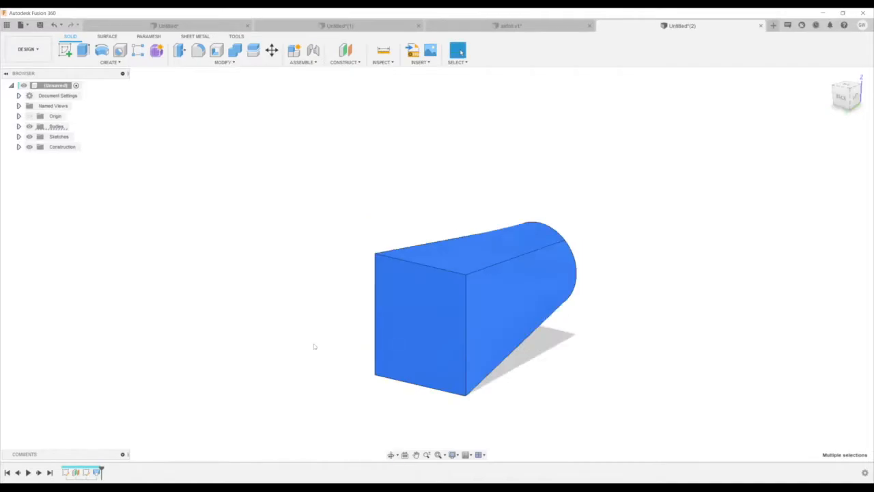
pyautogui.click(314, 347)
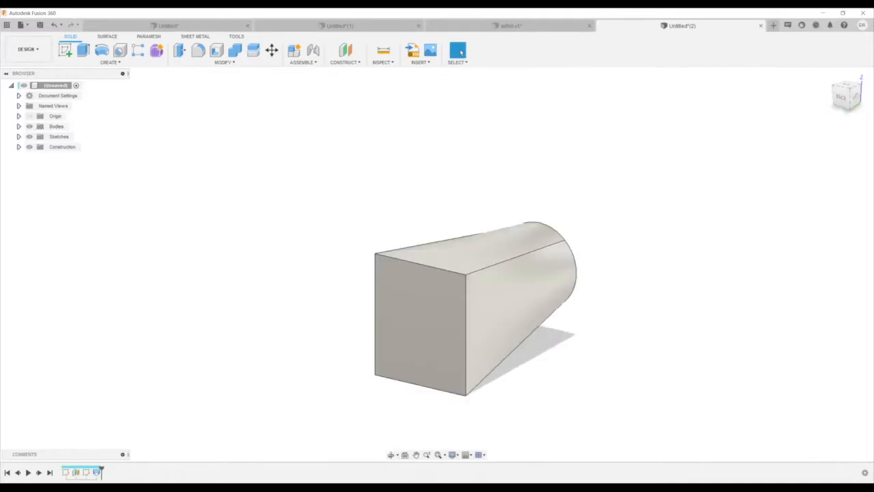
# Edit the first circle's sketch and add a second circle about 2.6 in in diameter on the horizontal axis, about 5.3 in from the origin.
pyautogui.rightClick(66, 473)
pyautogui.click(111, 387)
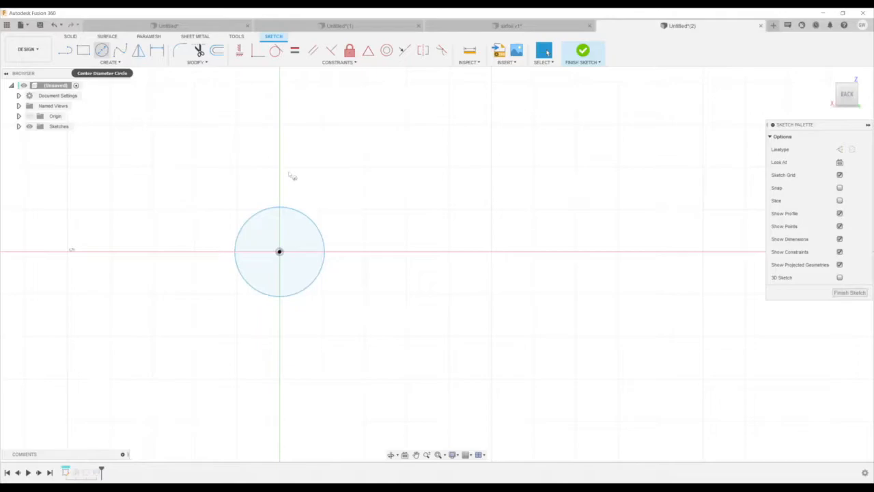
pyautogui.press('c')
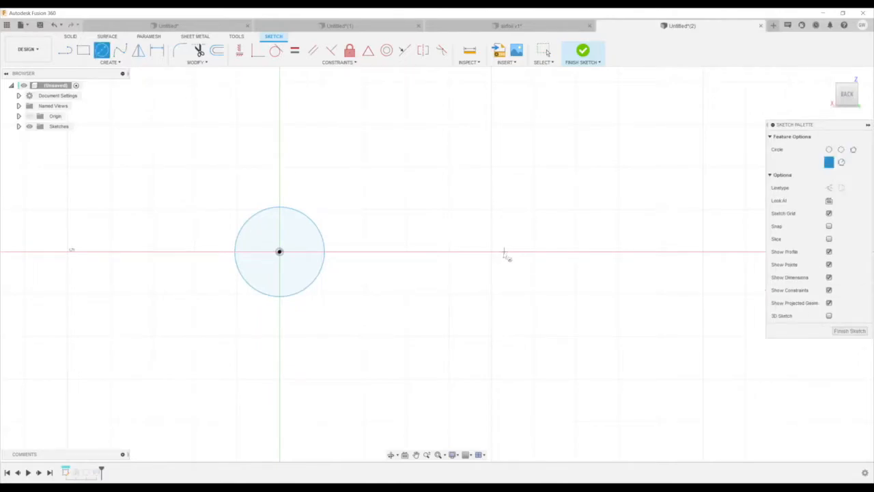
pyautogui.click(473, 283)
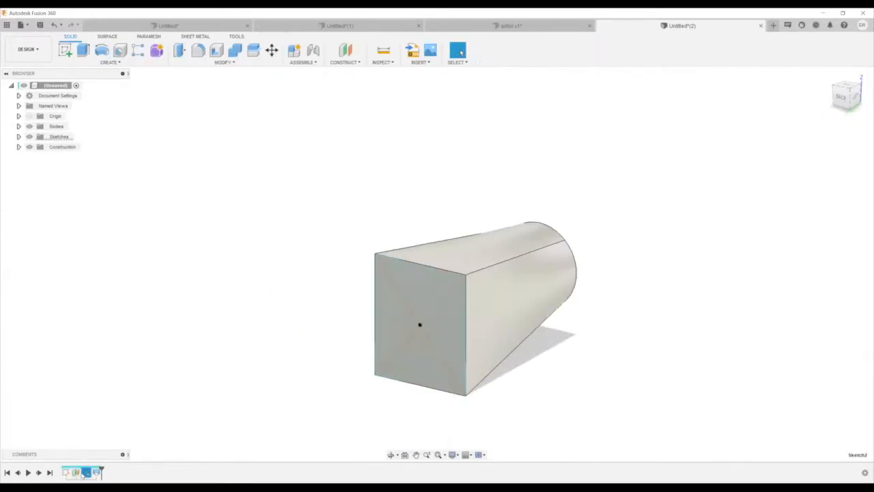
# Open the rectangle's sketch for editing and expand the list of sketches.
pyautogui.rightClick(87, 472)
pyautogui.click(105, 386)
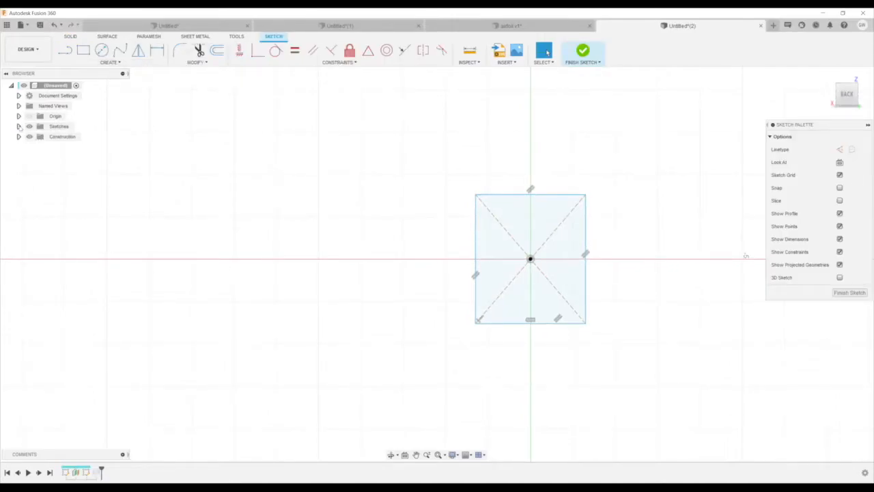
pyautogui.click(19, 127)
pyautogui.scroll(-2, 334, 293)
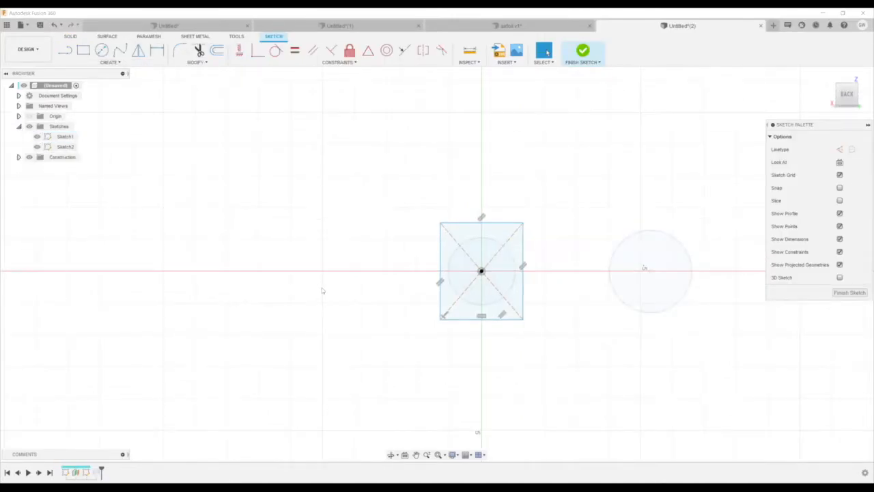
pyautogui.moveTo(483, 243); pyautogui.dragTo(411, 240, button='middle')
pyautogui.click(525, 243)
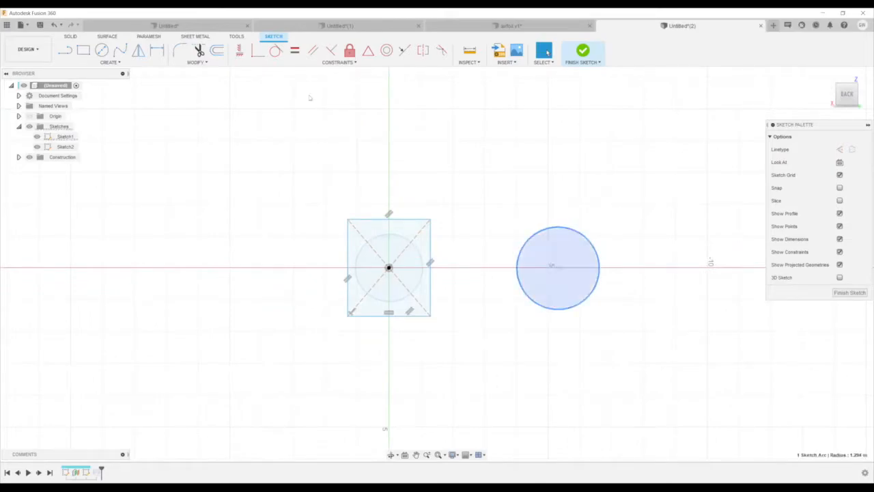
pyautogui.click(197, 62)
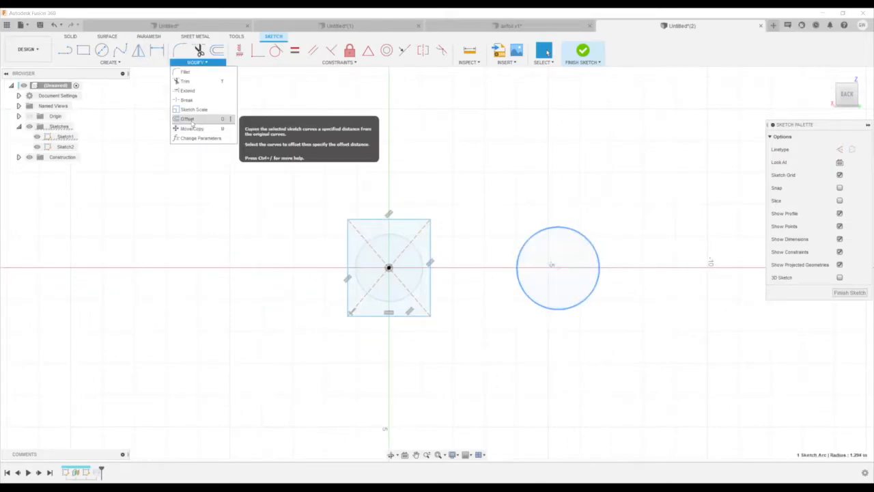
pyautogui.click(187, 120)
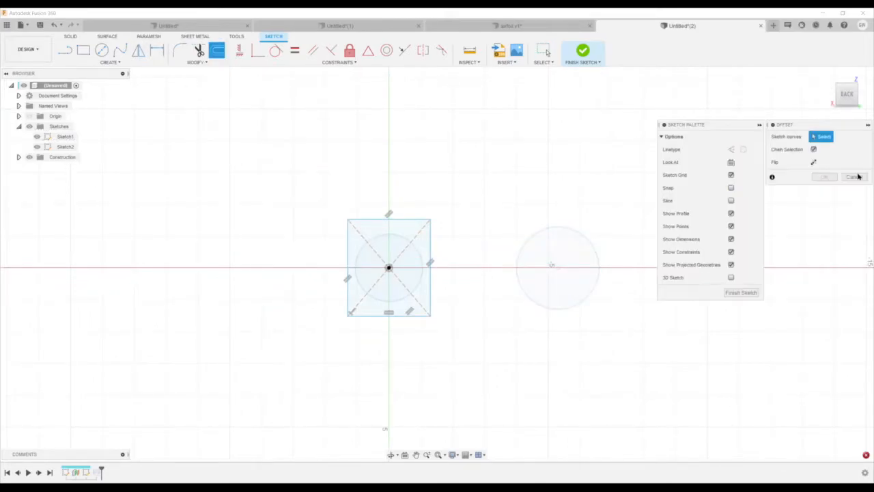
pyautogui.click(855, 177)
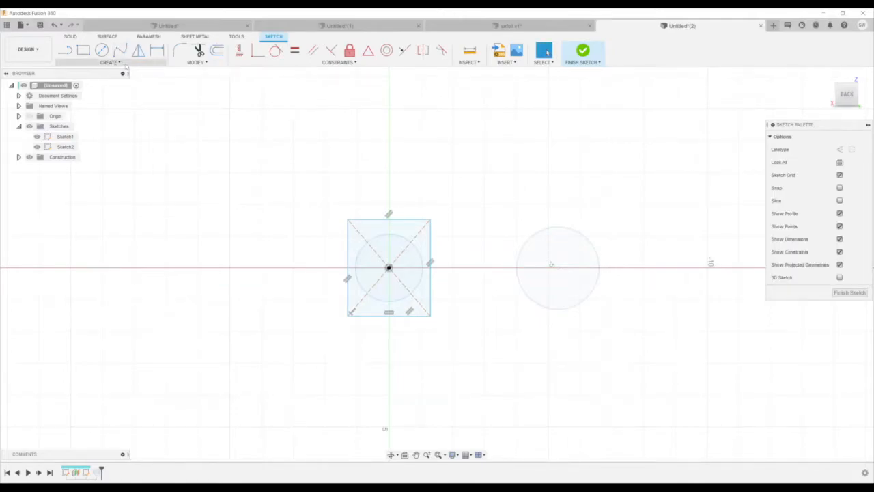
# Project the separate circle beside the rectangle into the rectangle's sketch.
pyautogui.click(123, 63)
pyautogui.moveTo(102, 214)
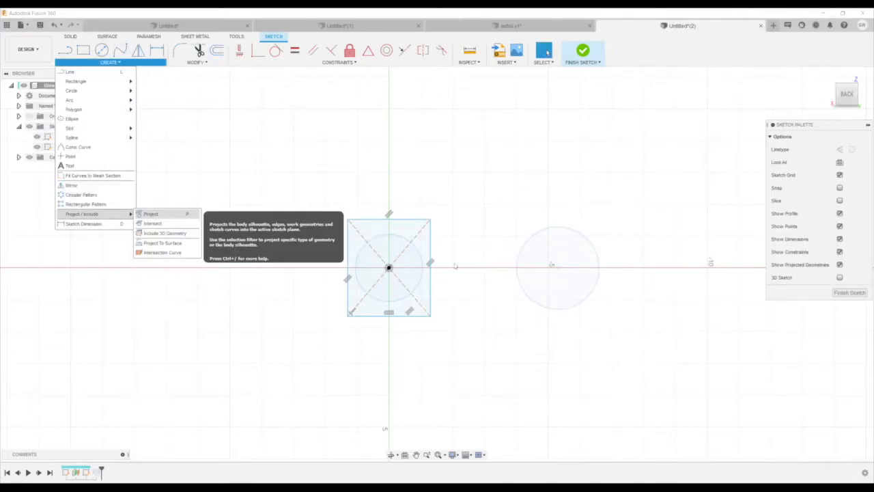
pyautogui.click(525, 248)
pyautogui.click(833, 179)
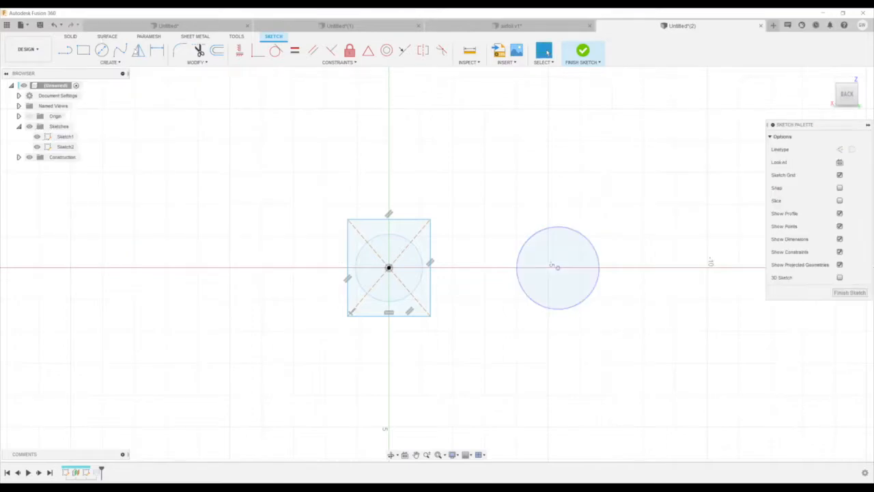
# Offset the projected circle inward to make a smaller concentric circle and finish the sketch.
pyautogui.click(219, 63)
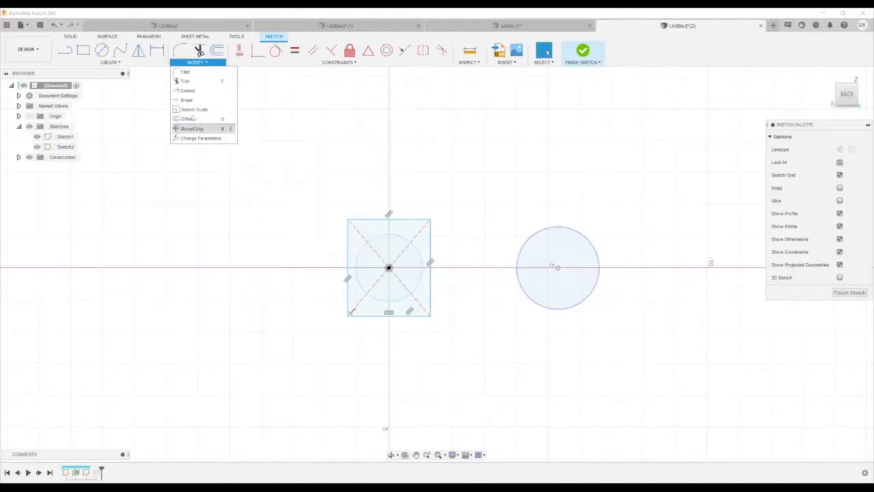
pyautogui.press('o')
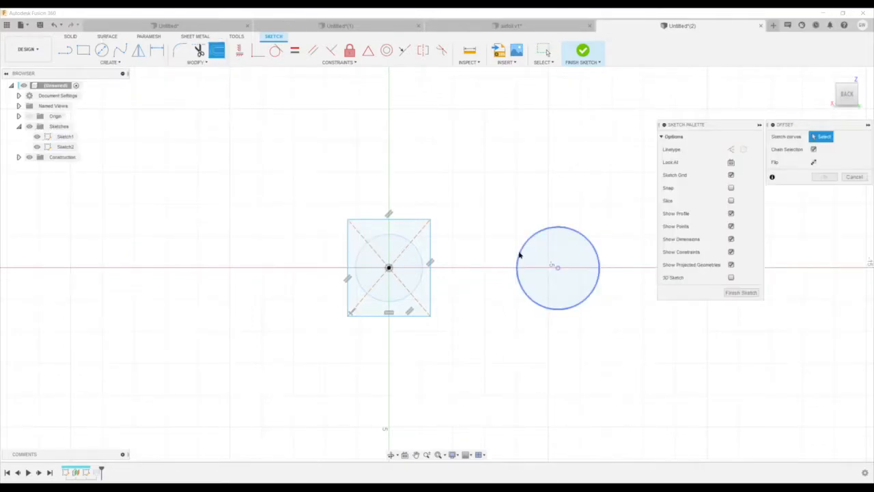
pyautogui.click(540, 260)
pyautogui.press('Return')
pyautogui.moveTo(310, 170)
pyautogui.keyDown('shift'); pyautogui.mouseDown(button='middle')
pyautogui.moveTo(343, 170)
pyautogui.moveTo(329, 184)
pyautogui.mouseUp(button='middle'); pyautogui.keyUp('shift')
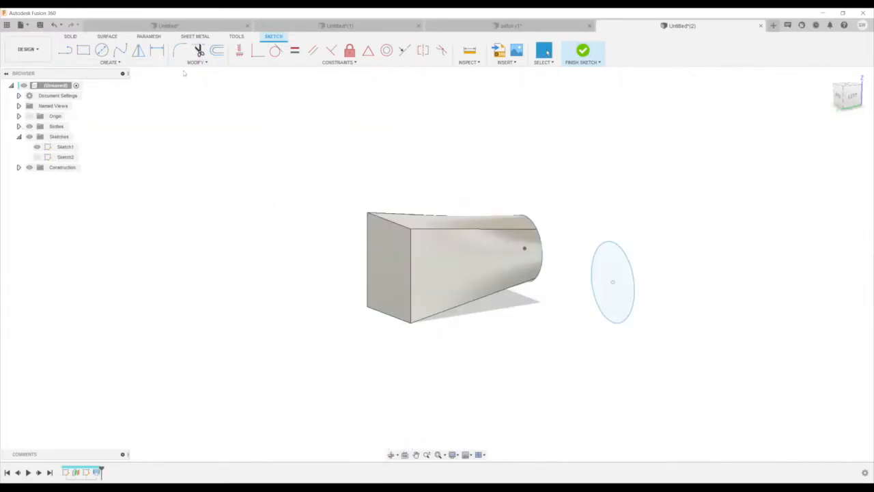
# Show the rectangle's sketch and loft a solid between the separate circle and the smaller offset circle on the parallel plane.
pyautogui.click(109, 62)
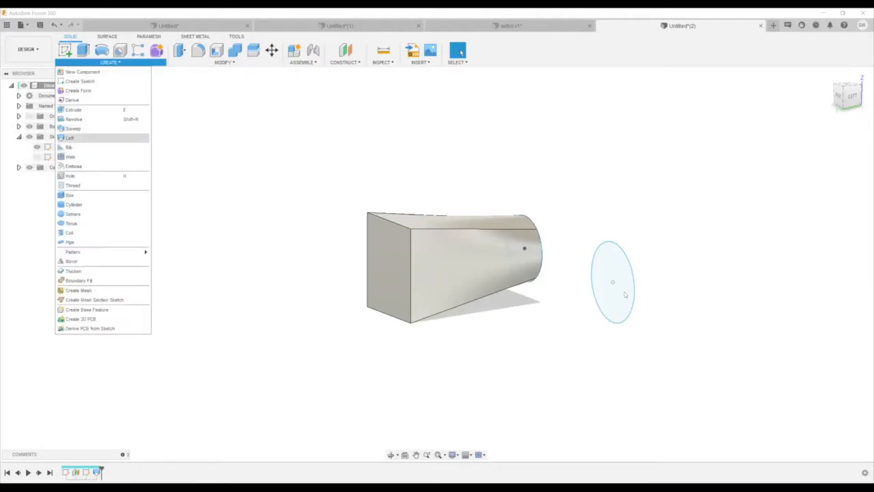
pyautogui.click(69, 137)
pyautogui.click(37, 157)
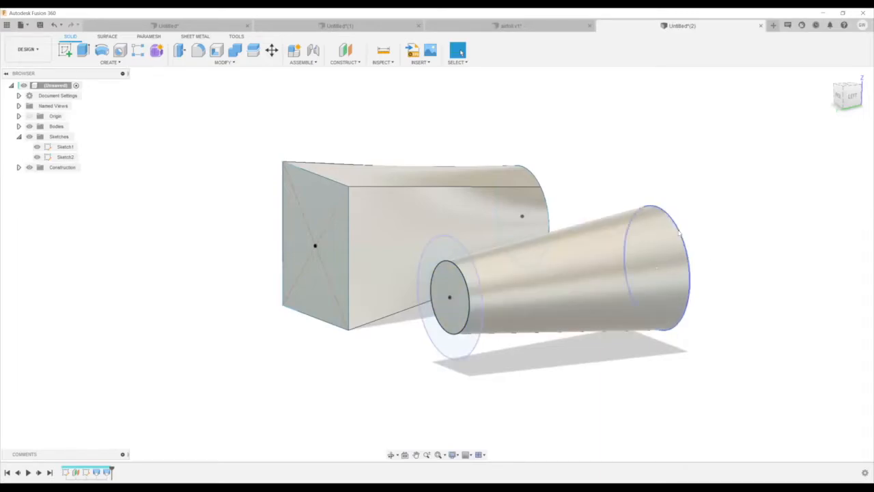
# Freely resize the cone's larger circle in the model, ending at a radius of about 1.1 in.
pyautogui.moveTo(691, 271); pyautogui.dragTo(706, 254)
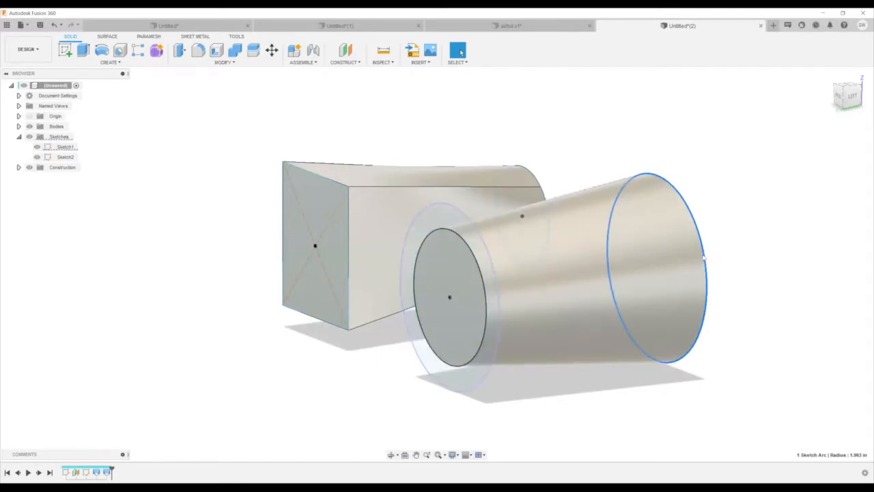
pyautogui.moveTo(683, 274)
pyautogui.mouseDown()
pyautogui.moveTo(673, 280)
pyautogui.moveTo(688, 279)
pyautogui.mouseUp()
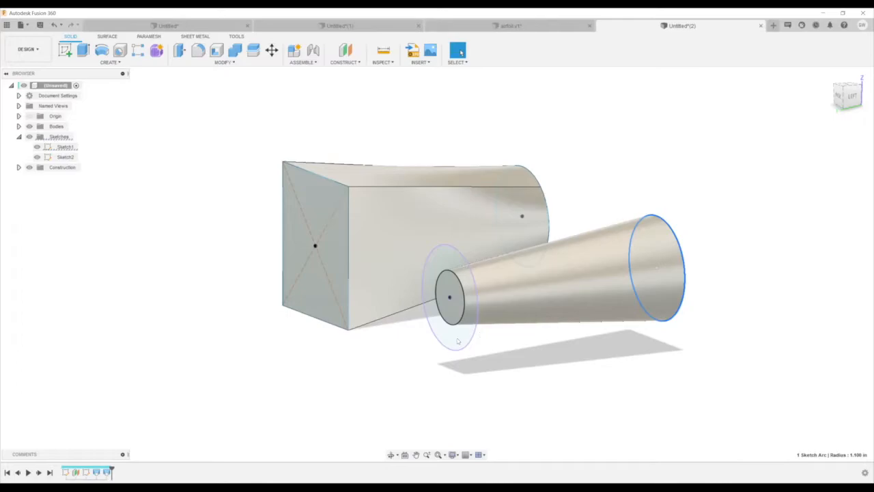
pyautogui.scroll(-2, 458, 341)
# Edit the first sketch and draw a closed, airfoil-shaped fit point spline about 6.5 in long on the horizontal axis beyond the second circle.
pyautogui.rightClick(65, 472)
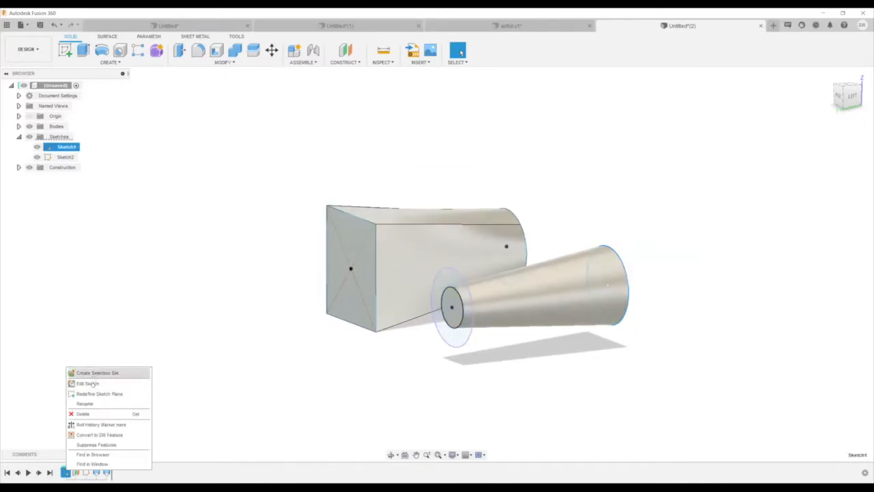
pyautogui.click(94, 385)
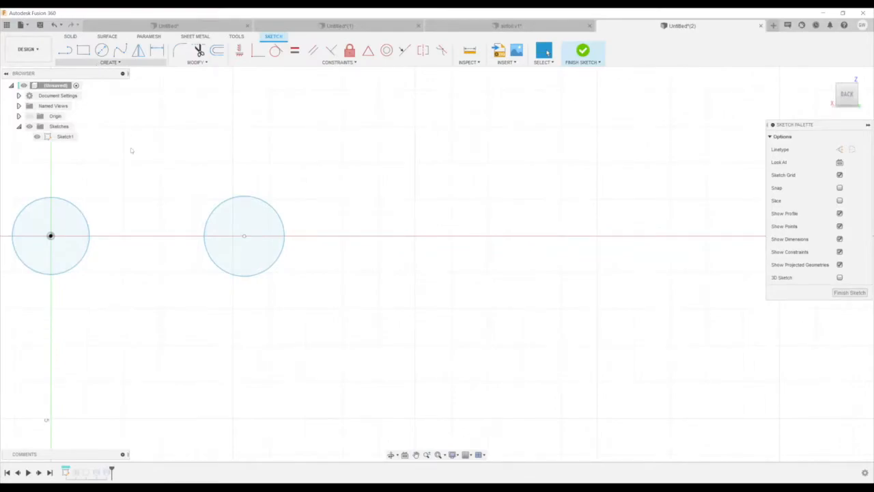
pyautogui.click(109, 62)
pyautogui.moveTo(122, 138)
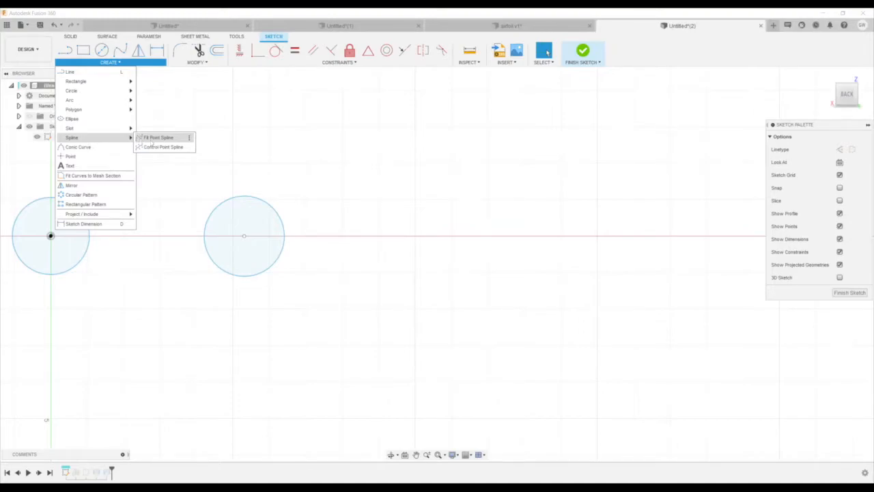
pyautogui.click(159, 137)
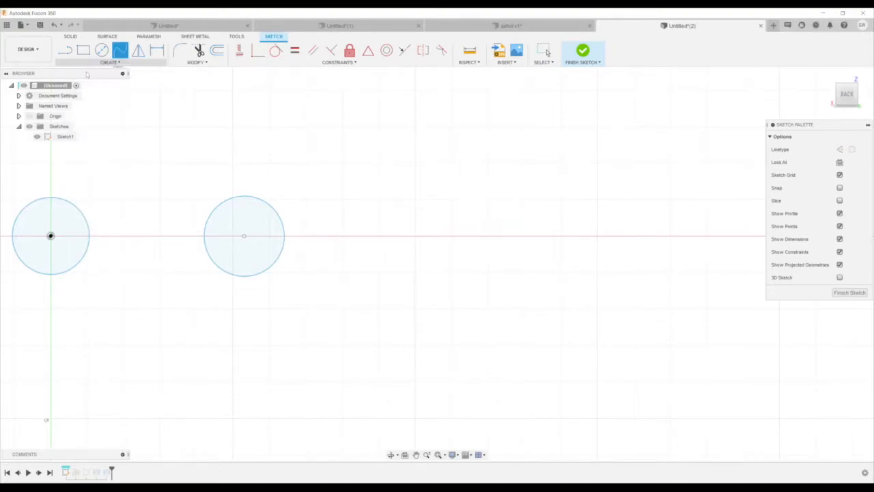
pyautogui.click(391, 237)
pyautogui.click(424, 191)
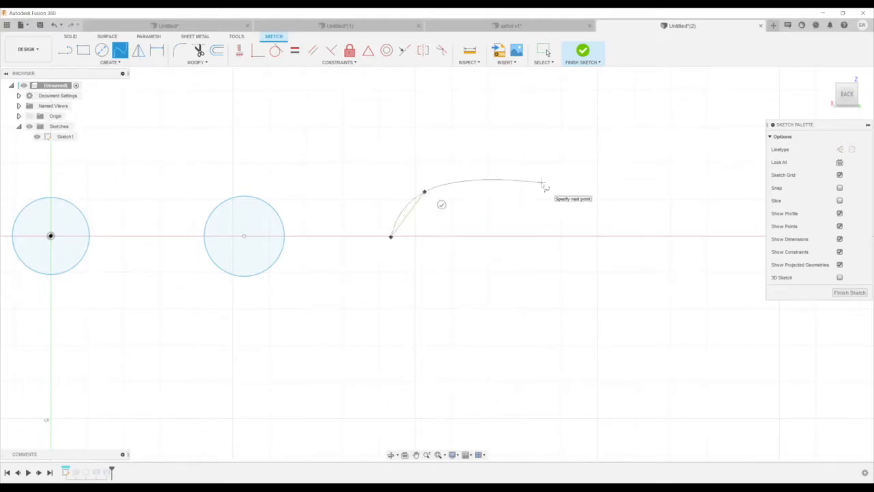
pyautogui.click(540, 183)
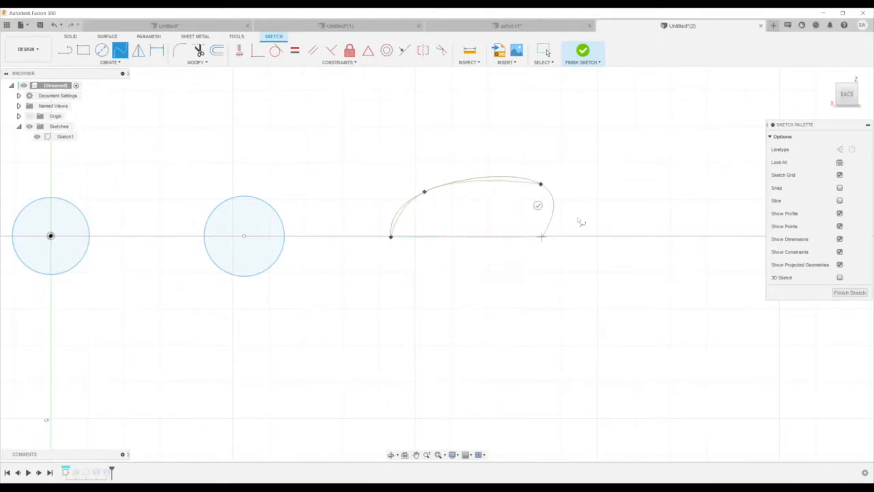
pyautogui.click(610, 230)
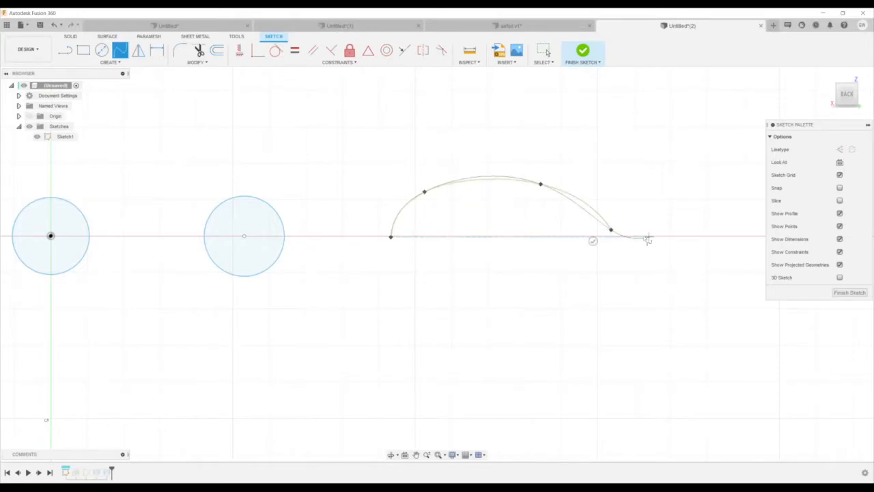
pyautogui.click(628, 242)
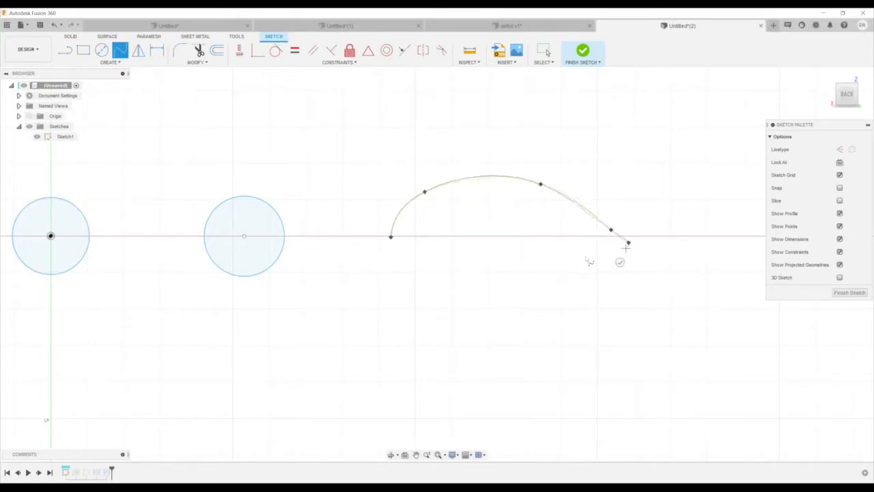
pyautogui.click(578, 258)
pyautogui.click(499, 236)
pyautogui.click(428, 236)
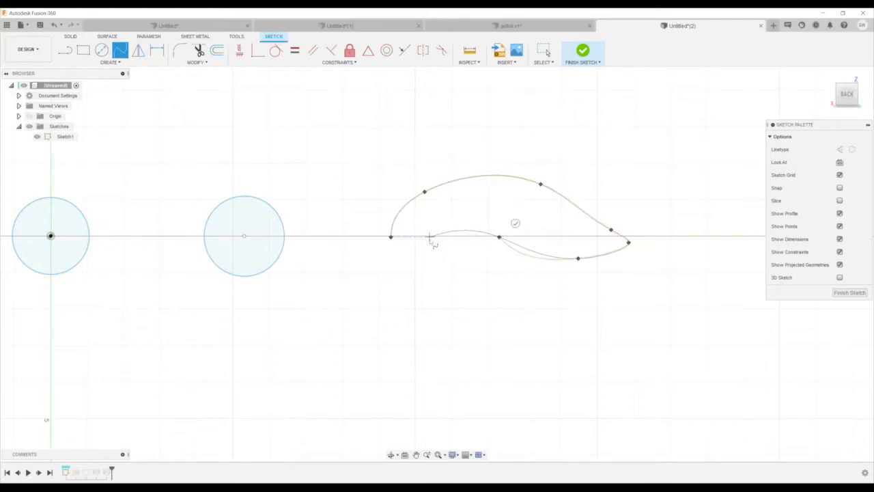
pyautogui.click(391, 237)
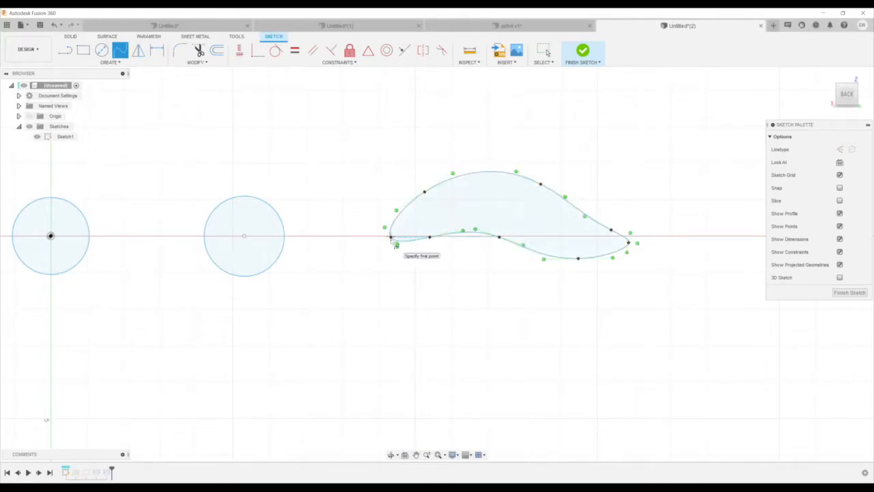
pyautogui.scroll(3, 550, 275)
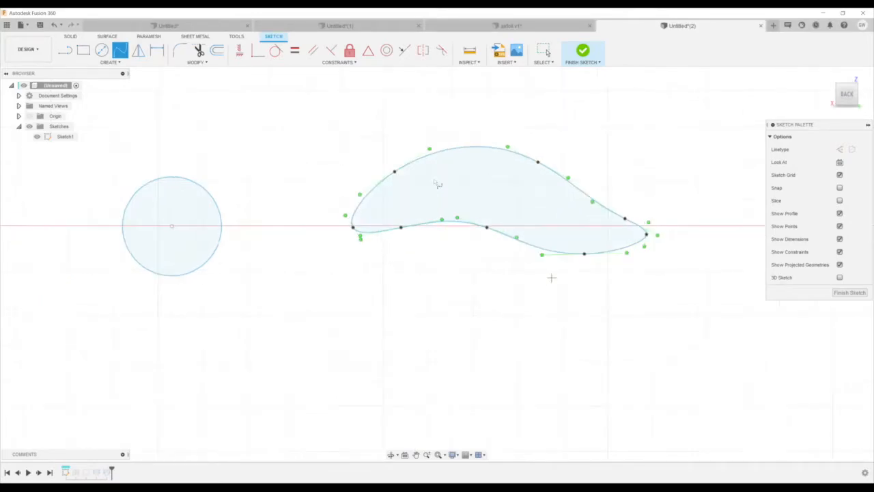
pyautogui.press('Escape')
# Smooth the spline's upper edge near its tail by adjusting the fit point and its tangent handle, and finish the sketch.
pyautogui.click(579, 195)
pyautogui.moveTo(623, 225); pyautogui.dragTo(605, 269, button='middle')
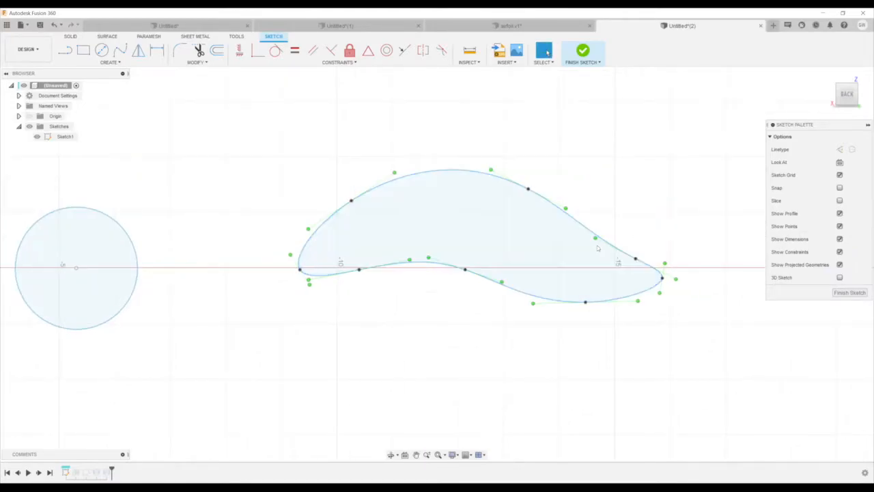
pyautogui.moveTo(635, 259)
pyautogui.mouseDown()
pyautogui.moveTo(646, 236)
pyautogui.moveTo(622, 250)
pyautogui.mouseUp()
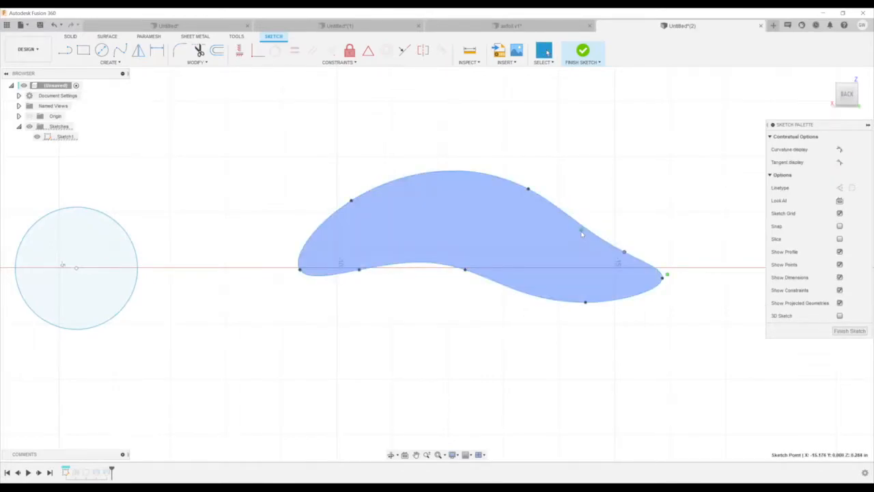
pyautogui.moveTo(581, 230); pyautogui.dragTo(608, 234)
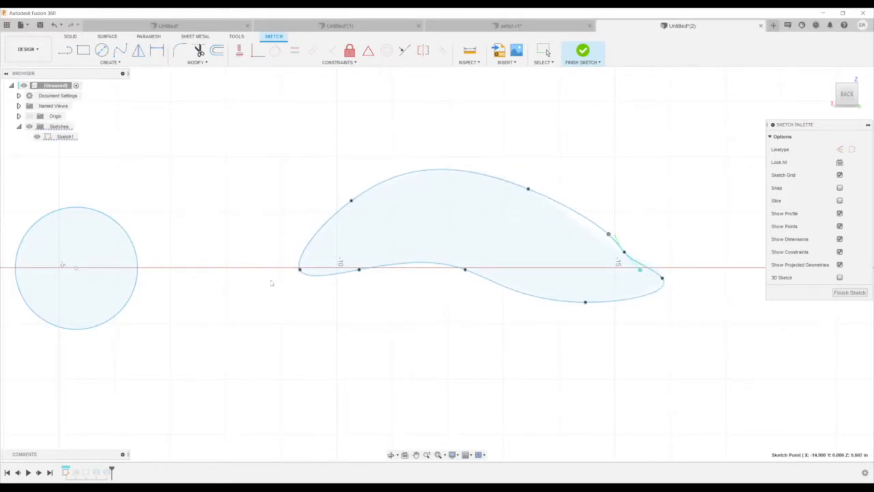
pyautogui.click(625, 252)
pyautogui.click(648, 268)
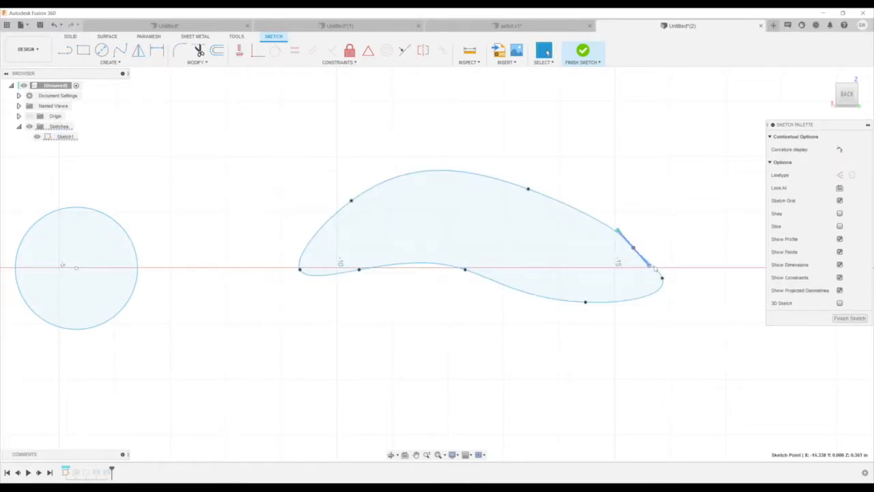
pyautogui.moveTo(653, 265); pyautogui.dragTo(655, 265)
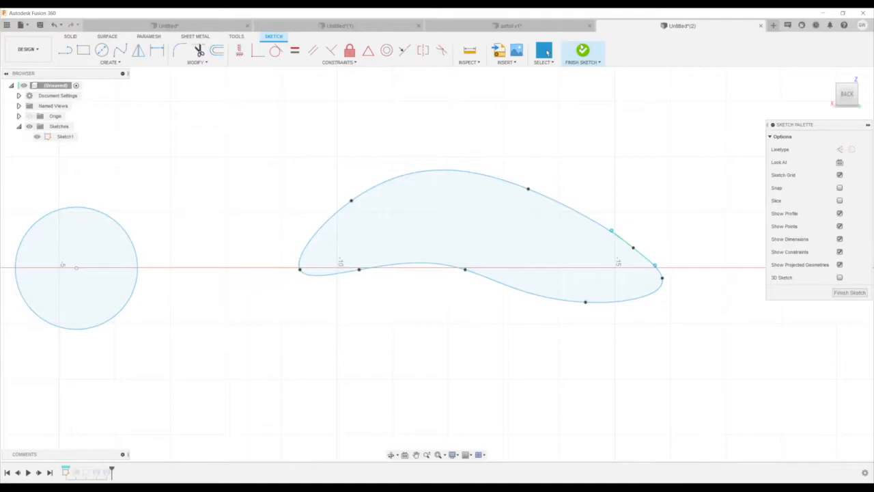
pyautogui.click(582, 53)
pyautogui.scroll(-5, 534, 334)
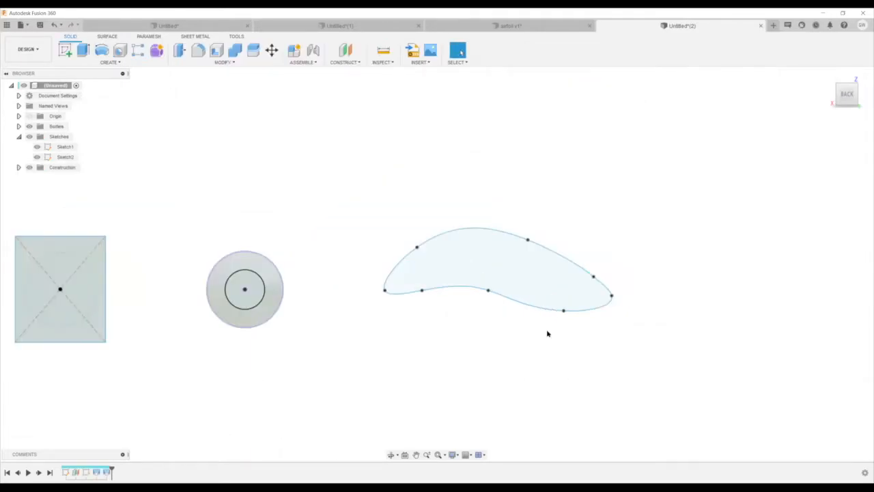
pyautogui.keyDown('shift'); pyautogui.moveTo(496, 334); pyautogui.dragTo(469, 346, button='middle'); pyautogui.keyUp('shift')
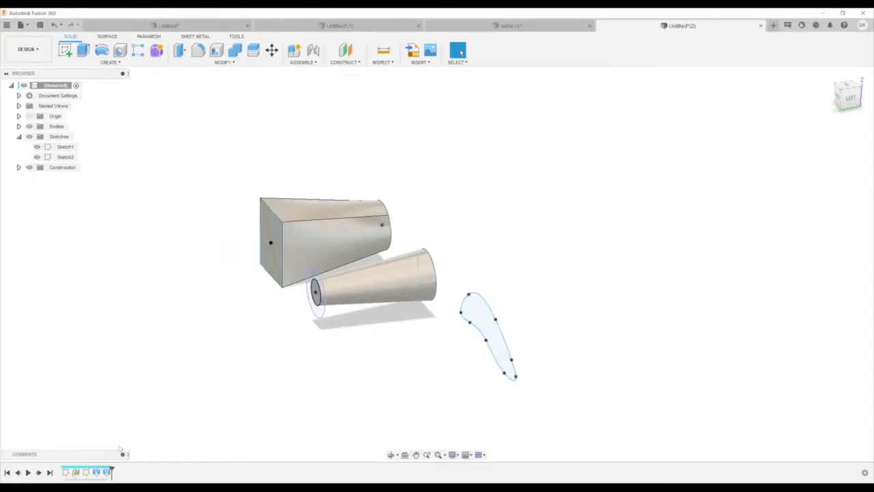
pyautogui.click(86, 473)
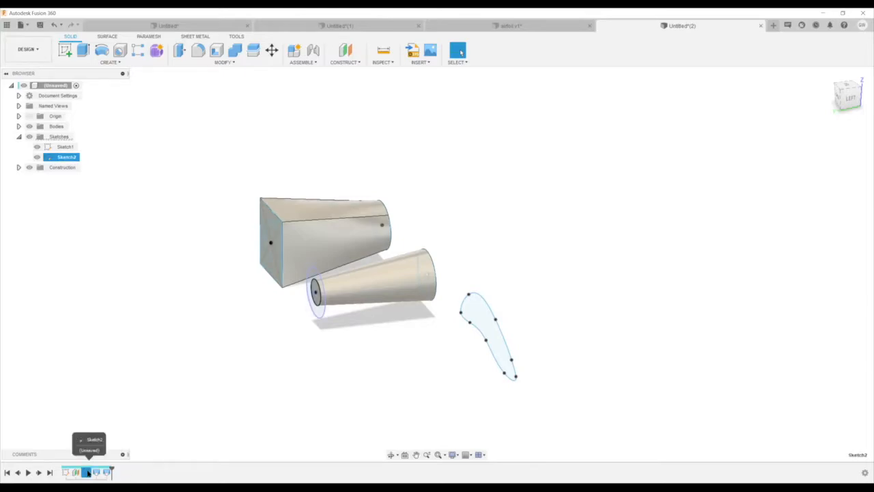
pyautogui.click(75, 472)
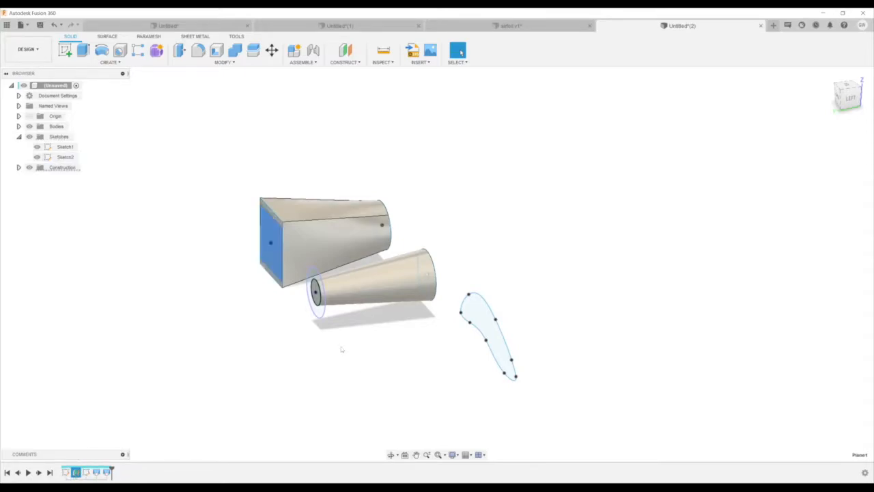
pyautogui.click(510, 363)
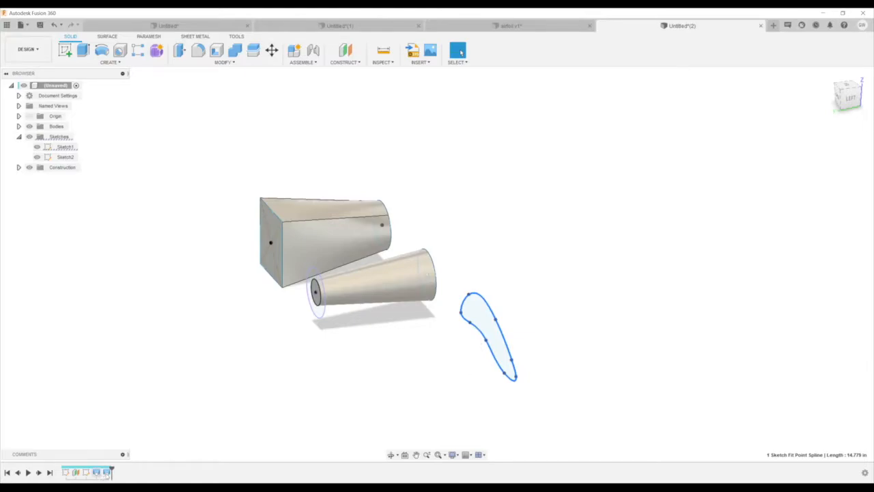
# Edit the first sketch and paste a copy of the airfoil spline, moved 5.5 in in Z and rotated -10 degrees about Z.
pyautogui.rightClick(66, 471)
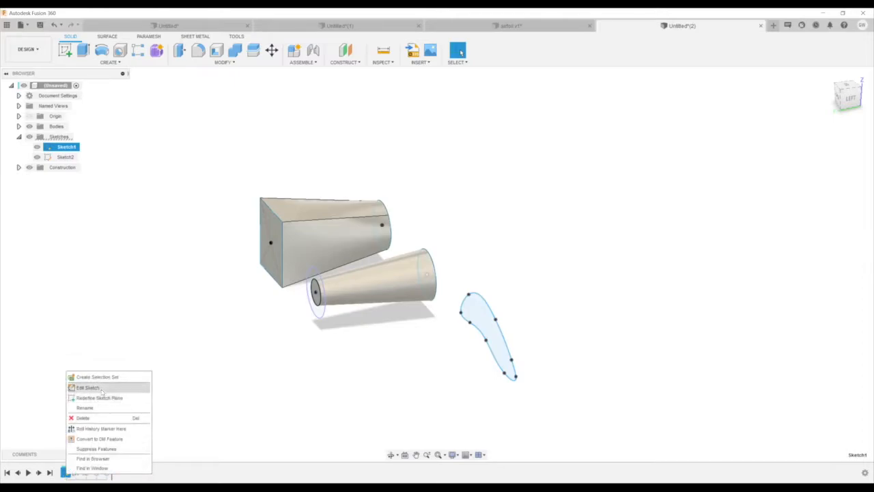
pyautogui.click(103, 387)
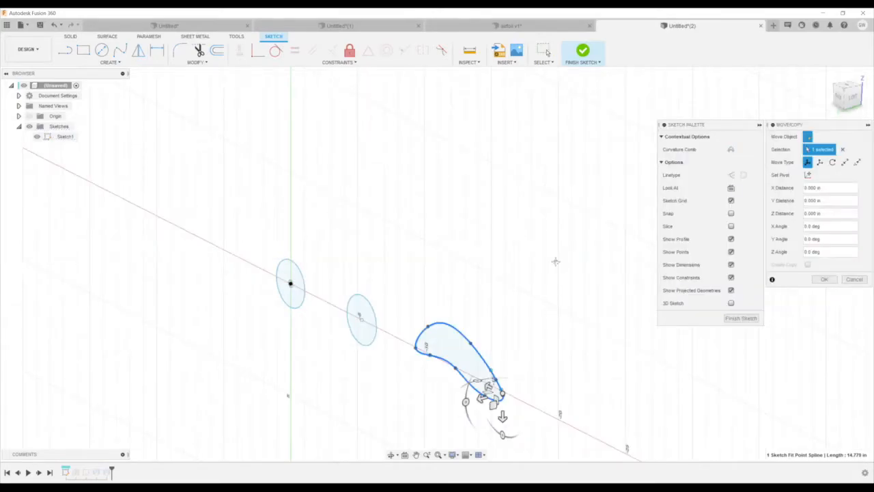
pyautogui.moveTo(619, 262); pyautogui.dragTo(648, 173, button='middle')
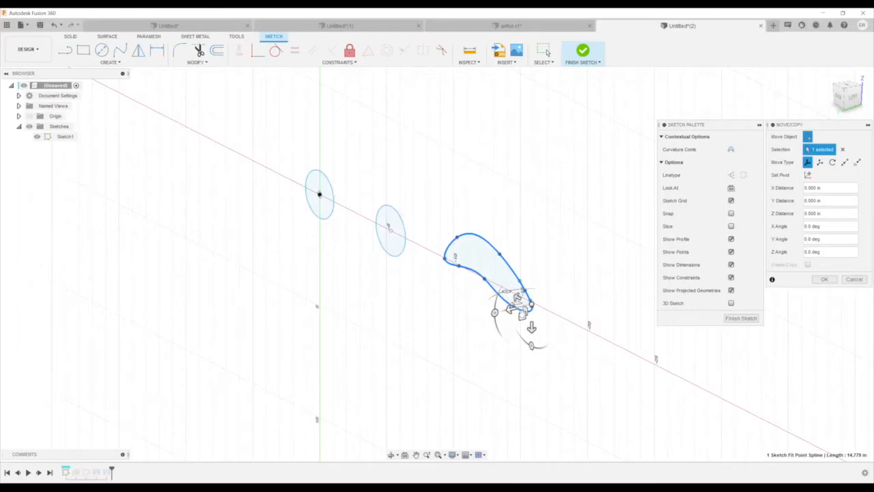
pyautogui.moveTo(514, 311); pyautogui.dragTo(438, 352)
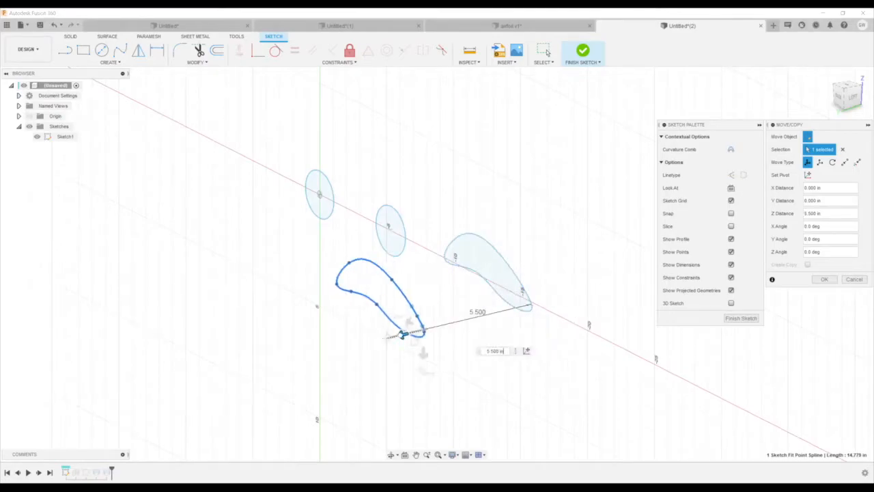
pyautogui.scroll(-2, 529, 302)
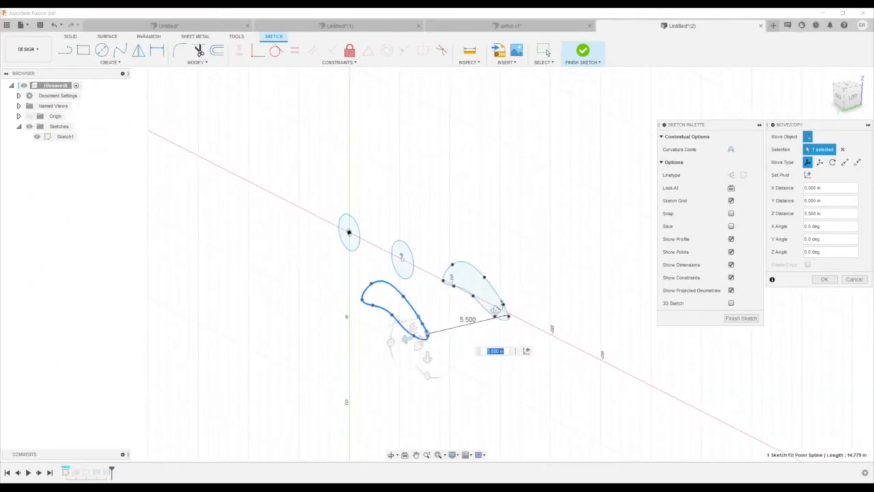
pyautogui.keyDown('shift'); pyautogui.moveTo(536, 302); pyautogui.dragTo(512, 386, button='middle'); pyautogui.keyUp('shift')
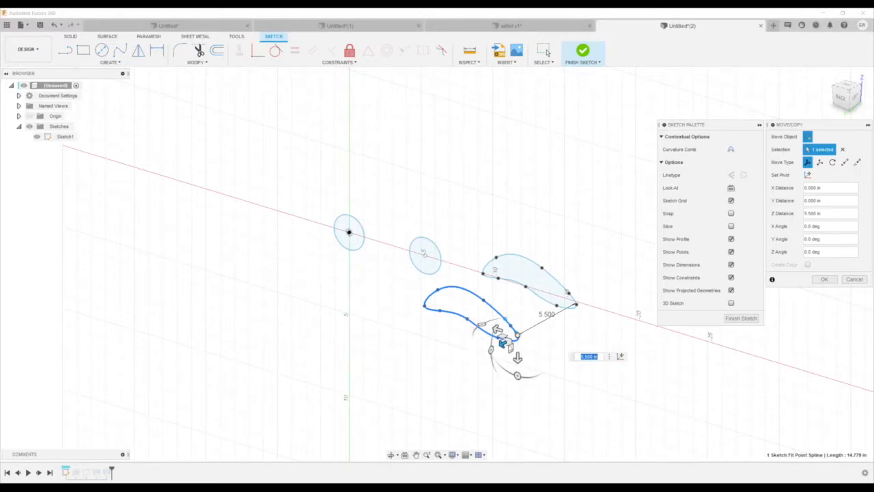
pyautogui.scroll(2, 526, 346)
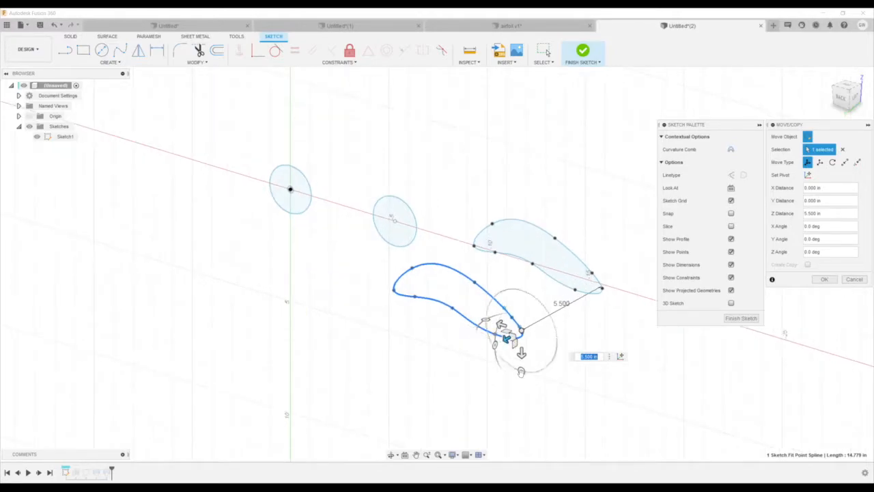
pyautogui.moveTo(521, 371); pyautogui.dragTo(514, 372)
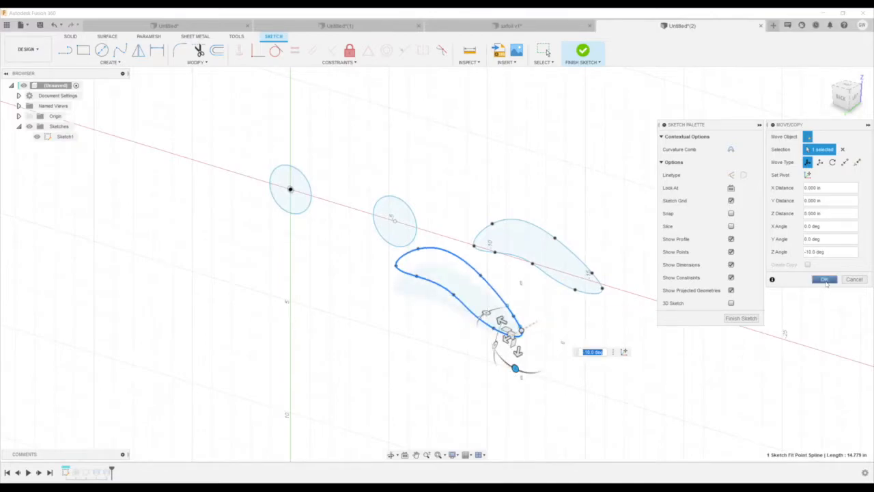
# Scale the copied airfoil spline by a factor of 0.8 about its leading-edge point and finish the sketch.
pyautogui.click(197, 62)
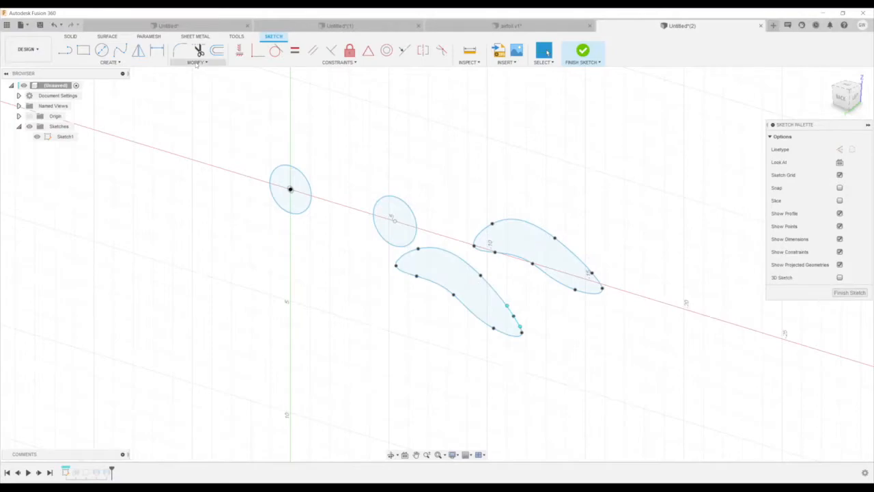
pyautogui.click(193, 110)
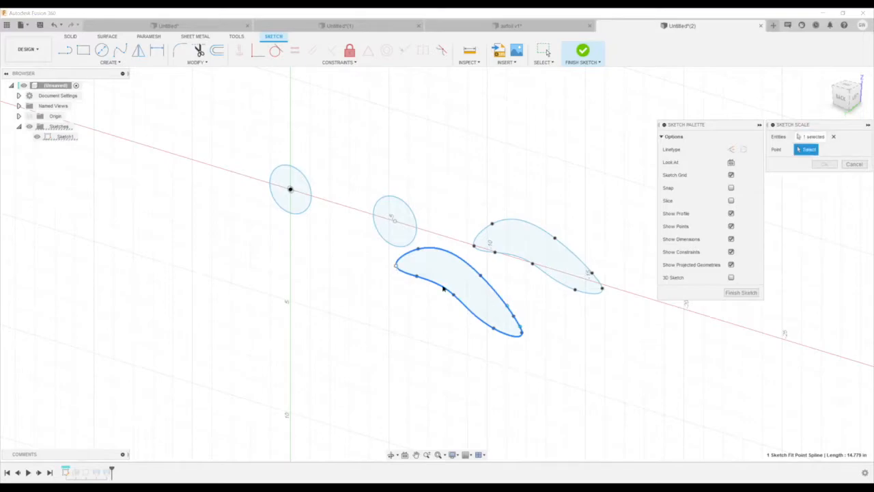
pyautogui.click(397, 266)
pyautogui.press('BackSpace')
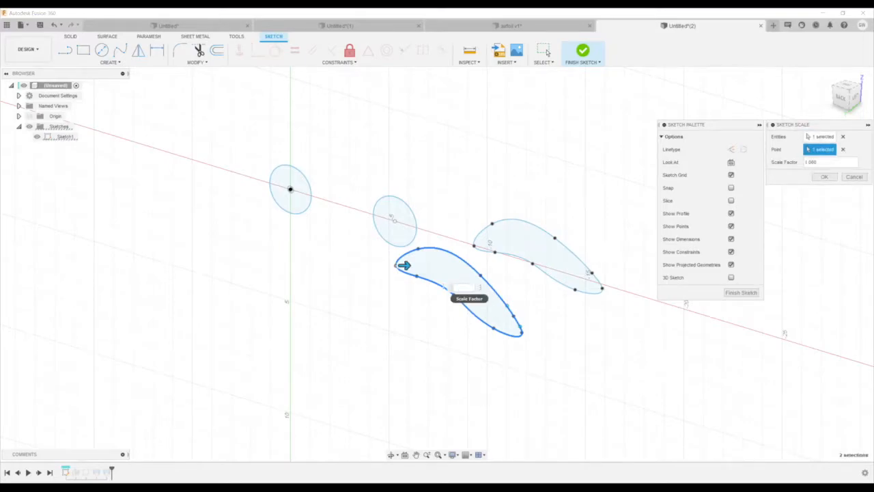
pyautogui.write('0.8')
pyautogui.press('Return')
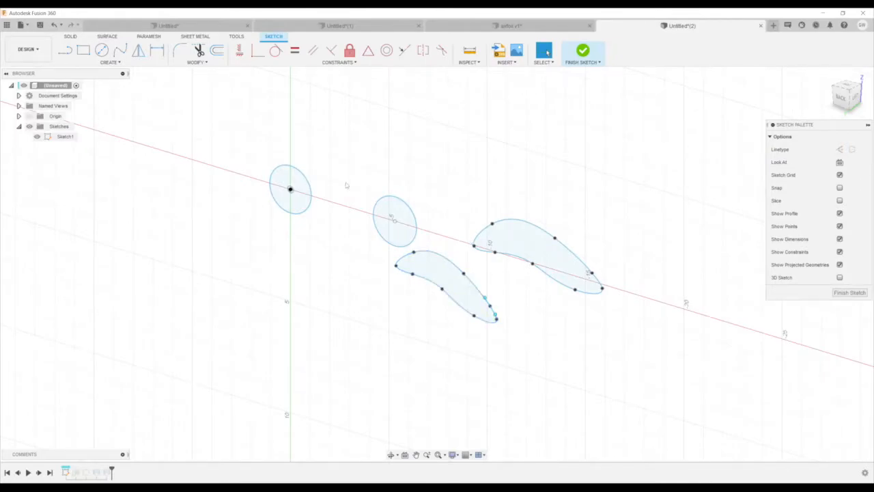
pyautogui.click(582, 52)
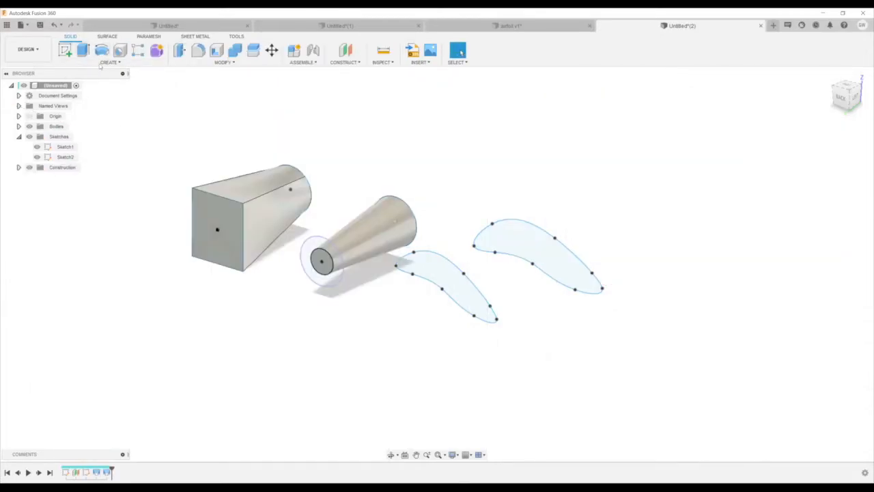
# Loft a solid body between the large and the scaled-down airfoil profiles.
pyautogui.click(110, 62)
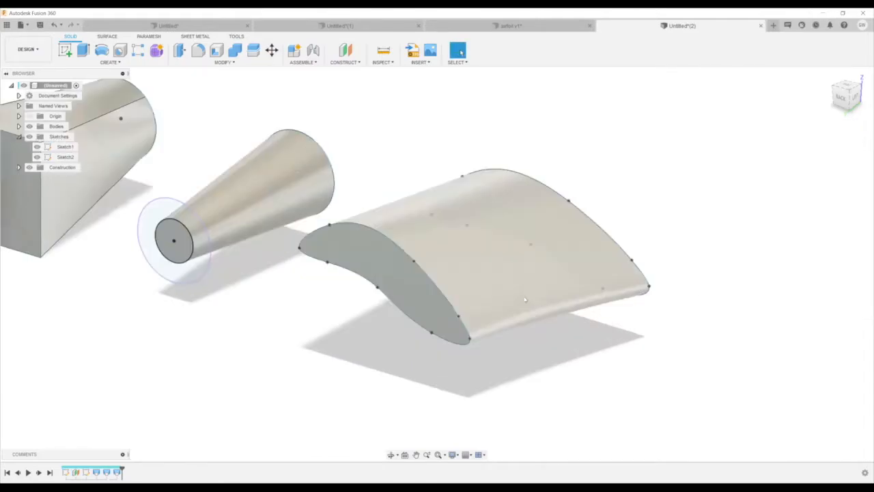
pyautogui.keyDown('shift'); pyautogui.moveTo(546, 287); pyautogui.dragTo(556, 283, button='middle'); pyautogui.keyUp('shift')
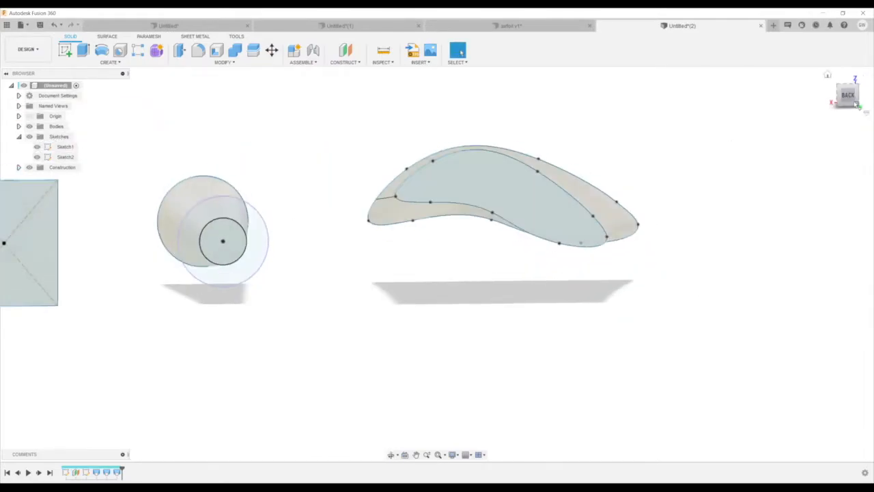
pyautogui.click(464, 164)
pyautogui.click(518, 238)
pyautogui.keyDown('shift'); pyautogui.moveTo(476, 250); pyautogui.dragTo(363, 331, button='middle'); pyautogui.keyUp('shift')
pyautogui.scroll(-2, 362, 332)
pyautogui.scroll(-2, 363, 331)
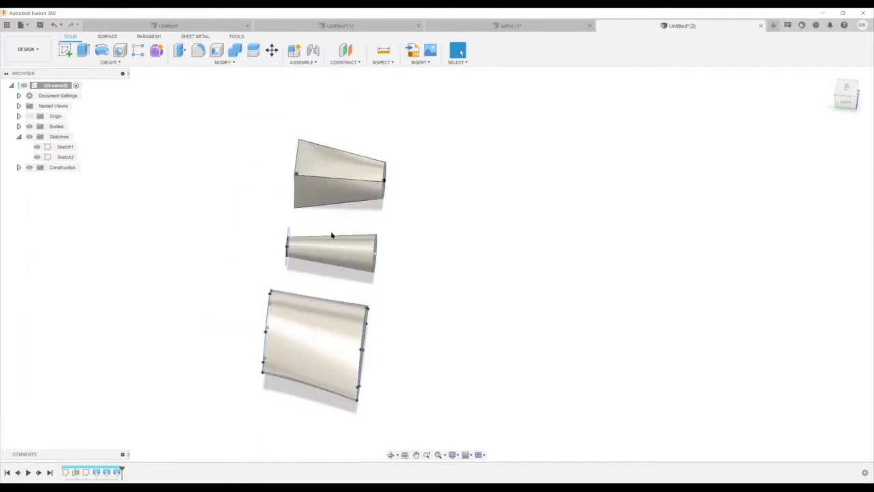
pyautogui.click(76, 472)
pyautogui.click(364, 344)
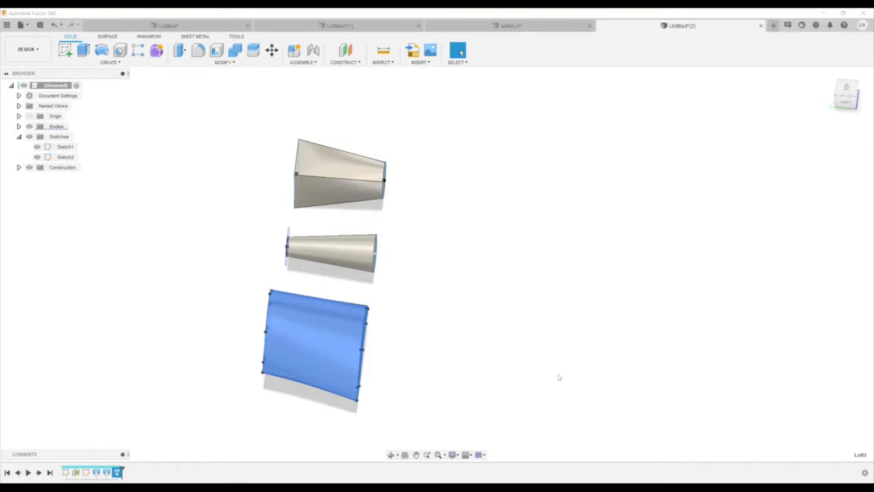
pyautogui.click(436, 373)
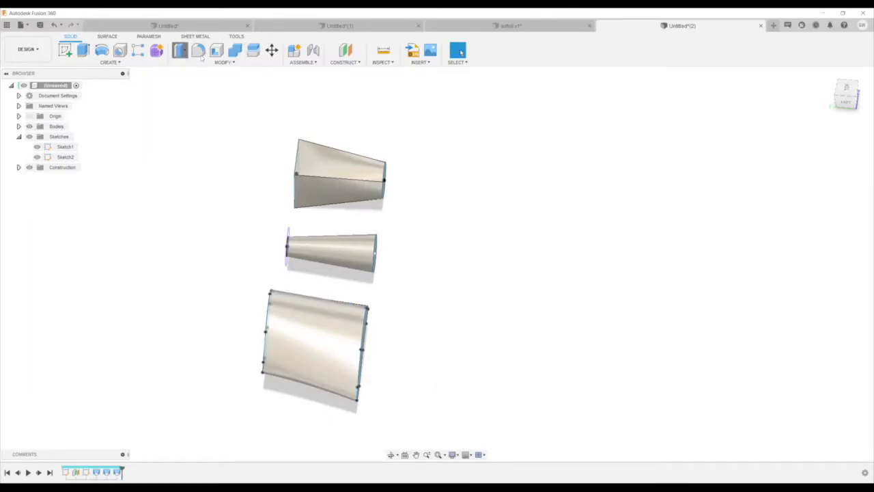
# Fillet the edge around the larger airfoil end of the lofted body with a 0.5 in radius.
pyautogui.press('f')
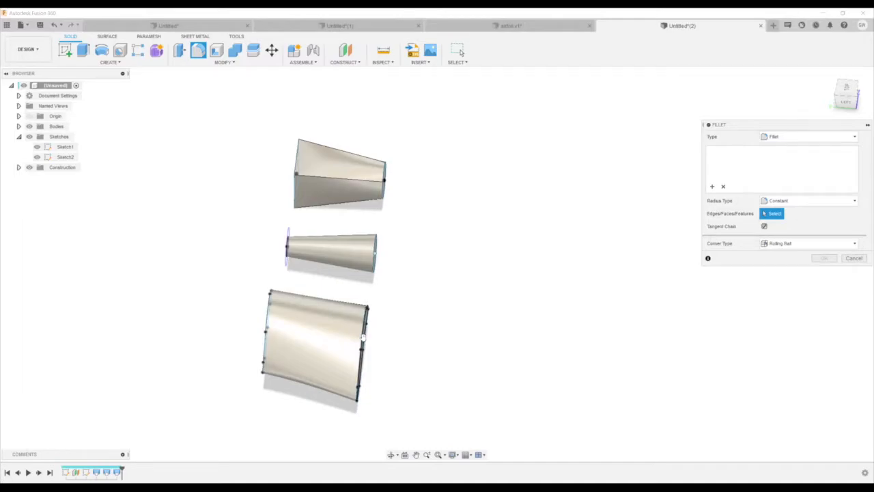
pyautogui.click(363, 343)
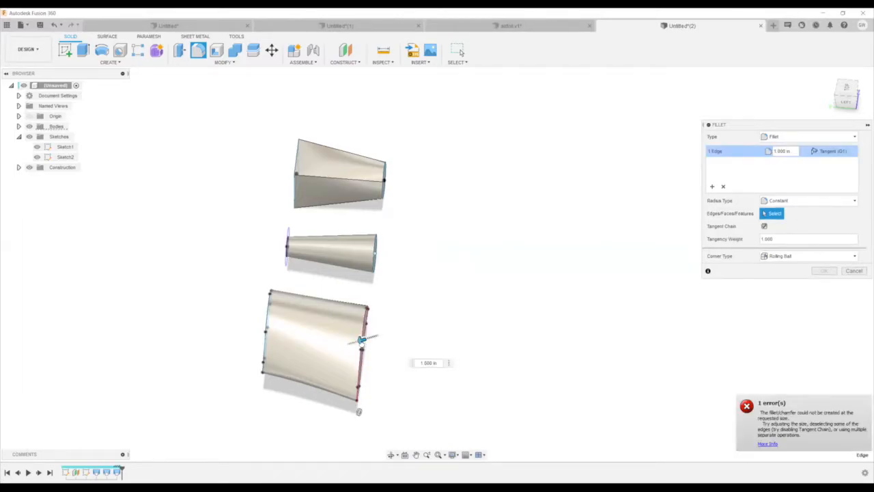
pyautogui.write('.5')
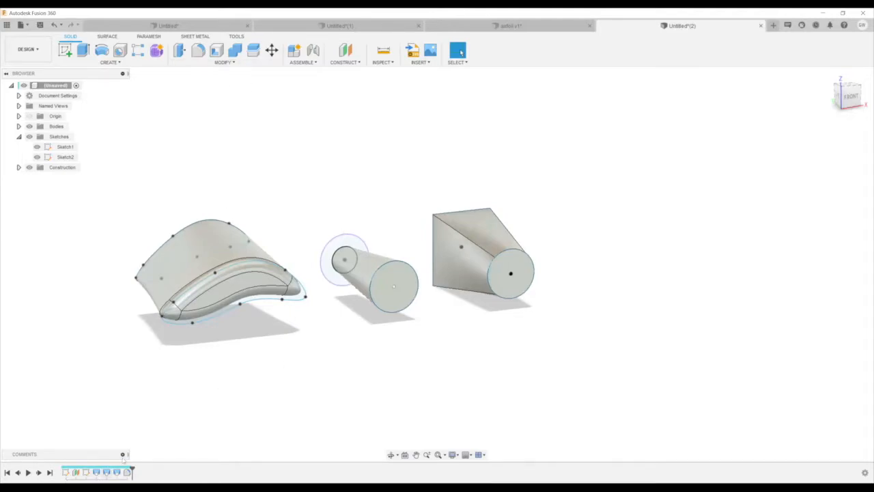
# Hide all three lofted bodies, leaving only the two sketches shown.
pyautogui.click(19, 126)
pyautogui.click(37, 147)
pyautogui.click(37, 158)
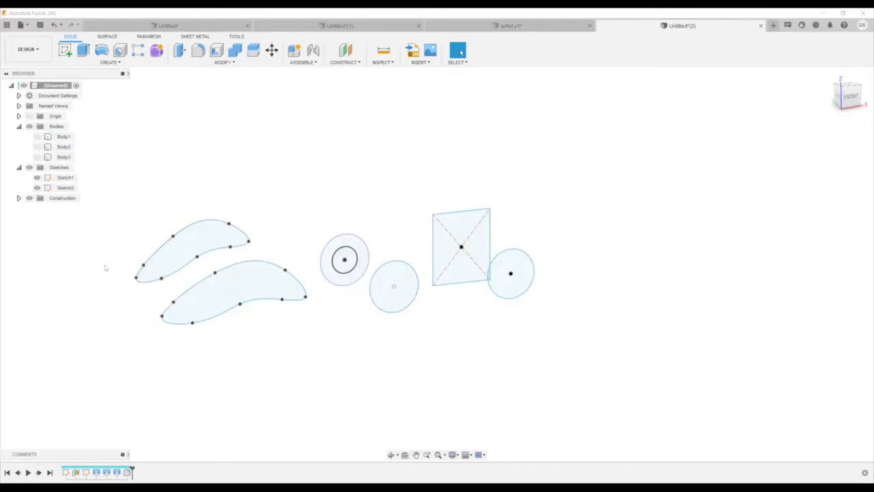
pyautogui.scroll(-2, 101, 267)
pyautogui.keyDown('shift'); pyautogui.moveTo(166, 288); pyautogui.dragTo(232, 251, button='middle'); pyautogui.keyUp('shift')
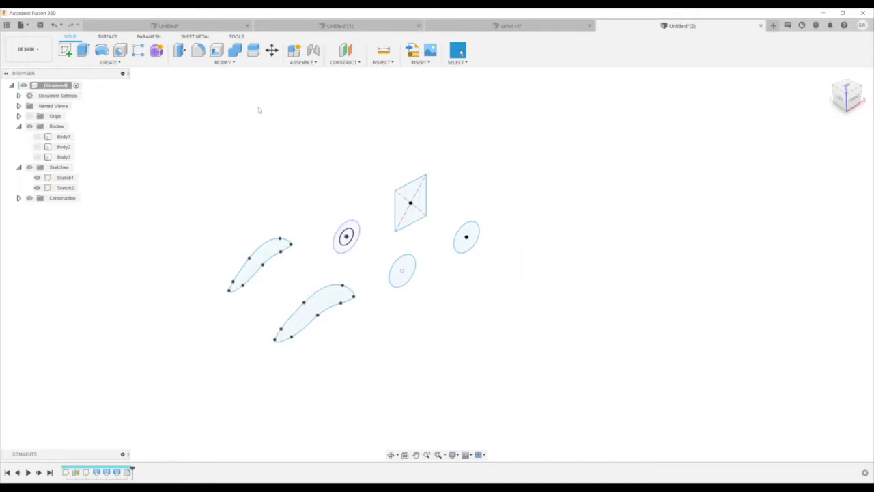
# Create a surface loft as a new body from the origin circle to the rectangle, with Chain Selection enabled.
pyautogui.click(105, 37)
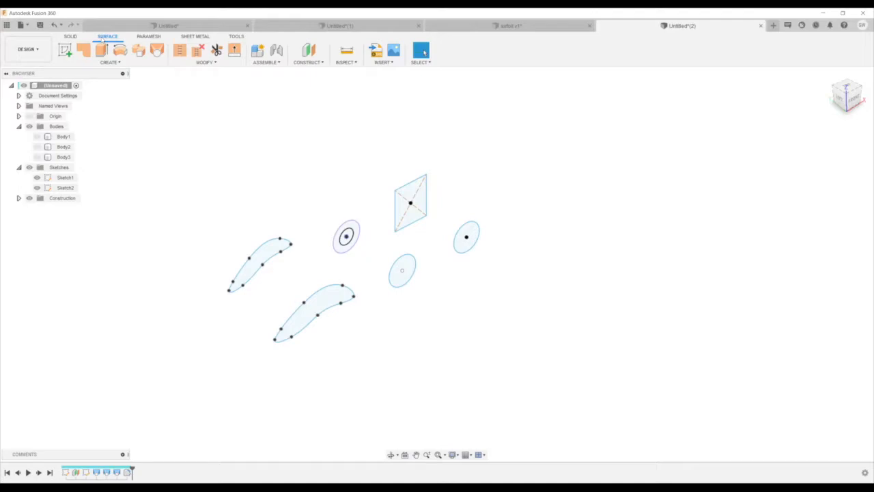
pyautogui.click(157, 50)
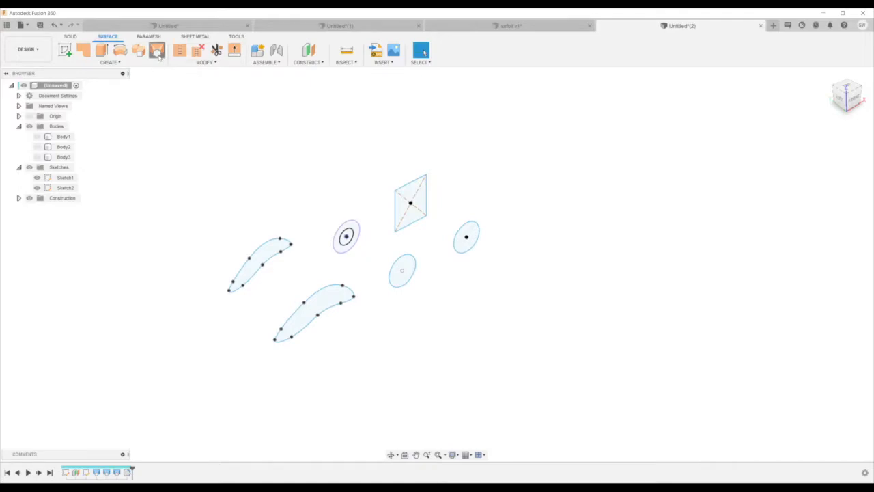
pyautogui.click(469, 246)
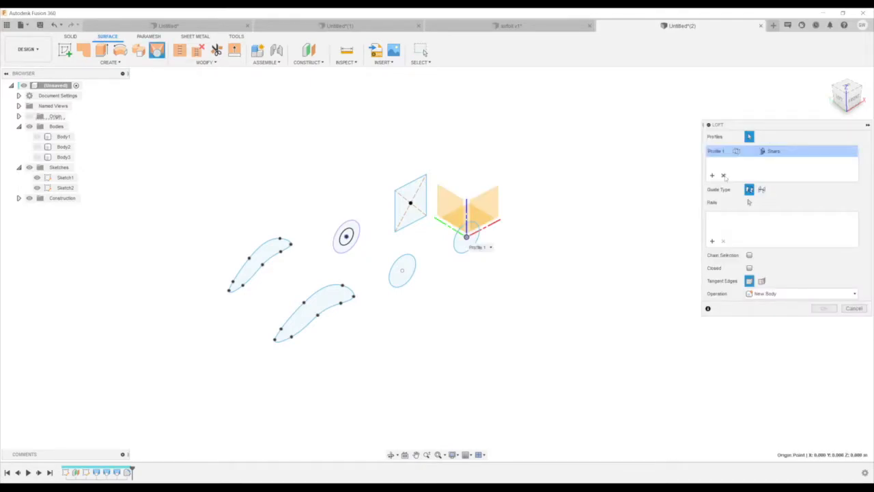
pyautogui.click(470, 249)
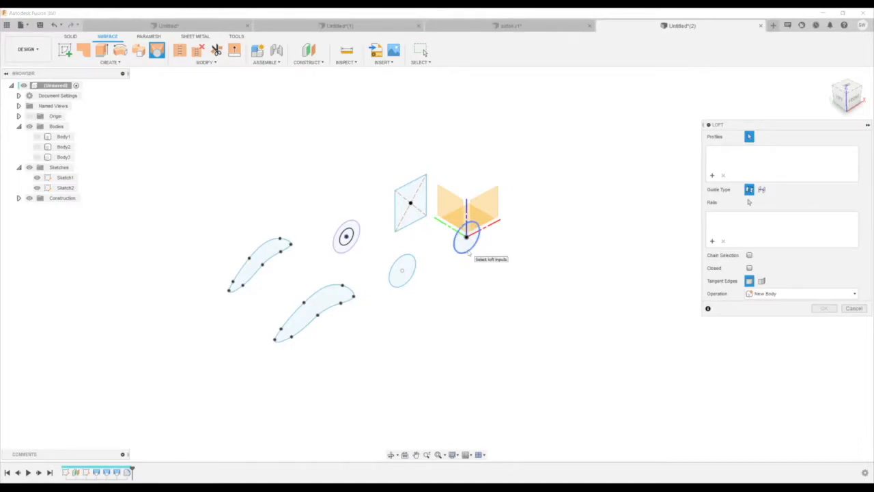
pyautogui.click(468, 251)
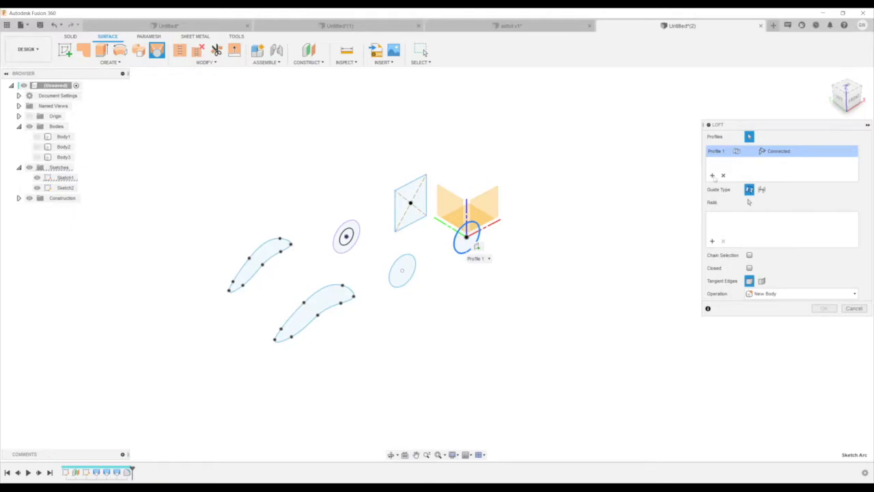
pyautogui.click(750, 255)
pyautogui.click(398, 213)
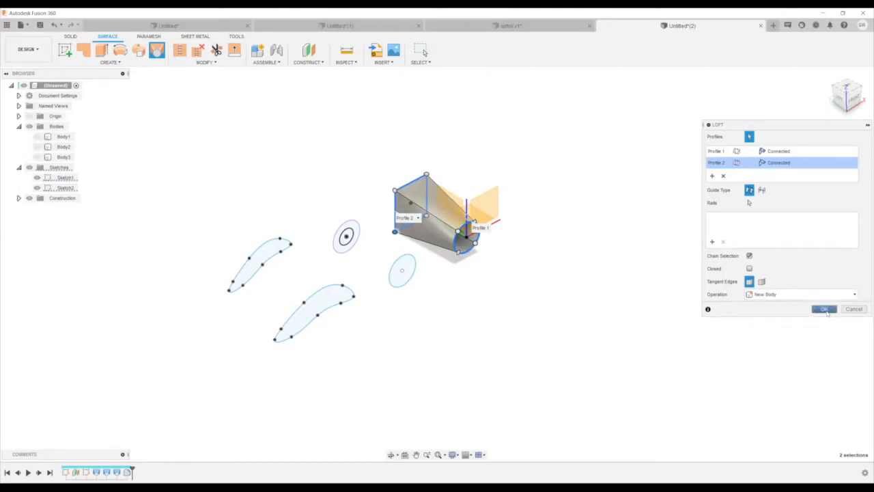
pyautogui.press('Return')
pyautogui.scroll(3, 491, 244)
pyautogui.scroll(2, 457, 227)
pyautogui.keyDown('shift'); pyautogui.moveTo(409, 228); pyautogui.dragTo(411, 218, button='middle'); pyautogui.keyUp('shift')
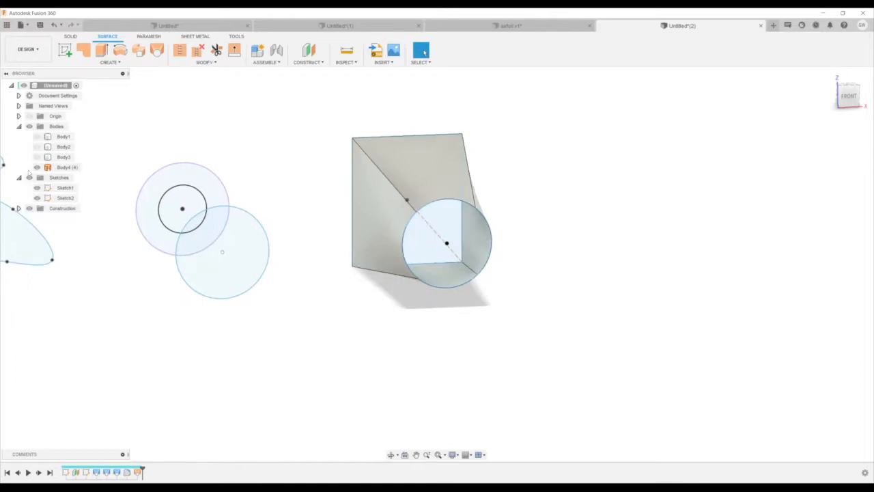
# Hide the sketches and show the solid circle-to-rectangle body, Body1, together with the surface loft.
pyautogui.scroll(2, 424, 217)
pyautogui.moveTo(439, 226)
pyautogui.keyDown('shift'); pyautogui.mouseDown(button='middle')
pyautogui.moveTo(558, 223)
pyautogui.moveTo(558, 230)
pyautogui.moveTo(456, 243)
pyautogui.mouseUp(button='middle'); pyautogui.keyUp('shift')
pyautogui.press('Escape')
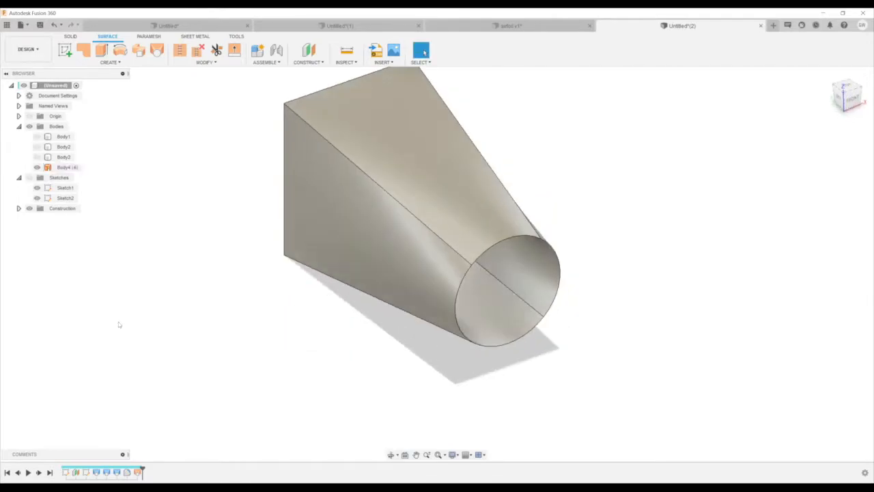
pyautogui.click(37, 136)
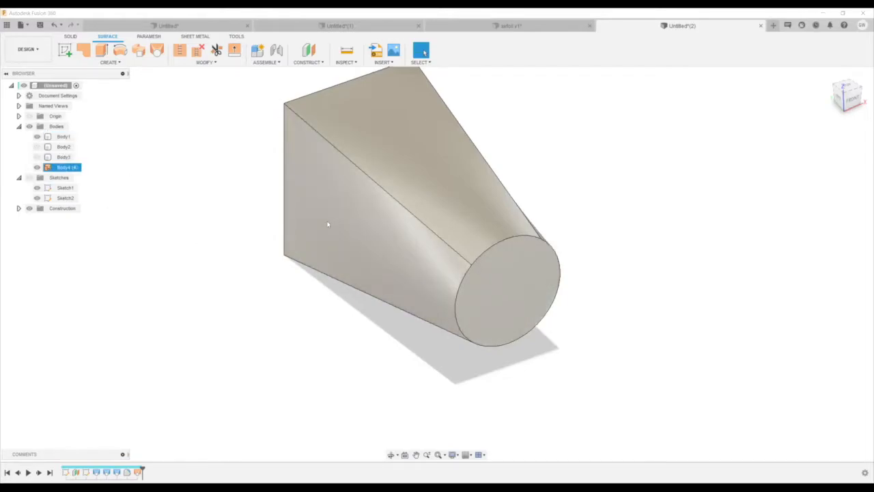
# Move the surface loft body along the negative Y direction until it stands clear in front of the solid loft.
pyautogui.press('m')
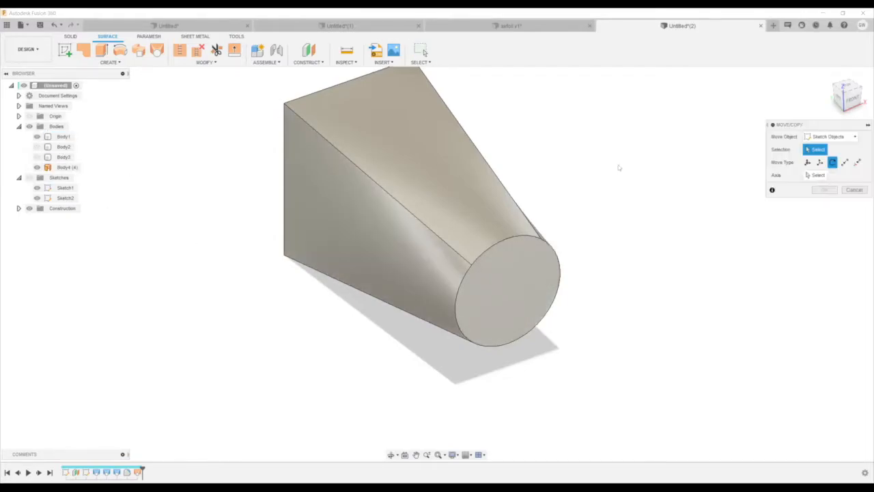
pyautogui.click(828, 137)
pyautogui.click(820, 158)
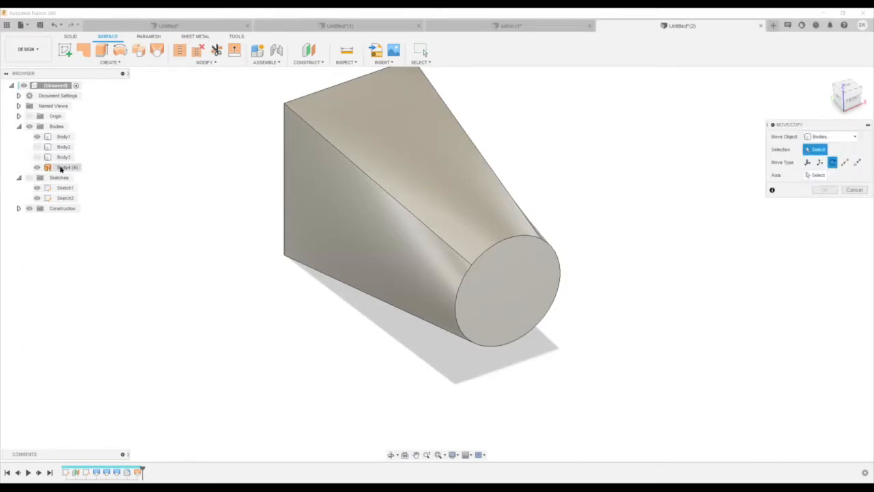
pyautogui.click(65, 167)
pyautogui.scroll(-5, 314, 225)
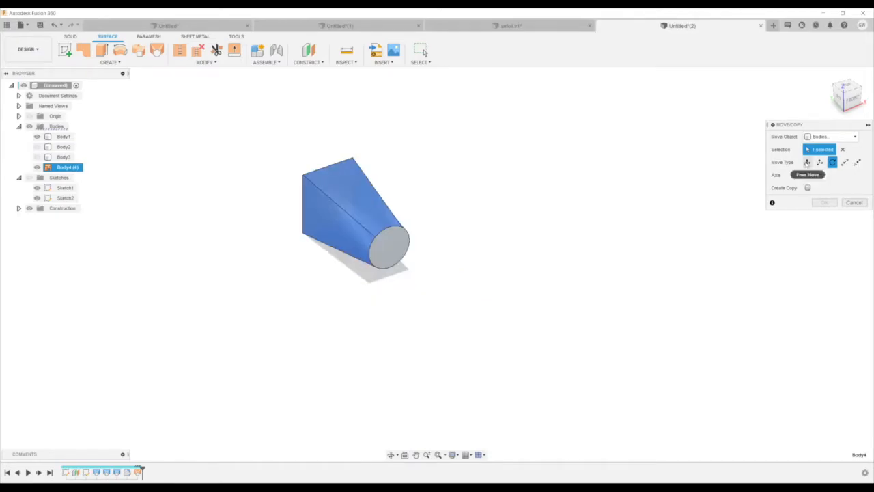
pyautogui.click(819, 161)
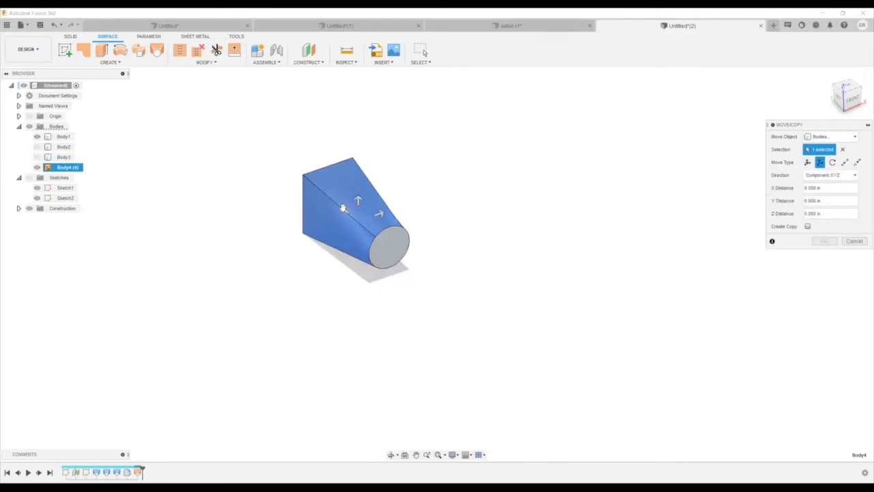
pyautogui.moveTo(345, 210); pyautogui.dragTo(443, 292)
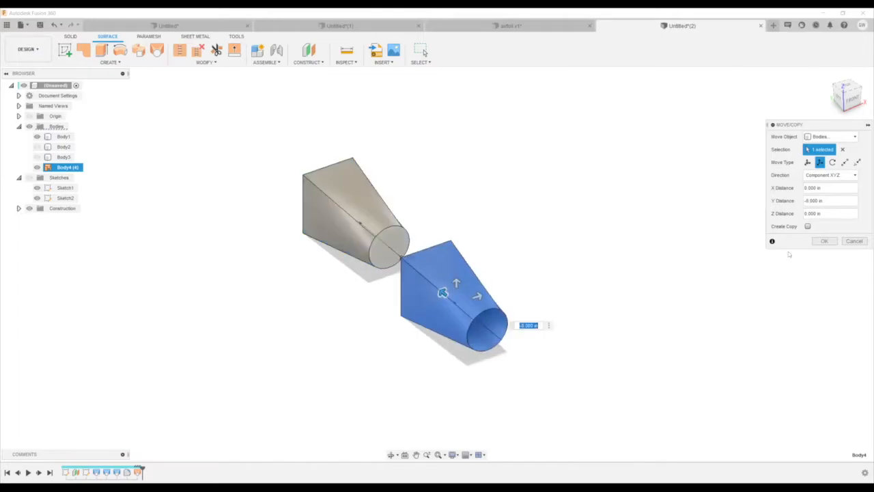
pyautogui.scroll(2, 355, 285)
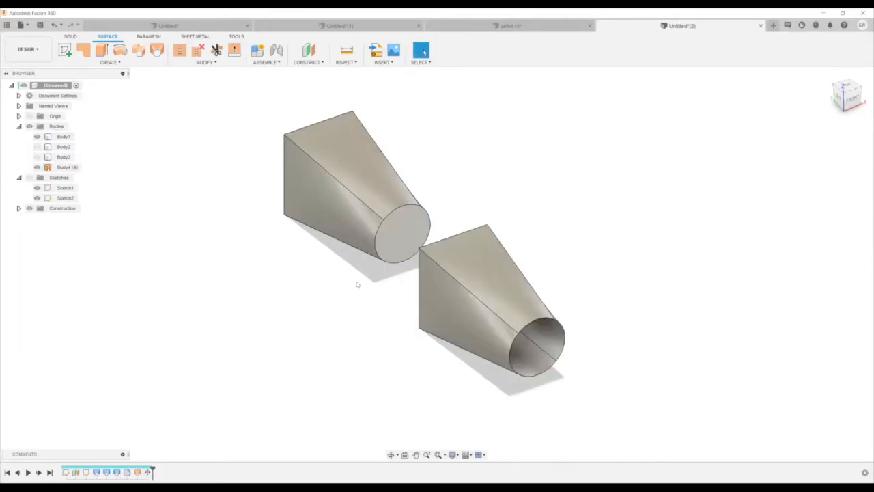
pyautogui.keyDown('shift'); pyautogui.moveTo(358, 258); pyautogui.dragTo(409, 283, button='middle'); pyautogui.keyUp('shift')
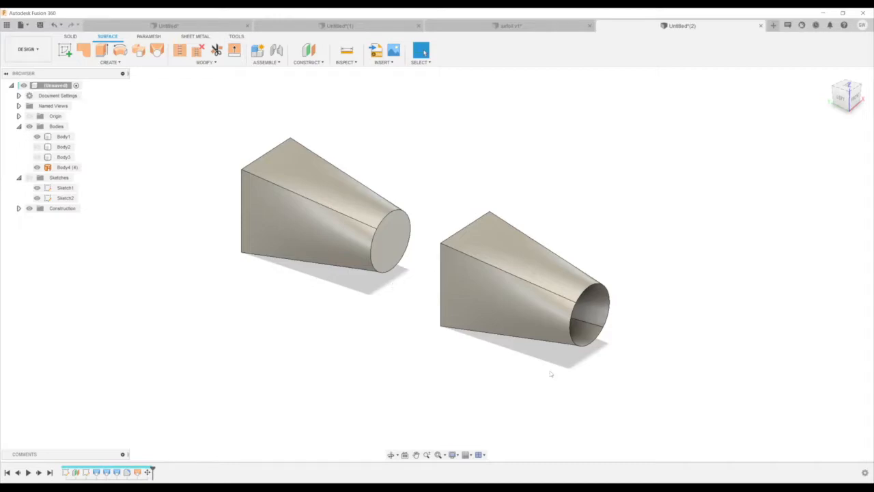
# Delete the upper face of the moved surface loft body.
pyautogui.click(311, 182)
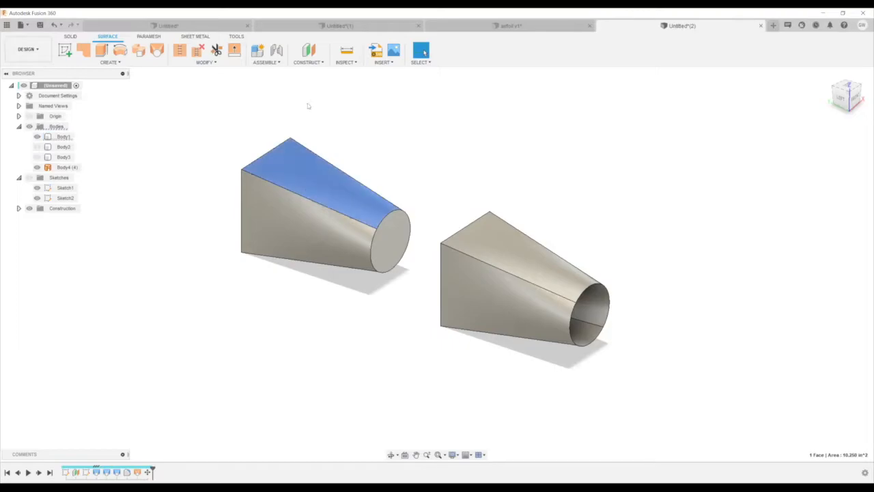
pyautogui.click(342, 149)
pyautogui.click(505, 258)
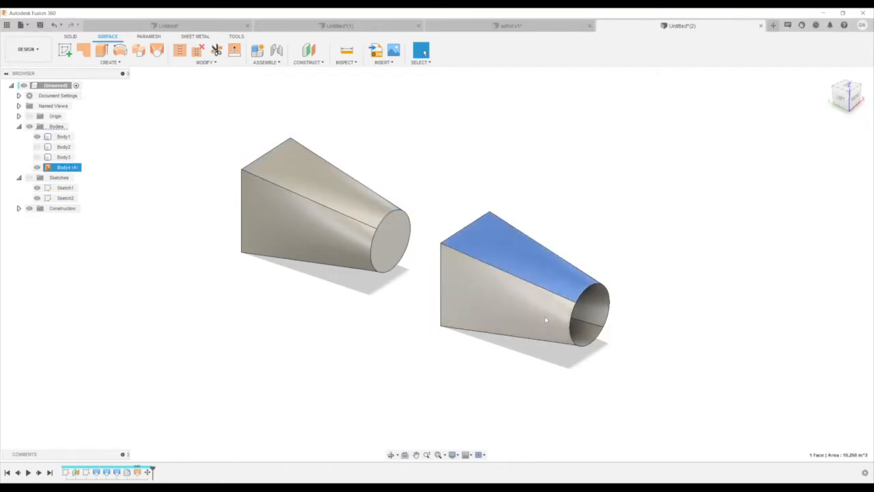
pyautogui.press('Delete')
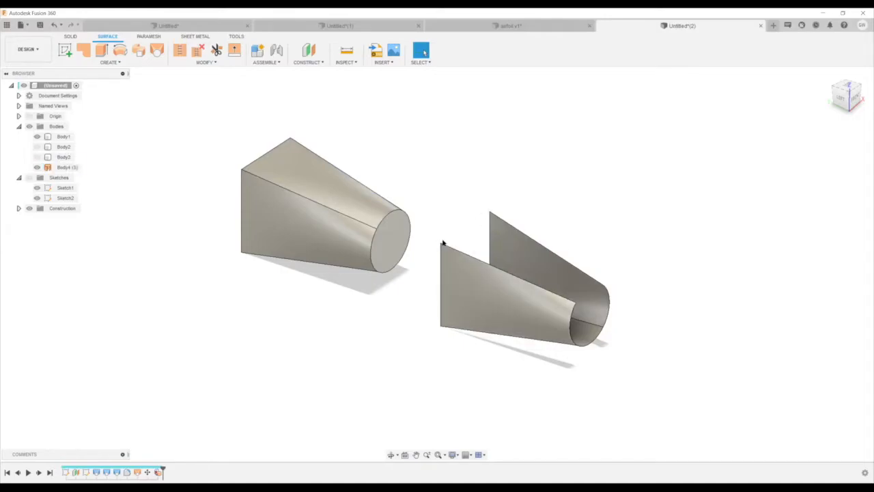
pyautogui.moveTo(439, 217); pyautogui.dragTo(368, 193, button='middle')
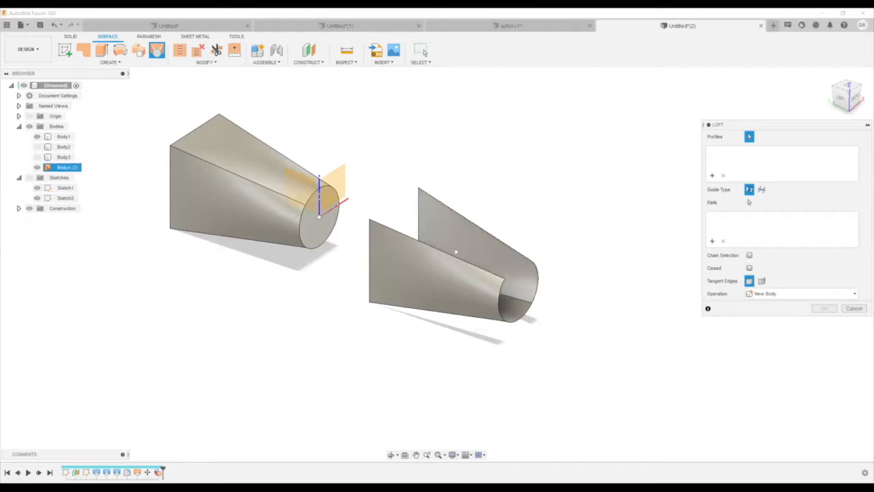
# Rebuild the missing upper face by surface lofting between the open body's two long upper edges as a new body.
pyautogui.click(444, 252)
pyautogui.click(488, 233)
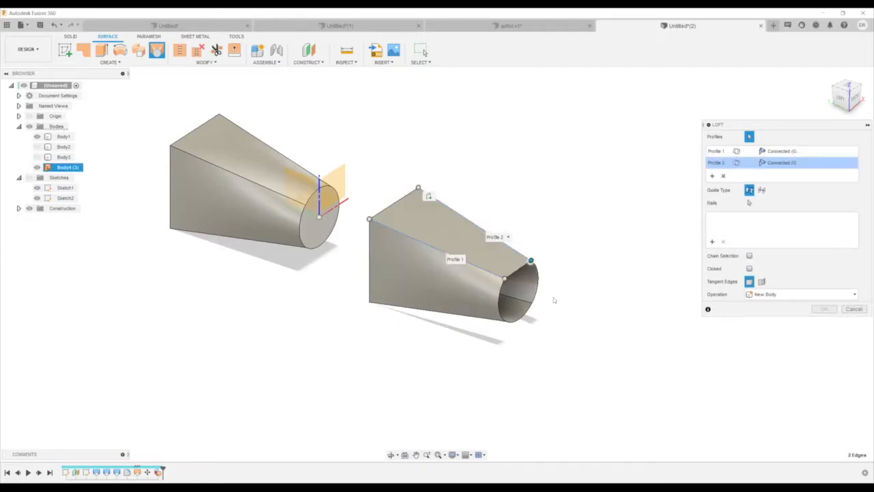
pyautogui.keyDown('shift'); pyautogui.moveTo(525, 297); pyautogui.dragTo(509, 277, button='middle'); pyautogui.keyUp('shift')
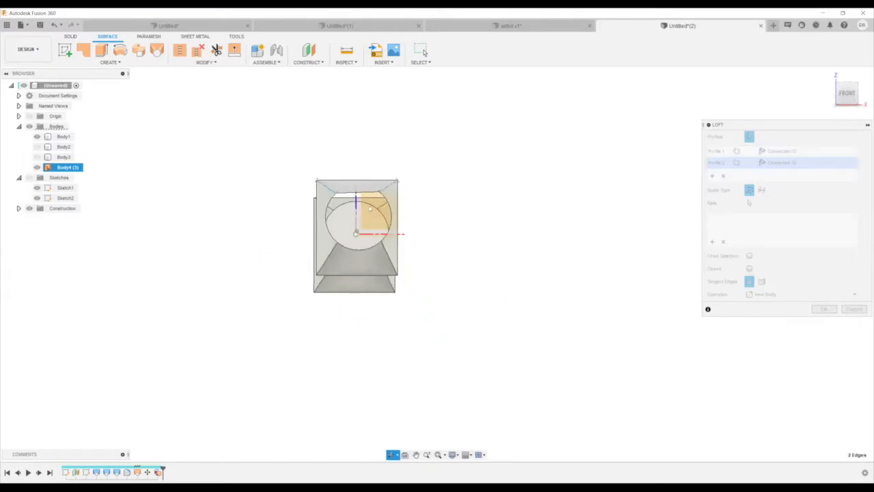
pyautogui.scroll(5, 510, 164)
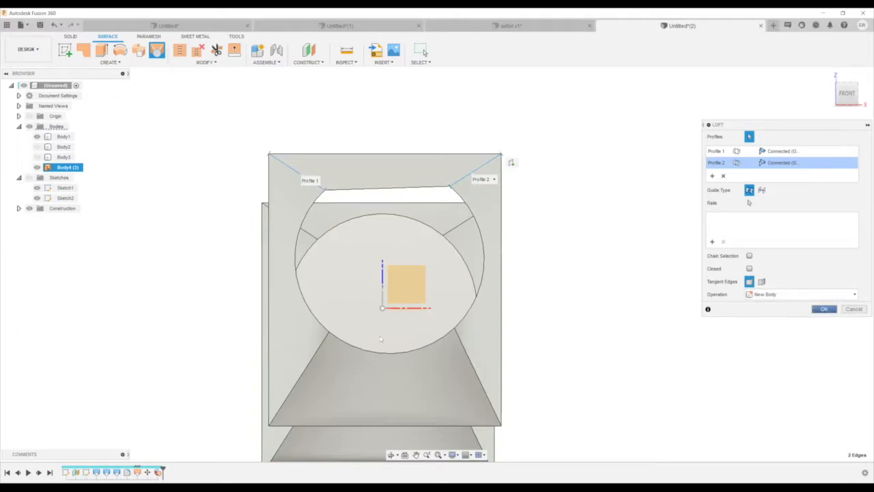
pyautogui.scroll(-5, 374, 290)
pyautogui.keyDown('shift'); pyautogui.moveTo(400, 297); pyautogui.dragTo(294, 234, button='middle'); pyautogui.keyUp('shift')
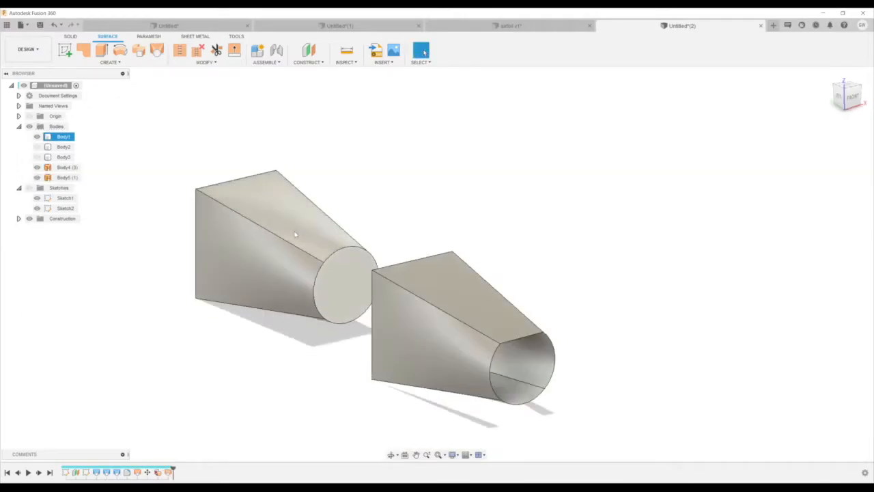
# Compare the solid loft with the surface loft by selecting their faces and viewing both bodies from several sides.
pyautogui.click(296, 234)
pyautogui.click(270, 260)
pyautogui.click(432, 347)
pyautogui.click(462, 292)
pyautogui.scroll(-2, 497, 351)
pyautogui.keyDown('shift'); pyautogui.moveTo(517, 364); pyautogui.dragTo(404, 336, button='middle'); pyautogui.keyUp('shift')
pyautogui.click(294, 358)
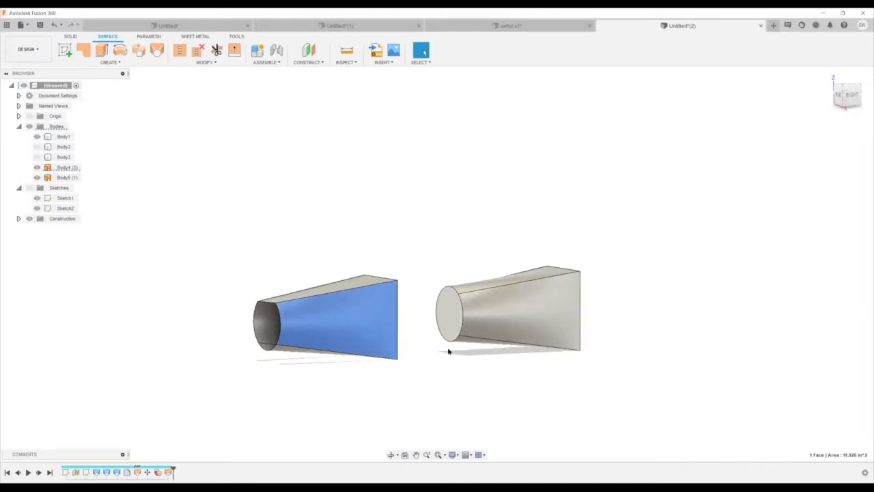
pyautogui.scroll(-2, 449, 351)
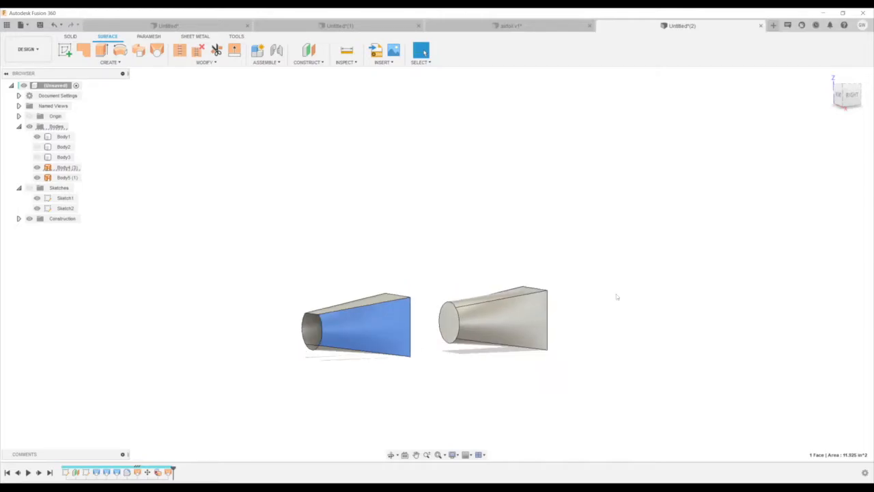
pyautogui.keyDown('shift'); pyautogui.moveTo(221, 250); pyautogui.dragTo(75, 217, button='middle'); pyautogui.keyUp('shift')
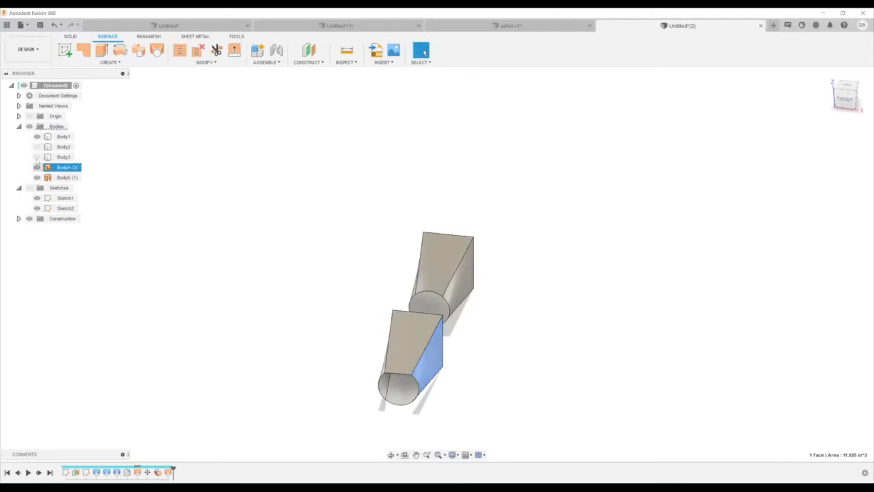
# Show the solid lofts Body2 and Body3 for comparison, and hide them again.
pyautogui.click(37, 147)
pyautogui.click(37, 157)
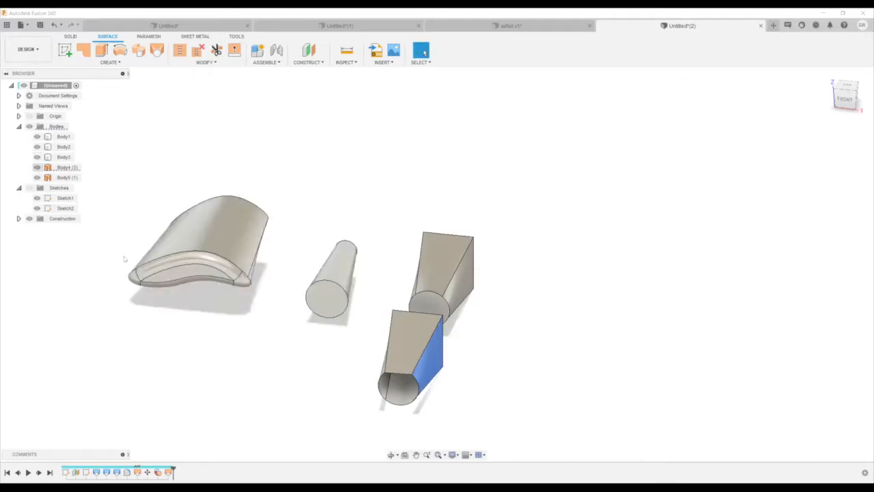
pyautogui.keyDown('shift'); pyautogui.moveTo(266, 217); pyautogui.dragTo(314, 222, button='middle'); pyautogui.keyUp('shift')
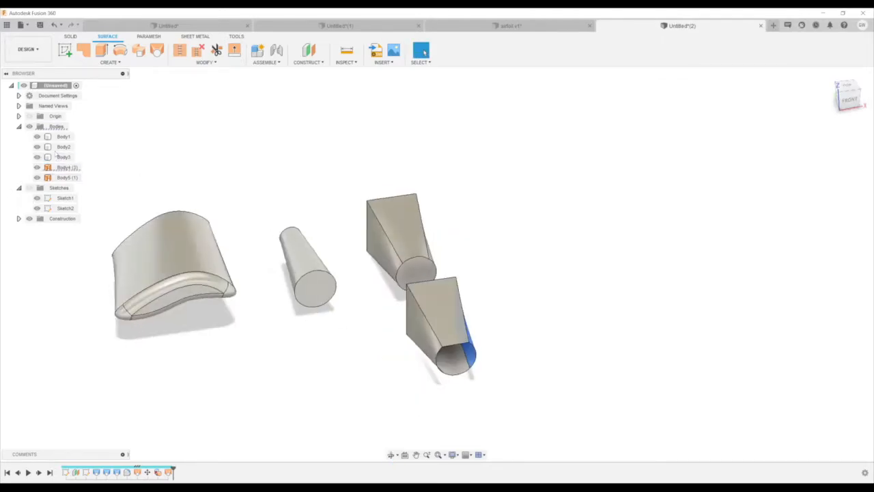
pyautogui.click(37, 146)
pyautogui.click(37, 157)
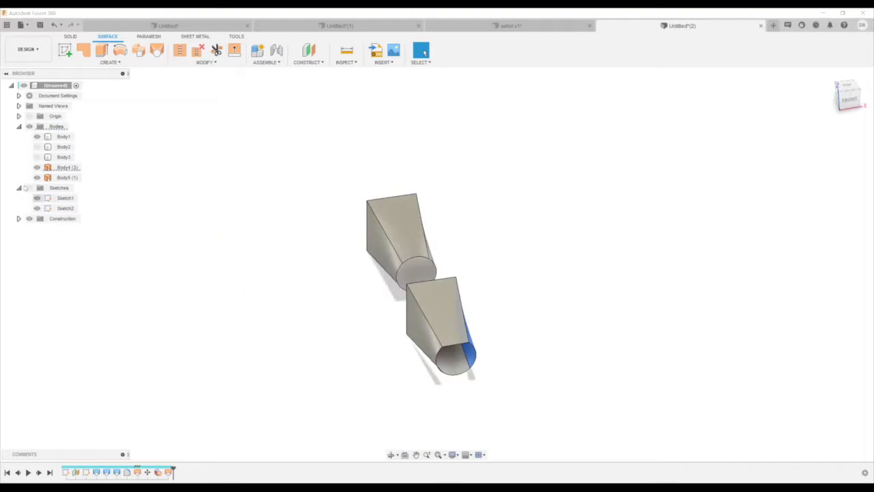
# Show the sketches and surface loft the large front circle to the small inner circle behind it as a new body.
pyautogui.click(29, 188)
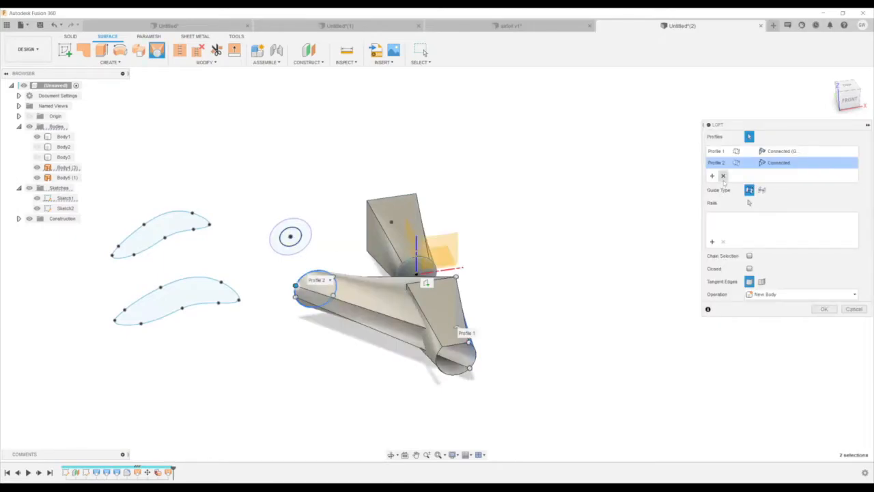
pyautogui.click(723, 175)
pyautogui.click(723, 176)
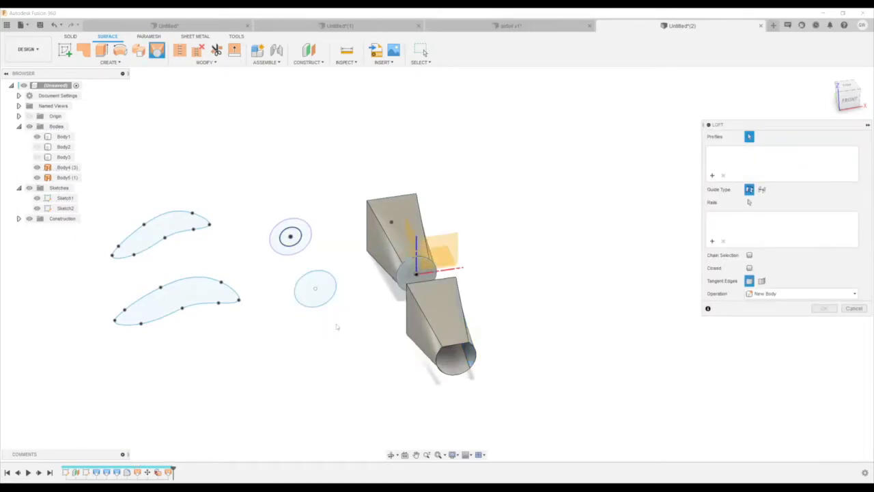
pyautogui.click(333, 299)
pyautogui.click(295, 244)
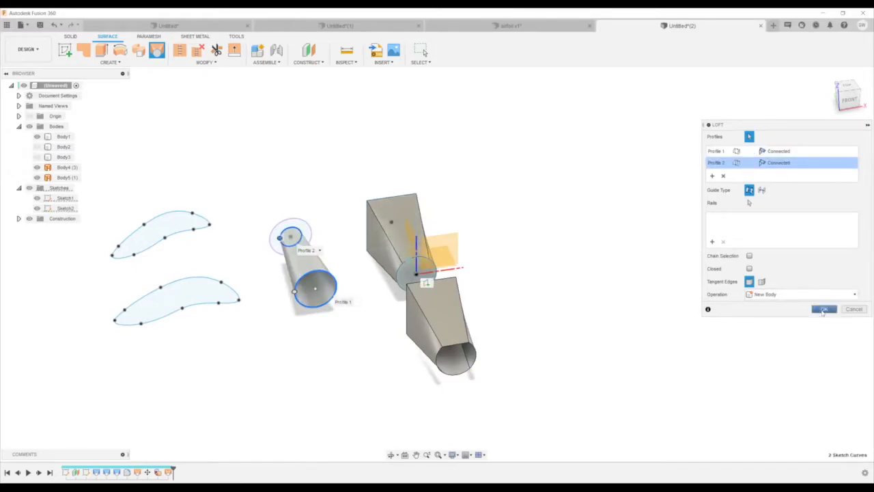
pyautogui.press('Return')
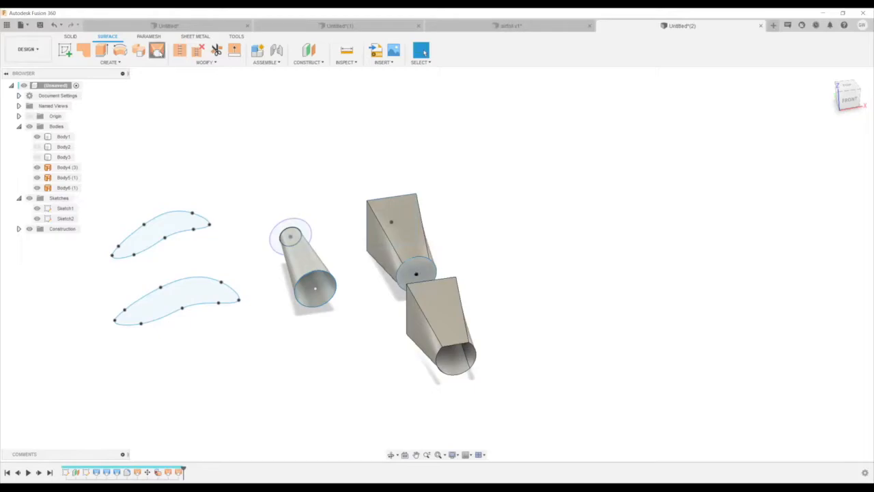
# Create a surface loft as a new body between the front and rear airfoil profiles.
pyautogui.click(190, 278)
pyautogui.click(182, 232)
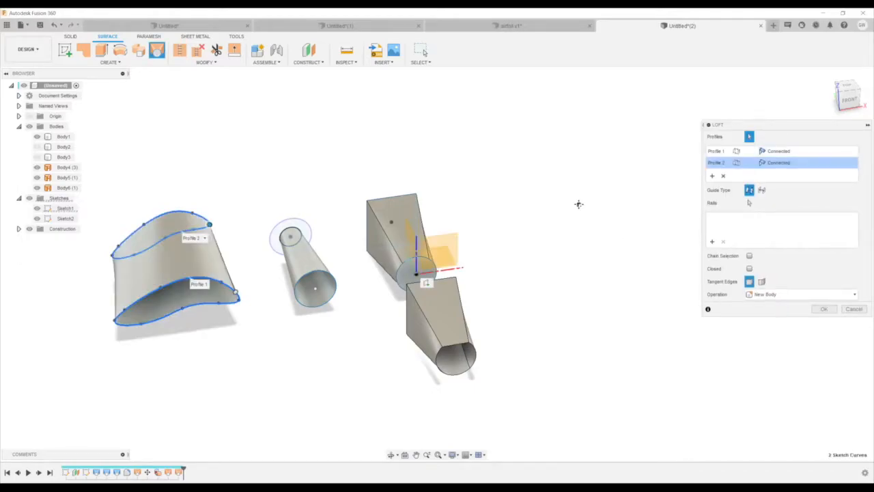
pyautogui.moveTo(636, 157); pyautogui.dragTo(634, 86, button='middle')
pyautogui.click(827, 309)
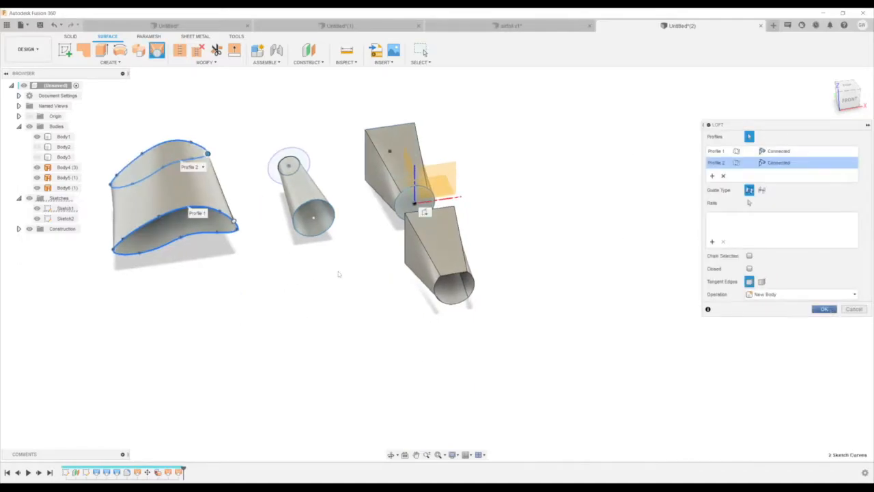
pyautogui.keyDown('shift'); pyautogui.moveTo(363, 250); pyautogui.dragTo(310, 265, button='middle'); pyautogui.keyUp('shift')
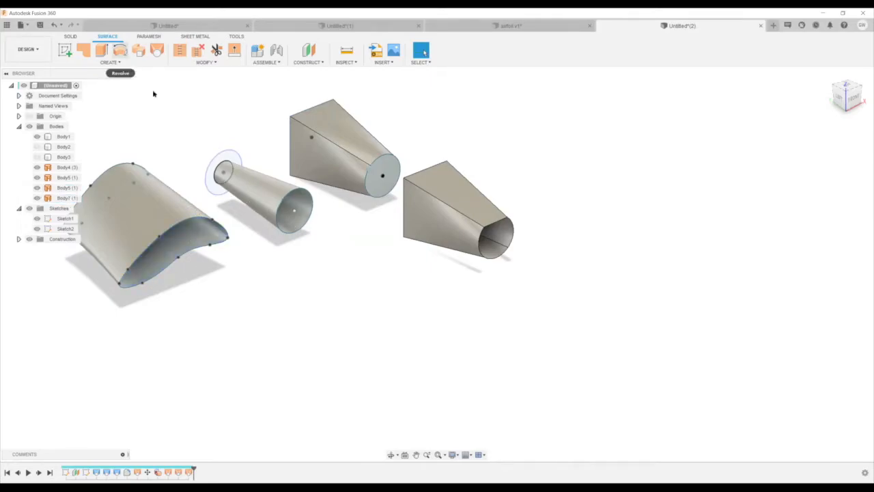
pyautogui.scroll(-1, 248, 264)
pyautogui.scroll(-1, 179, 353)
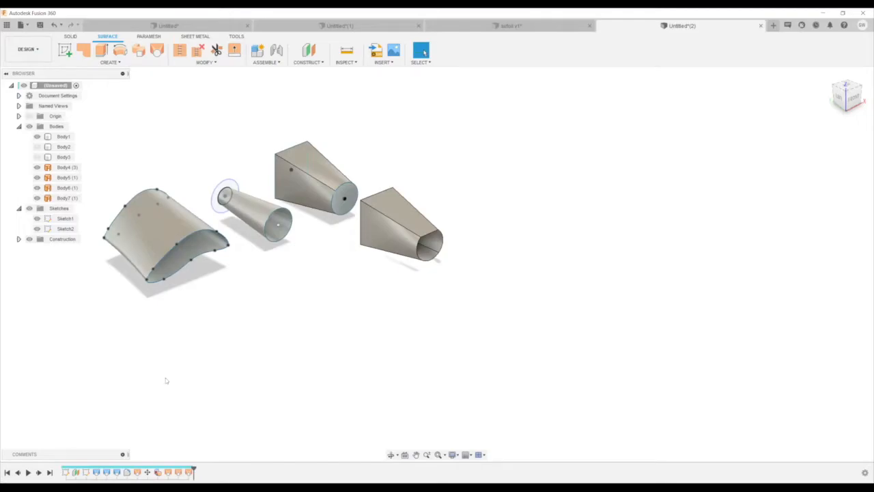
# Roll the design history back to just before the airfoil surface loft.
pyautogui.click(19, 473)
pyautogui.moveTo(174, 242); pyautogui.dragTo(217, 302, button='middle')
pyautogui.click(39, 474)
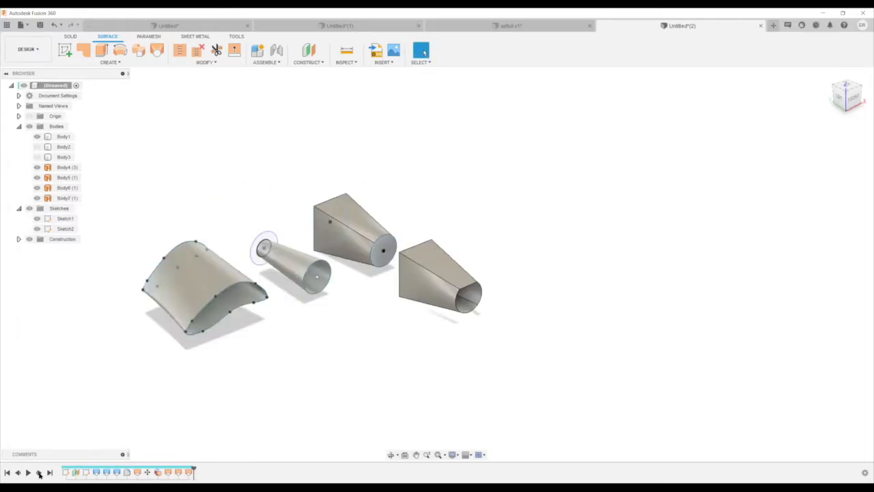
pyautogui.keyDown('shift'); pyautogui.moveTo(108, 371); pyautogui.dragTo(138, 346, button='middle'); pyautogui.keyUp('shift')
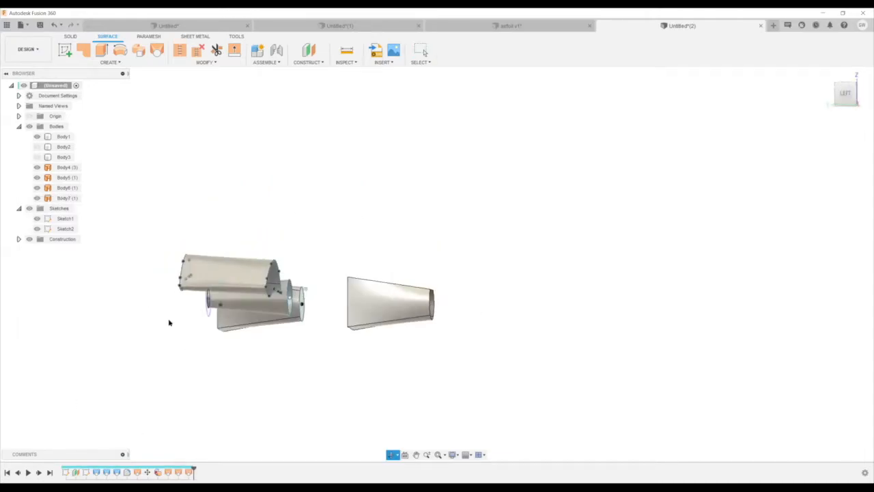
pyautogui.click(18, 473)
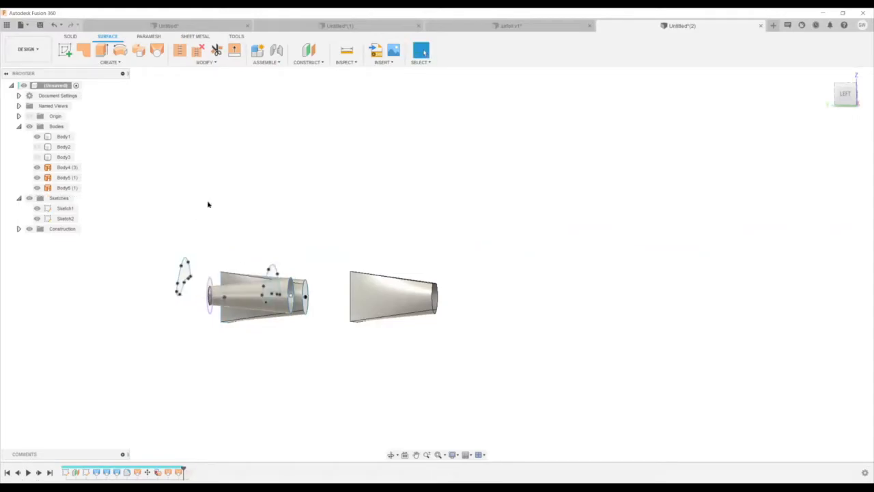
# Start a new sketch on the origin YZ plane.
pyautogui.scroll(1, 209, 203)
pyautogui.click(70, 49)
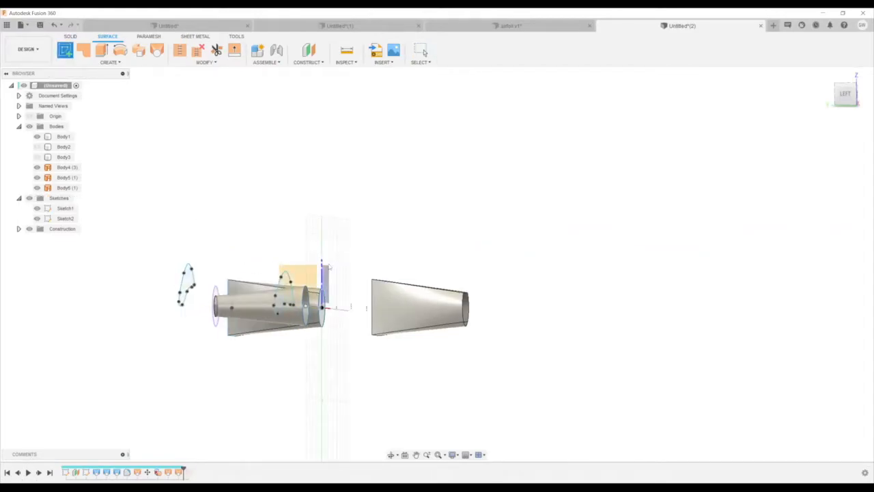
pyautogui.click(295, 273)
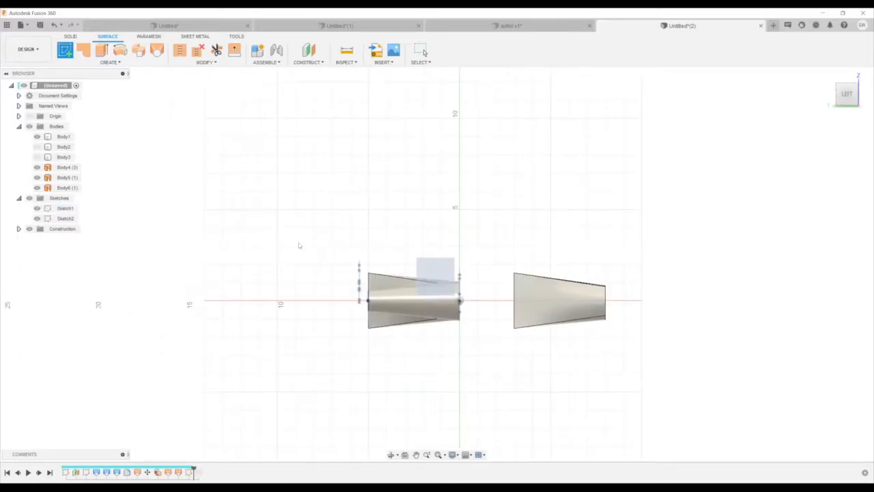
pyautogui.click(66, 51)
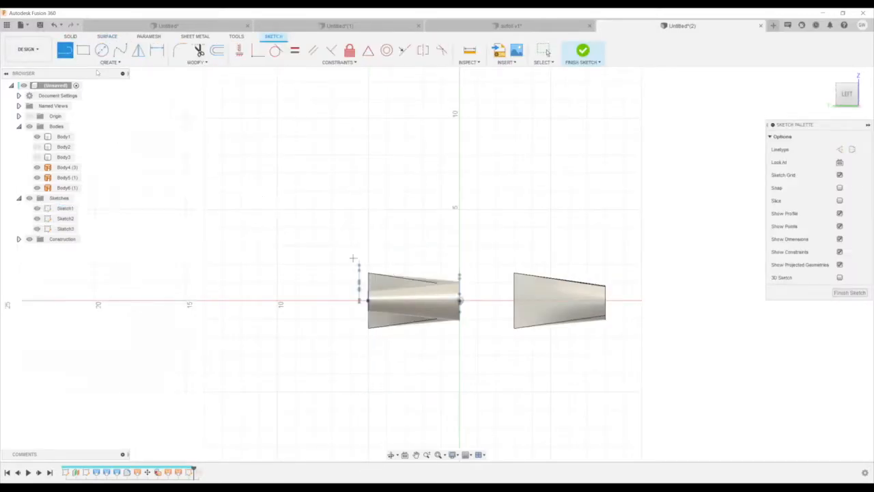
pyautogui.click(120, 50)
pyautogui.moveTo(240, 213)
pyautogui.keyDown('shift'); pyautogui.mouseDown(button='middle')
pyautogui.moveTo(230, 209)
pyautogui.moveTo(250, 197)
pyautogui.mouseUp(button='middle'); pyautogui.keyUp('shift')
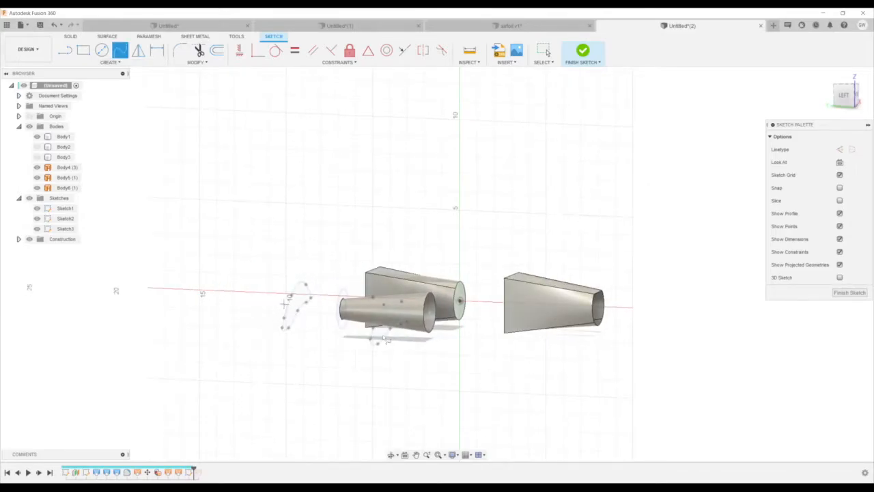
pyautogui.scroll(3, 367, 315)
pyautogui.press('Escape')
# Include the front and rear airfoil splines in the new sketch with Include 3D Geometry.
pyautogui.click(370, 322)
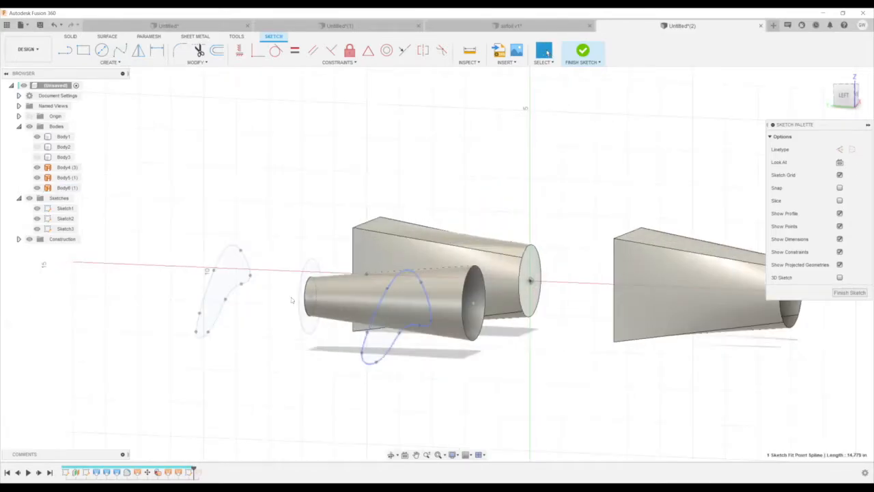
pyautogui.keyDown('shift'); pyautogui.click(202, 298); pyautogui.keyUp('shift')
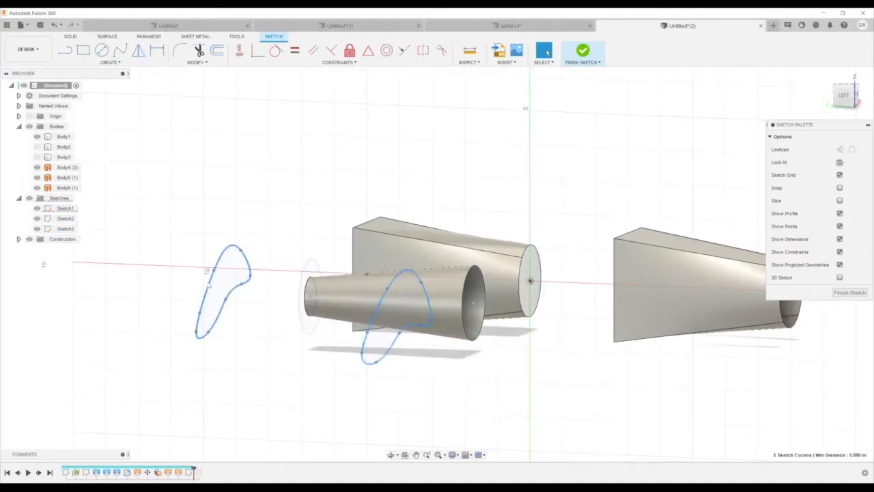
pyautogui.click(117, 63)
pyautogui.moveTo(118, 216)
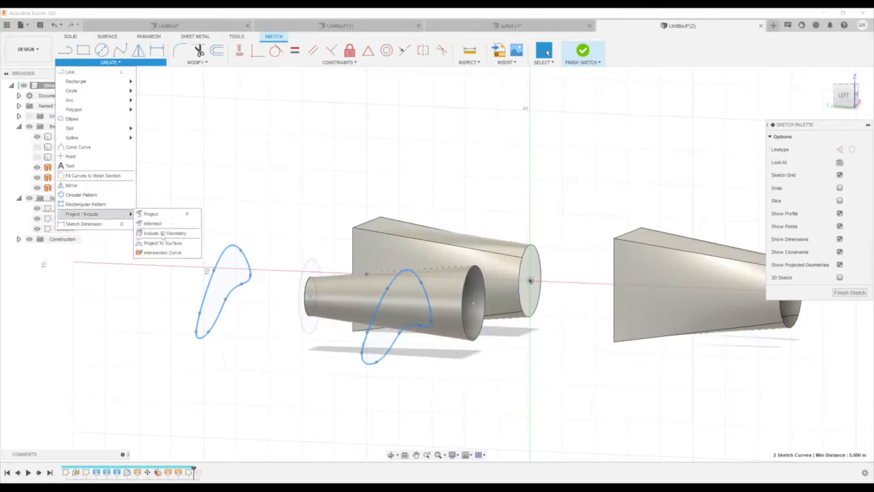
pyautogui.click(160, 234)
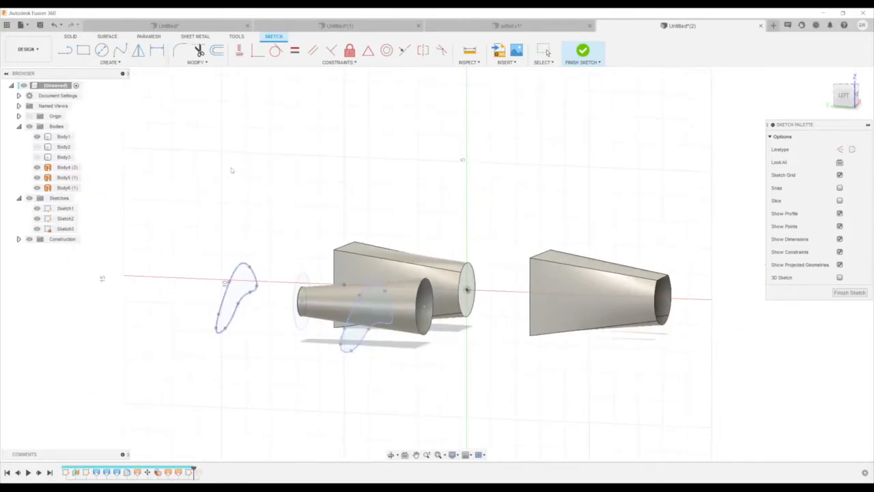
pyautogui.rightClick(229, 196)
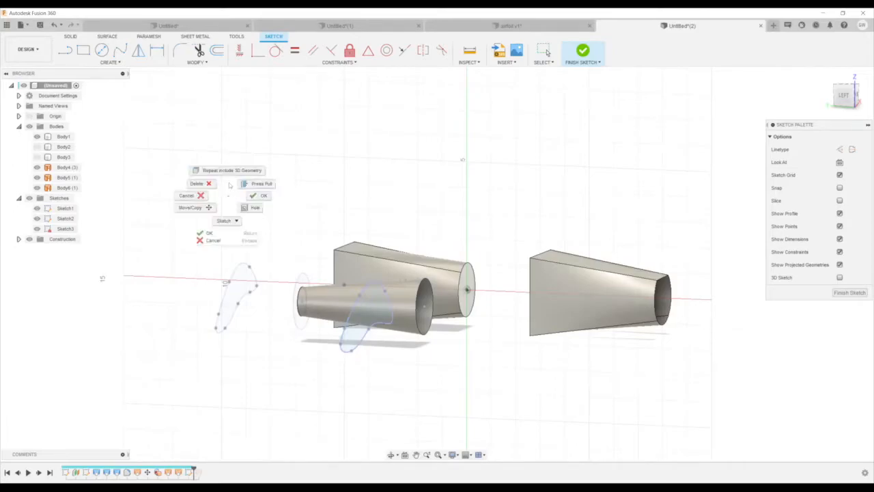
pyautogui.click(230, 189)
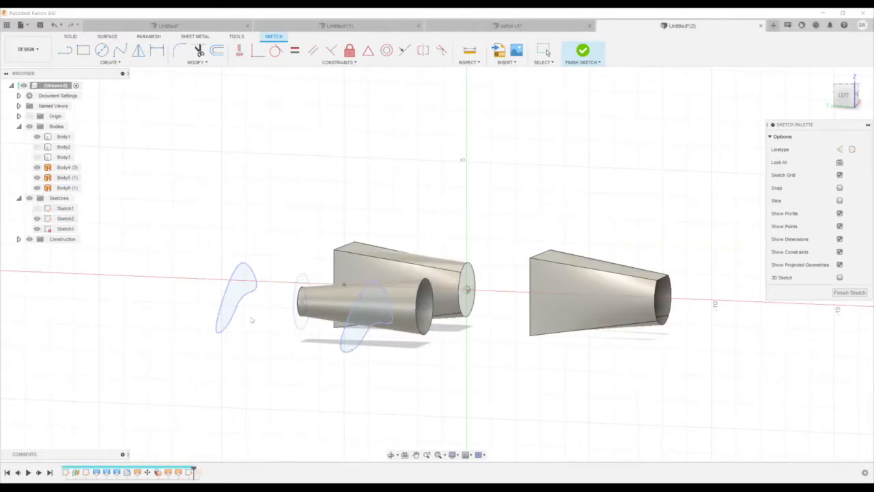
# Hide Sketch1 and Sketch2, keeping only the airfoil curves included in Sketch3 on display.
pyautogui.scroll(2, 251, 312)
pyautogui.keyDown('shift'); pyautogui.moveTo(28, 228); pyautogui.dragTo(36, 225, button='middle'); pyautogui.keyUp('shift')
pyautogui.click(37, 219)
pyautogui.moveTo(232, 298)
pyautogui.keyDown('shift'); pyautogui.mouseDown(button='middle')
pyautogui.moveTo(377, 301)
pyautogui.moveTo(431, 286)
pyautogui.mouseUp(button='middle'); pyautogui.keyUp('shift')
pyautogui.keyDown('shift'); pyautogui.moveTo(188, 112); pyautogui.dragTo(216, 120, button='middle'); pyautogui.keyUp('shift')
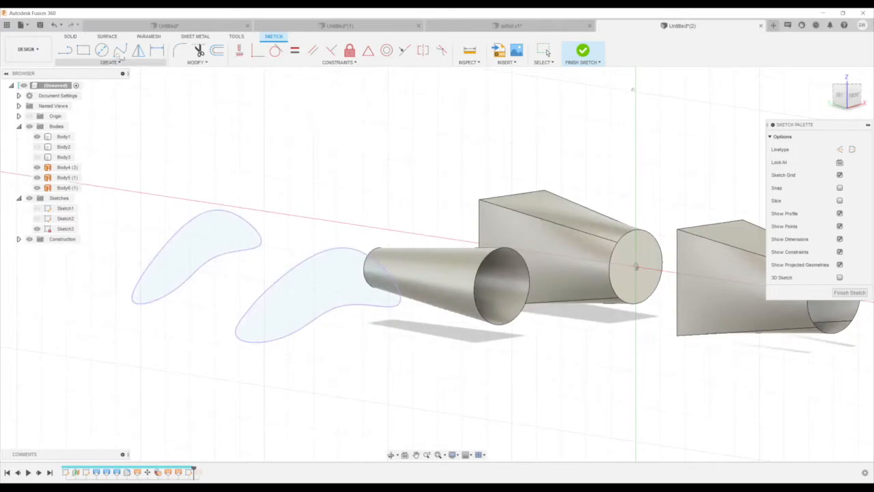
pyautogui.click(119, 52)
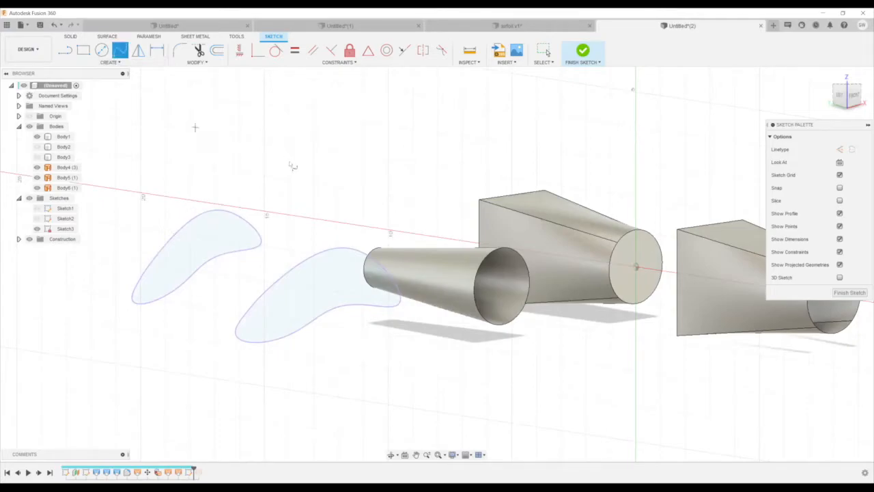
pyautogui.scroll(-5, 310, 182)
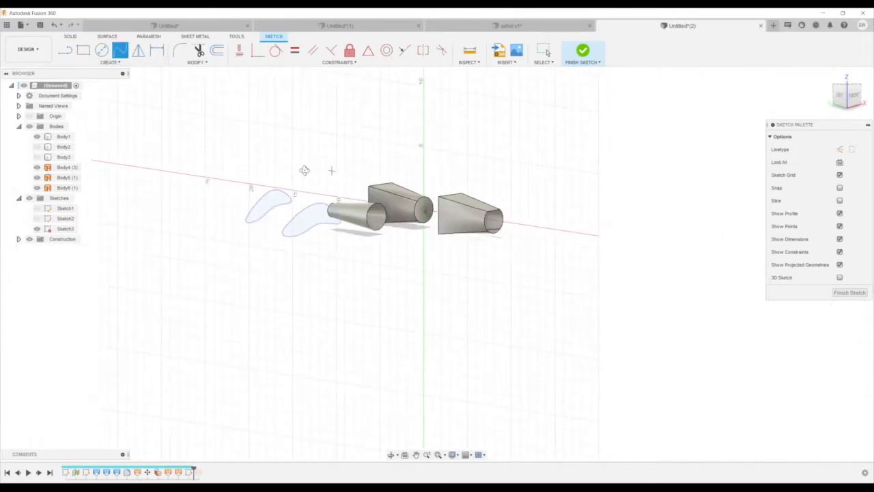
pyautogui.keyDown('shift'); pyautogui.moveTo(307, 171); pyautogui.dragTo(260, 199, button='middle'); pyautogui.keyUp('shift')
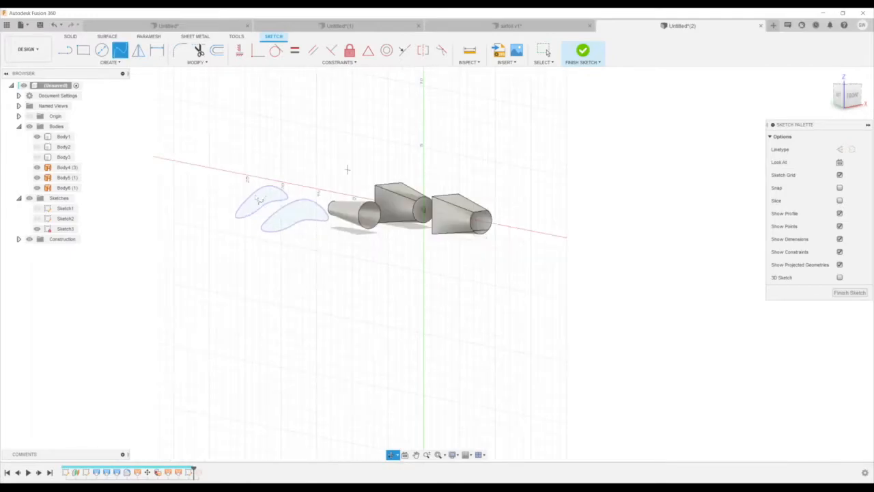
pyautogui.scroll(3, 249, 198)
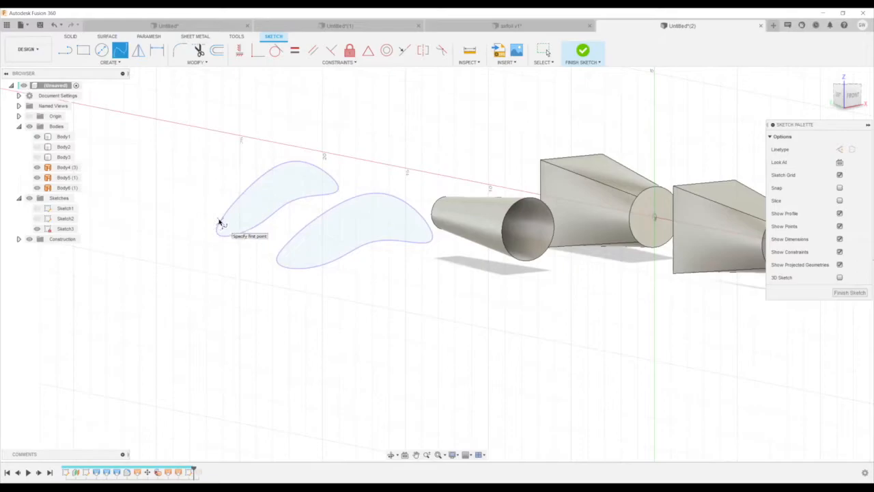
pyautogui.keyDown('shift'); pyautogui.moveTo(255, 213); pyautogui.dragTo(359, 226, button='middle'); pyautogui.keyUp('shift')
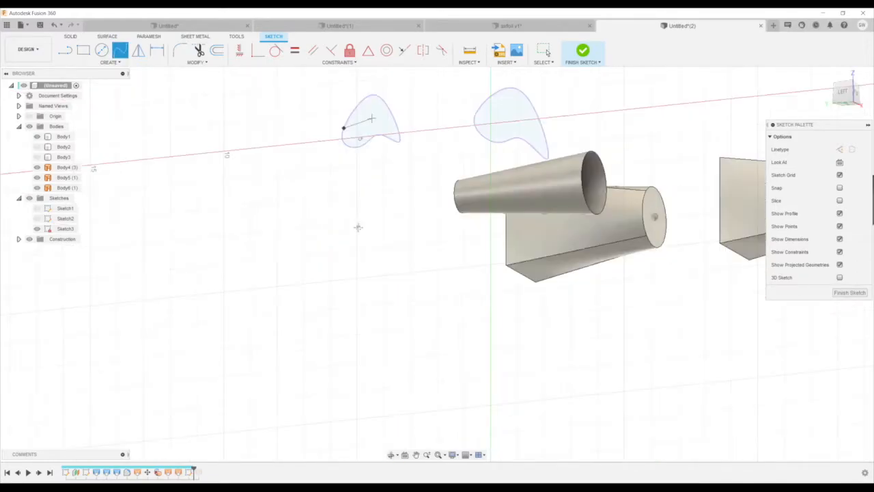
pyautogui.moveTo(261, 289); pyautogui.dragTo(247, 328, button='middle')
pyautogui.moveTo(283, 204); pyautogui.dragTo(217, 258, button='middle')
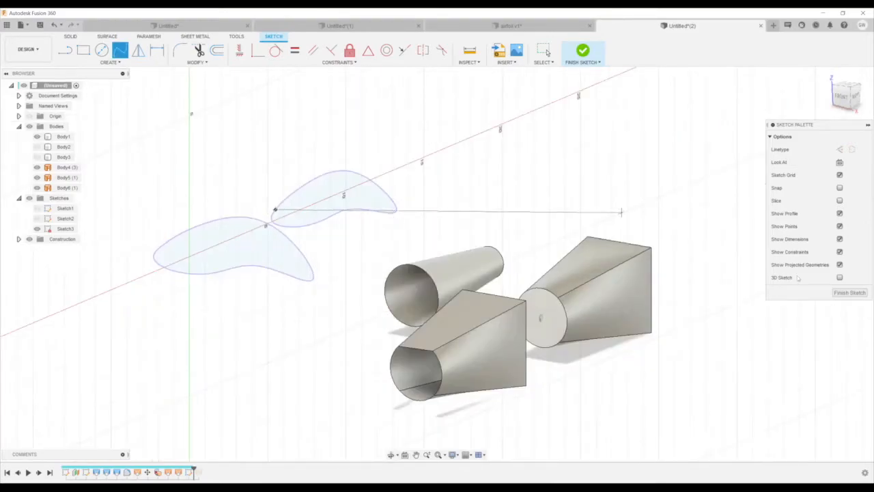
# Enable 3D Sketch and start a fit point spline at the rear airfoil's leading end, working on the horizontal plane.
pyautogui.scroll(-3, 298, 227)
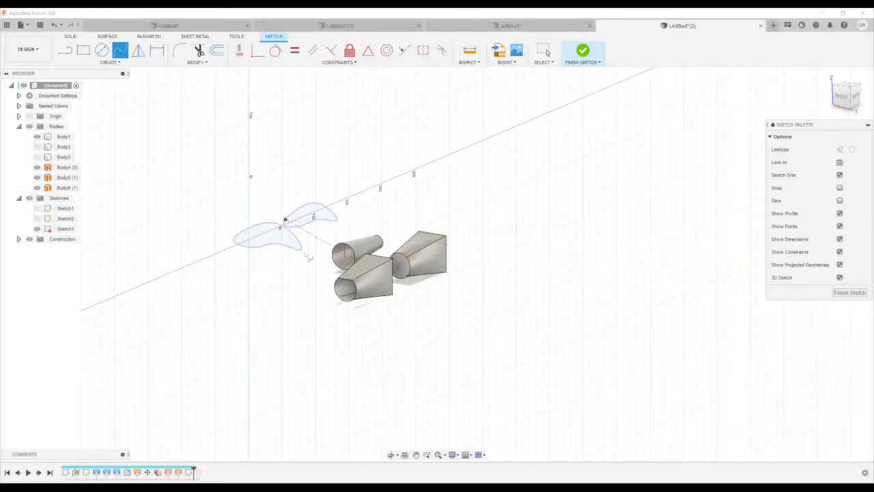
pyautogui.moveTo(286, 182)
pyautogui.keyDown('shift'); pyautogui.mouseDown(button='middle')
pyautogui.moveTo(278, 170)
pyautogui.moveTo(342, 192)
pyautogui.moveTo(328, 198)
pyautogui.moveTo(353, 197)
pyautogui.moveTo(263, 186)
pyautogui.mouseUp(button='middle'); pyautogui.keyUp('shift')
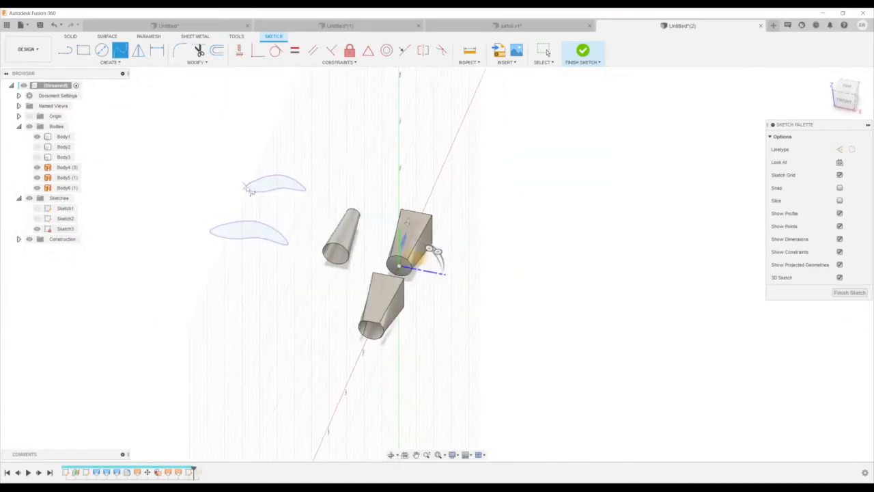
pyautogui.click(247, 188)
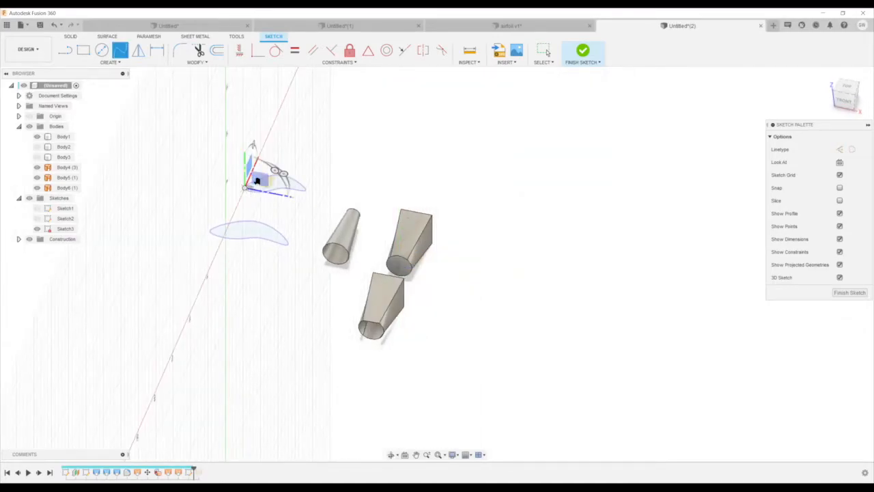
pyautogui.click(258, 180)
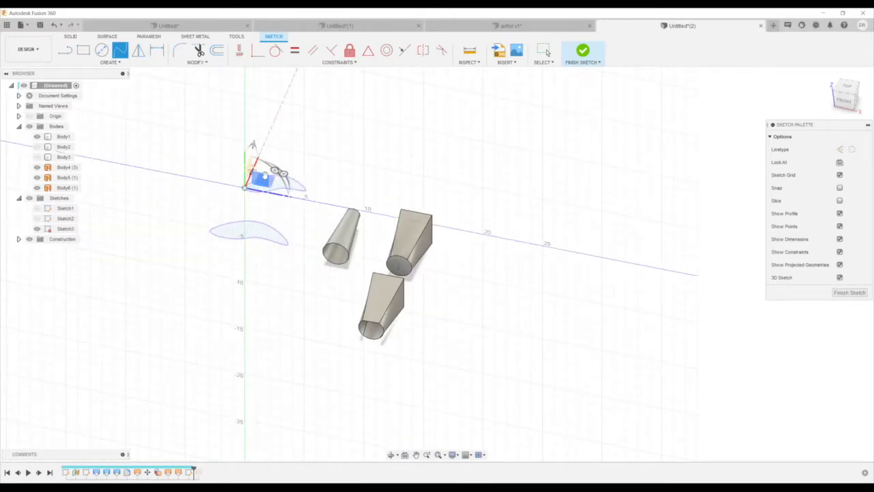
pyautogui.click(271, 180)
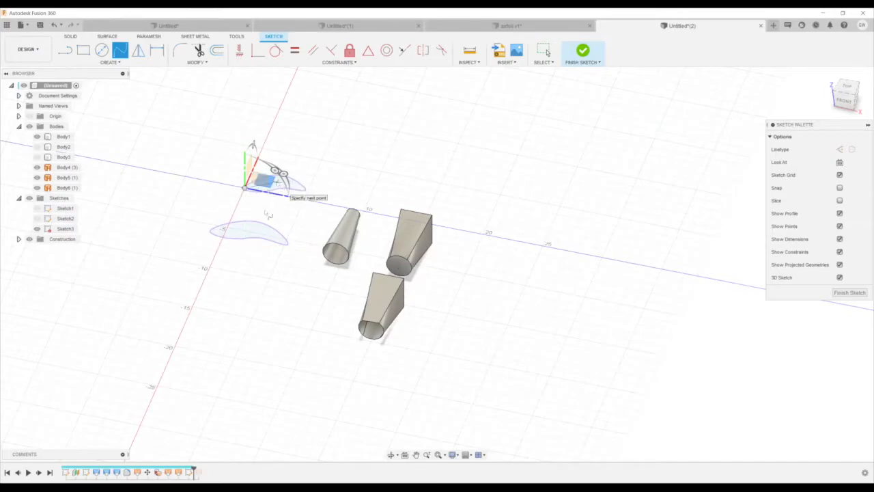
# Place the spline's middle point between the two airfoils, offset outward from their leading ends.
pyautogui.keyDown('shift'); pyautogui.moveTo(265, 225); pyautogui.dragTo(265, 243, button='middle'); pyautogui.keyUp('shift')
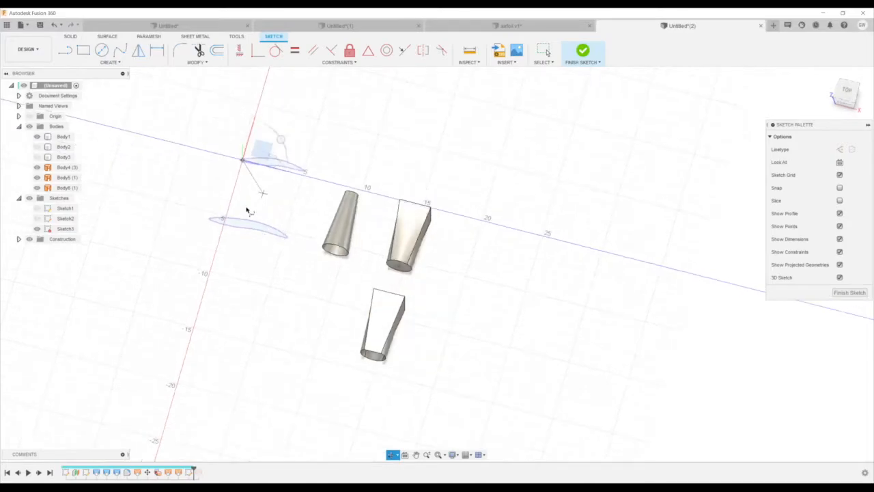
pyautogui.keyDown('shift'); pyautogui.moveTo(246, 208); pyautogui.dragTo(246, 216, button='middle'); pyautogui.keyUp('shift')
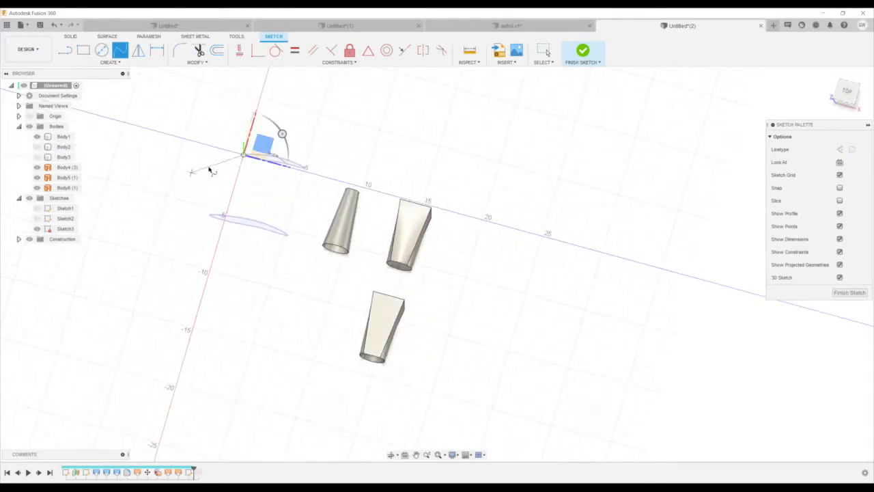
pyautogui.keyDown('shift'); pyautogui.moveTo(217, 170); pyautogui.dragTo(229, 130, button='middle'); pyautogui.keyUp('shift')
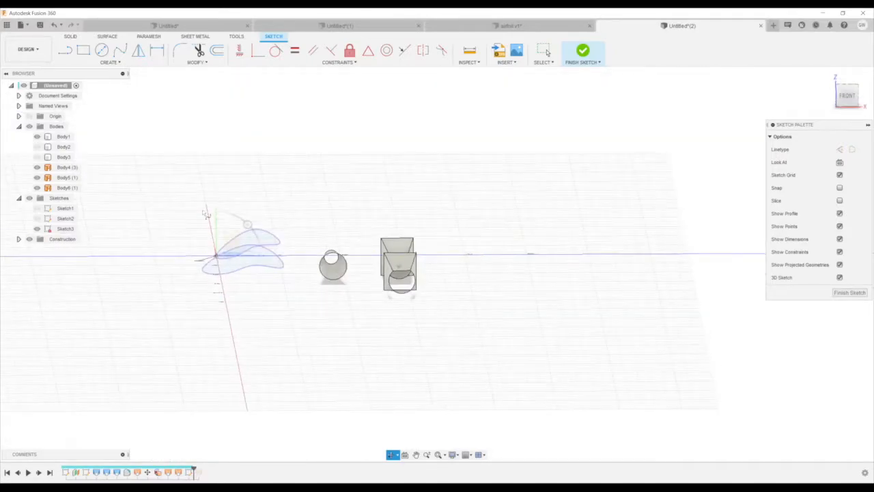
pyautogui.keyDown('shift'); pyautogui.moveTo(206, 214); pyautogui.dragTo(190, 262, button='middle'); pyautogui.keyUp('shift')
pyautogui.click(192, 261)
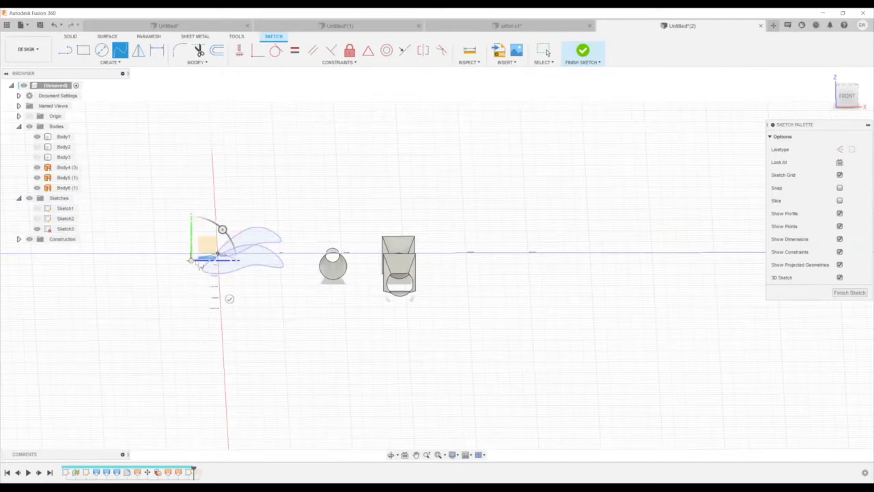
pyautogui.click(204, 247)
pyautogui.keyDown('shift'); pyautogui.moveTo(221, 228); pyautogui.dragTo(234, 227, button='middle'); pyautogui.keyUp('shift')
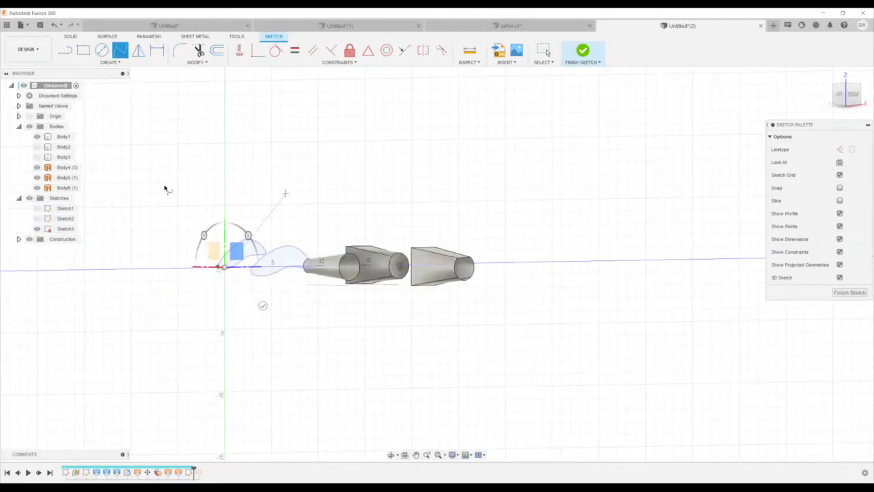
pyautogui.moveTo(202, 233); pyautogui.dragTo(194, 270)
# Complete the spline at the front airfoil's leading end and finish the sketch.
pyautogui.keyDown('shift'); pyautogui.moveTo(195, 270); pyautogui.dragTo(234, 190, button='middle'); pyautogui.keyUp('shift')
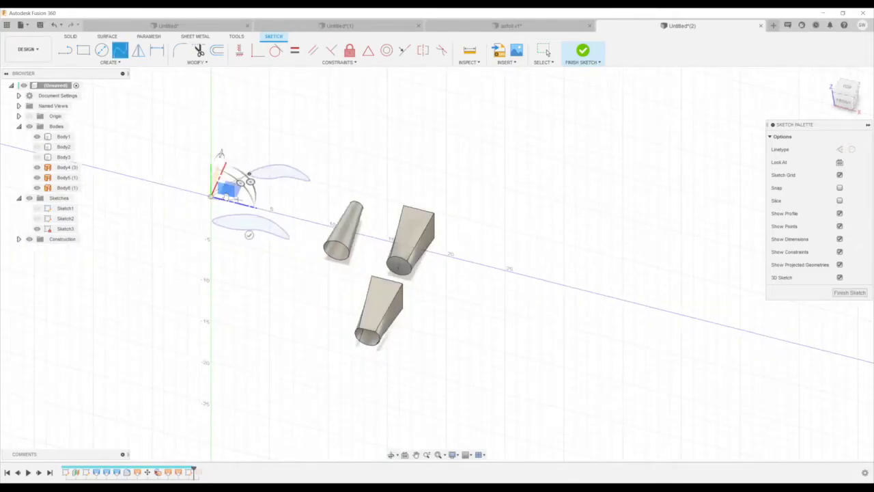
pyautogui.scroll(3, 234, 192)
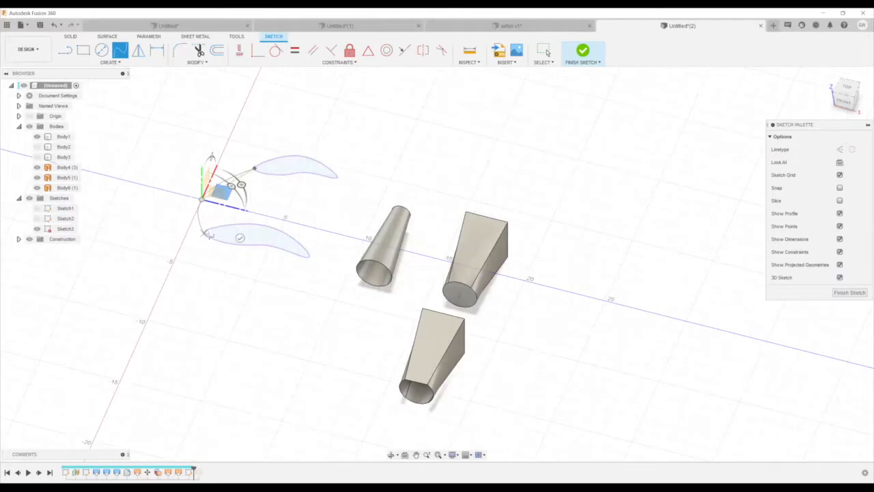
pyautogui.scroll(2, 215, 232)
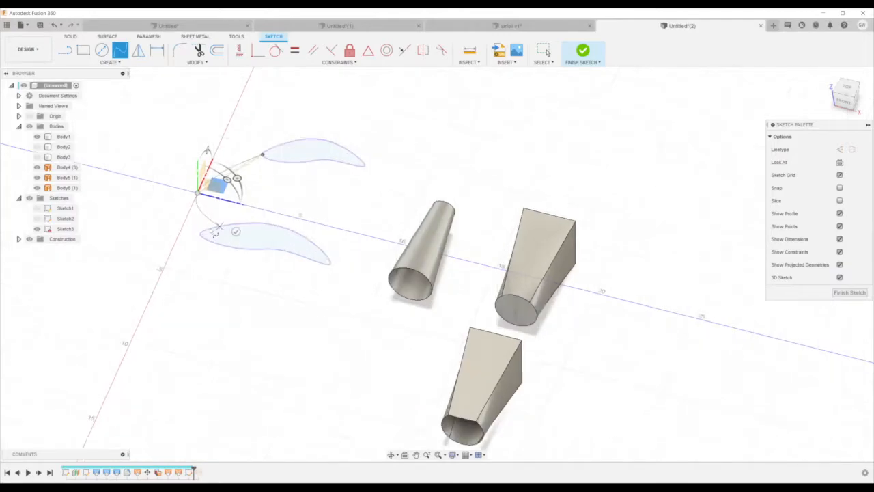
pyautogui.click(199, 235)
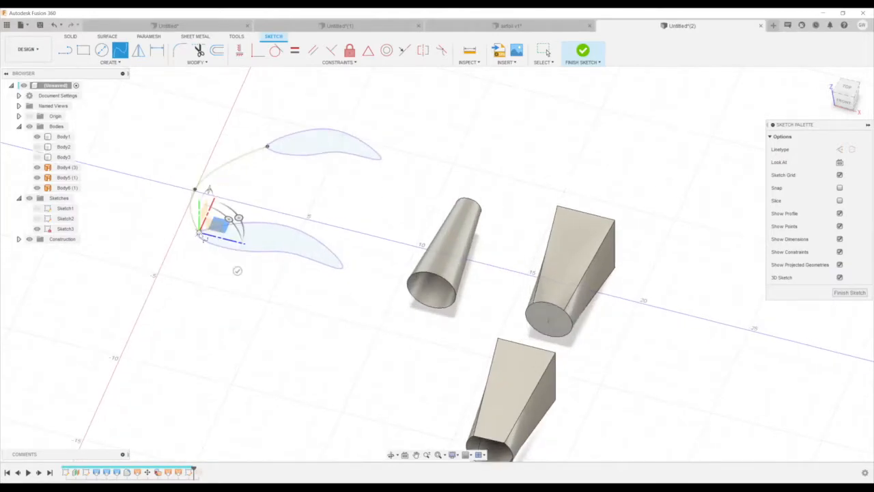
pyautogui.click(236, 269)
pyautogui.scroll(-2, 593, 293)
pyautogui.moveTo(396, 200)
pyautogui.keyDown('shift'); pyautogui.mouseDown(button='middle')
pyautogui.moveTo(412, 189)
pyautogui.moveTo(412, 206)
pyautogui.moveTo(376, 211)
pyautogui.moveTo(423, 196)
pyautogui.moveTo(481, 119)
pyautogui.mouseUp(button='middle'); pyautogui.keyUp('shift')
pyautogui.moveTo(199, 316)
pyautogui.keyDown('shift'); pyautogui.mouseDown(button='middle')
pyautogui.moveTo(183, 344)
pyautogui.moveTo(200, 311)
pyautogui.mouseUp(button='middle'); pyautogui.keyUp('shift')
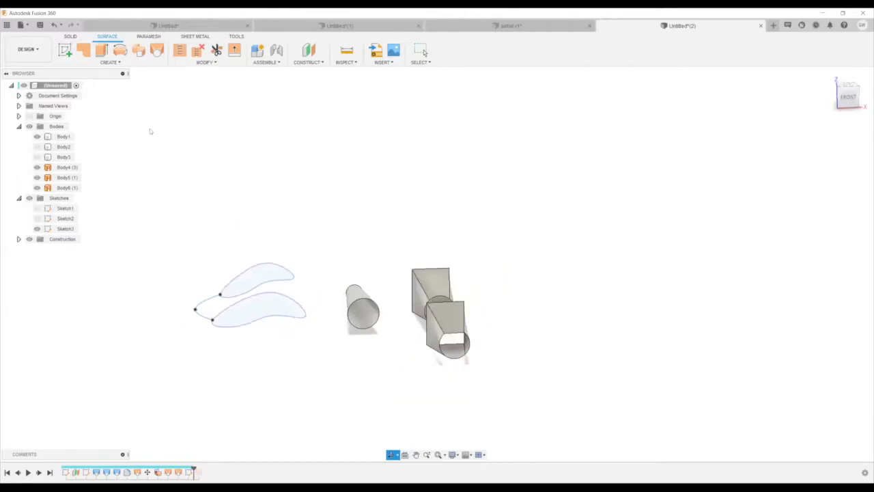
# Roll the design history forward past the airfoil surface loft and add the 3D spline to that loft as a rail.
pyautogui.click(38, 472)
pyautogui.rightClick(200, 473)
pyautogui.click(239, 400)
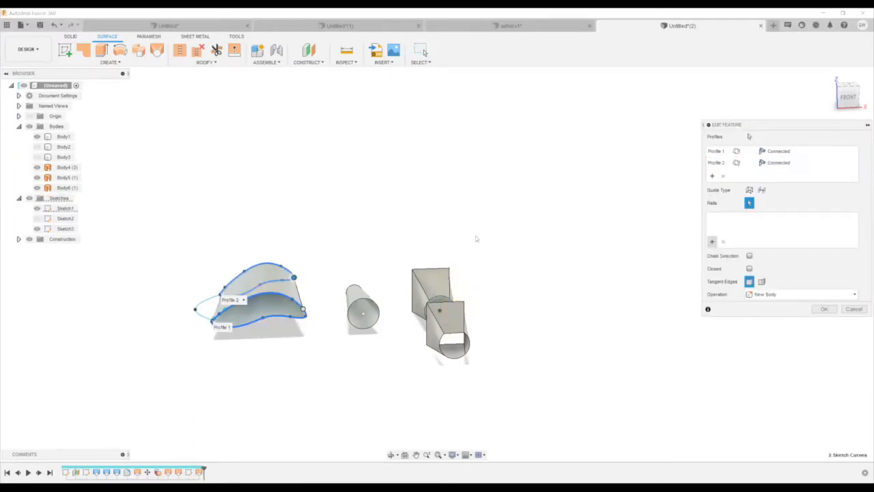
pyautogui.click(204, 316)
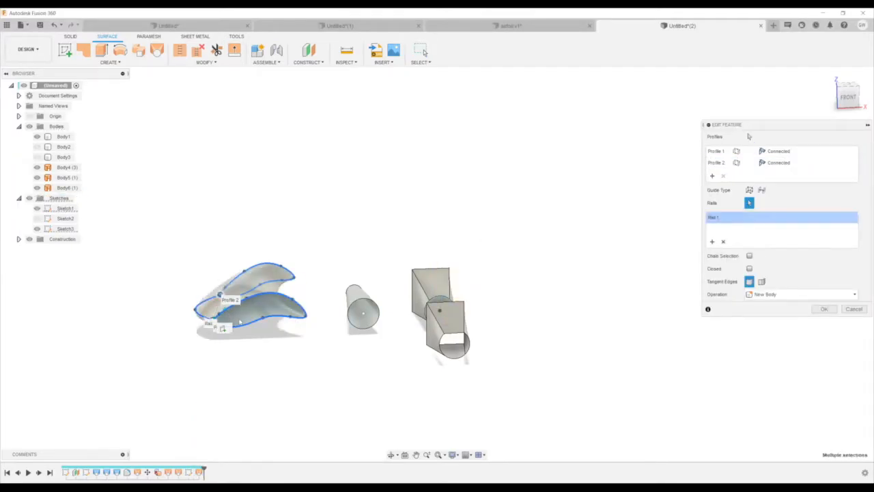
pyautogui.scroll(4, 210, 314)
pyautogui.keyDown('shift'); pyautogui.moveTo(210, 292); pyautogui.dragTo(277, 310, button='middle'); pyautogui.keyUp('shift')
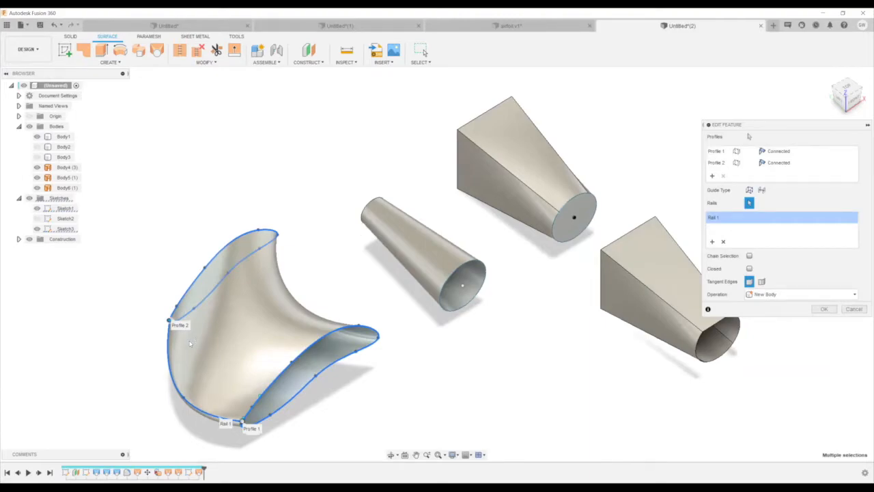
pyautogui.keyDown('shift'); pyautogui.moveTo(201, 348); pyautogui.dragTo(234, 352, button='middle'); pyautogui.keyUp('shift')
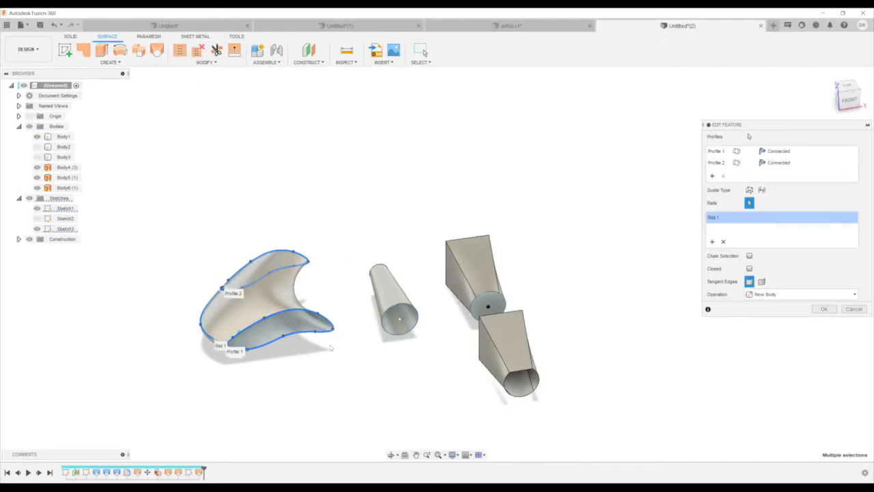
pyautogui.keyDown('shift'); pyautogui.moveTo(287, 346); pyautogui.dragTo(266, 346, button='middle'); pyautogui.keyUp('shift')
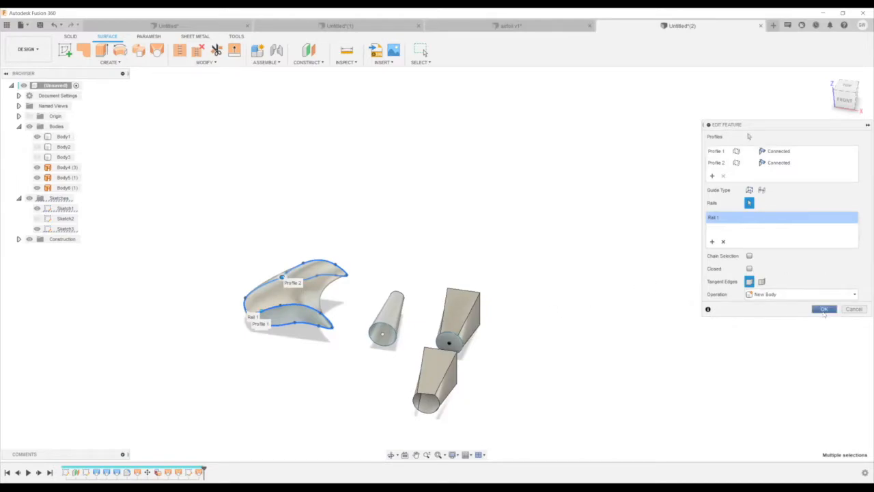
pyautogui.click(218, 415)
pyautogui.click(115, 474)
pyautogui.rightClick(115, 474)
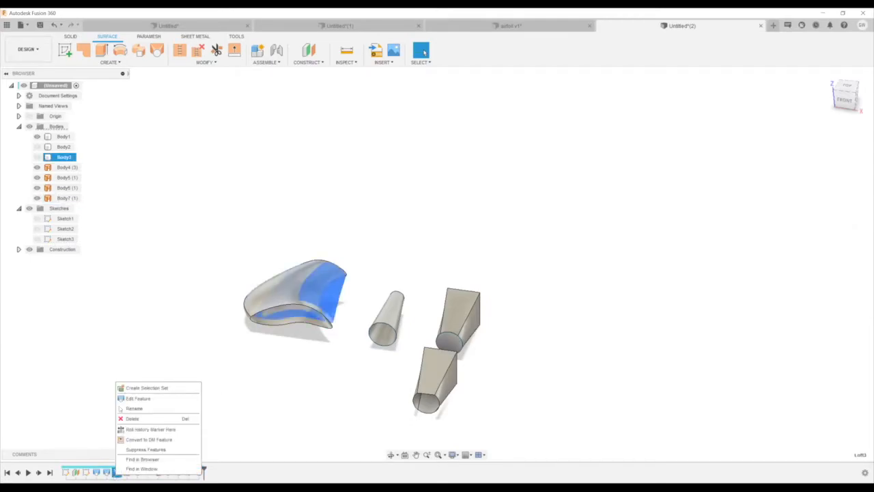
pyautogui.click(135, 398)
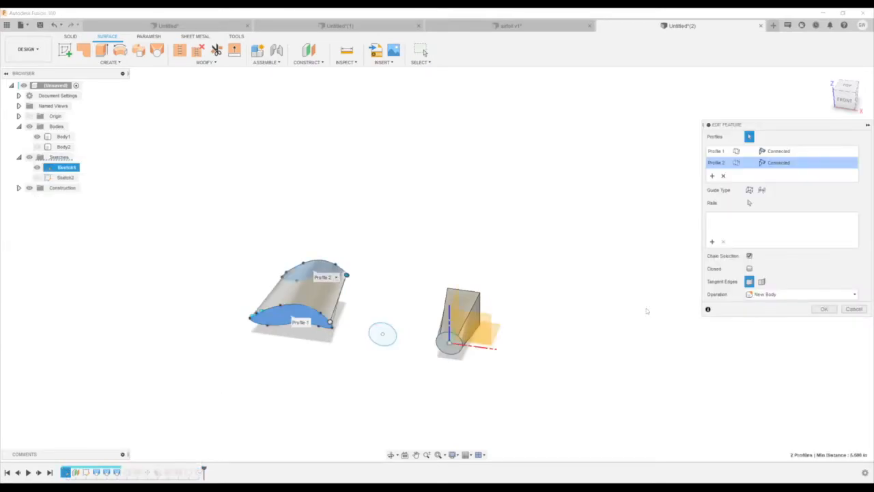
# Move Sketch3 ahead of the solid lofts in the timeline and add its spline as a rail to the solid airfoil loft.
pyautogui.click(188, 472)
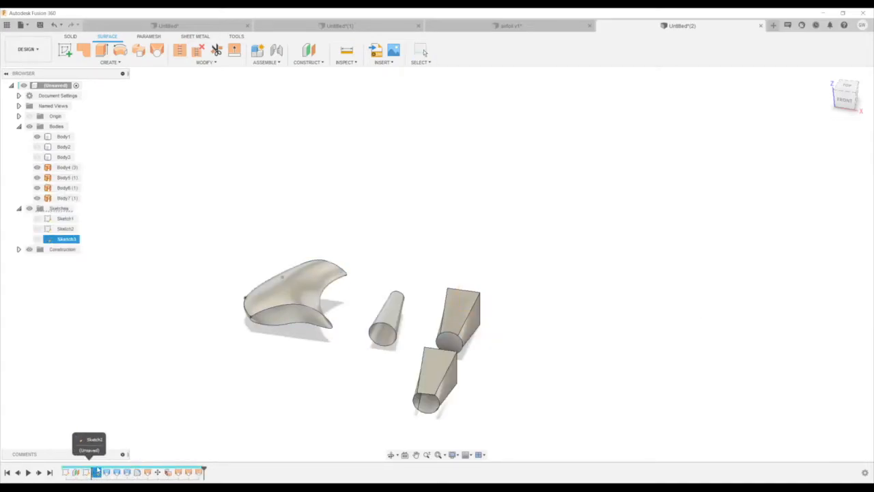
pyautogui.click(127, 472)
pyautogui.rightClick(128, 472)
pyautogui.click(176, 409)
pyautogui.click(712, 241)
pyautogui.click(37, 188)
pyautogui.click(256, 293)
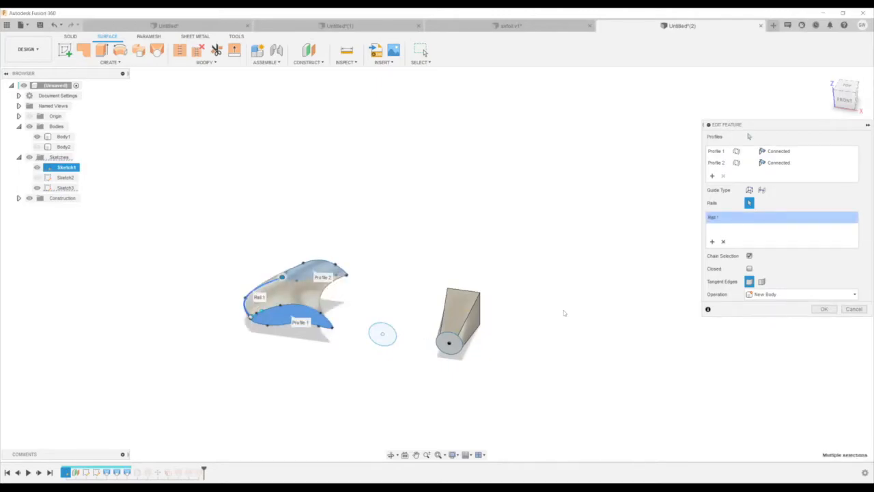
pyautogui.click(823, 308)
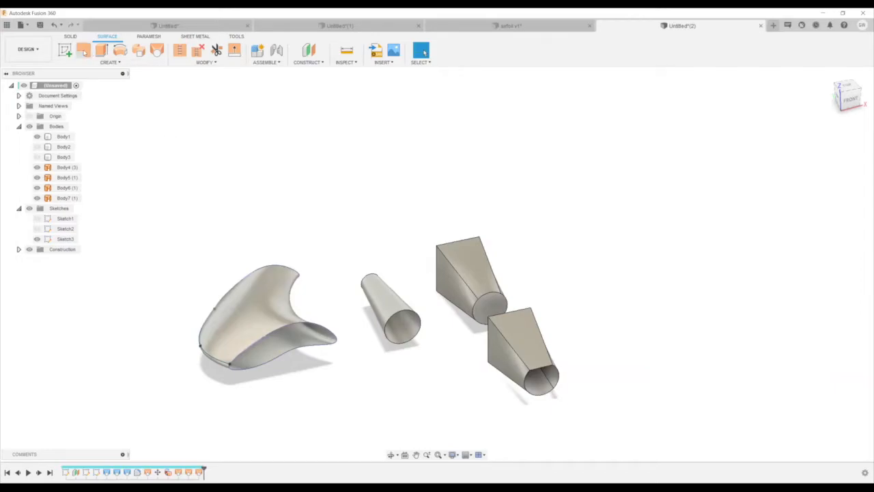
# Close the front airfoil opening of the curved surface loft with a Patch as a new body.
pyautogui.click(84, 52)
pyautogui.click(295, 327)
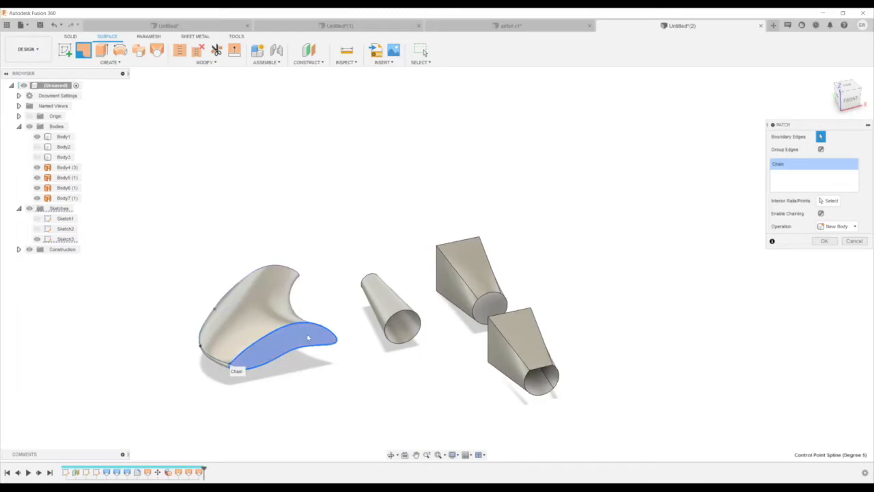
pyautogui.scroll(3, 281, 357)
pyautogui.keyDown('shift'); pyautogui.moveTo(283, 357); pyautogui.dragTo(404, 360, button='middle'); pyautogui.keyUp('shift')
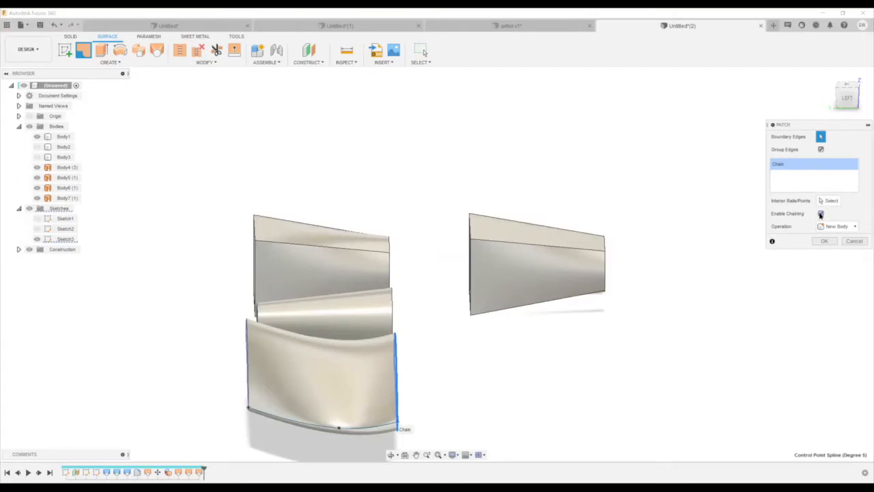
pyautogui.click(821, 150)
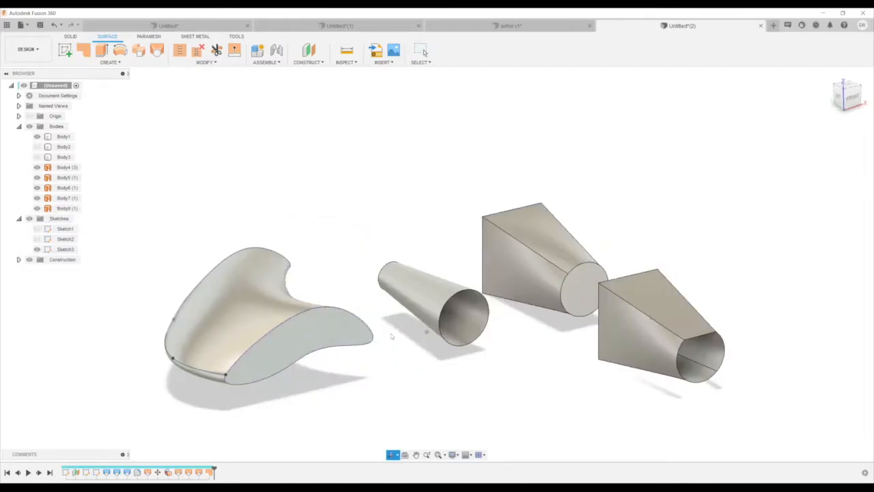
pyautogui.click(443, 325)
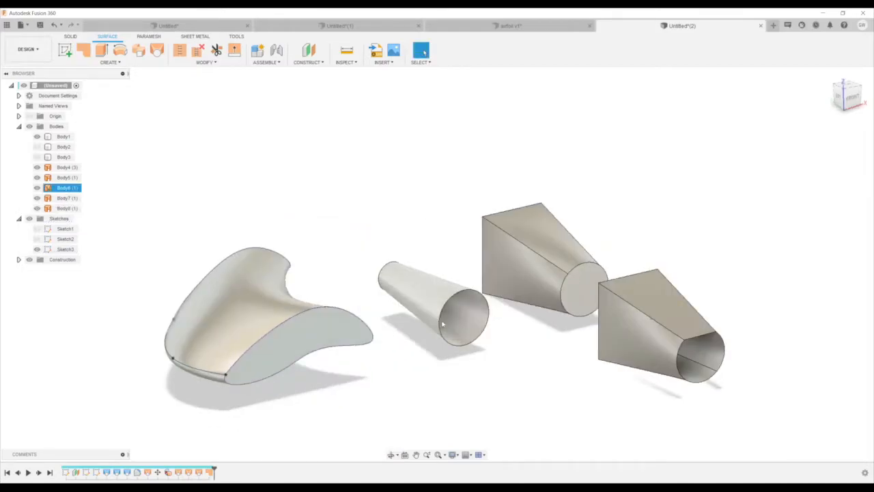
# Cap the large circular opening of the conical surface loft with a Patch using Curvature (G2) continuity, as a new body.
pyautogui.click(342, 130)
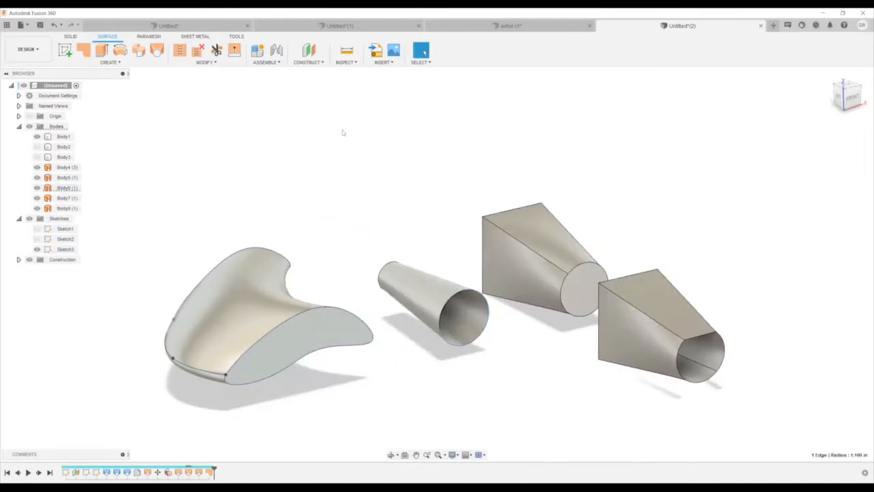
pyautogui.click(85, 52)
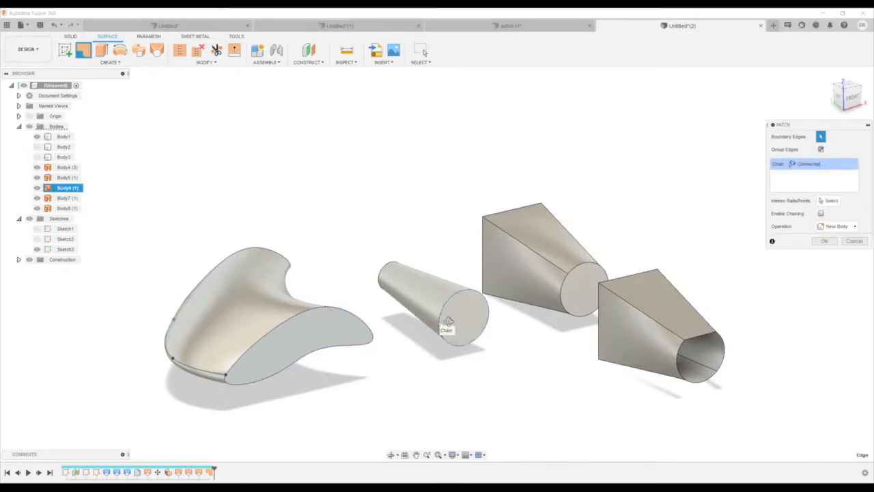
pyautogui.keyDown('shift'); pyautogui.moveTo(397, 290); pyautogui.dragTo(681, 223, button='middle'); pyautogui.keyUp('shift')
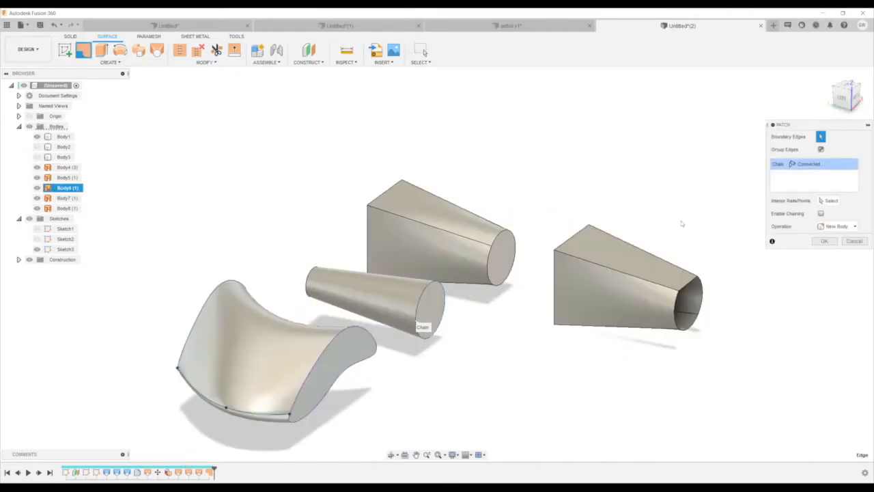
pyautogui.click(820, 166)
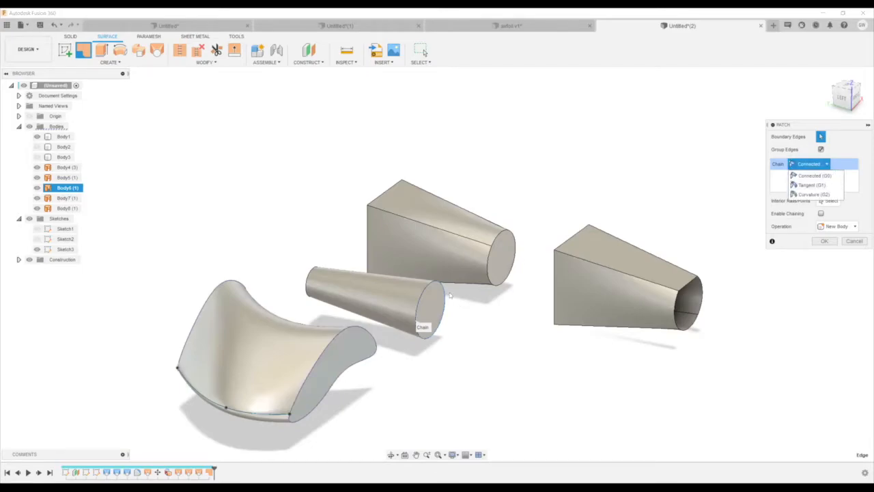
pyautogui.click(814, 187)
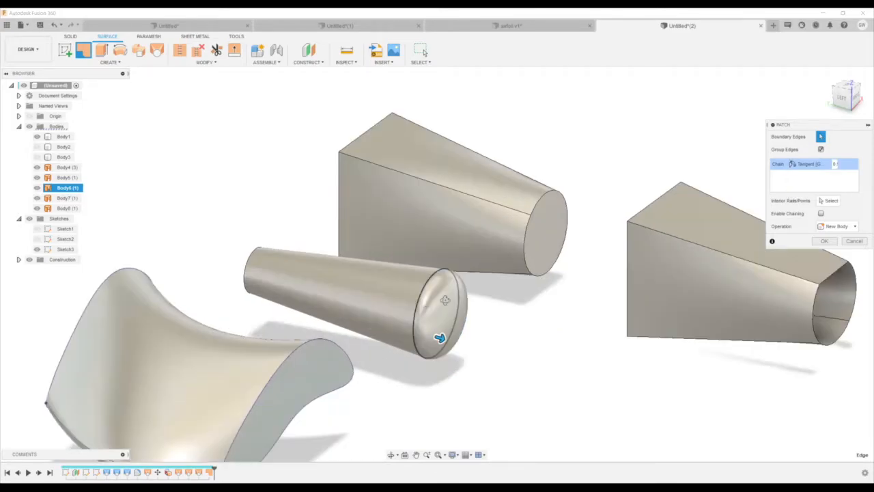
pyautogui.keyDown('shift'); pyautogui.moveTo(458, 287); pyautogui.dragTo(406, 290, button='middle'); pyautogui.keyUp('shift')
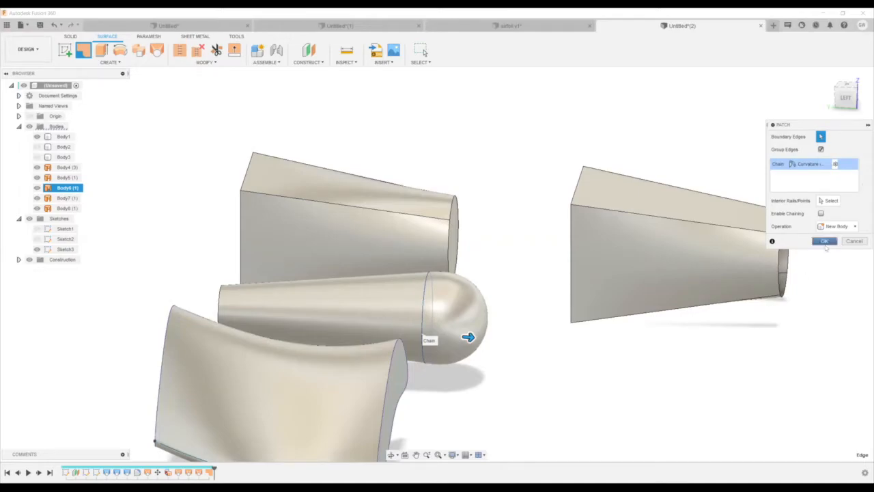
# Close the small circular opening of the conical surface loft with a flat Patch using Connected continuity, as a new body.
pyautogui.scroll(-2, 390, 366)
pyautogui.keyDown('shift'); pyautogui.moveTo(460, 333); pyautogui.dragTo(495, 340, button='middle'); pyautogui.keyUp('shift')
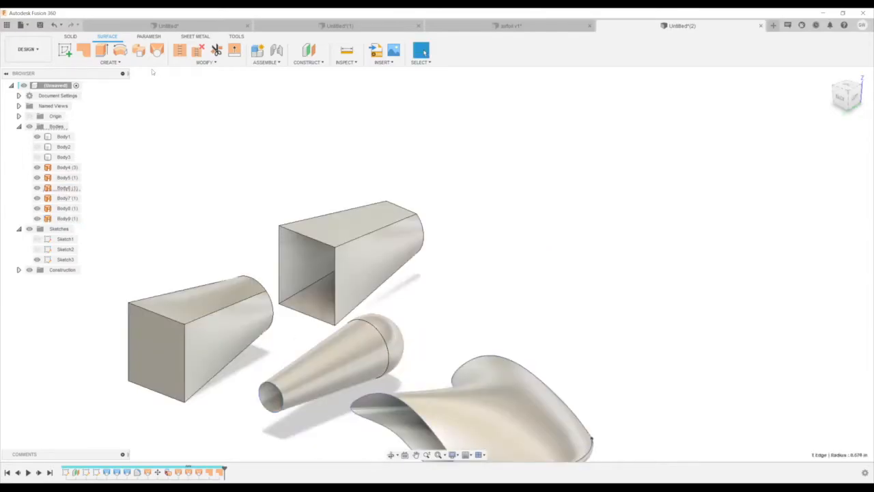
pyautogui.click(80, 50)
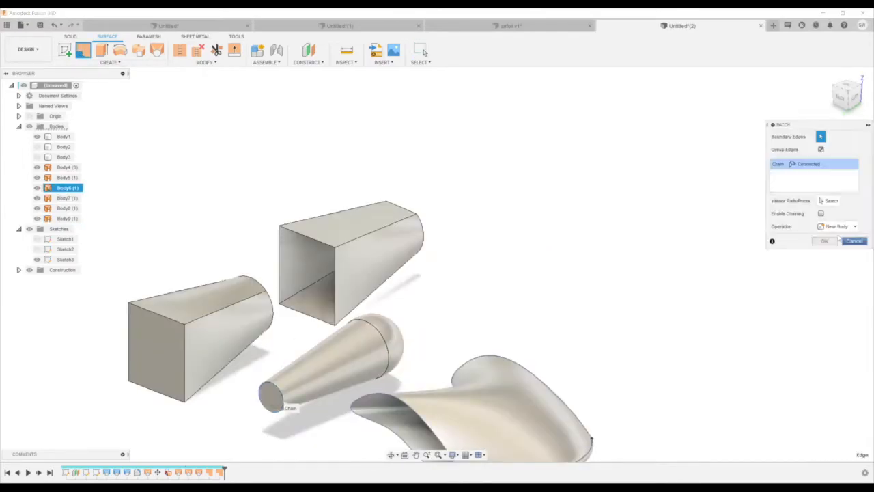
# Stitch the conical surface loft and its two end patches into one new body and select the result.
pyautogui.scroll(2, 366, 407)
pyautogui.moveTo(469, 306); pyautogui.dragTo(553, 277, button='middle')
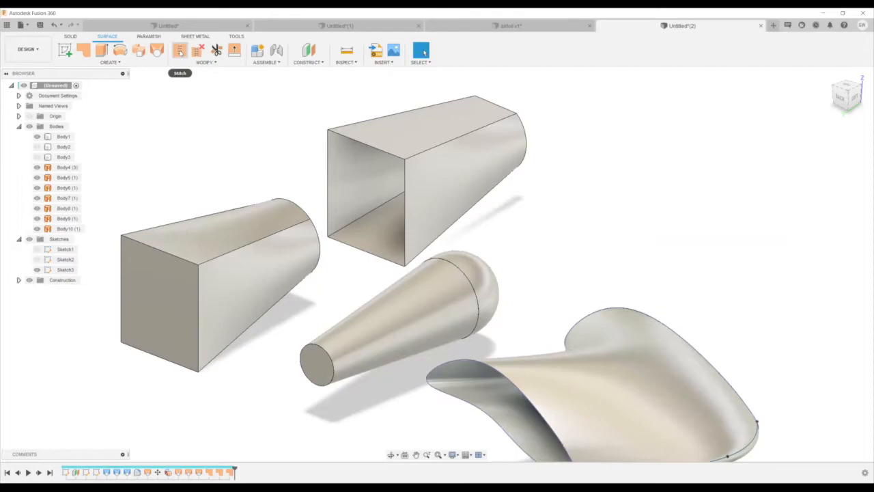
pyautogui.click(368, 331)
pyautogui.click(478, 281)
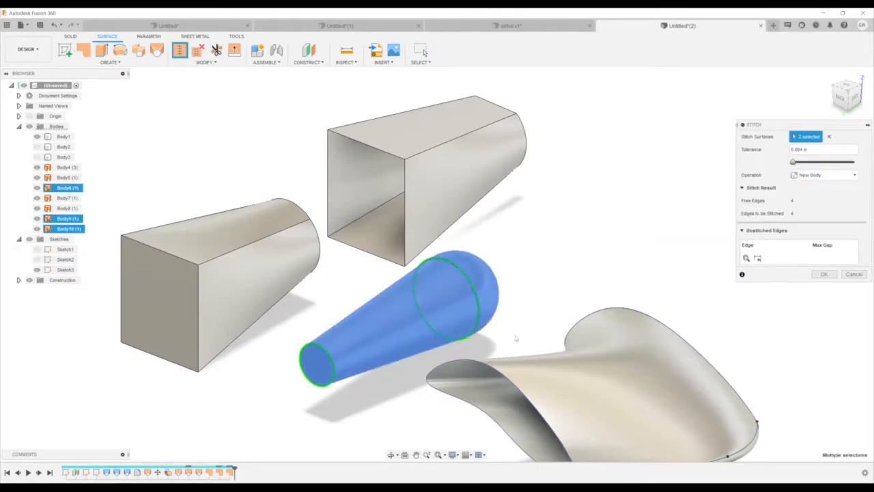
pyautogui.click(825, 275)
pyautogui.click(62, 208)
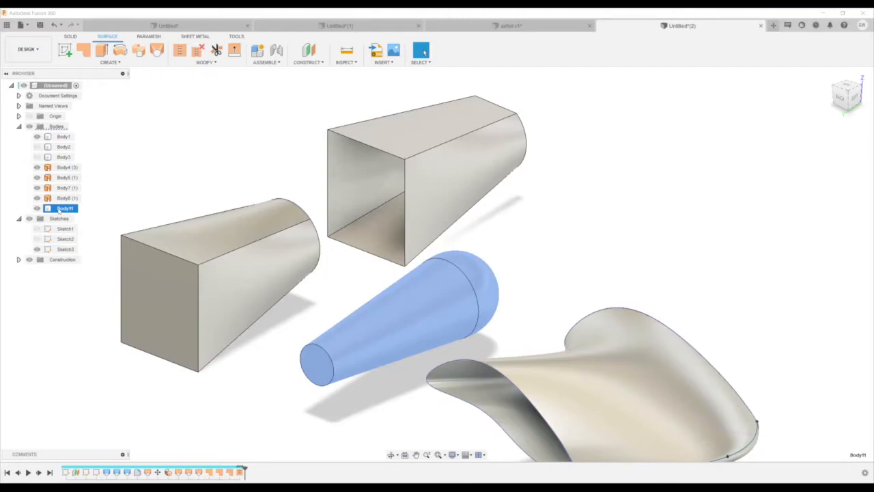
pyautogui.scroll(-2, 472, 316)
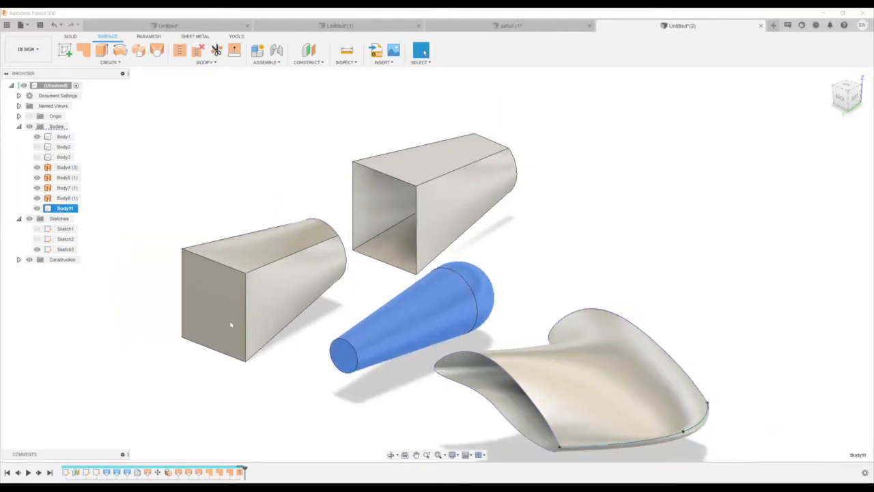
# Unstitch the whole solid rectangle-to-circle loft, Body1, into individual surface bodies with Chain Selection on.
pyautogui.click(267, 249)
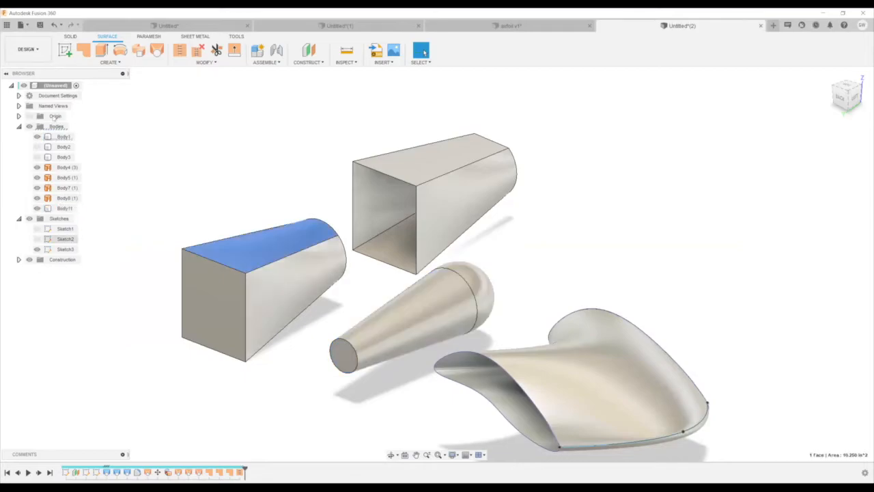
pyautogui.click(55, 136)
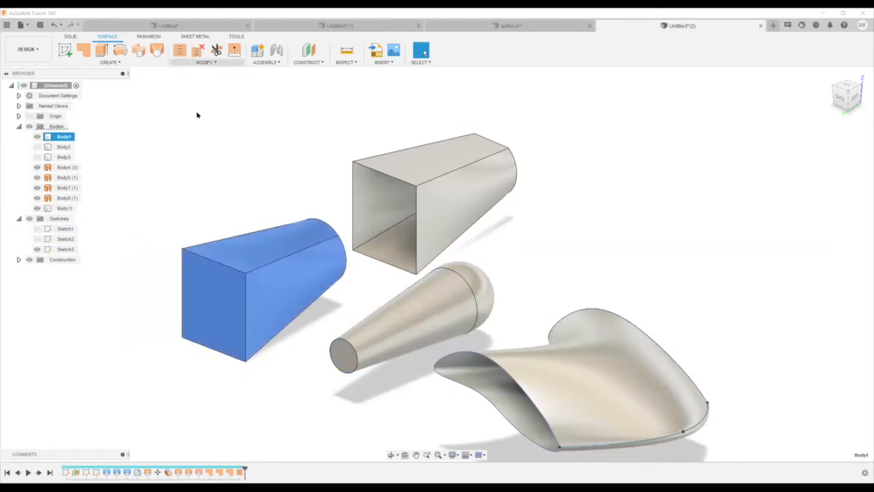
pyautogui.click(205, 62)
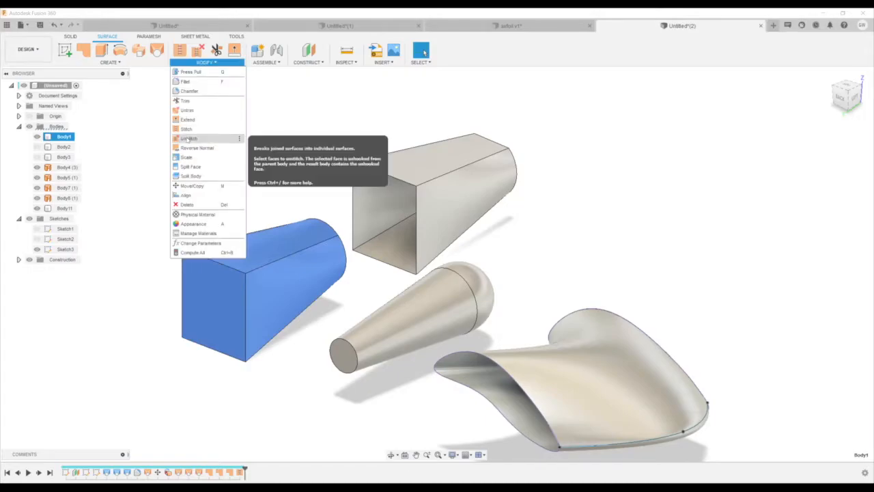
pyautogui.click(188, 138)
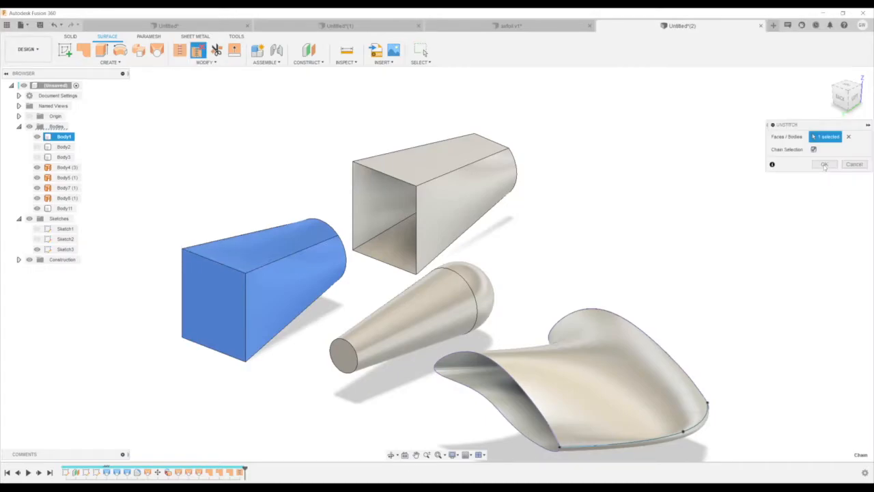
pyautogui.click(825, 165)
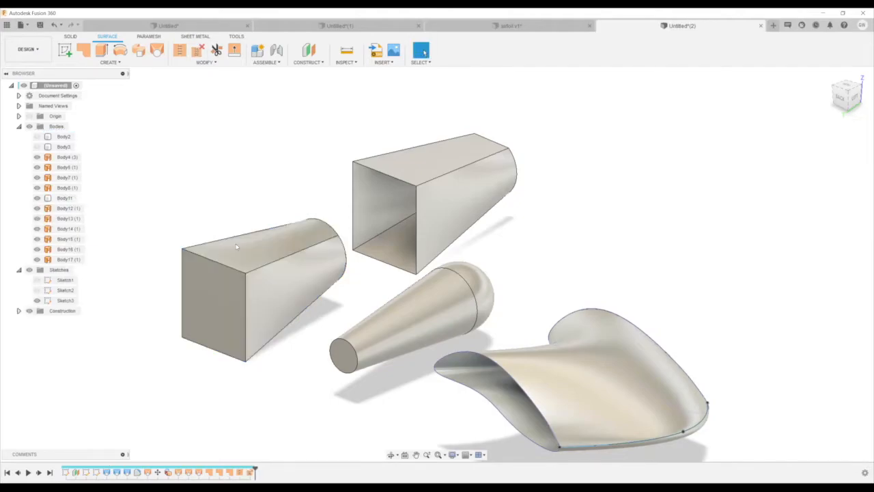
# Examine the individual surface bodies of the unstitched rectangle-to-circle loft from several sides, and undo the last operation.
pyautogui.click(206, 311)
pyautogui.click(282, 283)
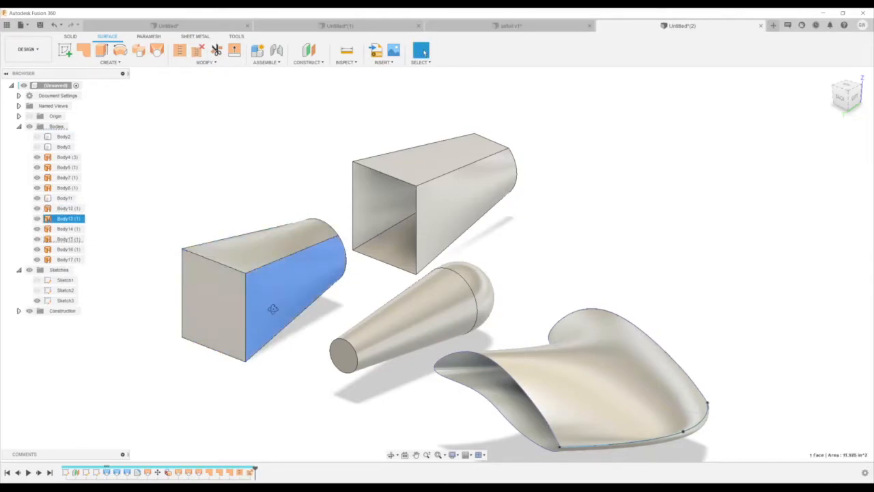
pyautogui.keyDown('shift'); pyautogui.moveTo(272, 309); pyautogui.dragTo(271, 359, button='middle'); pyautogui.keyUp('shift')
pyautogui.click(279, 372)
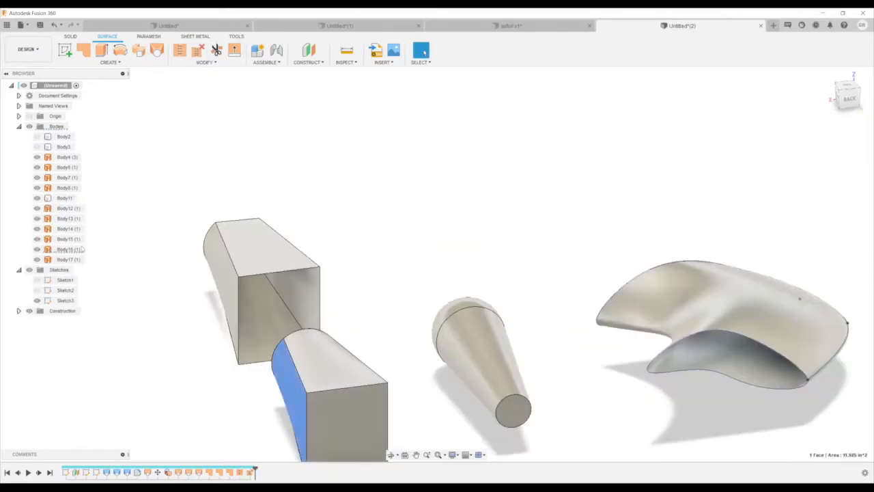
pyautogui.click(250, 472)
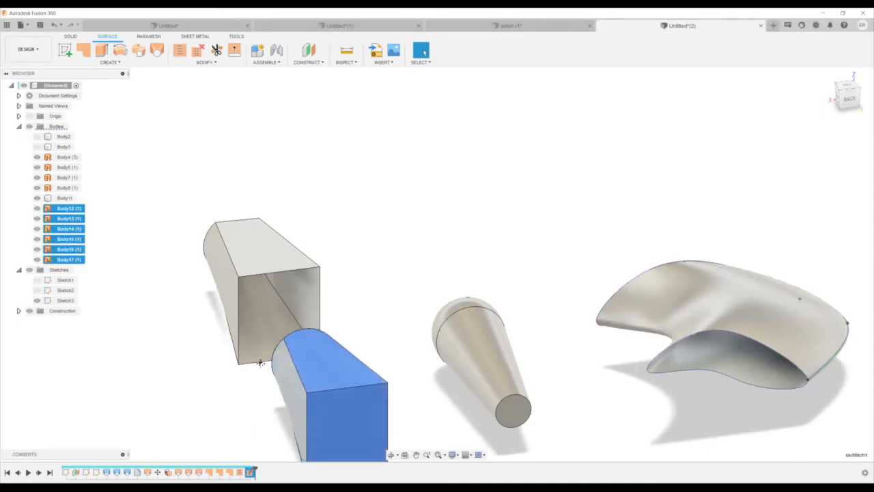
pyautogui.moveTo(260, 363); pyautogui.dragTo(266, 357, button='middle')
pyautogui.moveTo(262, 290); pyautogui.dragTo(291, 239, button='middle')
pyautogui.keyDown('shift'); pyautogui.moveTo(324, 316); pyautogui.dragTo(333, 347, button='middle'); pyautogui.keyUp('shift')
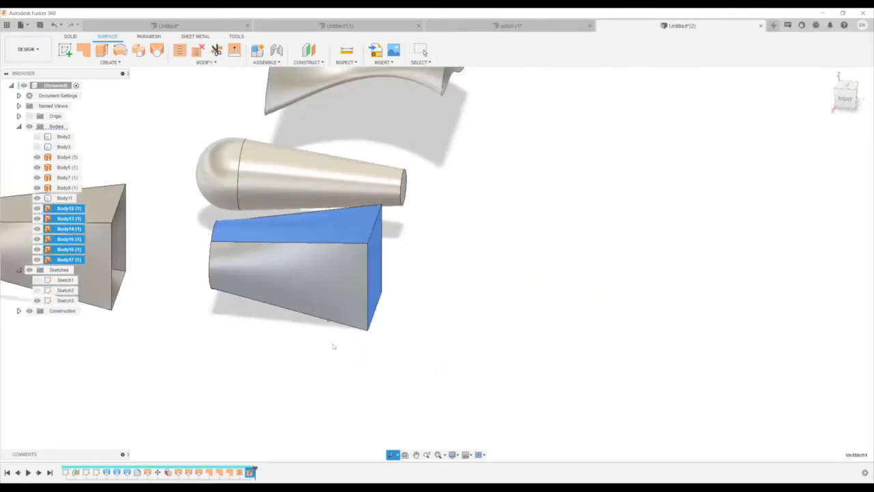
pyautogui.press('Escape')
pyautogui.click(67, 248)
pyautogui.hotkey('ctrl', 'z')
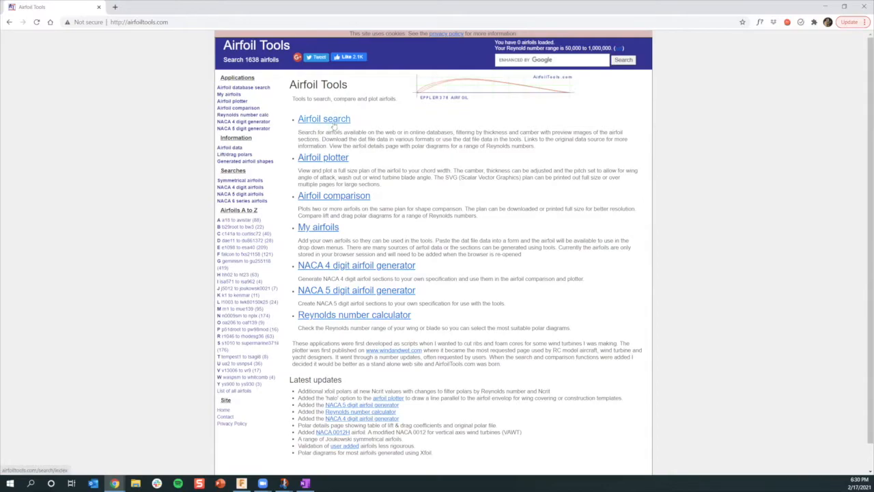
# On the Airfoil Tools website, run an unfiltered airfoil database search and open the details of the 20-32C airfoil.
pyautogui.click(334, 125)
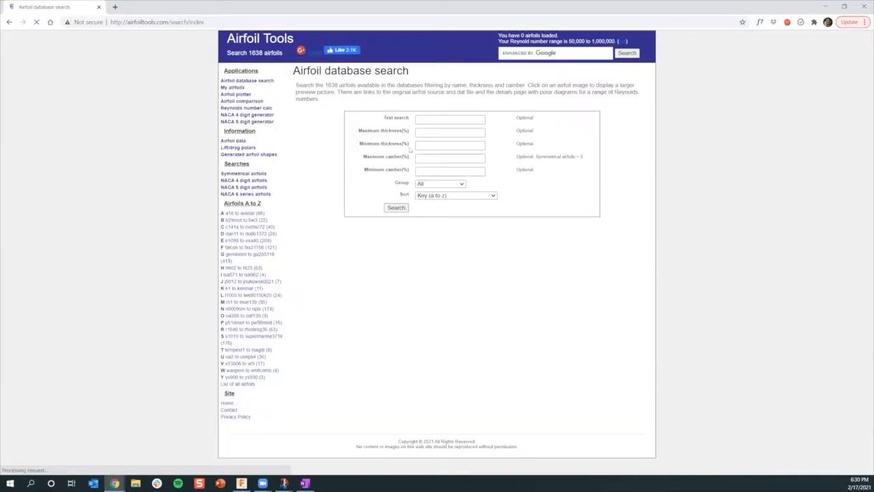
pyautogui.click(427, 121)
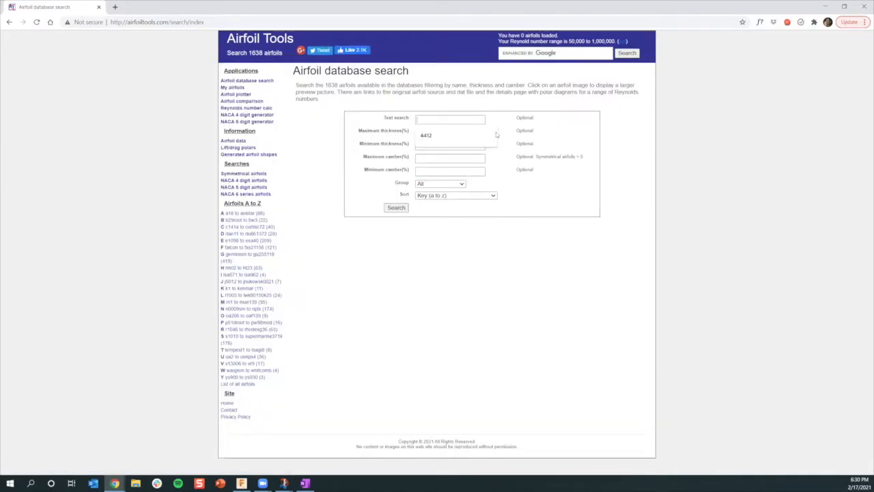
pyautogui.click(395, 207)
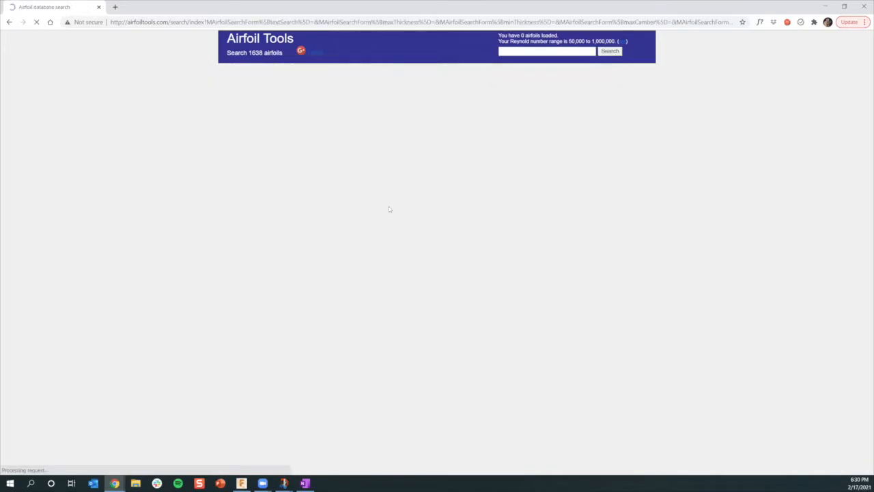
pyautogui.scroll(-3, 417, 372)
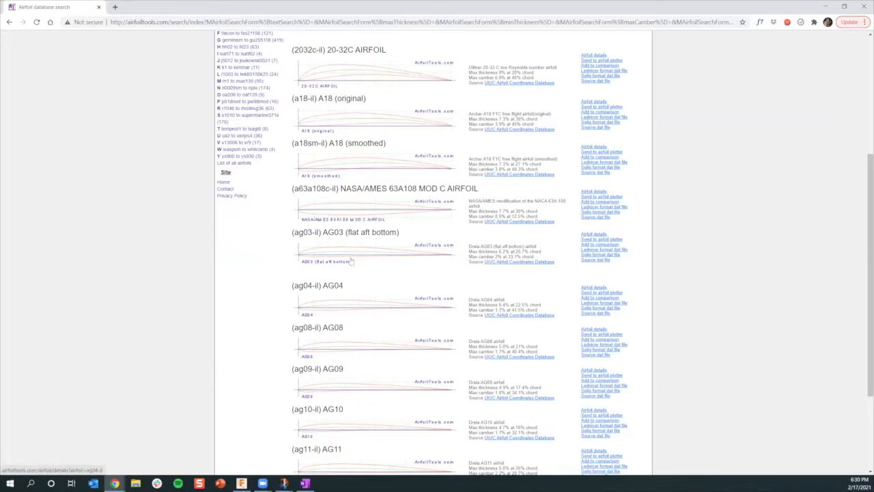
pyautogui.click(348, 74)
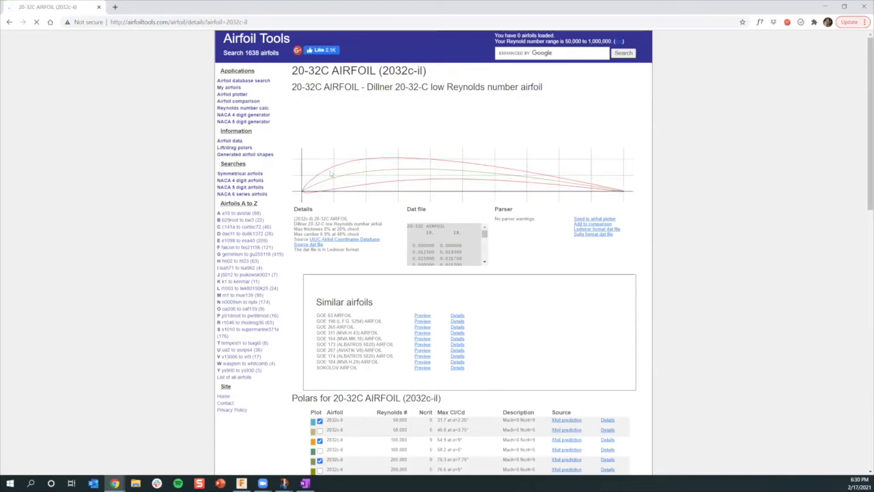
# Examine the 20-32C airfoil's polar table and its lift, drag and moment plots on the details page.
pyautogui.scroll(-3, 423, 355)
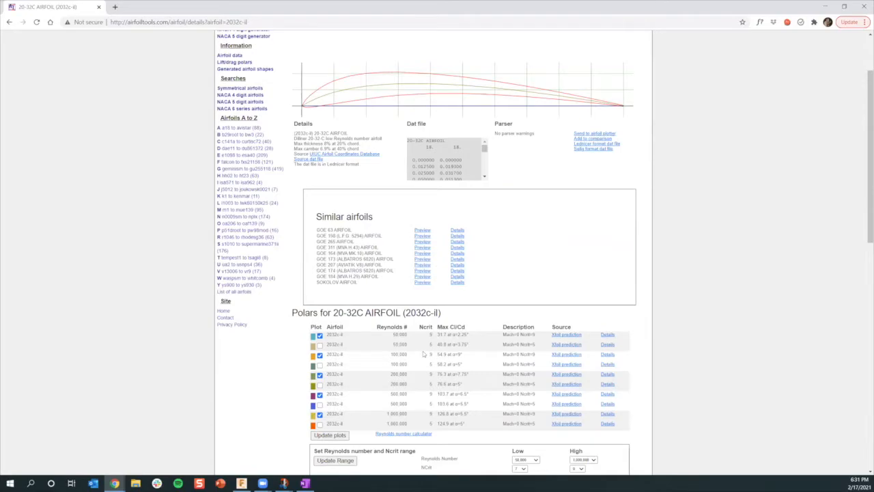
pyautogui.scroll(-10, 422, 352)
pyautogui.scroll(-7, 420, 349)
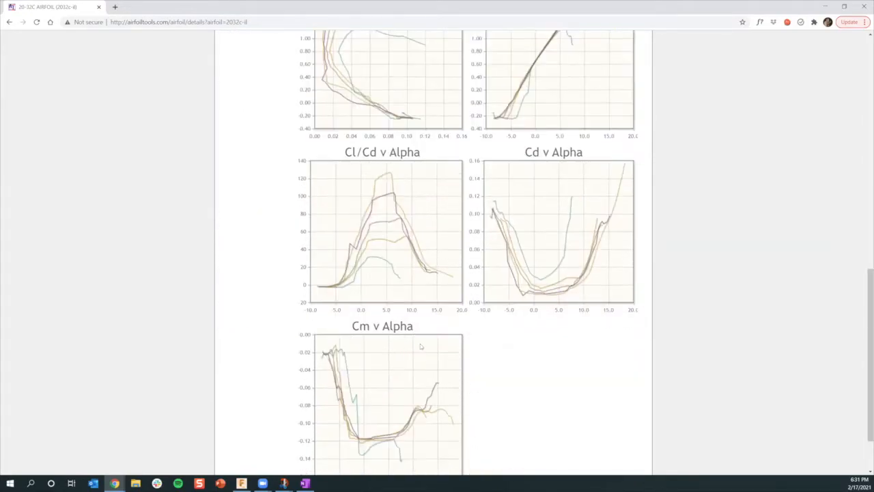
pyautogui.scroll(7, 560, 249)
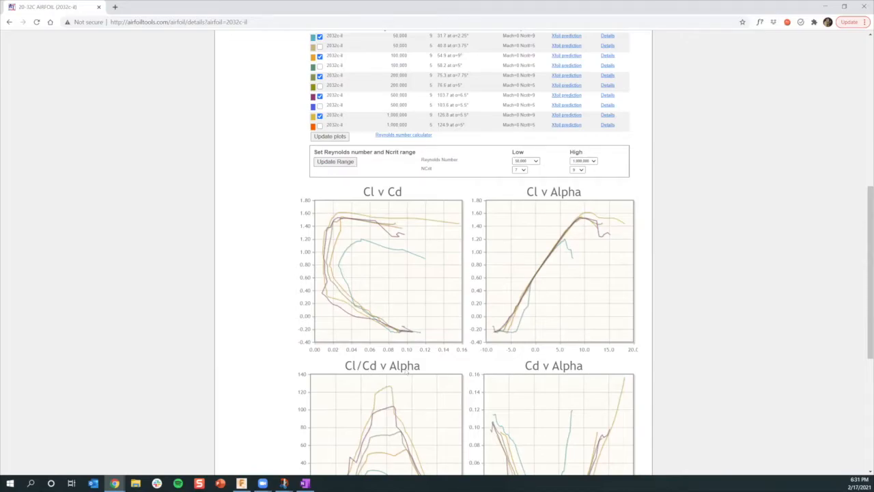
pyautogui.scroll(-3, 407, 366)
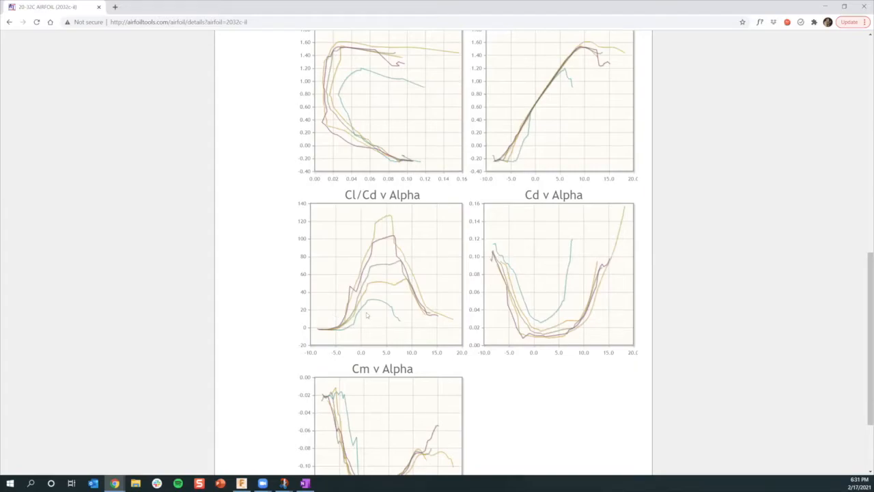
pyautogui.scroll(3, 365, 311)
pyautogui.scroll(4, 376, 315)
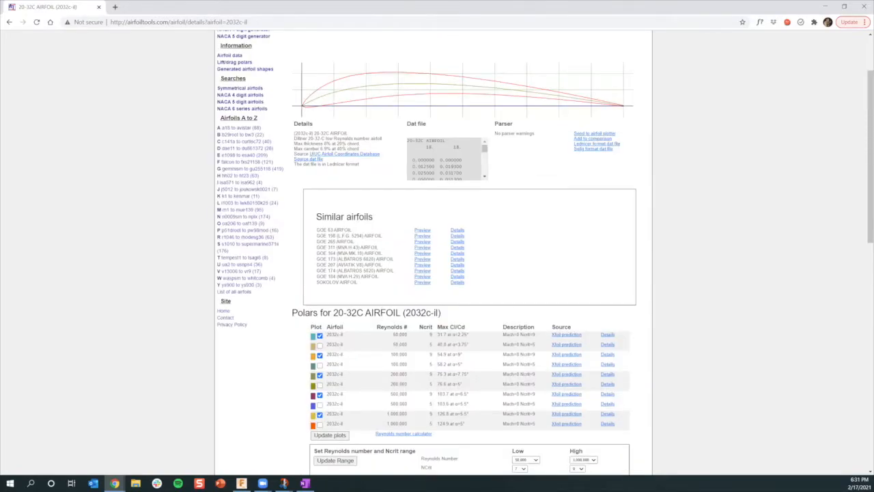
pyautogui.scroll(-1, 484, 159)
pyautogui.scroll(1, 484, 159)
# View the 20-32C airfoil's Selig format dat file and return to the airfoil's details page.
pyautogui.moveTo(407, 124); pyautogui.dragTo(426, 125)
pyautogui.click(426, 124)
pyautogui.click(580, 148)
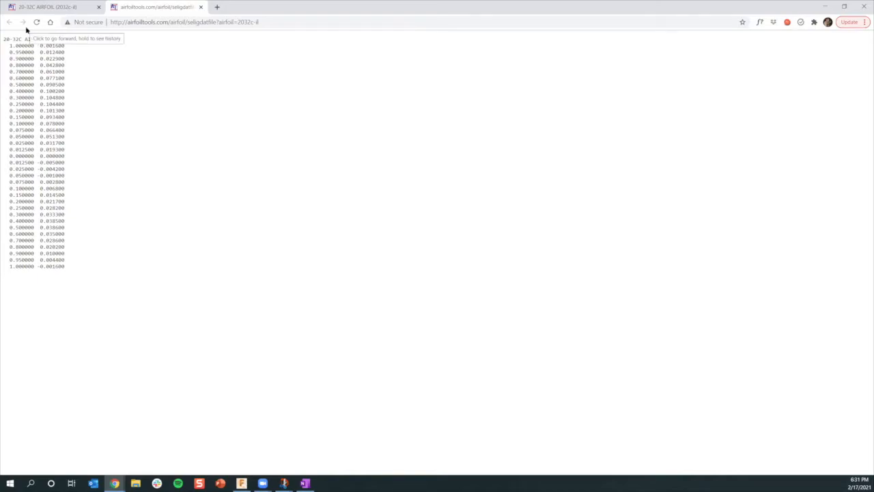
pyautogui.click(71, 8)
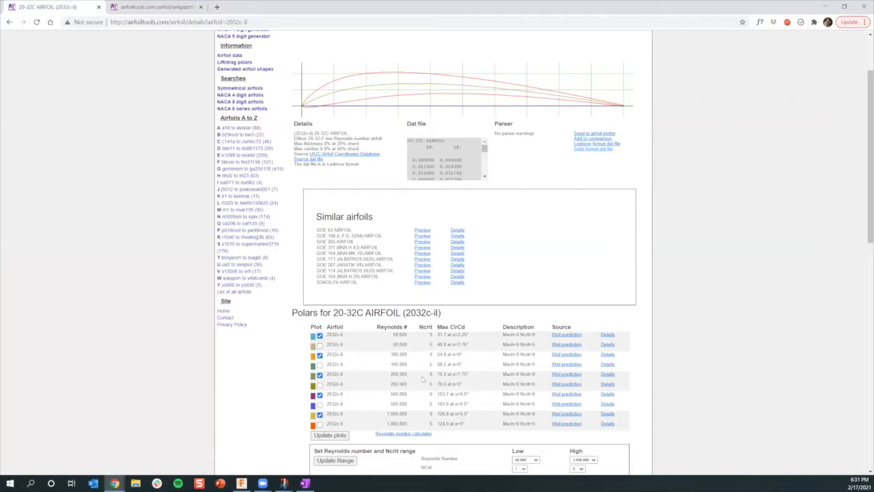
pyautogui.scroll(2, 412, 380)
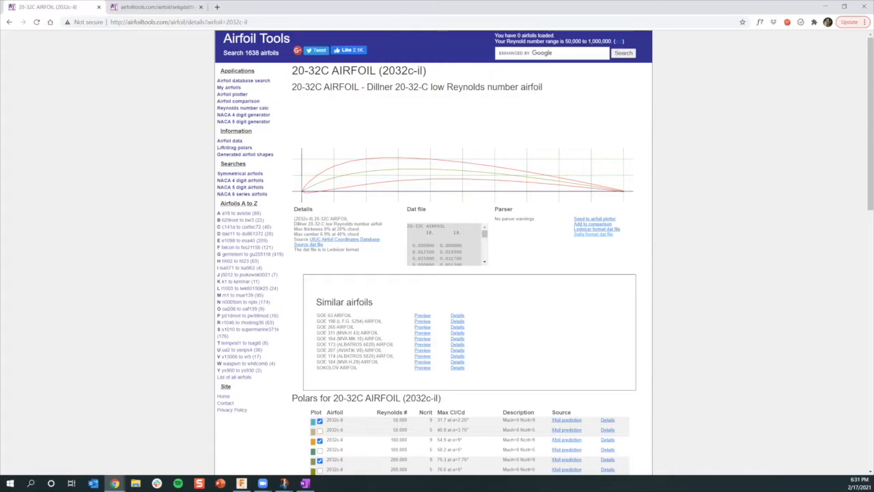
# Switch back to Fusion 360 and show the origin planes and the construction plane in the loft design.
pyautogui.click(825, 6)
pyautogui.moveTo(452, 298); pyautogui.dragTo(601, 348, button='middle')
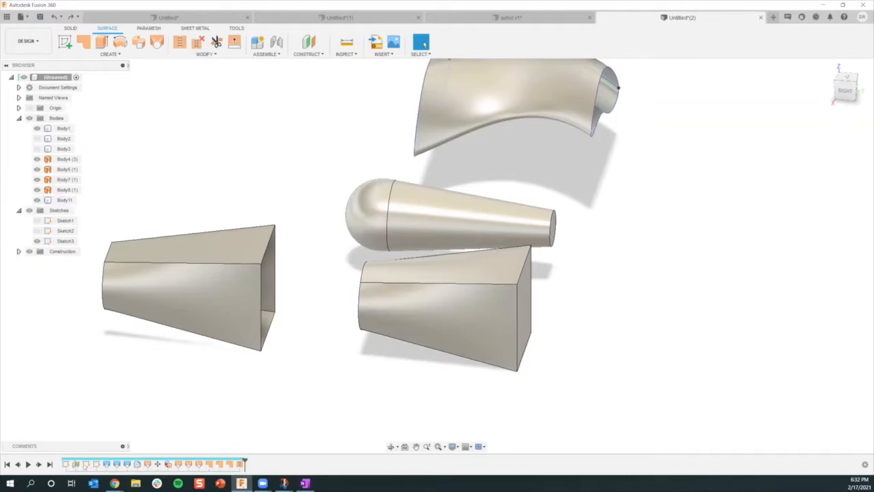
pyautogui.click(86, 463)
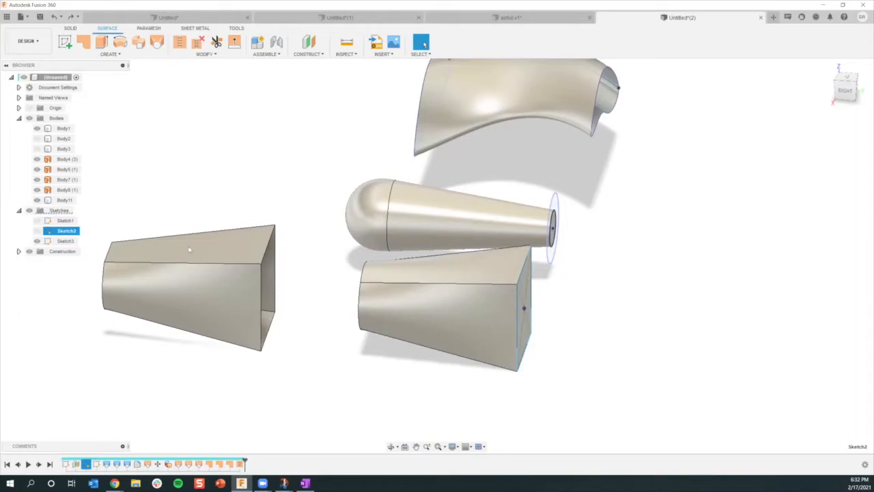
pyautogui.scroll(-3, 368, 340)
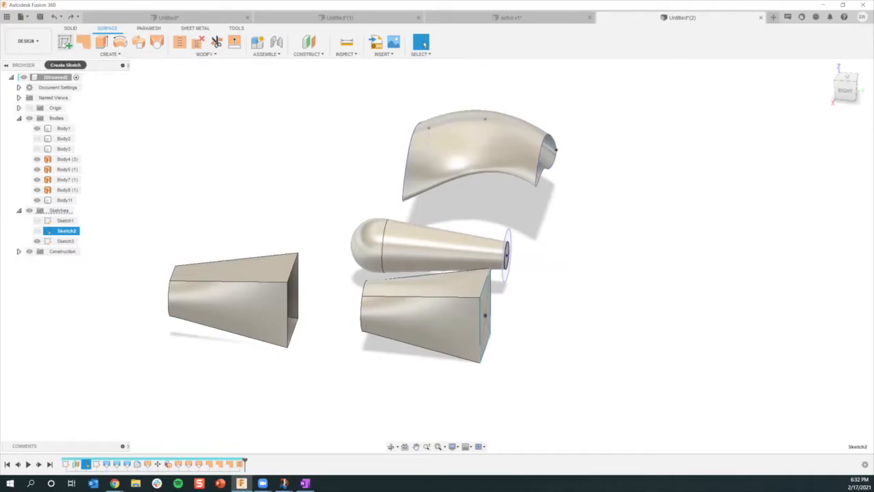
pyautogui.press('Escape')
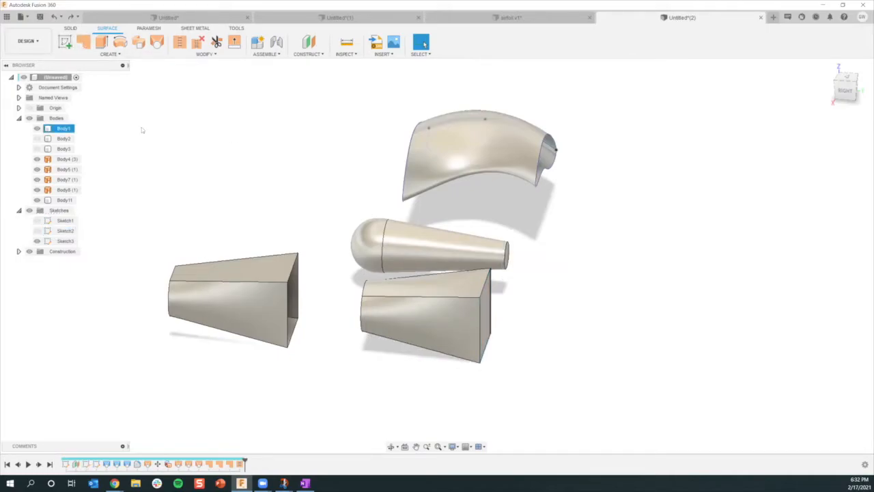
pyautogui.scroll(-2, 475, 319)
pyautogui.click(18, 251)
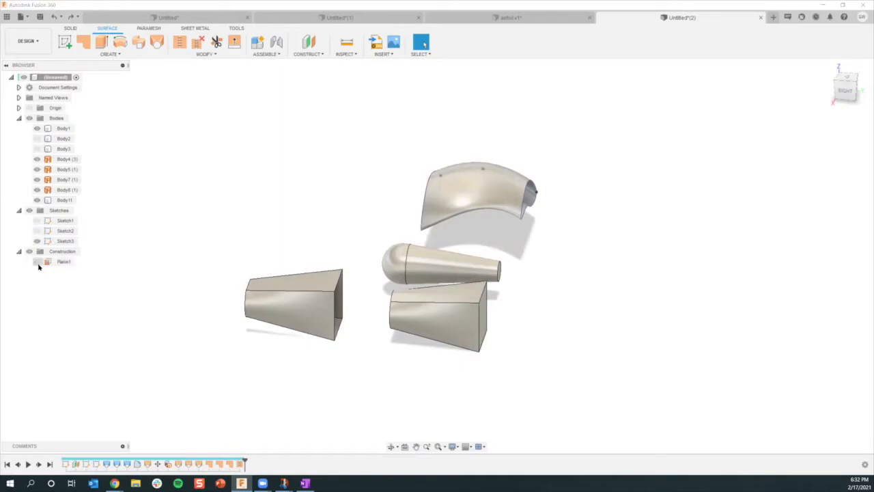
pyautogui.scroll(-2, 455, 353)
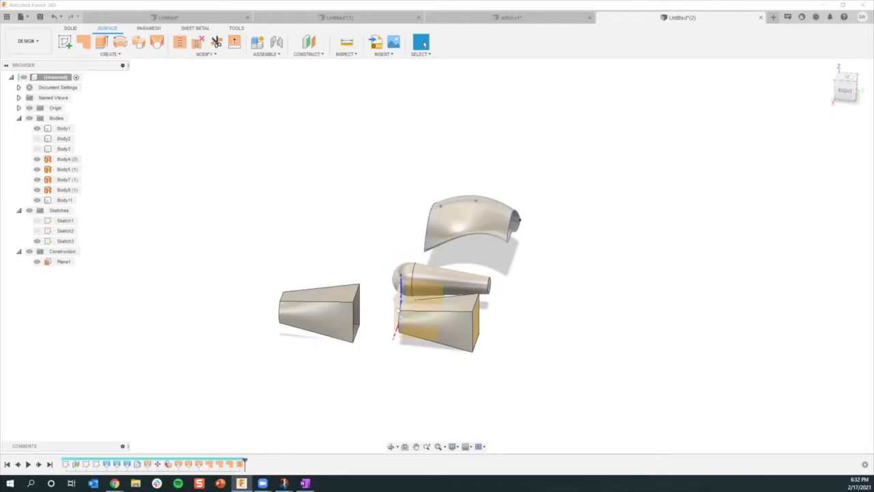
# Sketch a closed irregular five-sided line profile on the YZ plane, clear of the loft bodies, and finish the sketch.
pyautogui.click(425, 294)
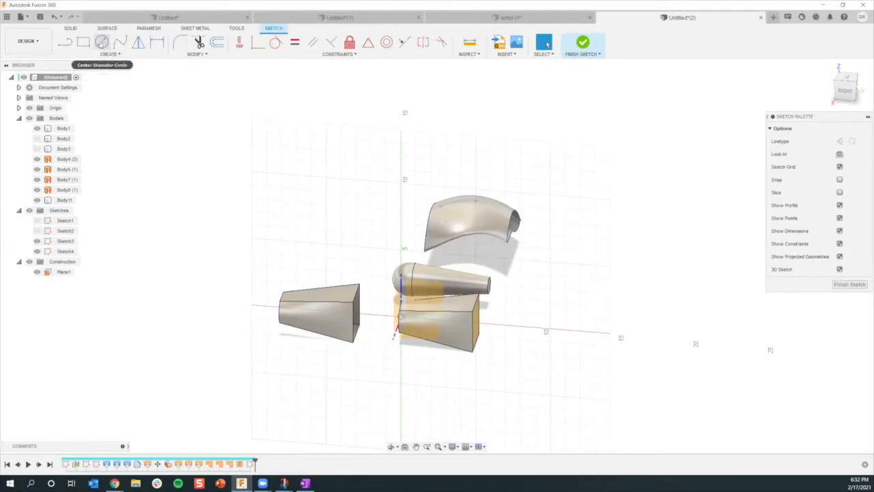
pyautogui.click(65, 43)
pyautogui.click(592, 313)
pyautogui.click(603, 256)
pyautogui.click(658, 269)
pyautogui.click(666, 344)
pyautogui.click(622, 369)
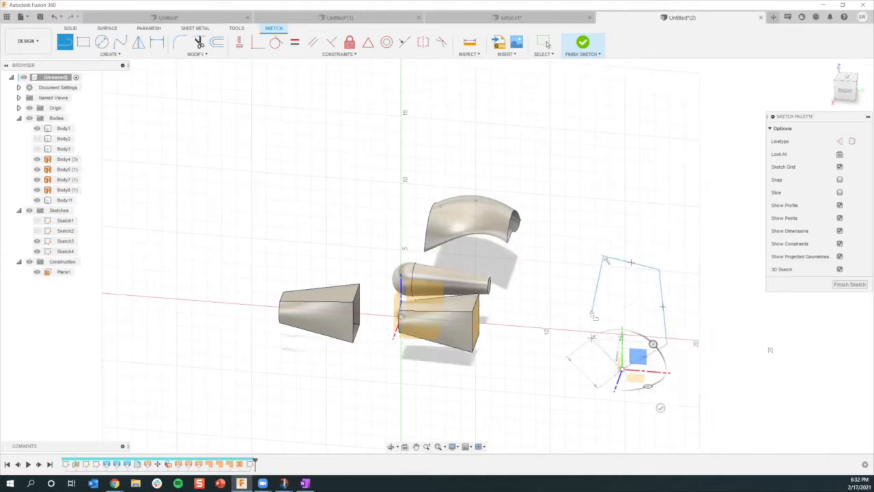
pyautogui.click(592, 314)
pyautogui.press('Escape')
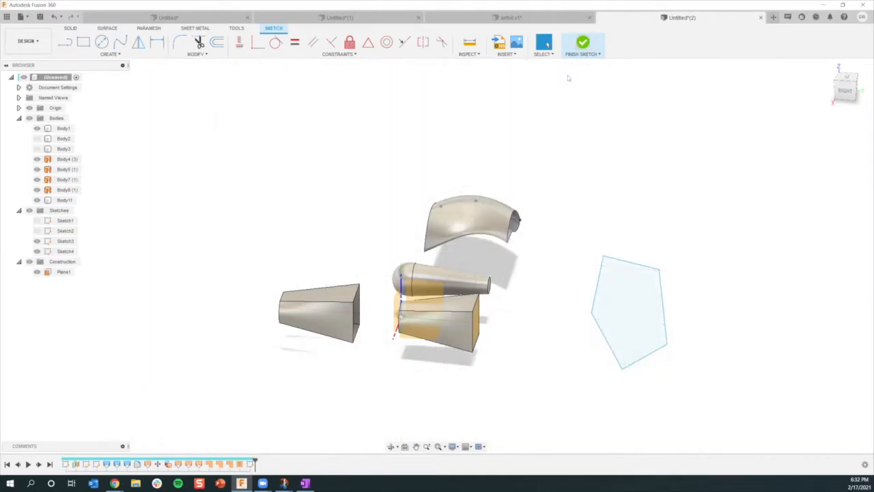
pyautogui.click(582, 45)
# Patch the five-sided sketch profile as a new surface body and view it from an angle.
pyautogui.click(83, 42)
pyautogui.click(628, 314)
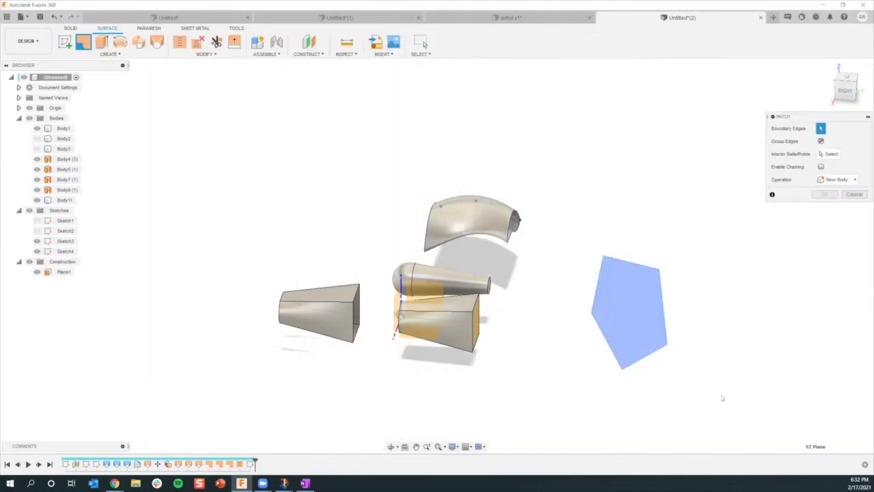
pyautogui.press('Return')
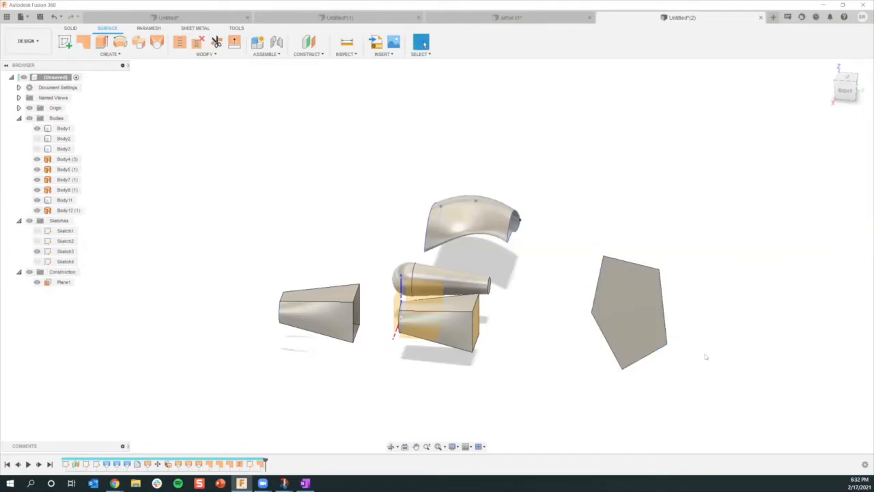
pyautogui.keyDown('shift'); pyautogui.moveTo(605, 347); pyautogui.dragTo(667, 347, button='middle'); pyautogui.keyUp('shift')
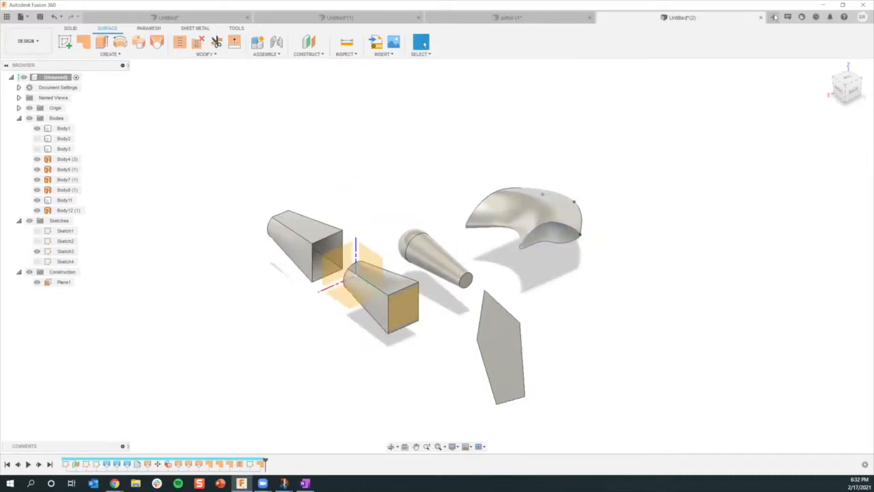
# Create a new design and insert Glider-TopView.png from the Decals and Canvases folder as a canvas on the XY plane.
pyautogui.click(774, 17)
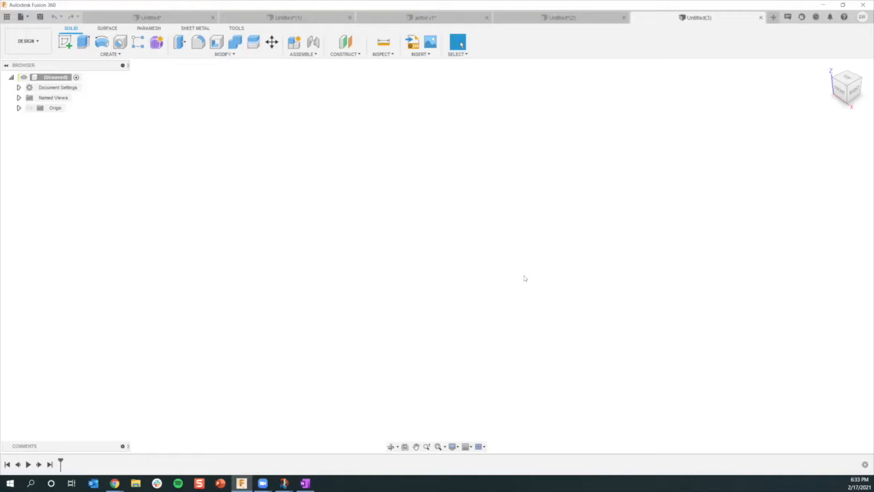
pyautogui.click(418, 55)
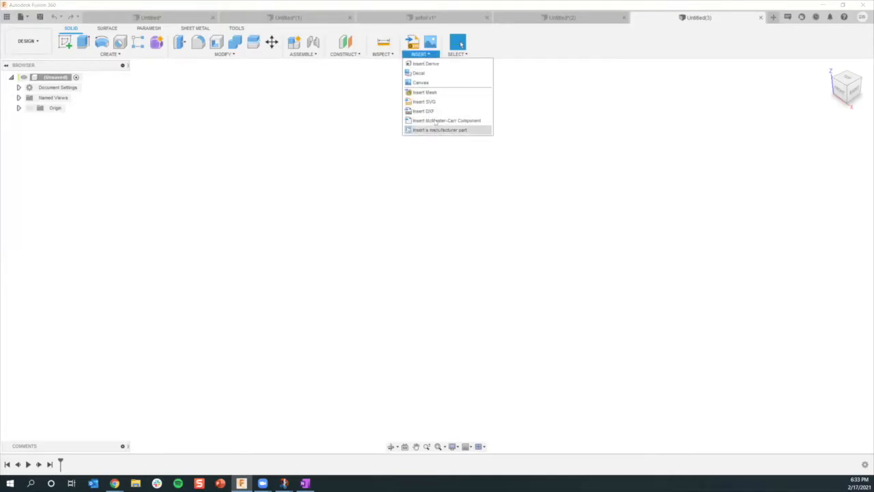
pyautogui.click(422, 84)
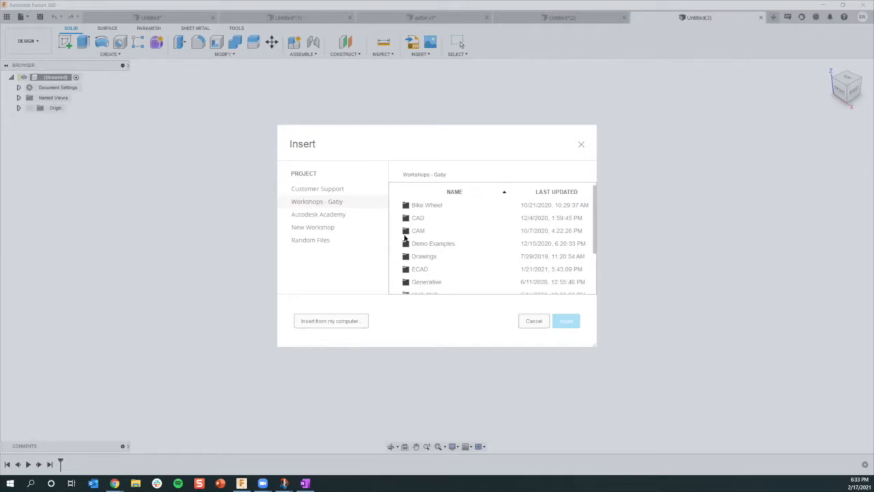
pyautogui.click(345, 324)
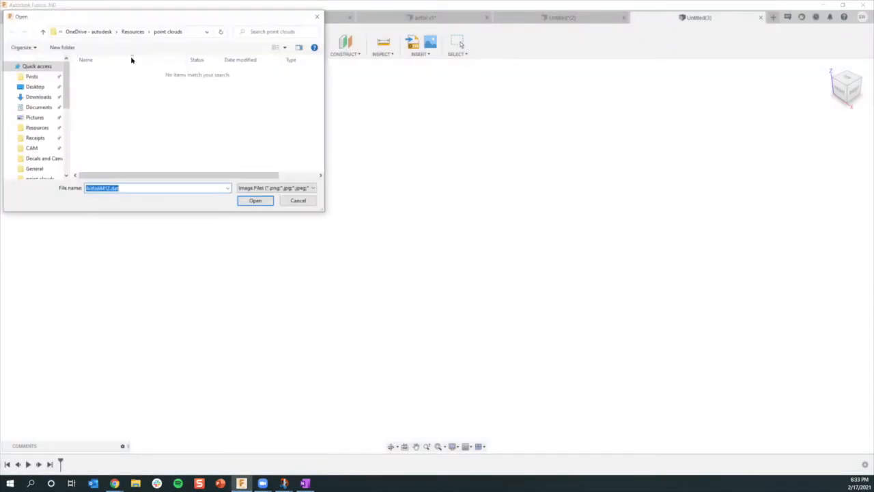
pyautogui.click(133, 32)
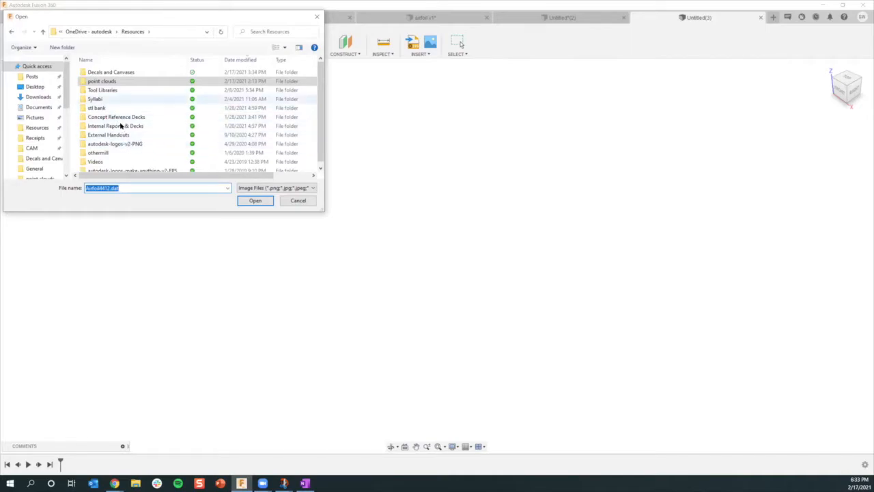
pyautogui.doubleClick(112, 72)
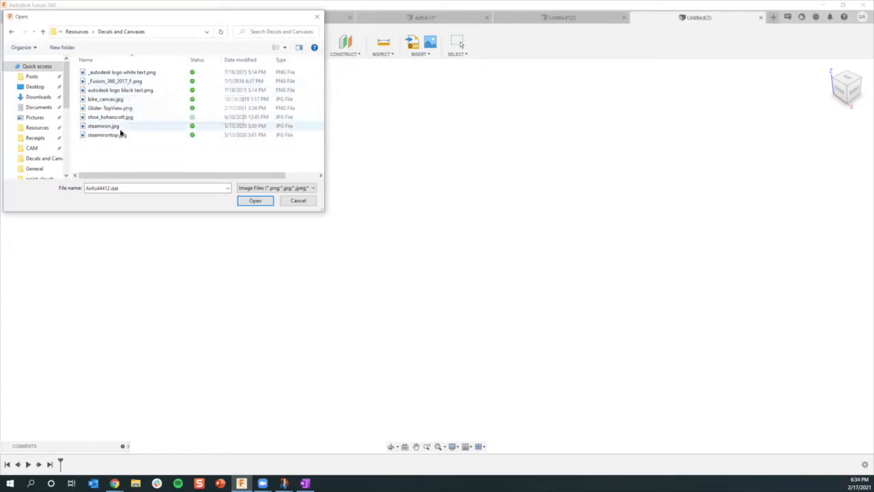
pyautogui.click(116, 108)
pyautogui.click(255, 201)
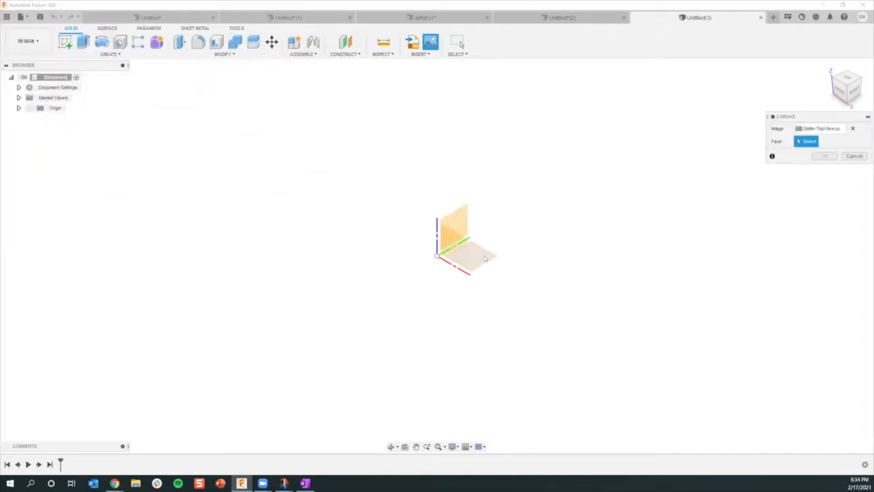
pyautogui.click(485, 258)
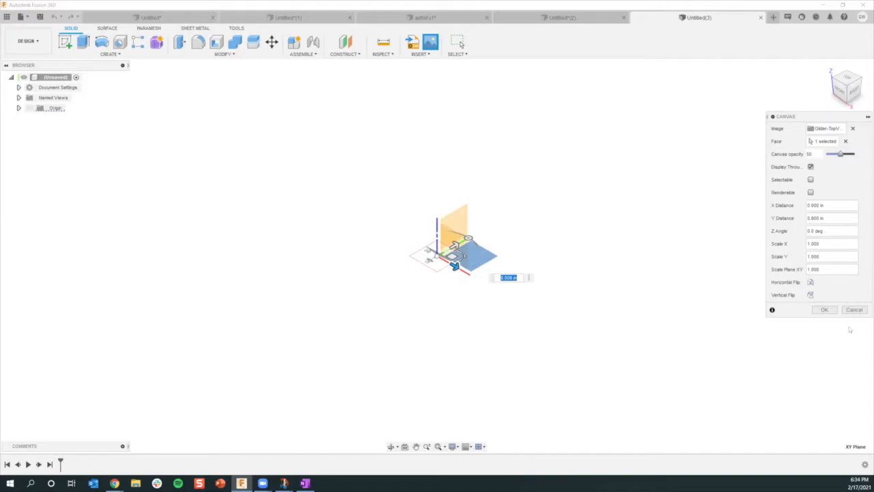
pyautogui.click(824, 310)
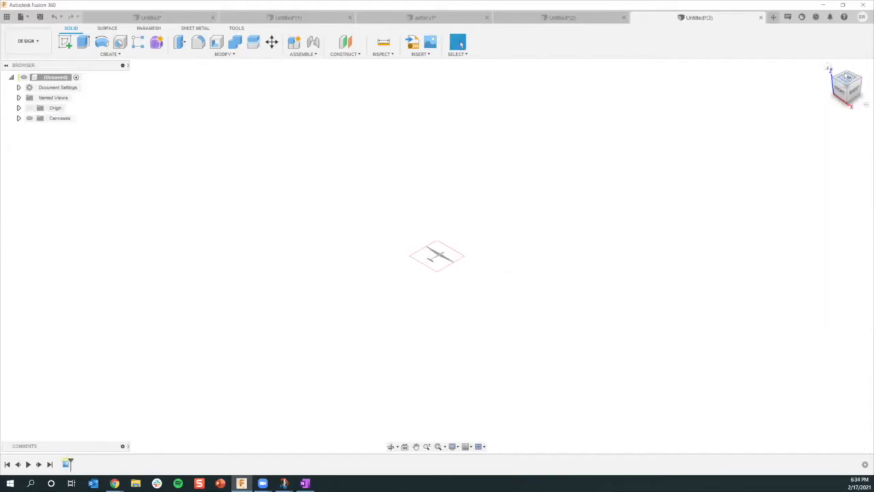
# View the glider canvas from above and in the home view, and show the origin planes.
pyautogui.click(849, 79)
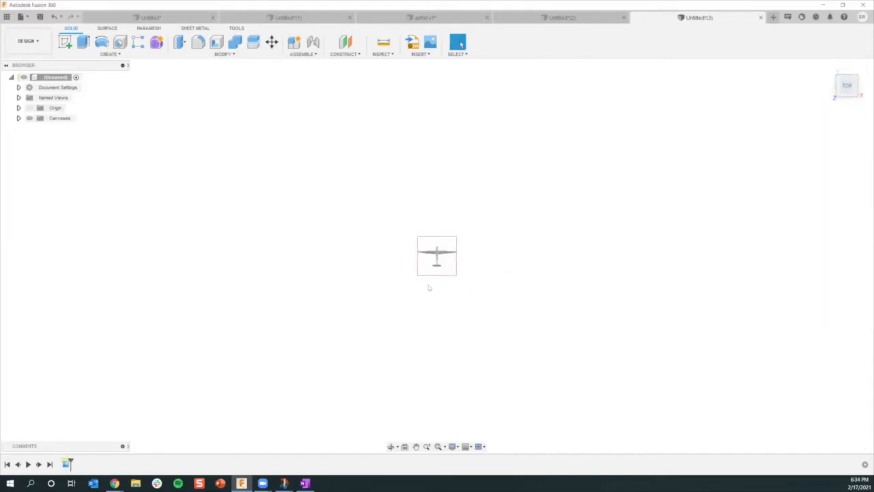
pyautogui.click(827, 67)
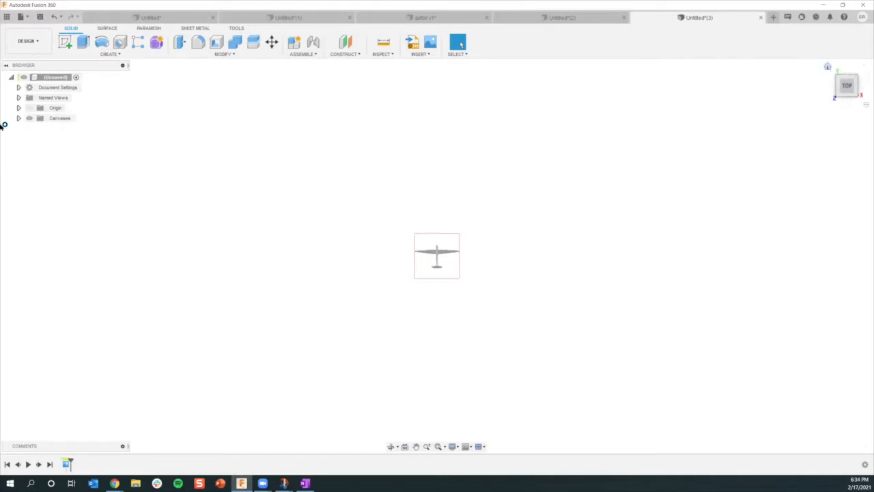
pyautogui.click(30, 108)
pyautogui.scroll(-3, 591, 260)
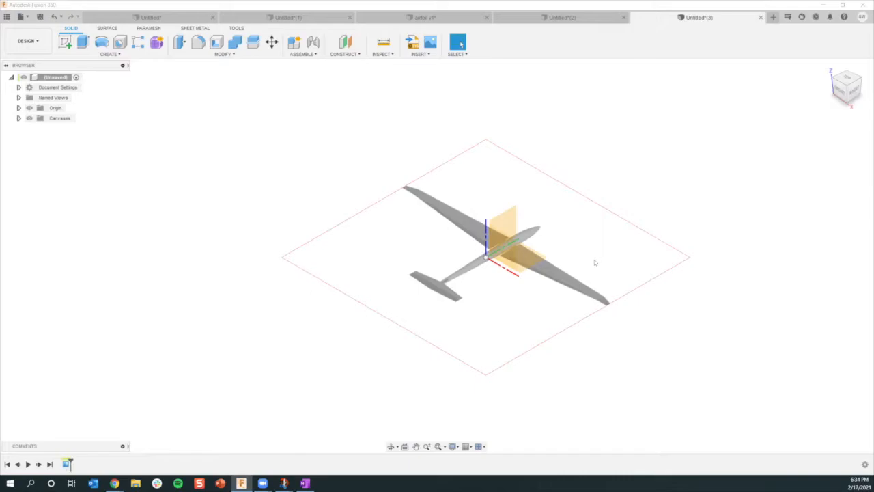
pyautogui.scroll(3, 523, 259)
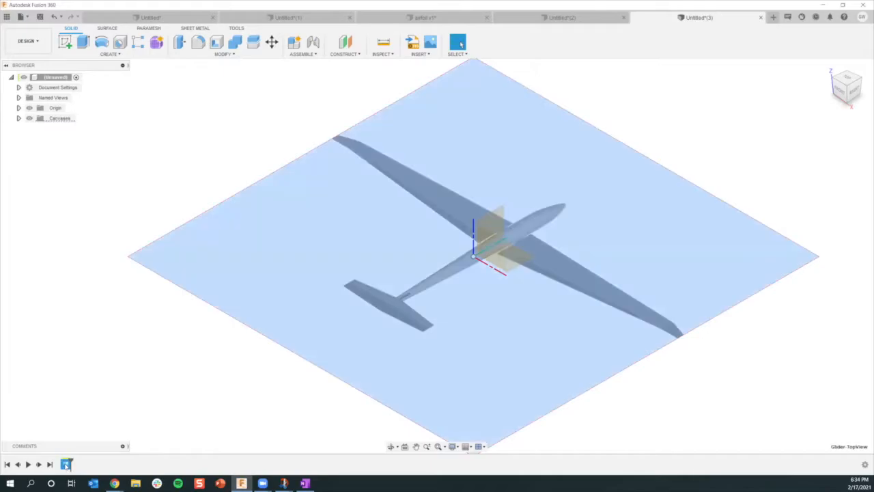
# Edit the glider canvas and shift it along the fuselage to a Y distance of -0.100 in.
pyautogui.rightClick(66, 463)
pyautogui.click(87, 388)
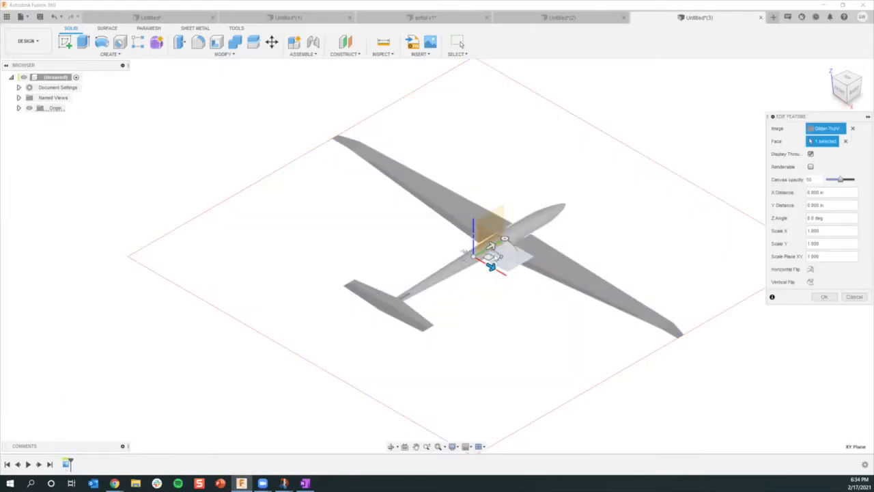
pyautogui.moveTo(478, 250); pyautogui.dragTo(462, 263, button='middle')
pyautogui.moveTo(461, 262); pyautogui.dragTo(440, 275)
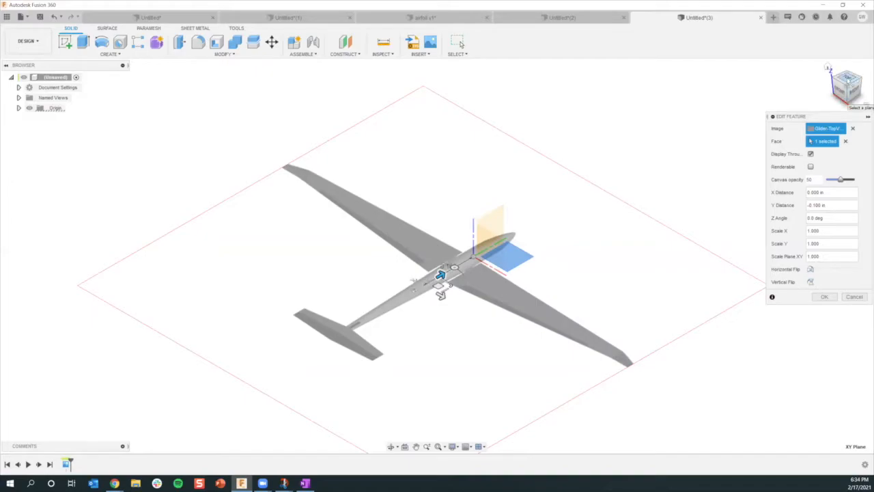
pyautogui.click(847, 81)
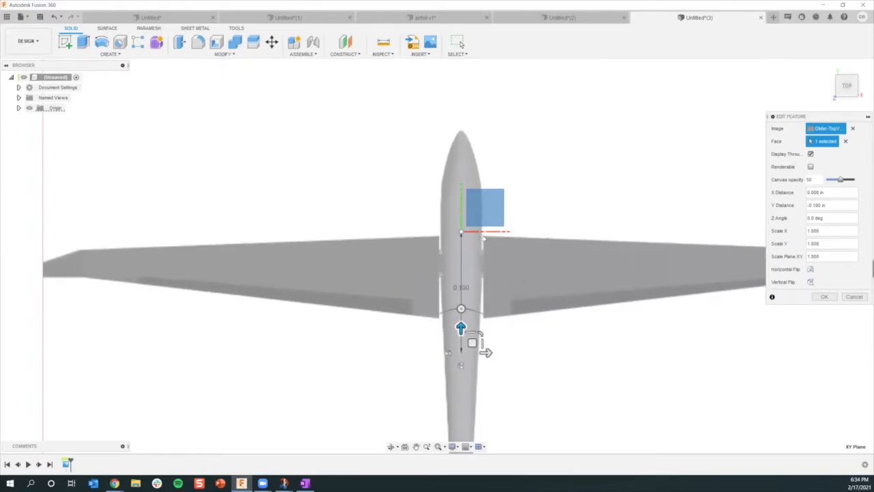
pyautogui.click(824, 296)
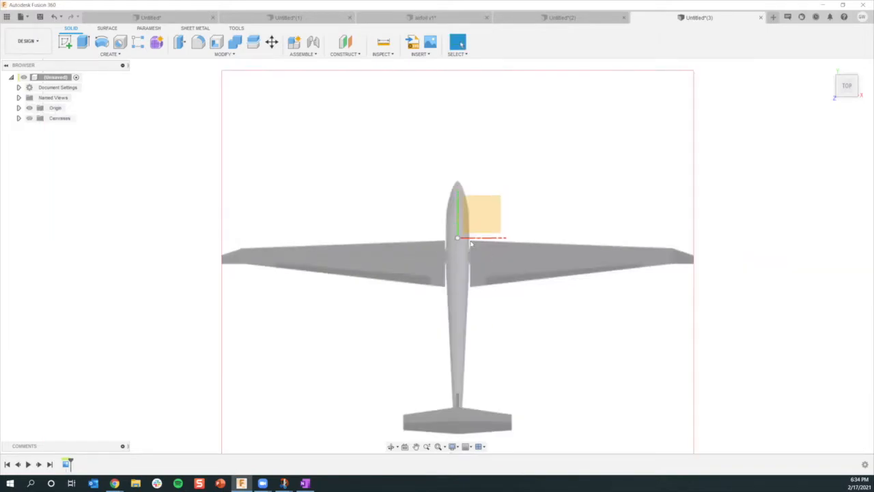
# Calibrate the Glider-TopView canvas by picking both wing tips and setting the wingspan to 30 cm.
pyautogui.click(19, 118)
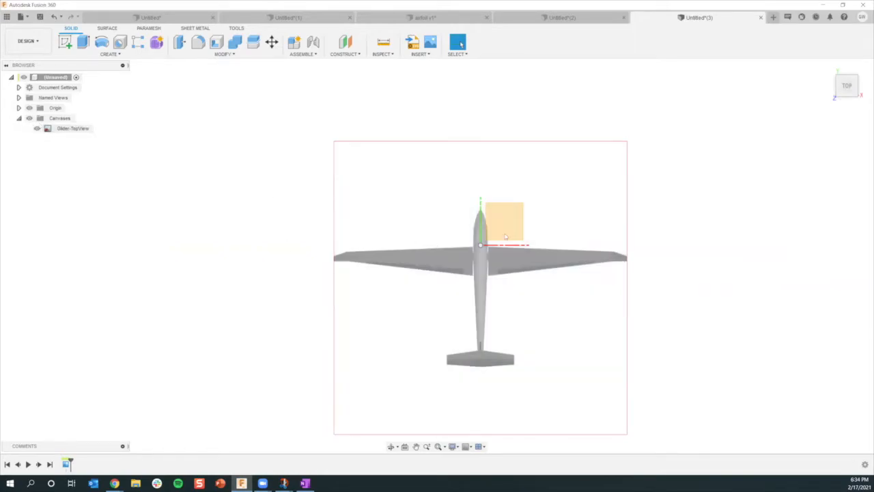
pyautogui.rightClick(76, 129)
pyautogui.click(95, 156)
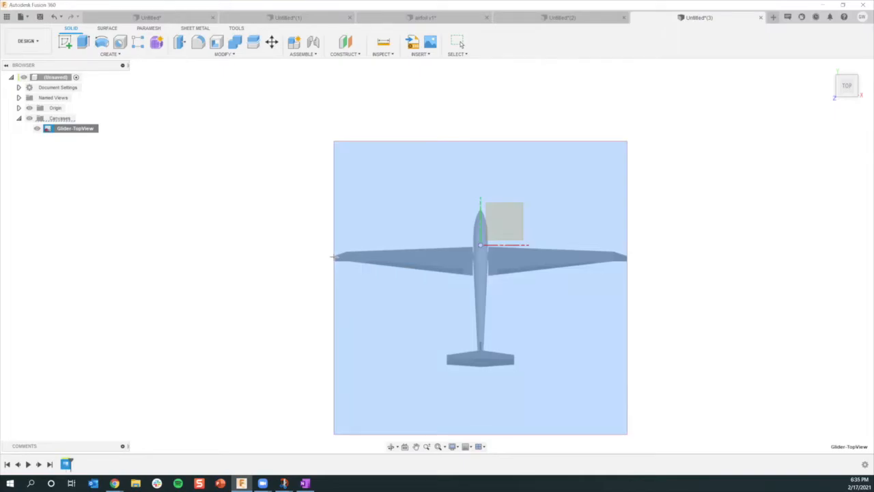
pyautogui.click(334, 257)
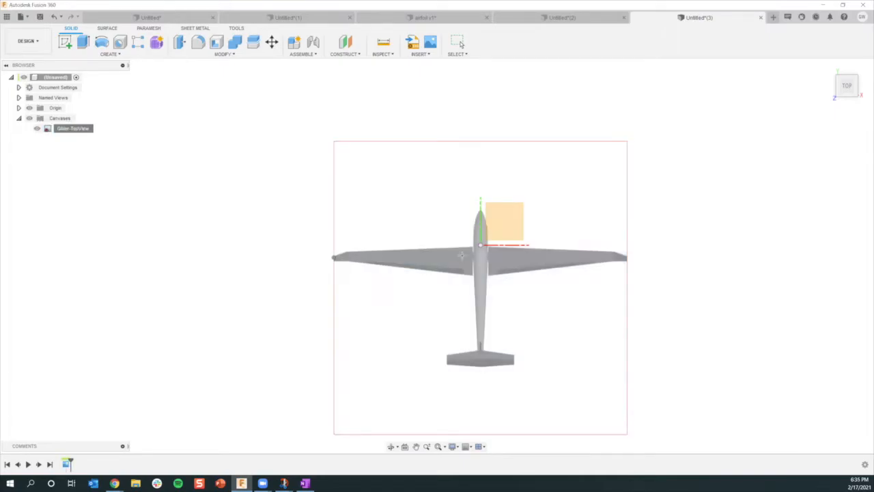
pyautogui.click(626, 258)
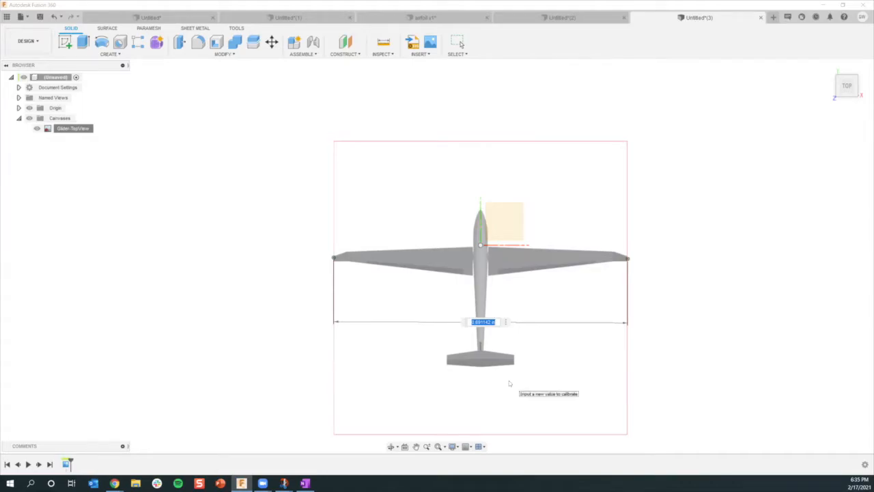
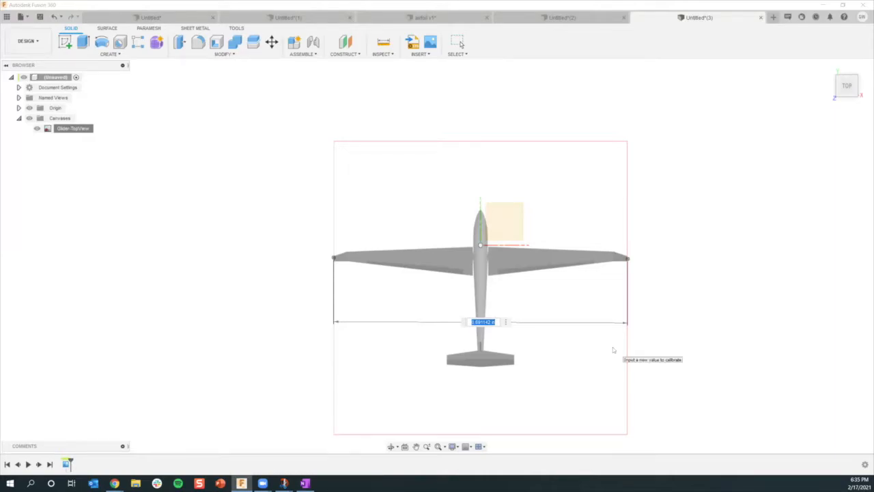
pyautogui.write('30cm')
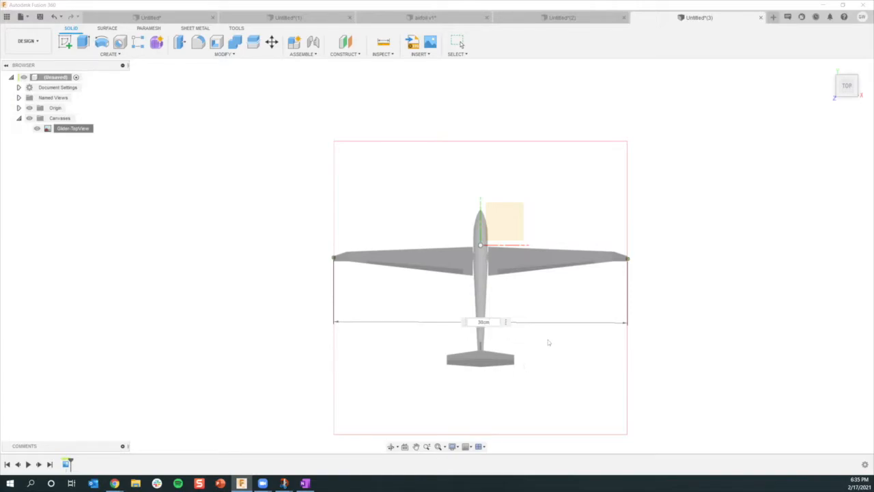
pyautogui.press('Return')
pyautogui.scroll(-4, 545, 339)
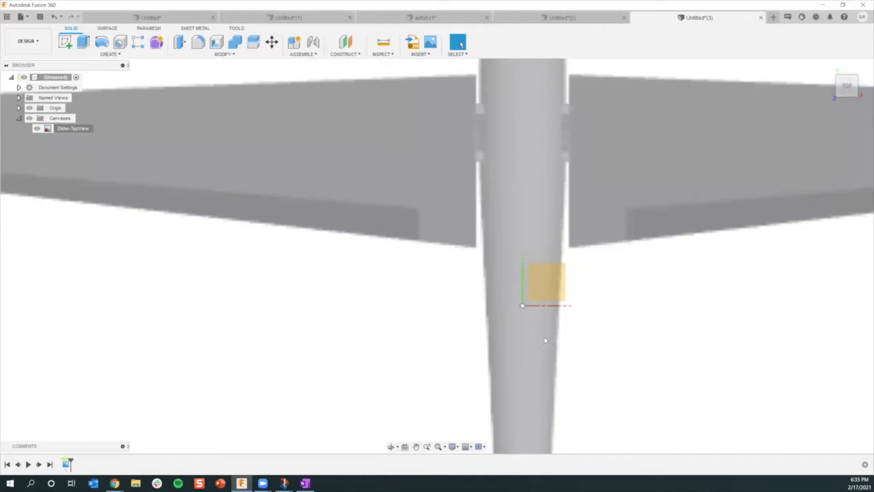
pyautogui.scroll(-5, 545, 339)
pyautogui.scroll(-1, 585, 362)
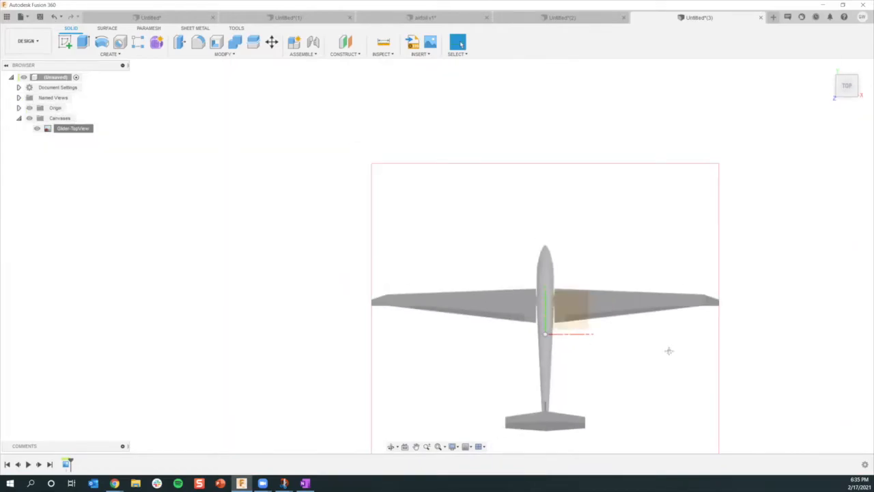
pyautogui.moveTo(668, 351); pyautogui.dragTo(576, 316, button='middle')
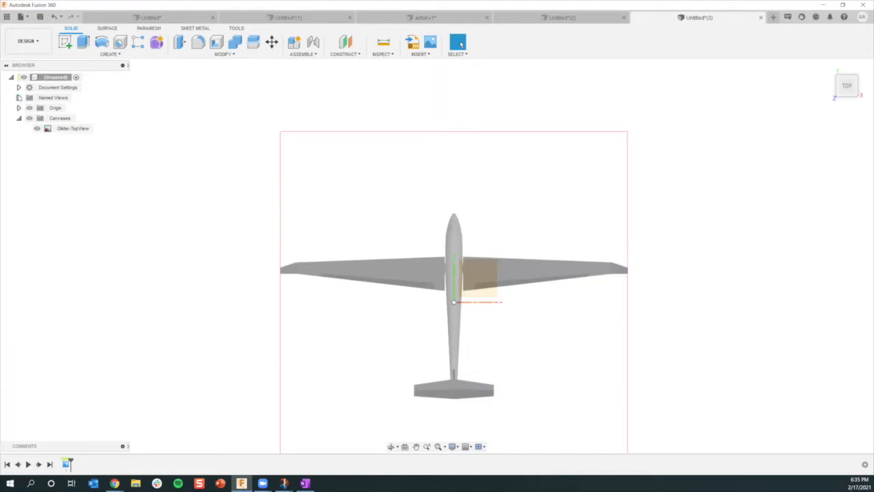
# Recalibrate the Glider-TopView canvas between the two wing tips to a wingspan of 12 in.
pyautogui.click(83, 131)
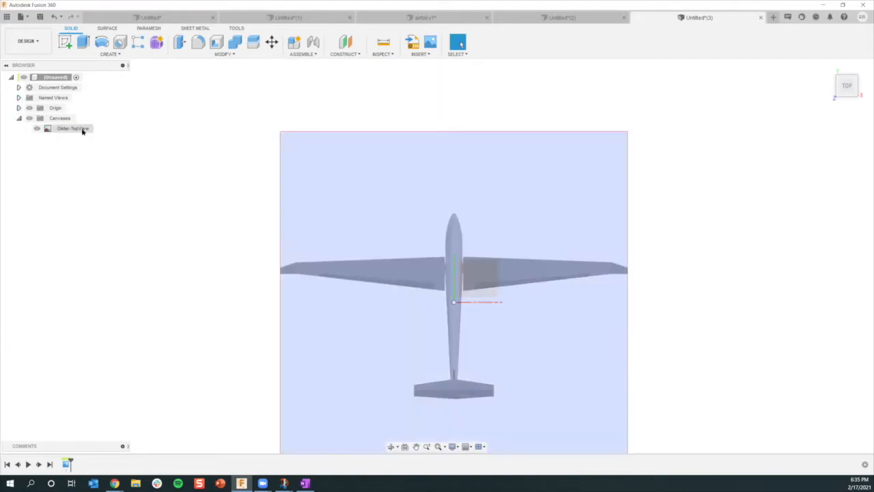
pyautogui.rightClick(82, 131)
pyautogui.click(110, 157)
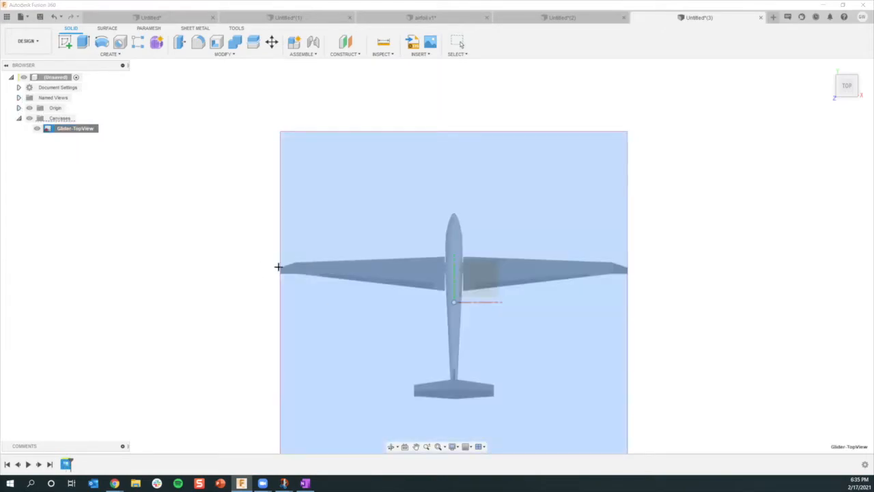
pyautogui.click(279, 267)
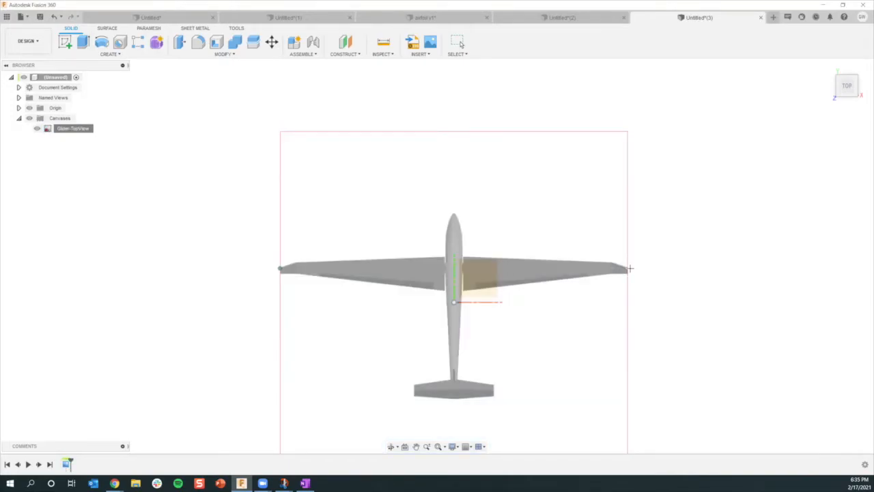
pyautogui.click(627, 268)
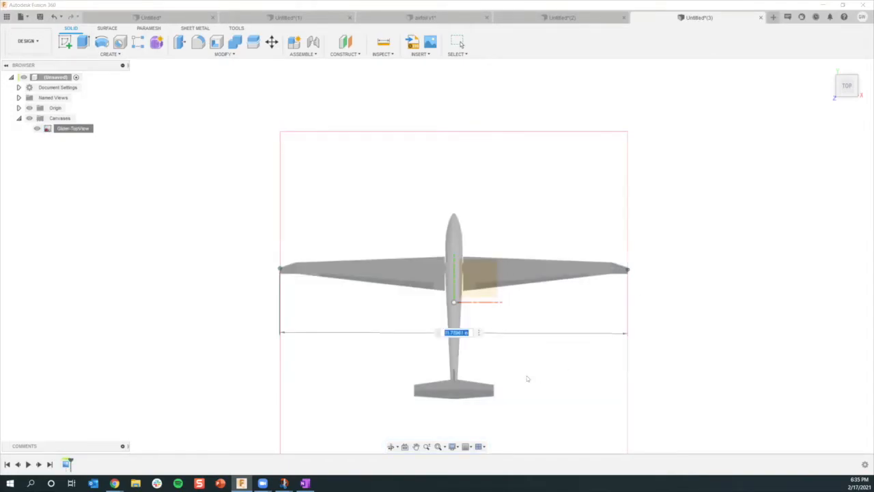
pyautogui.write('12')
pyautogui.press('Return')
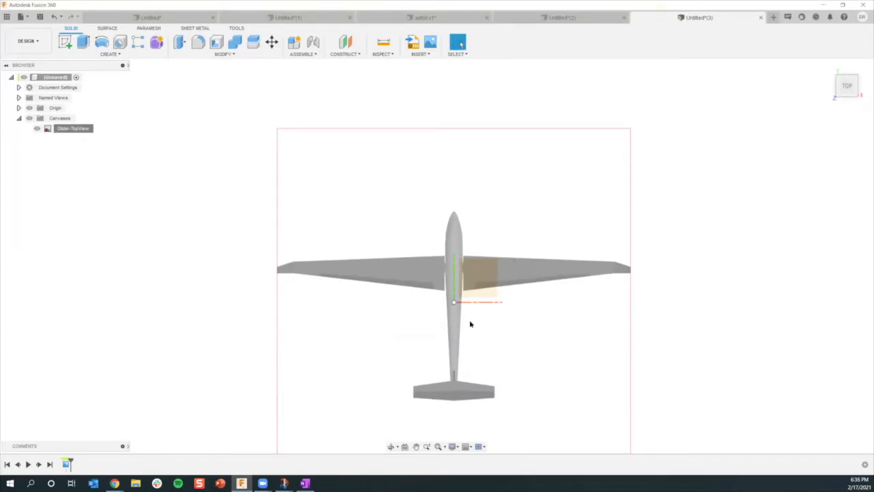
# Edit the glider canvas and shift it along the fuselage to a Y distance of -1.500 in.
pyautogui.rightClick(70, 128)
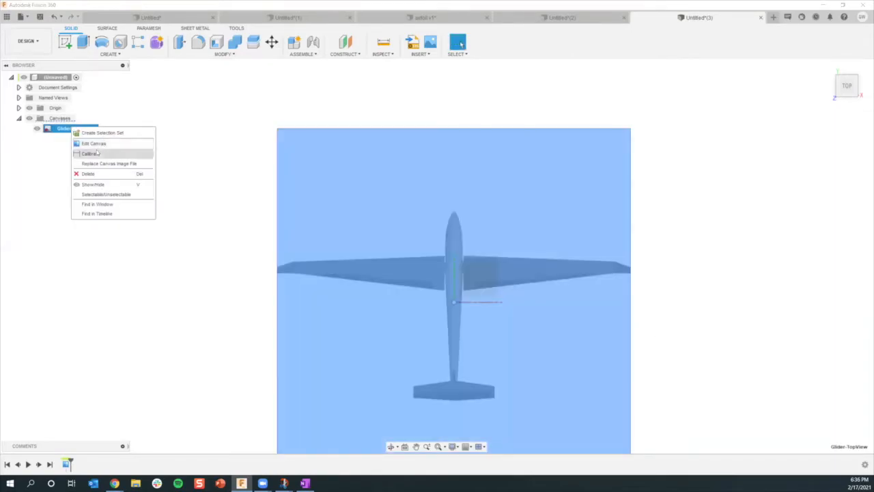
pyautogui.click(96, 144)
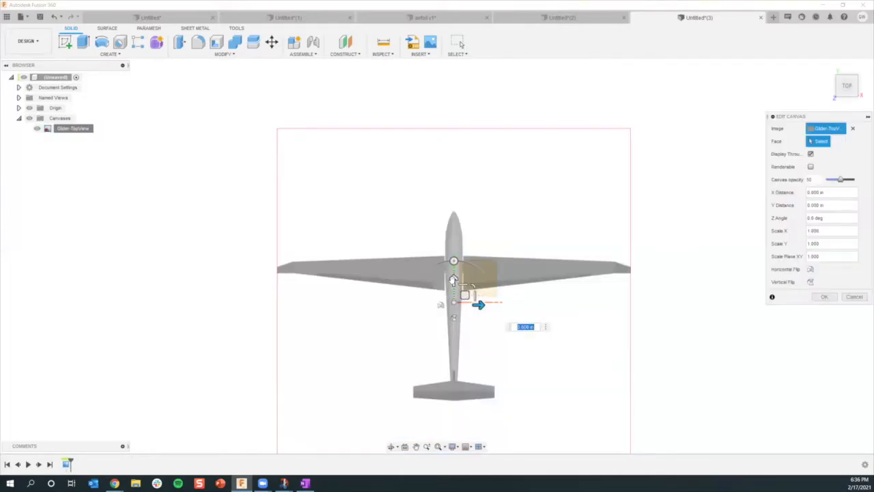
pyautogui.moveTo(451, 285); pyautogui.dragTo(443, 317)
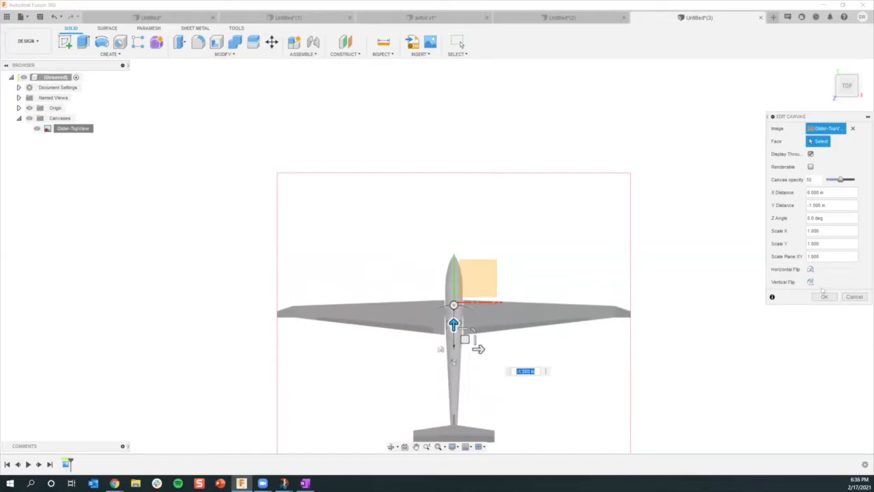
pyautogui.click(825, 296)
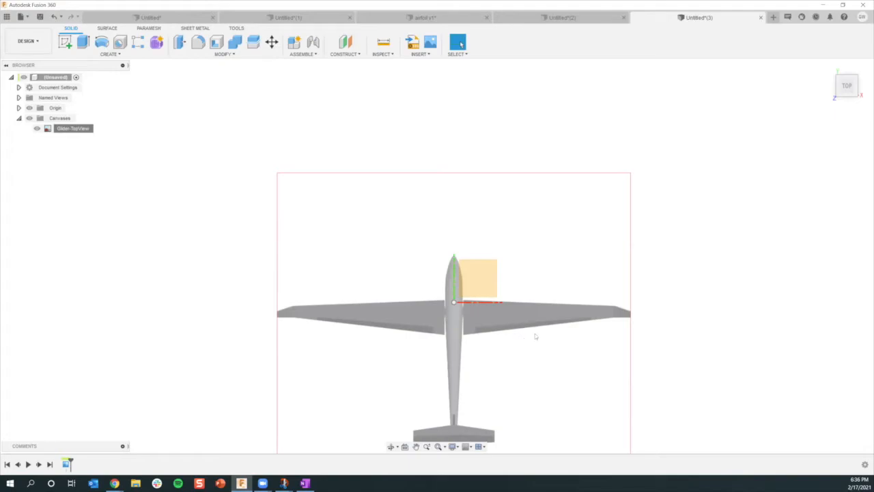
# Start a sketch on the XY plane and trace the right wing's trailing edge with lines from the root to the outer tip.
pyautogui.click(65, 42)
pyautogui.click(486, 275)
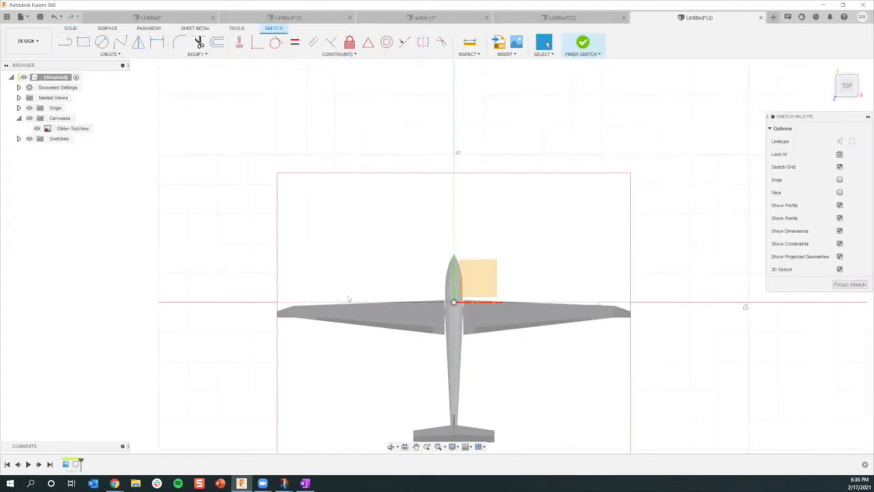
pyautogui.click(63, 43)
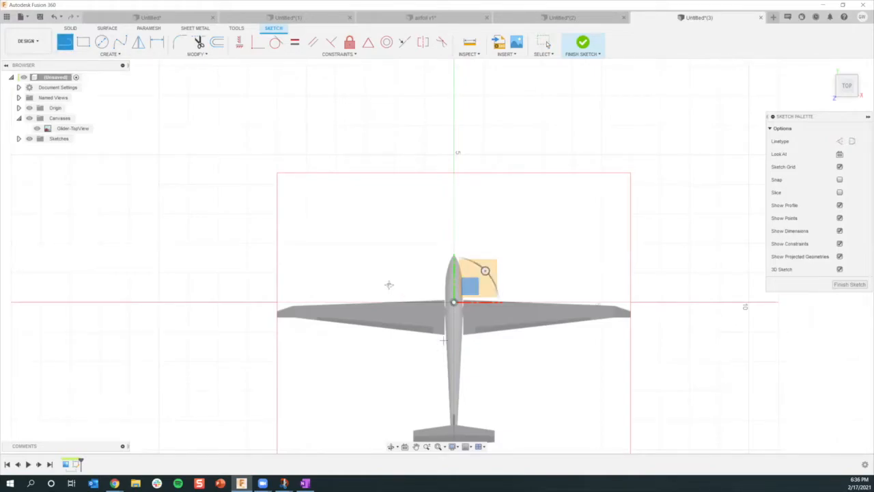
pyautogui.moveTo(455, 275); pyautogui.dragTo(402, 223, button='middle')
pyautogui.scroll(5, 406, 256)
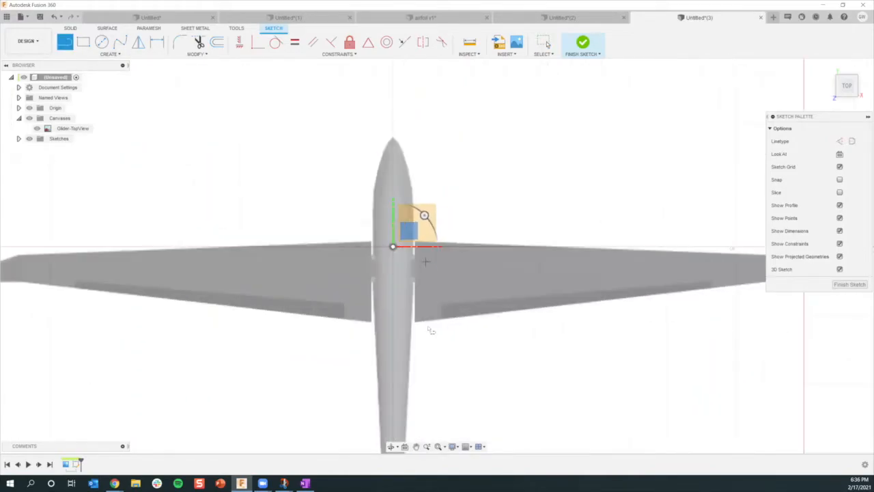
pyautogui.click(415, 321)
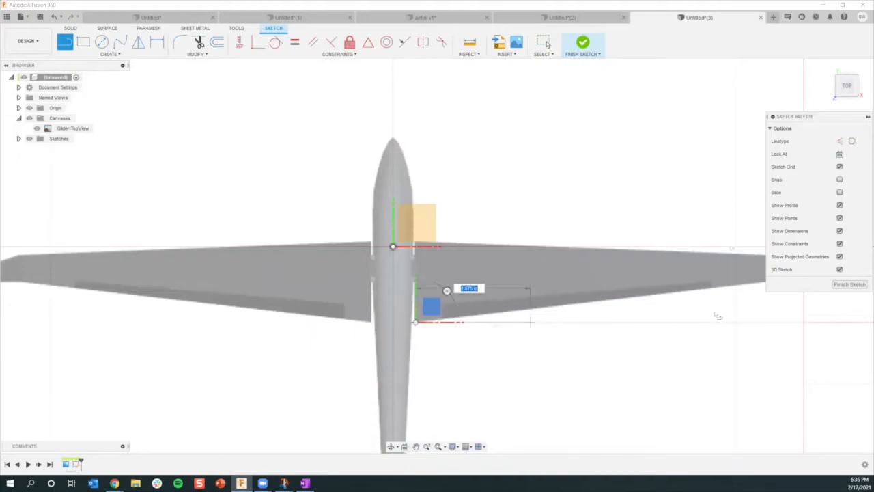
pyautogui.moveTo(564, 330); pyautogui.dragTo(430, 358, button='middle')
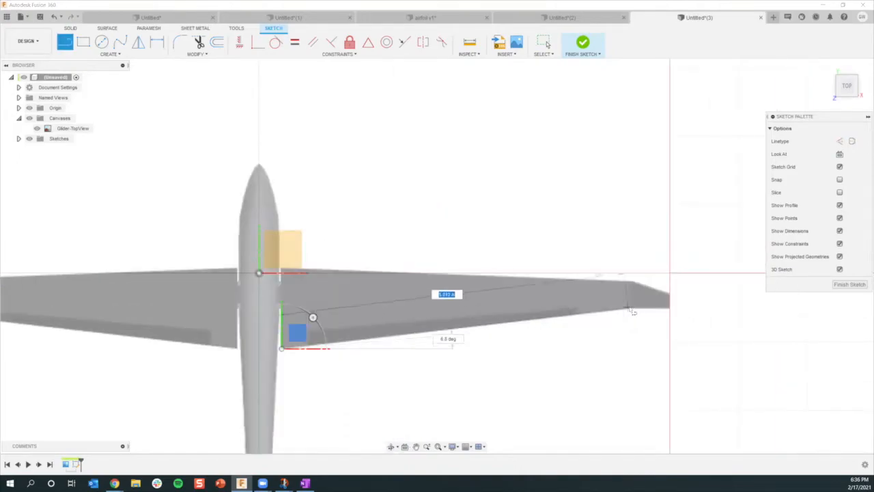
pyautogui.click(632, 309)
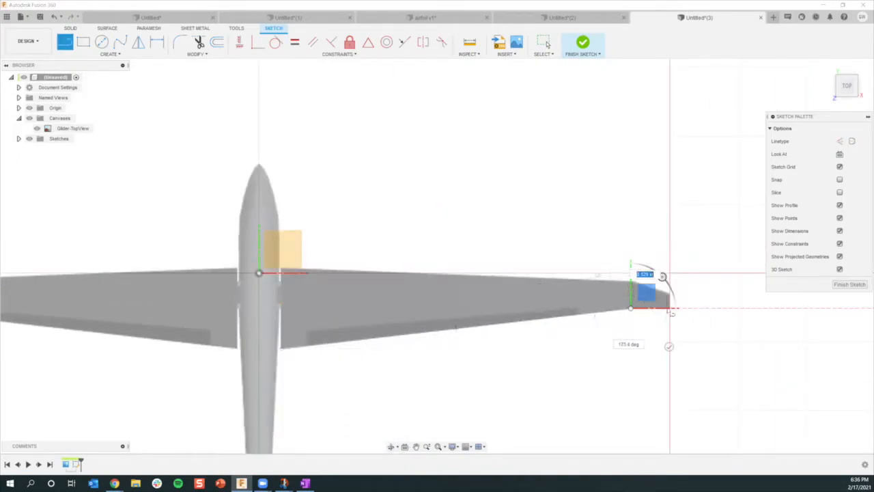
pyautogui.click(670, 308)
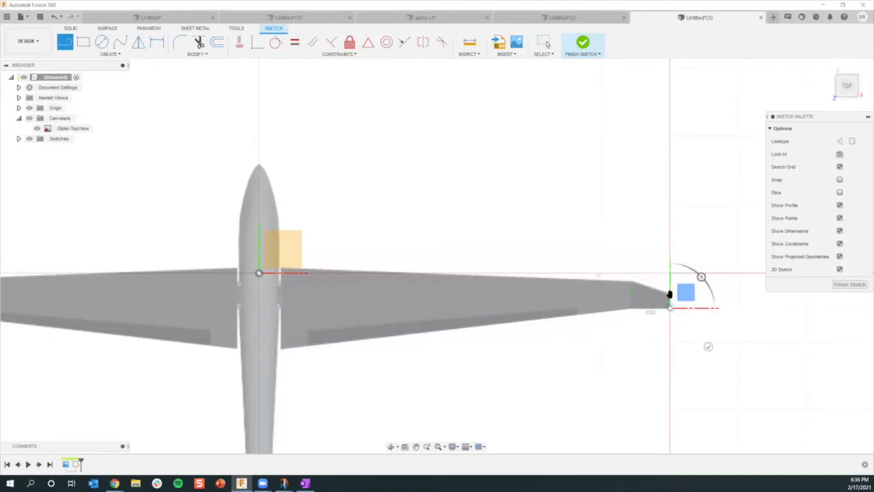
# Trace the wing's tip edge, angled tip corner, leading edge and root edge with lines to close the wing outline.
pyautogui.scroll(5, 669, 301)
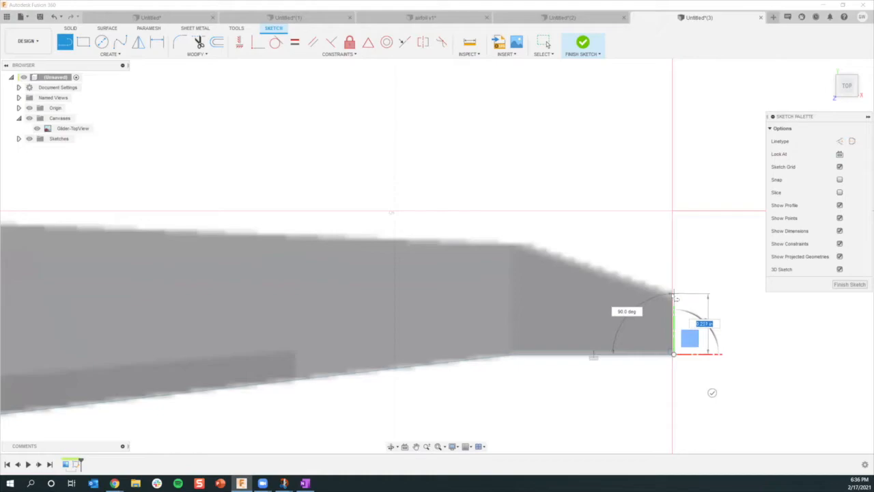
pyautogui.click(671, 295)
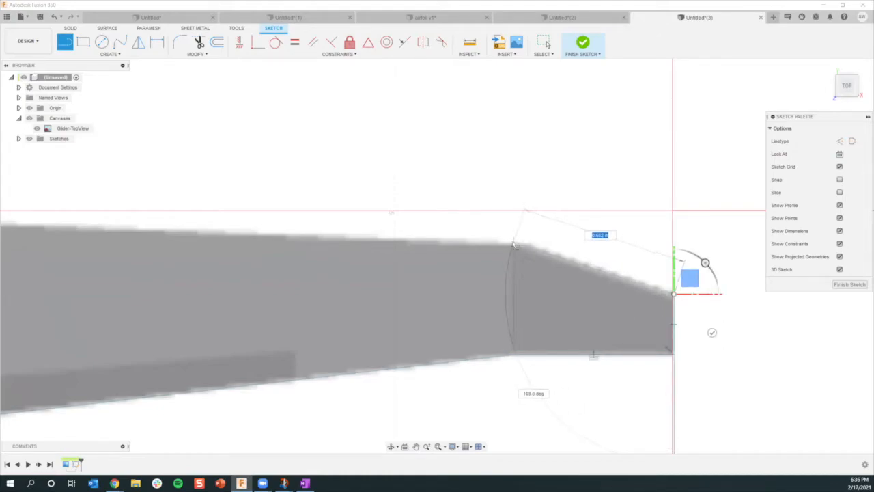
pyautogui.click(513, 244)
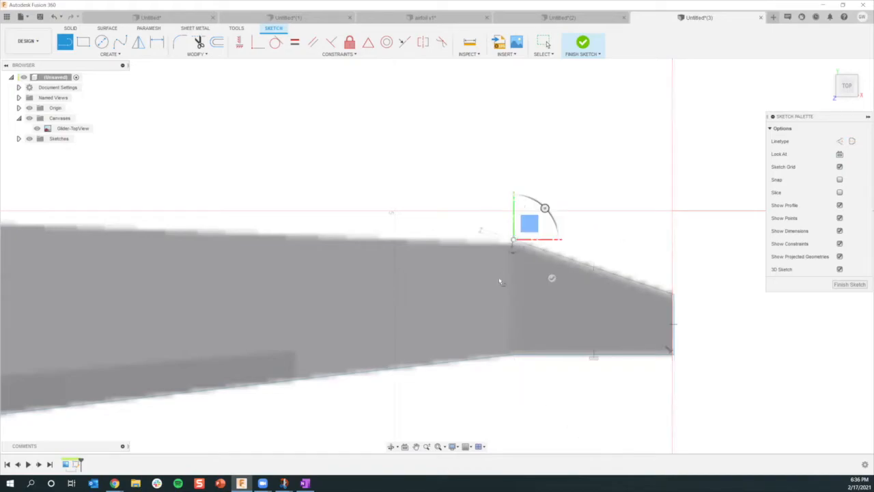
pyautogui.scroll(-1, 505, 280)
pyautogui.scroll(-3, 503, 277)
pyautogui.moveTo(386, 308); pyautogui.dragTo(814, 356, button='middle')
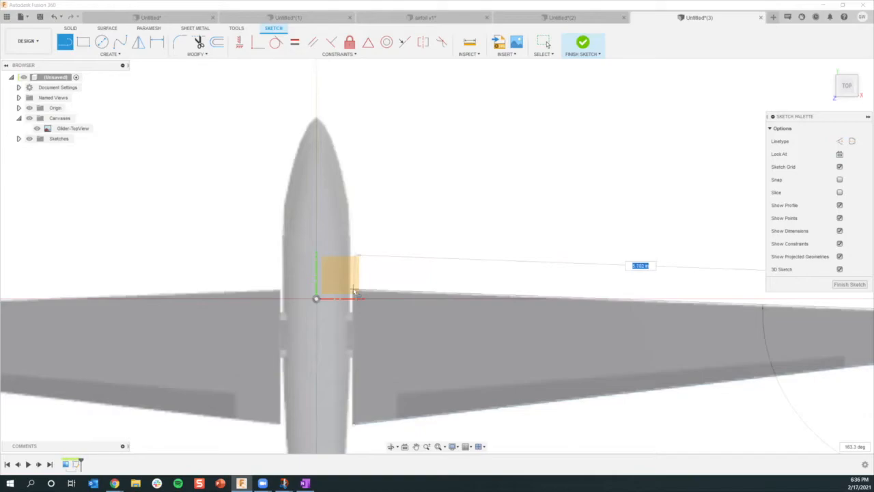
pyautogui.click(355, 292)
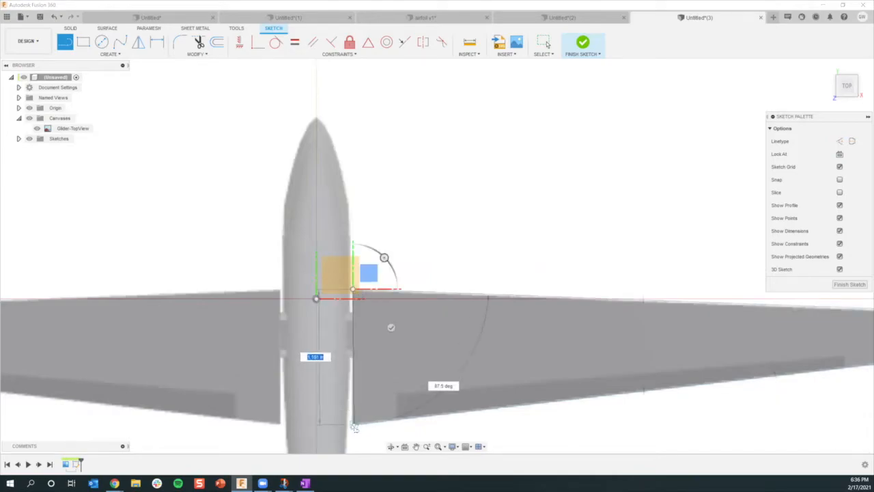
pyautogui.click(353, 424)
pyautogui.scroll(-3, 478, 314)
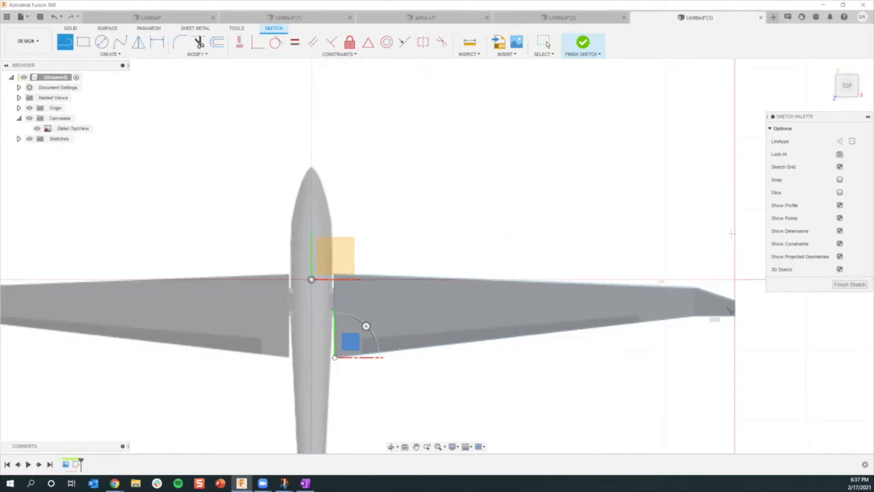
pyautogui.click(156, 41)
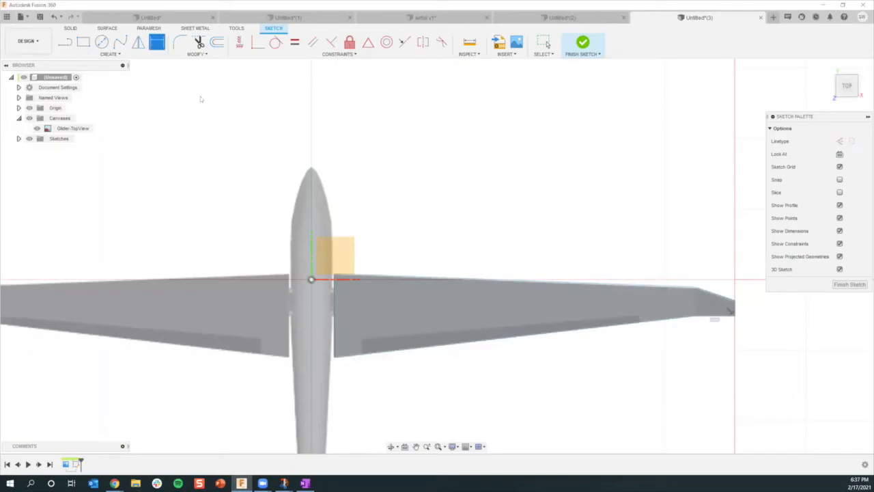
pyautogui.click(736, 311)
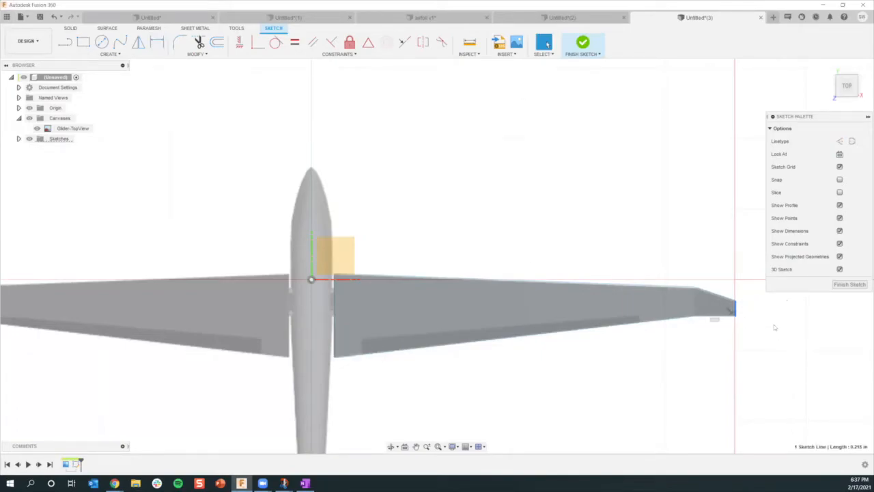
pyautogui.press('Escape')
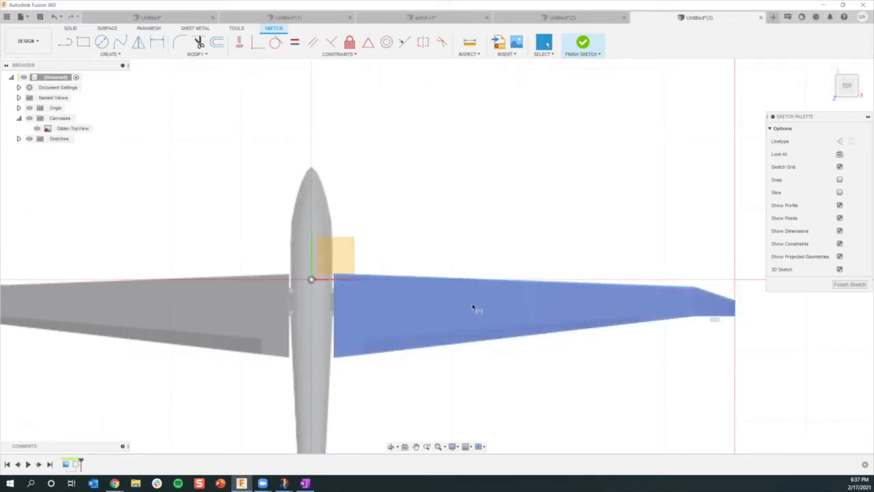
# Dimension the length of the wing's root edge and set it to 1.2 in.
pyautogui.click(334, 331)
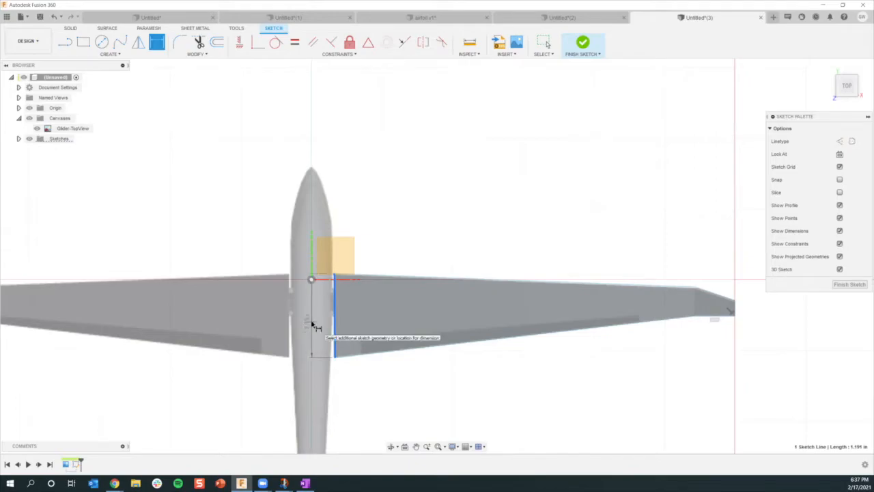
pyautogui.click(313, 324)
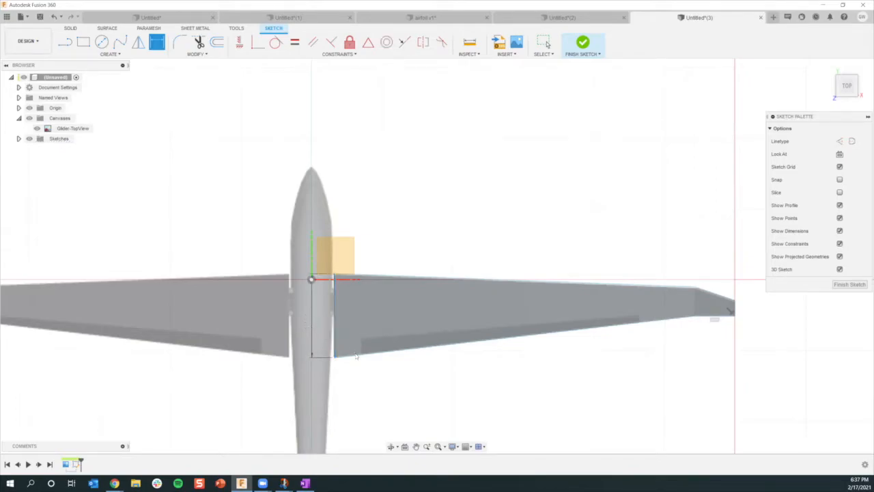
pyautogui.write('1')
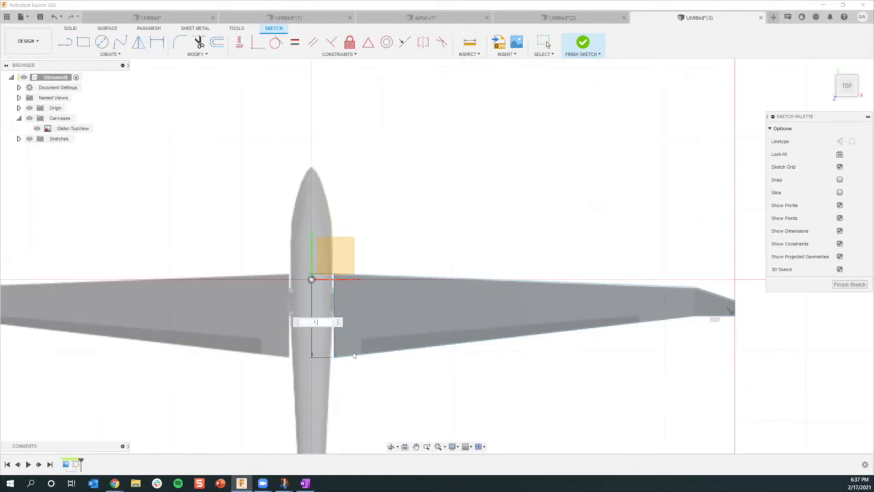
pyautogui.write('.2')
pyautogui.press('Return')
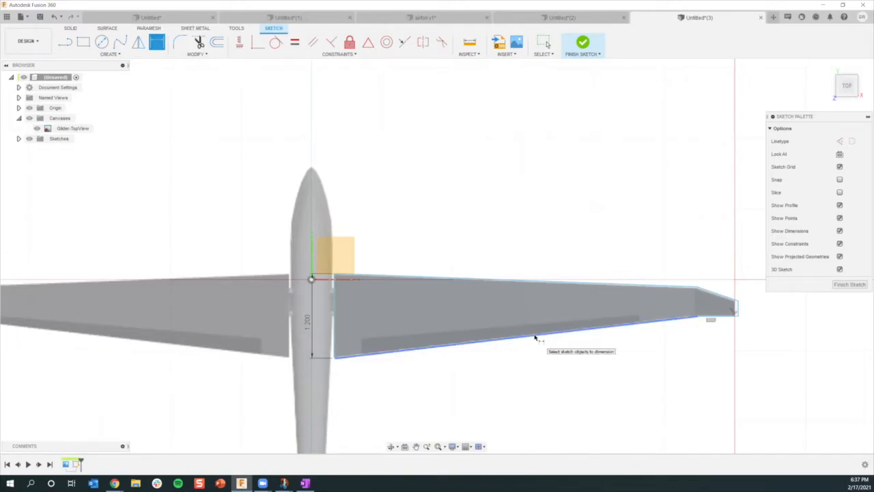
# Try to dimension the distance between the wing's root edge and its tip edge.
pyautogui.click(335, 323)
pyautogui.click(739, 310)
pyautogui.click(598, 224)
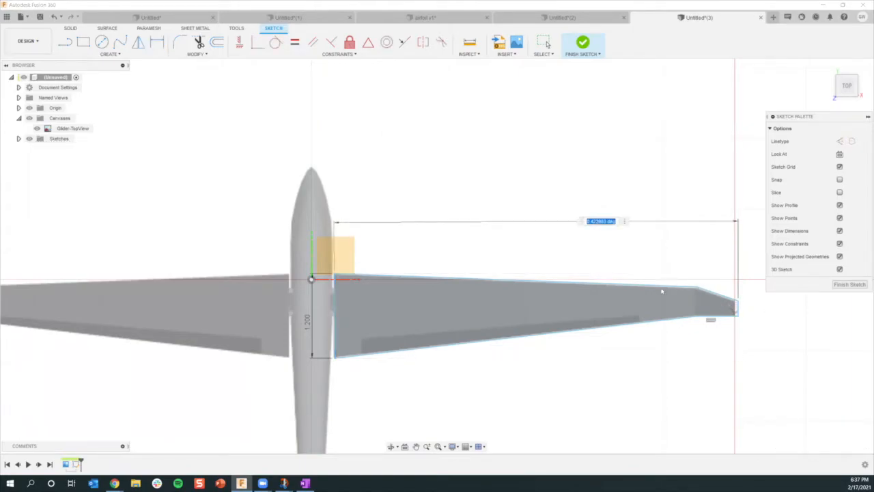
pyautogui.press('Return')
pyautogui.press('Escape')
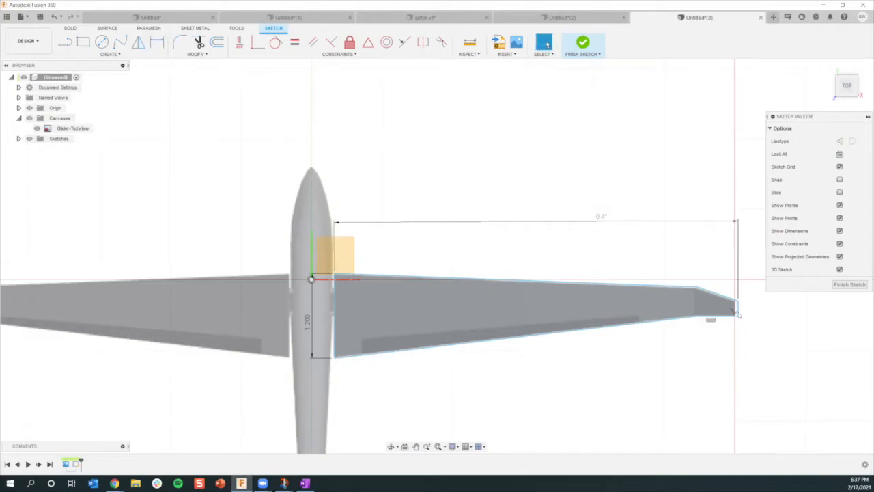
# Delete the angular dimension between the wing's root edge and tip edge.
pyautogui.click(335, 317)
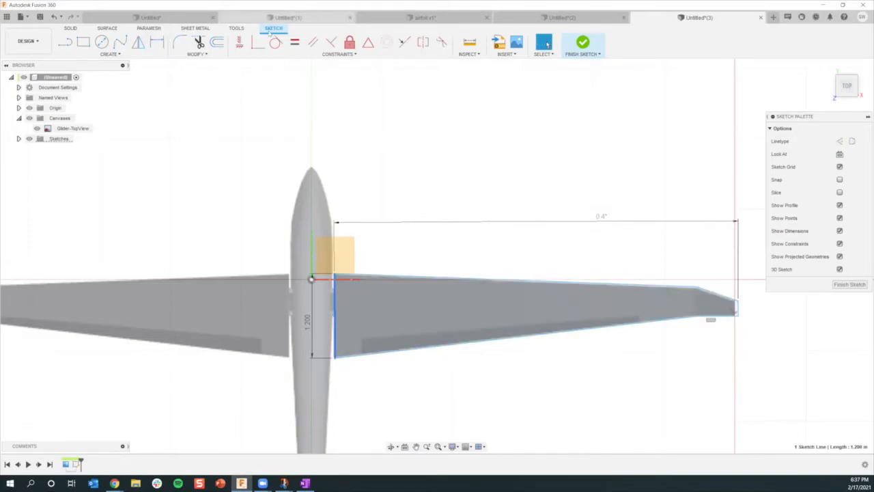
pyautogui.click(241, 42)
pyautogui.press('d')
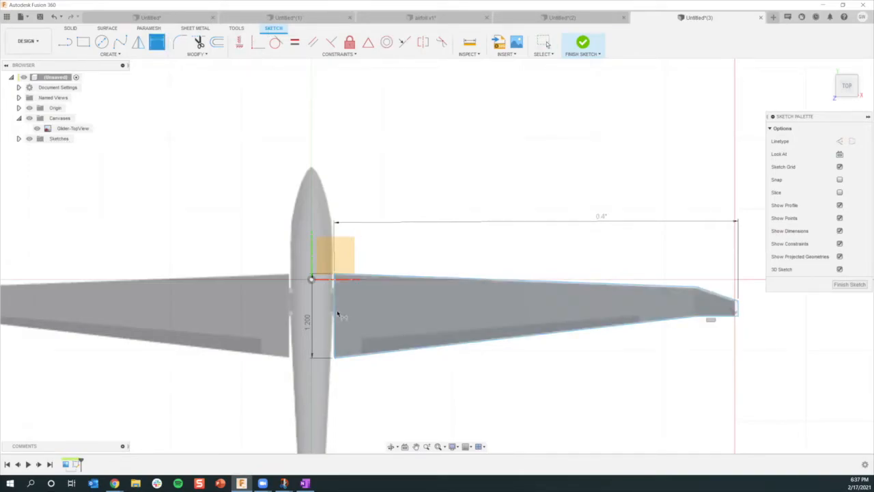
pyautogui.click(335, 314)
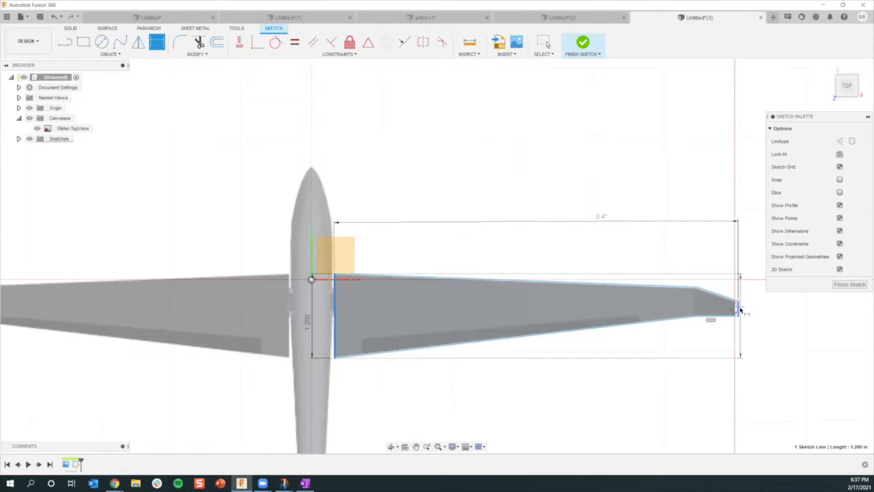
pyautogui.press('Escape')
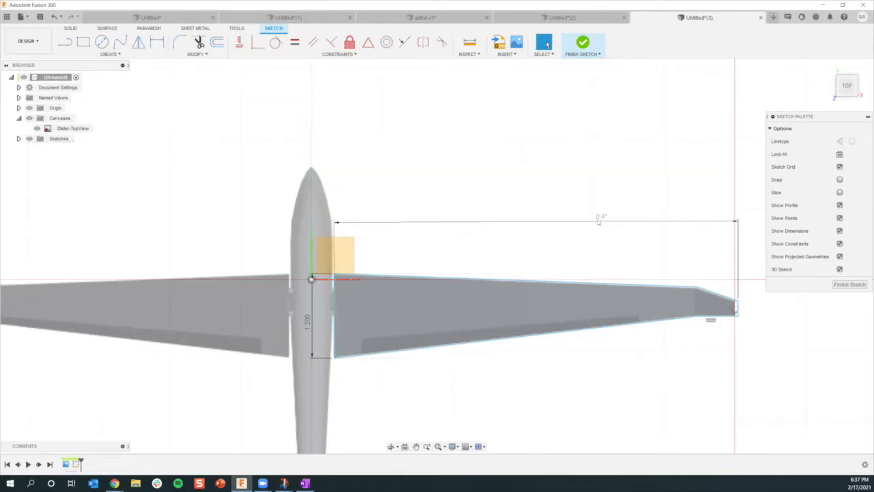
pyautogui.click(599, 220)
pyautogui.press('Delete')
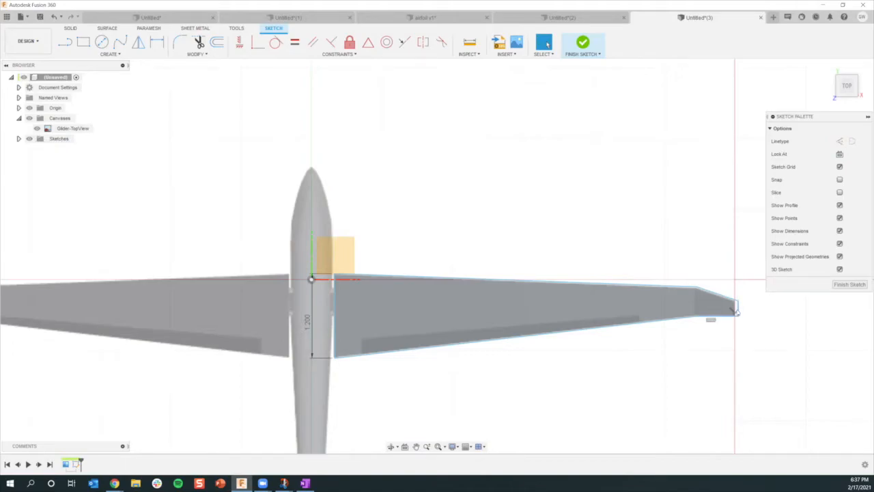
# Apply a vertical constraint to the wing's root edge.
pyautogui.click(242, 43)
pyautogui.click(737, 312)
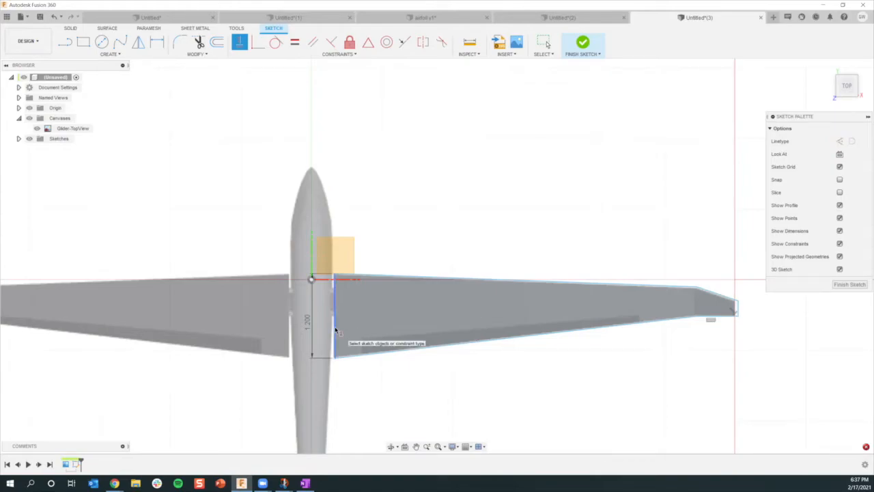
pyautogui.click(335, 328)
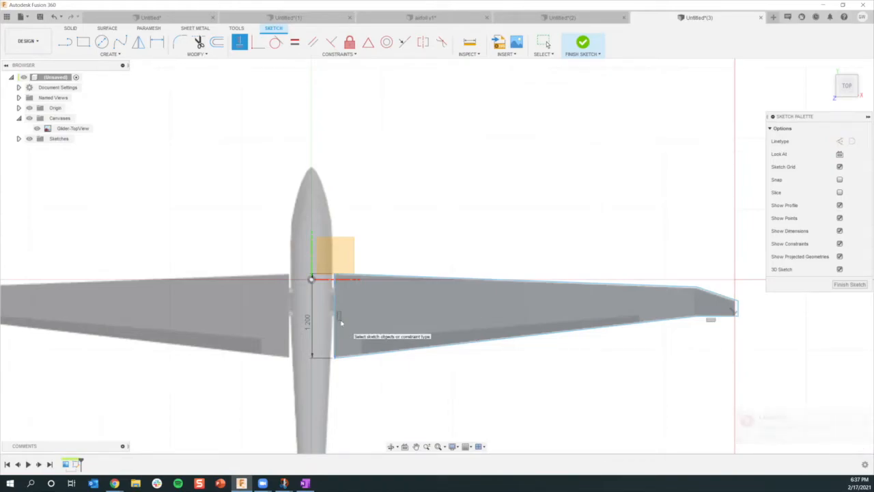
pyautogui.press('Escape')
# Dimension the horizontal distance between the wing's root edge and tip edge as 5.7 in, placing it above the wing.
pyautogui.press('d')
pyautogui.click(335, 321)
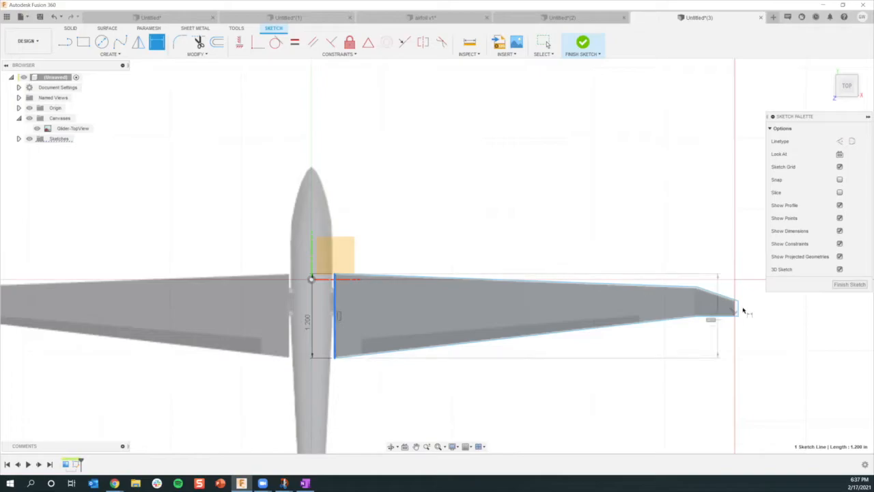
pyautogui.click(738, 310)
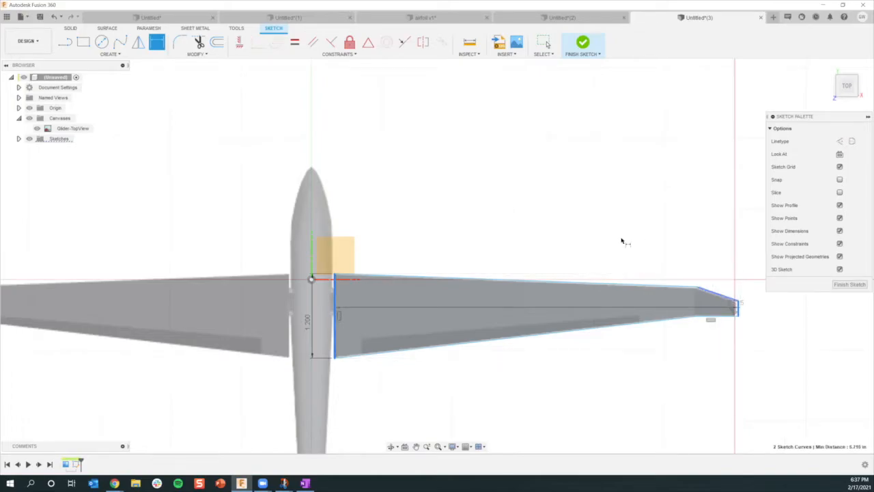
pyautogui.click(605, 229)
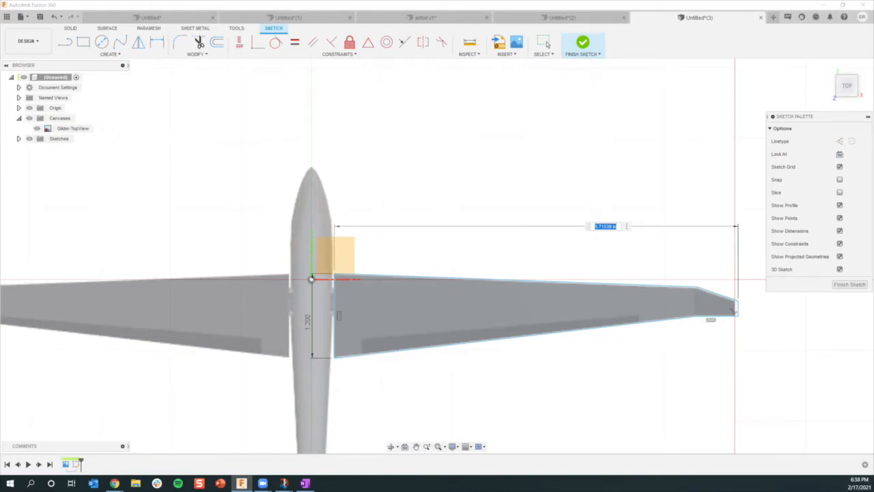
pyautogui.write('5')
pyautogui.press('Return')
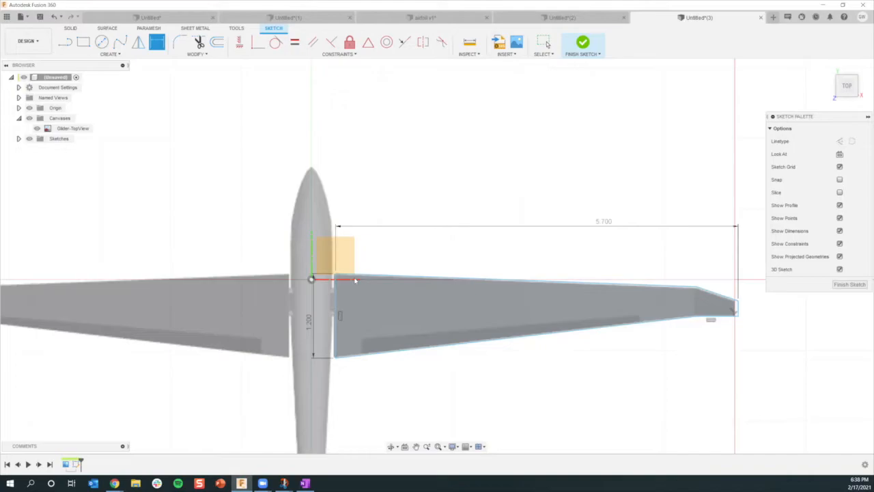
pyautogui.press('Escape')
# Dimension the horizontal distance from the origin to the wing's root edge as 0.3 in.
pyautogui.scroll(5, 355, 280)
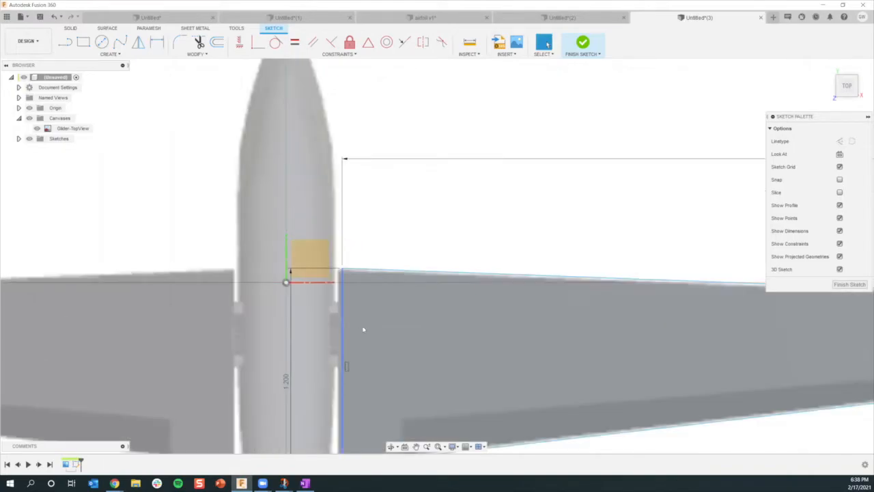
pyautogui.press('d')
pyautogui.click(286, 282)
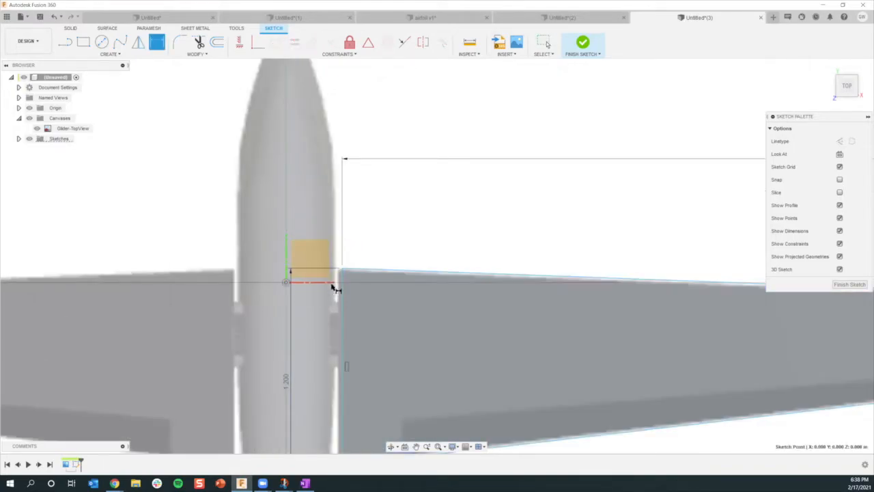
pyautogui.click(343, 289)
pyautogui.click(307, 229)
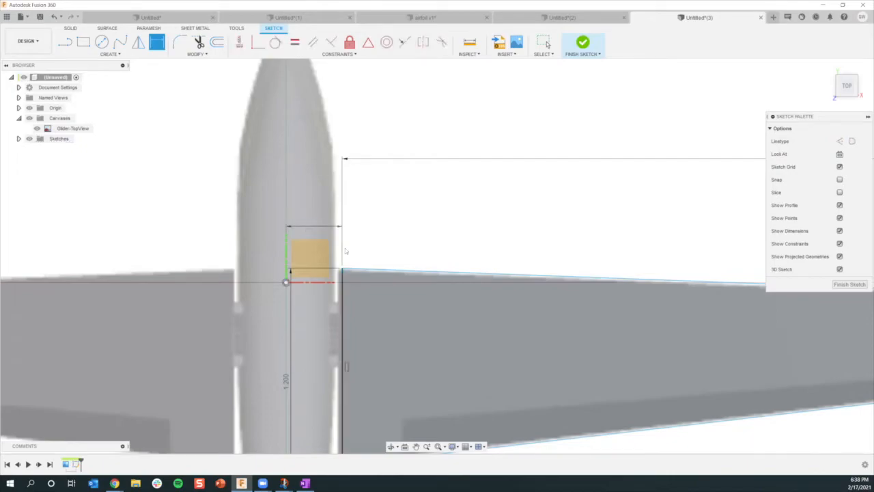
pyautogui.press('BackSpace')
pyautogui.write('.3')
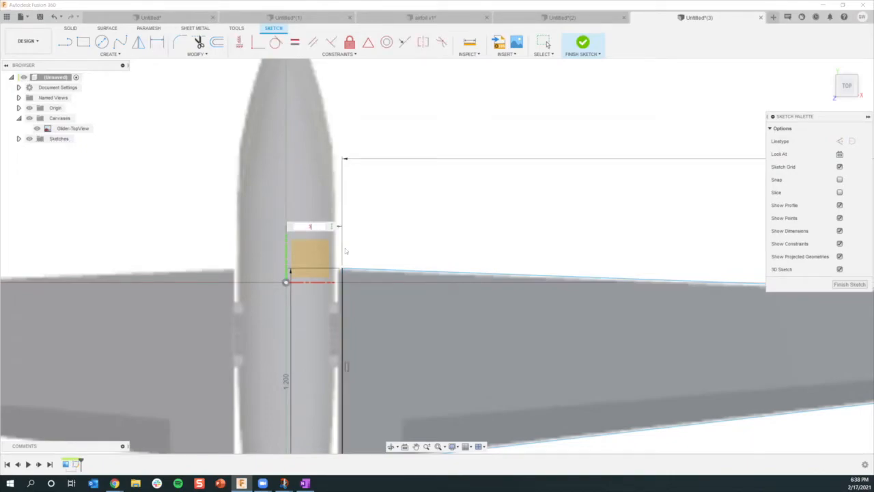
pyautogui.press('Return')
# Set the distance from the origin to the wing's root edge to 0.31 in.
pyautogui.scroll(-4, 554, 351)
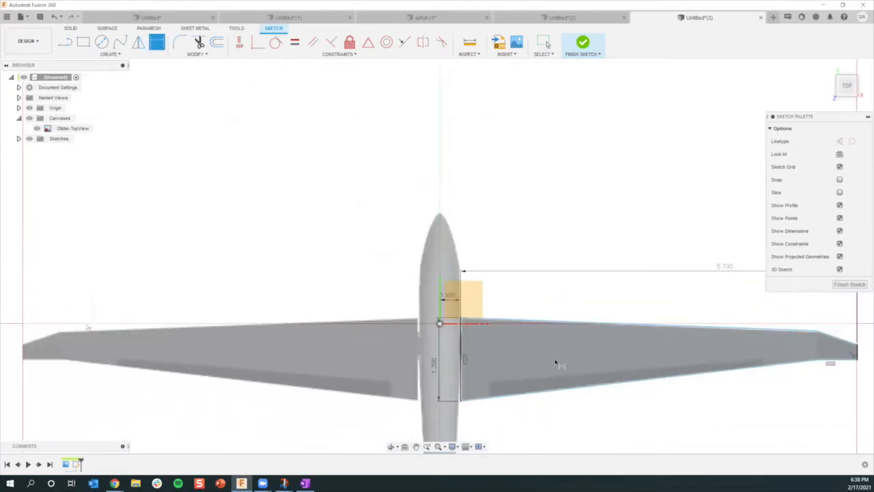
pyautogui.scroll(1, 443, 313)
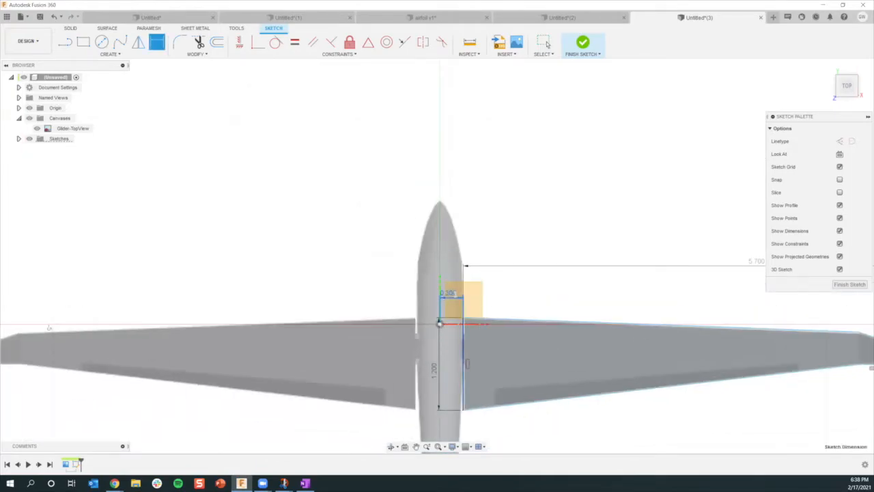
pyautogui.doubleClick(452, 295)
pyautogui.press('BackSpace')
pyautogui.write('.31')
pyautogui.press('Return')
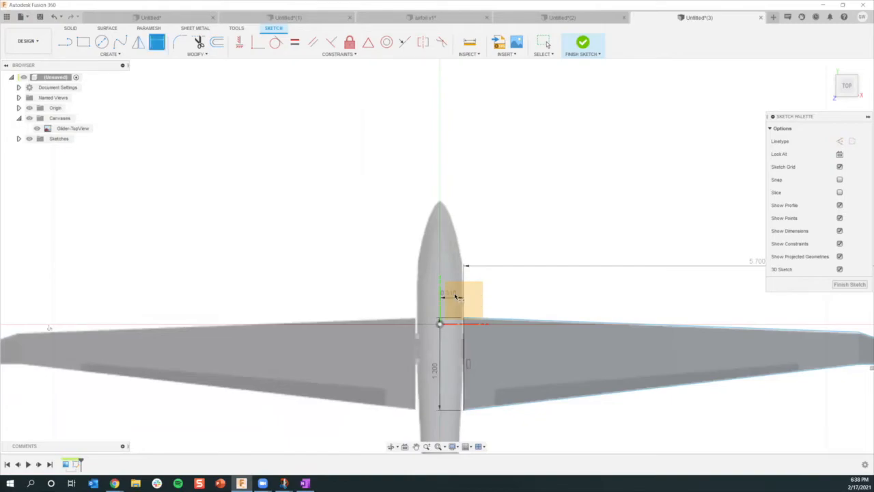
# Reduce the distance between the wing's root edge and tip edge to 5.68 in to match the canvas.
pyautogui.scroll(-1, 615, 333)
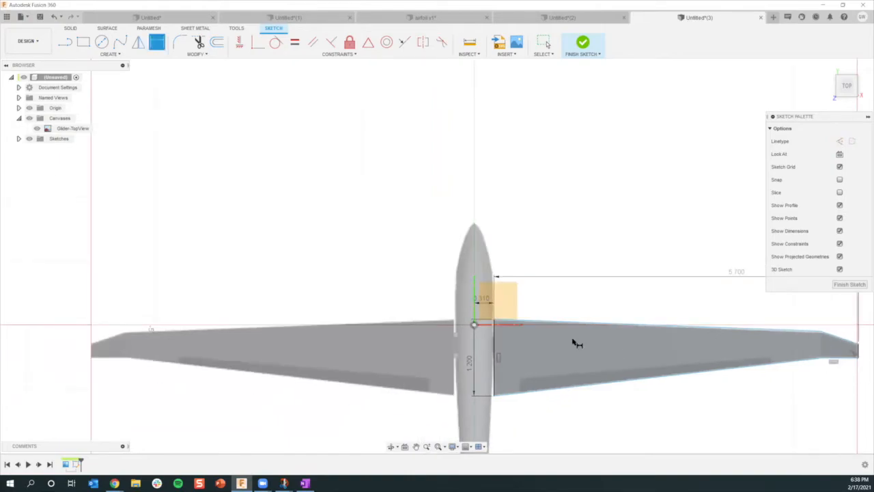
pyautogui.scroll(1, 557, 348)
pyautogui.moveTo(793, 332); pyautogui.dragTo(721, 311, button='middle')
pyautogui.scroll(2, 778, 305)
pyautogui.scroll(-2, 706, 332)
pyautogui.scroll(3, 357, 301)
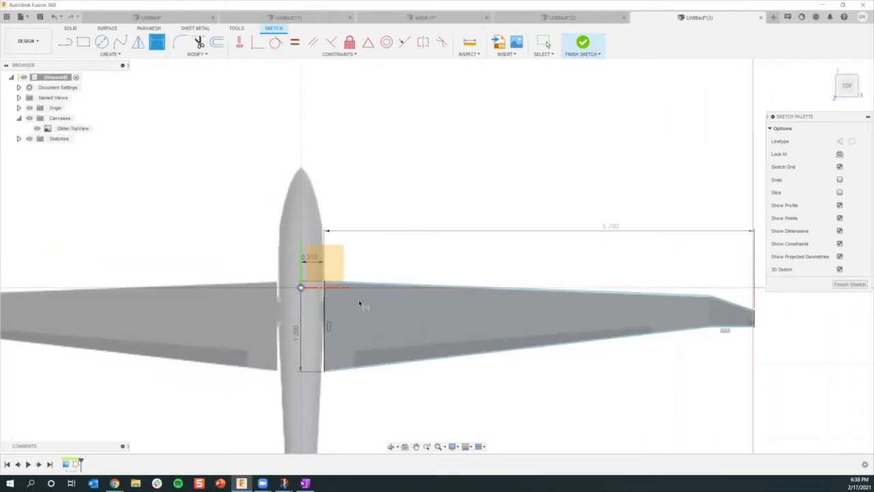
pyautogui.press('d')
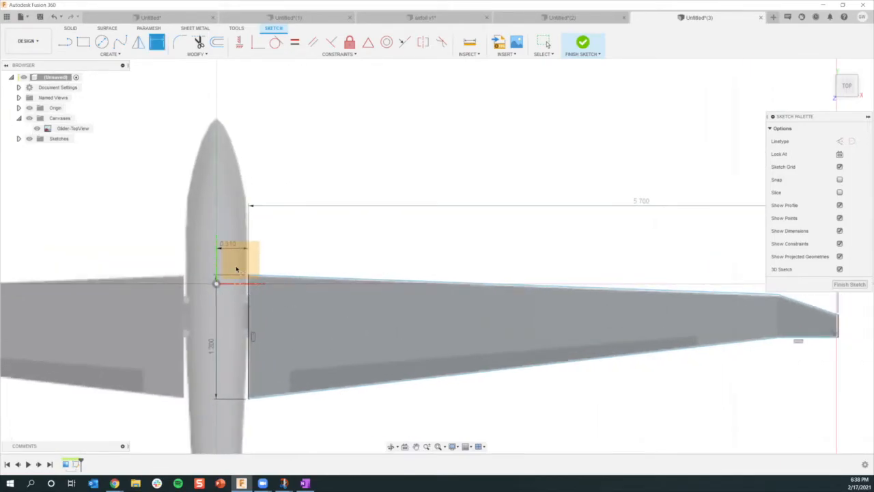
pyautogui.scroll(1, 241, 260)
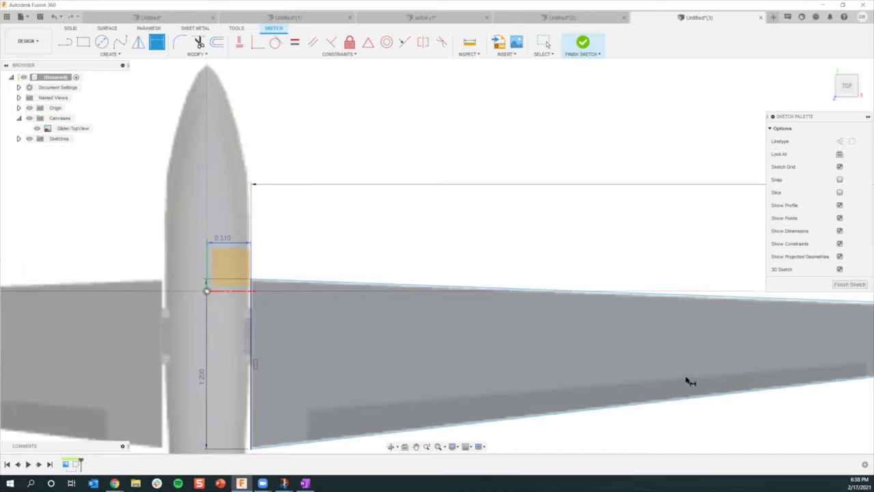
pyautogui.scroll(-3, 534, 381)
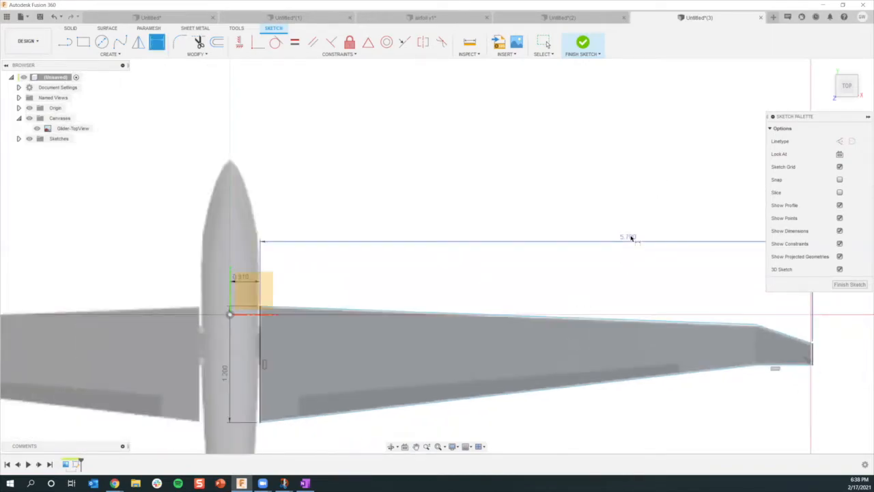
pyautogui.click(631, 238)
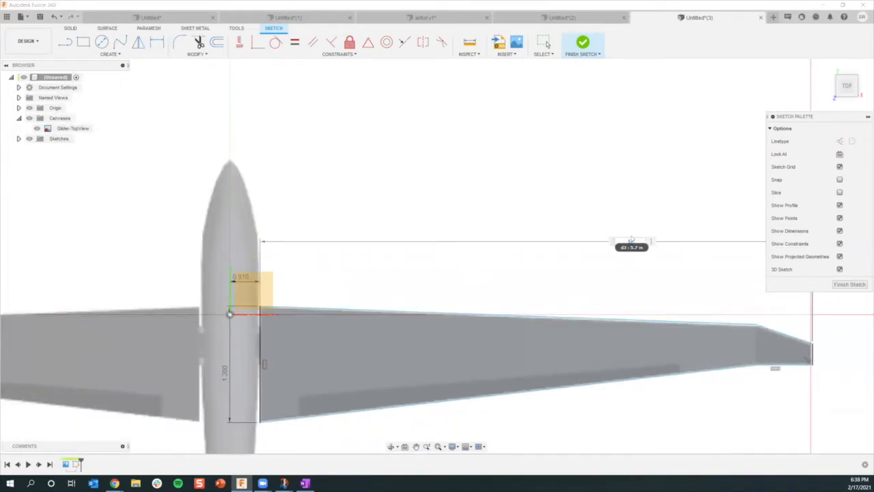
pyautogui.press('Return')
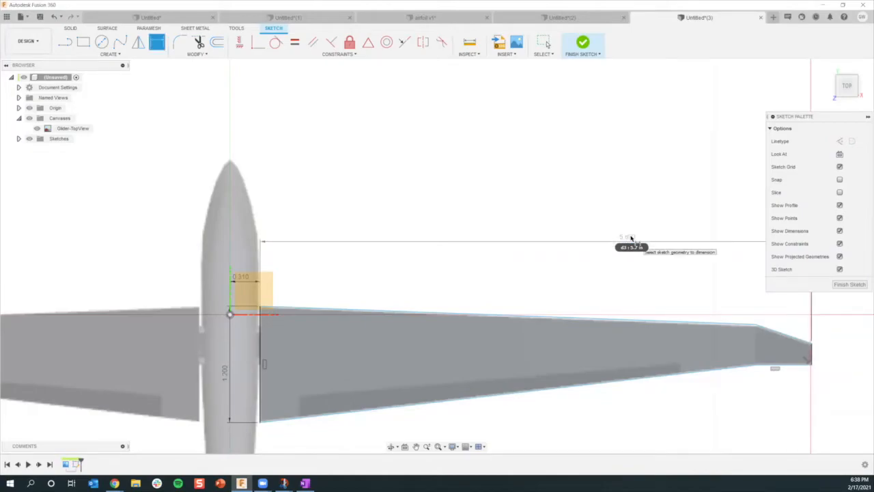
pyautogui.doubleClick(629, 239)
pyautogui.write('5.68')
pyautogui.press('Return')
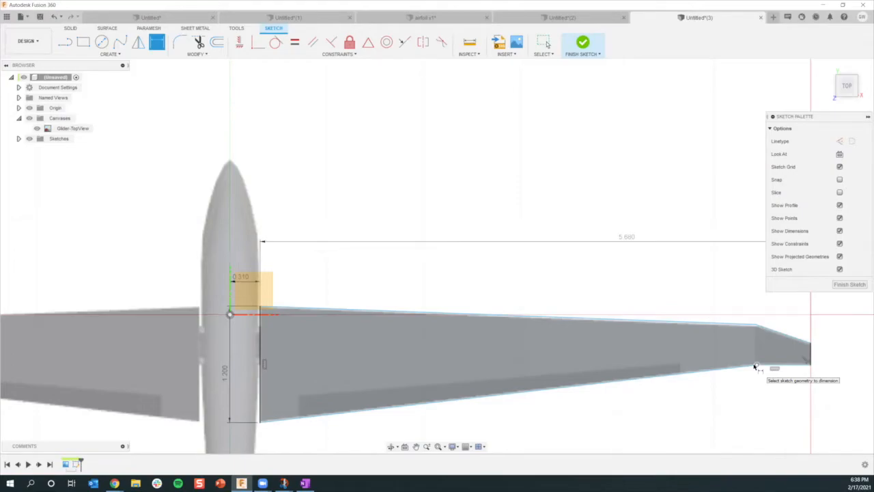
# Dimension the long leading edge of the wing as 5.12 in, aligned with the edge and placed above it.
pyautogui.click(572, 318)
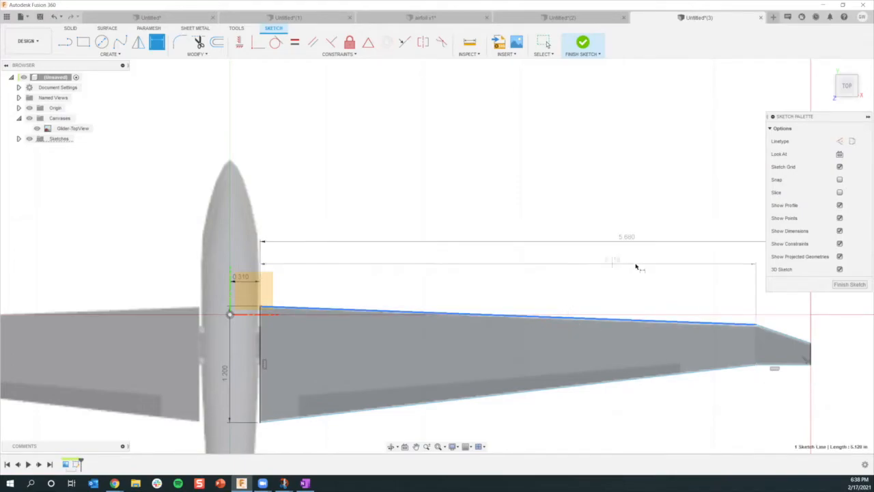
pyautogui.moveTo(675, 332); pyautogui.dragTo(524, 364, button='middle')
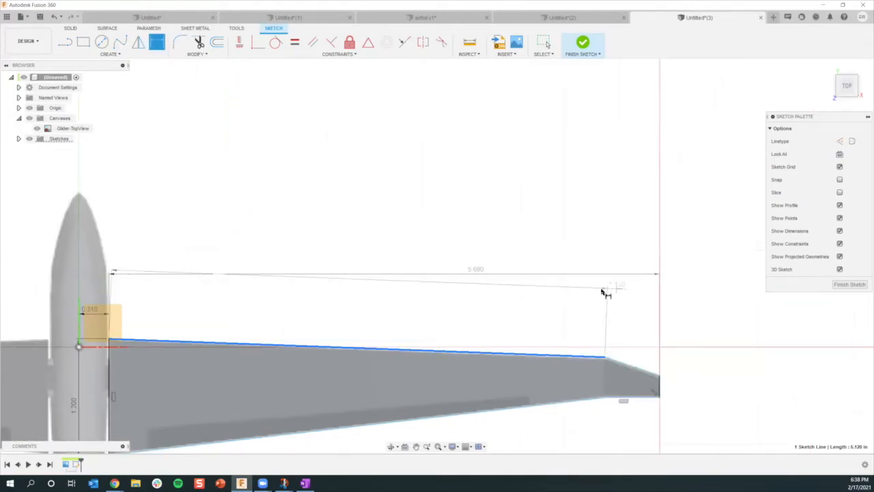
pyautogui.click(626, 295)
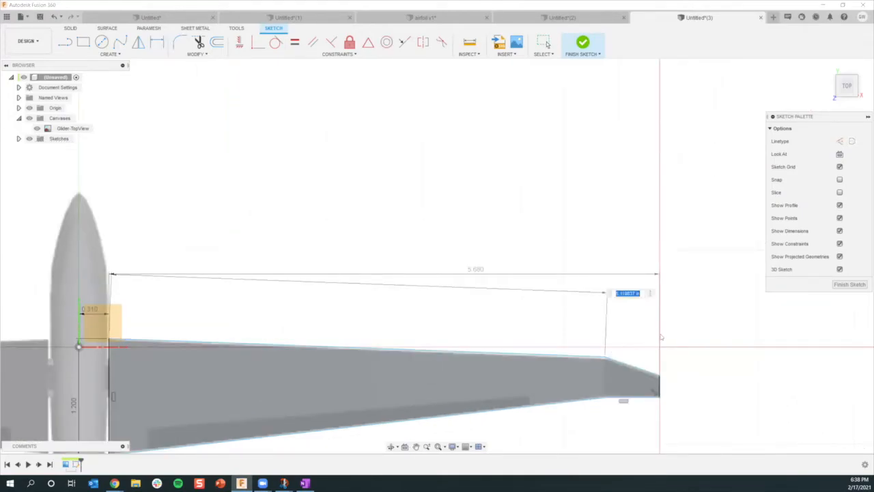
pyautogui.write('5')
pyautogui.press('Return')
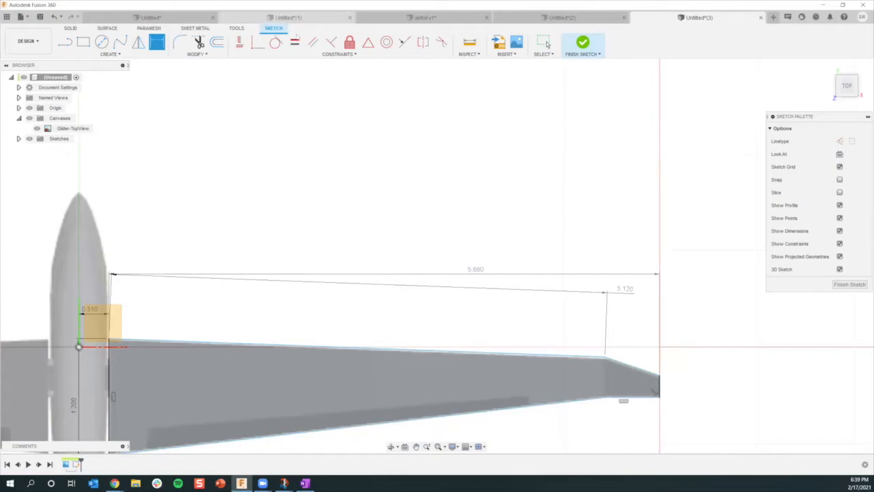
# Apply an Equal constraint between the wing's long leading edge and its long trailing edge.
pyautogui.click(294, 42)
pyautogui.click(415, 352)
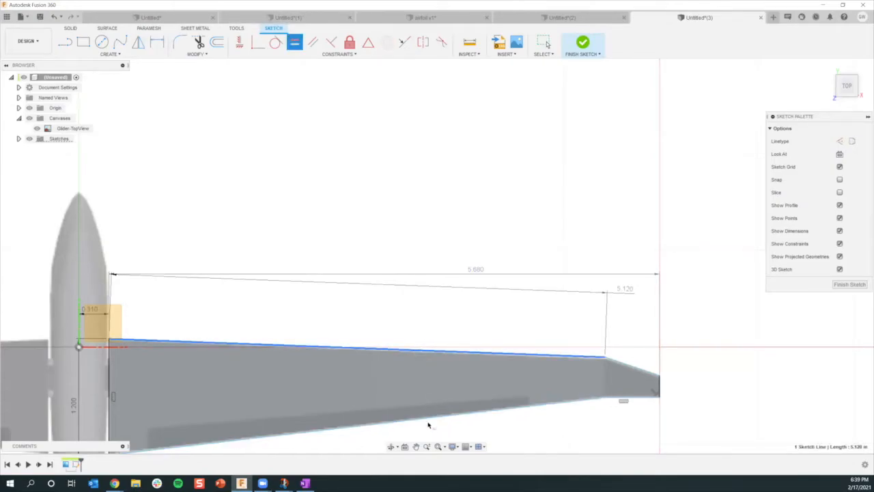
pyautogui.click(428, 417)
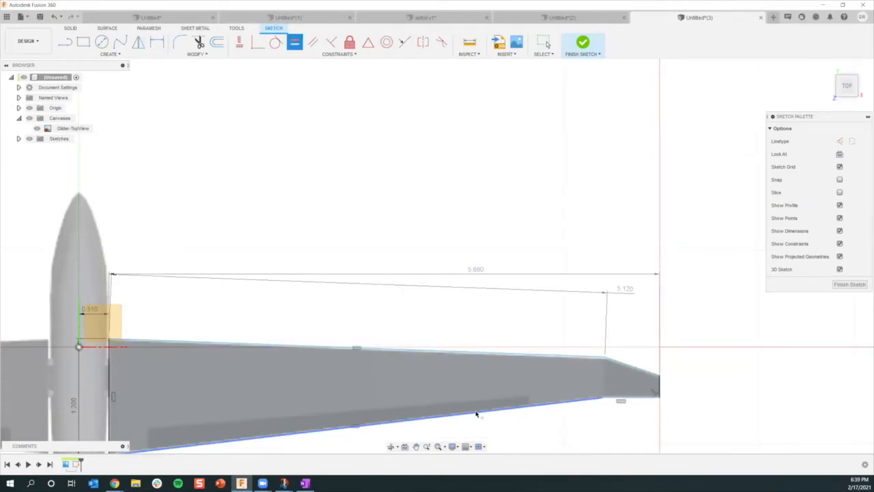
# Dimension the angle between the wing's leading edge and the slanted tip edge as 163 degrees.
pyautogui.scroll(-1, 476, 413)
pyautogui.moveTo(497, 360); pyautogui.dragTo(495, 346, button='middle')
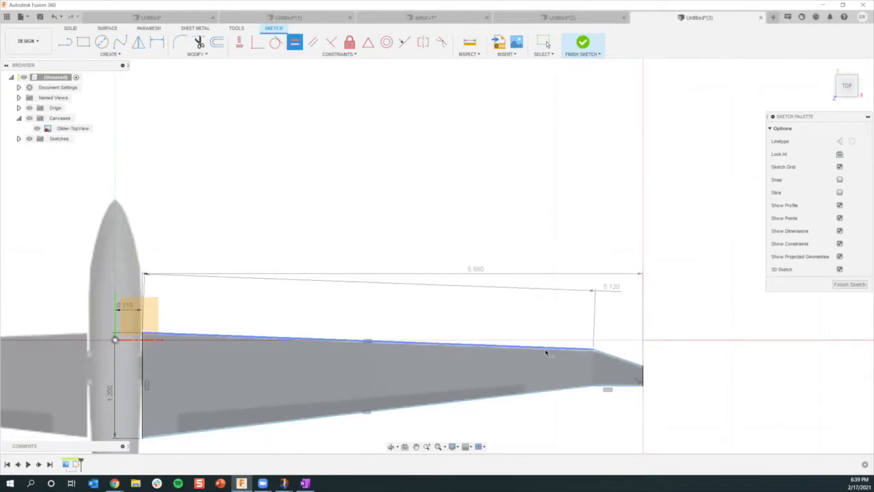
pyautogui.press('d')
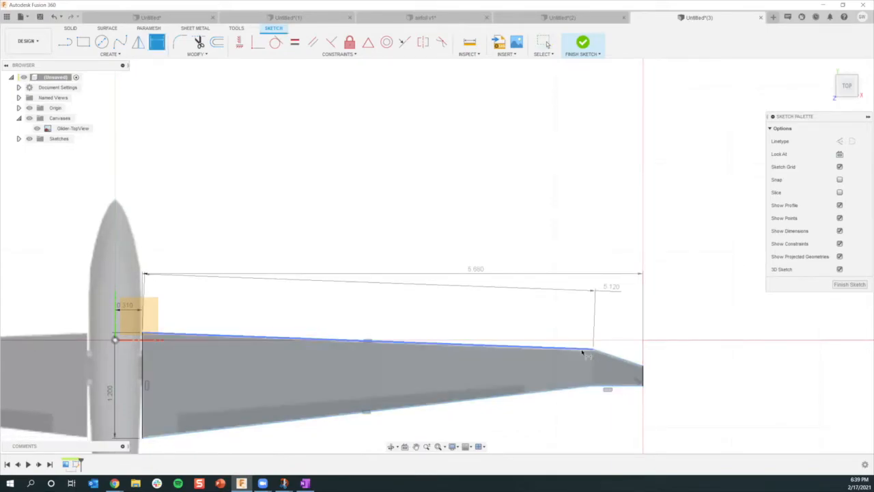
pyautogui.click(584, 351)
pyautogui.click(611, 358)
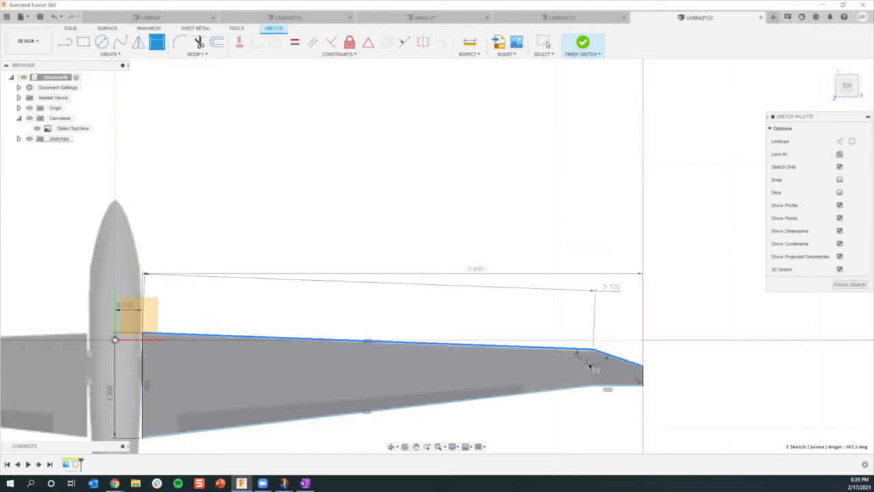
pyautogui.click(591, 367)
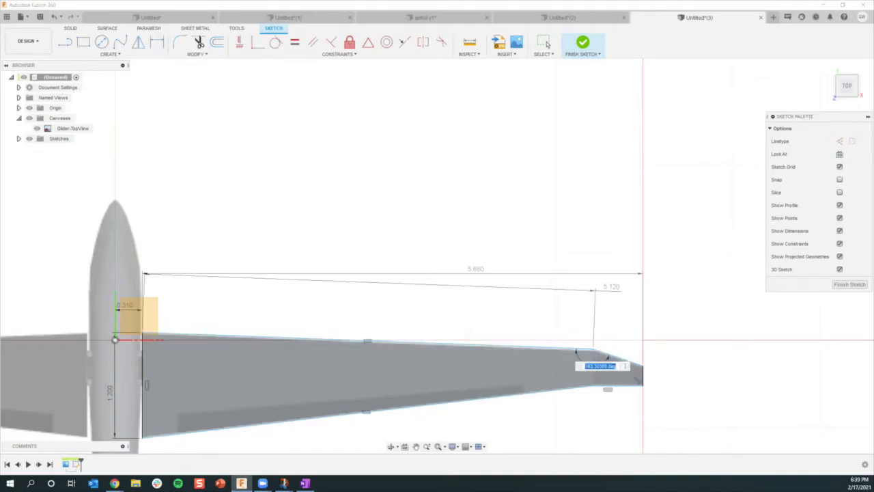
pyautogui.write('163')
pyautogui.press('Return')
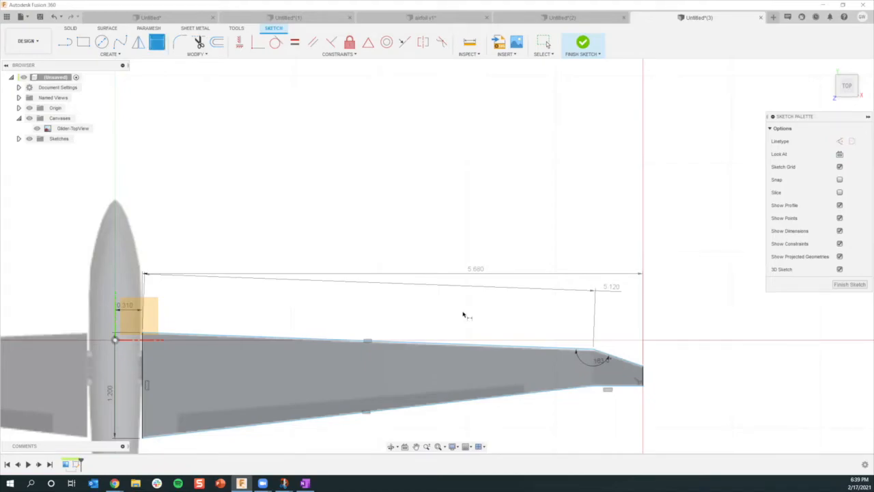
# Dimension the angle between the wing's trailing edge and the short horizontal tip segment as 173 degrees.
pyautogui.click(593, 388)
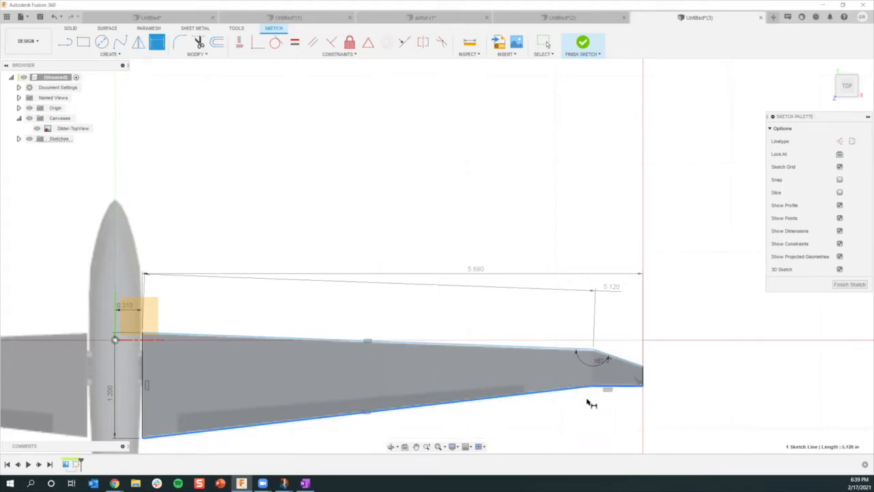
pyautogui.click(587, 401)
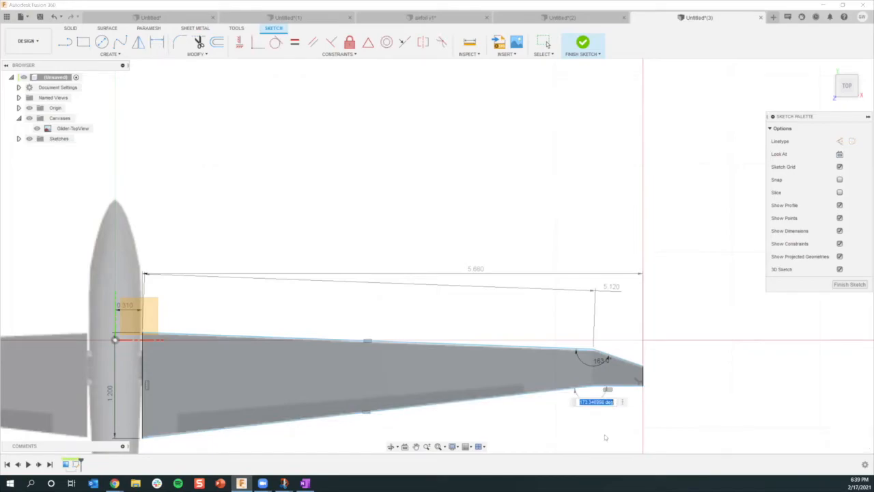
pyautogui.write('173')
pyautogui.press('Return')
# Dimension the angle between the slanted tip edge and the vertical wingtip line as 109 degrees.
pyautogui.press('d')
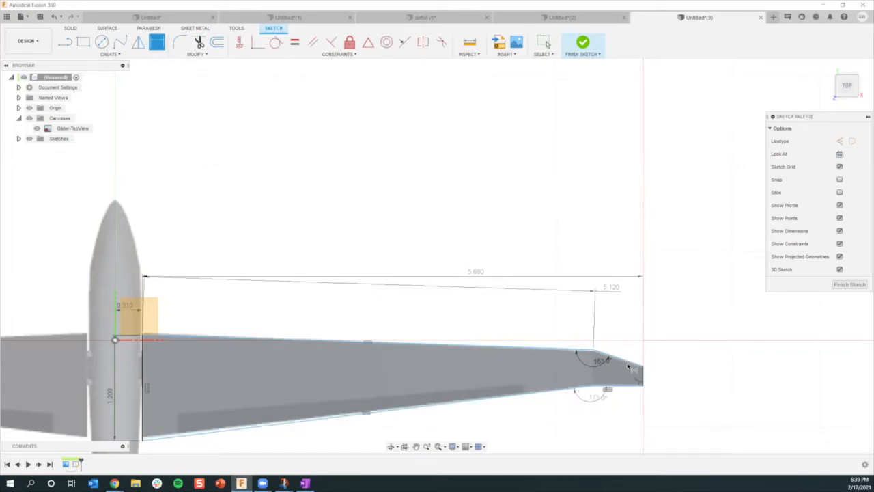
pyautogui.click(630, 364)
pyautogui.click(642, 379)
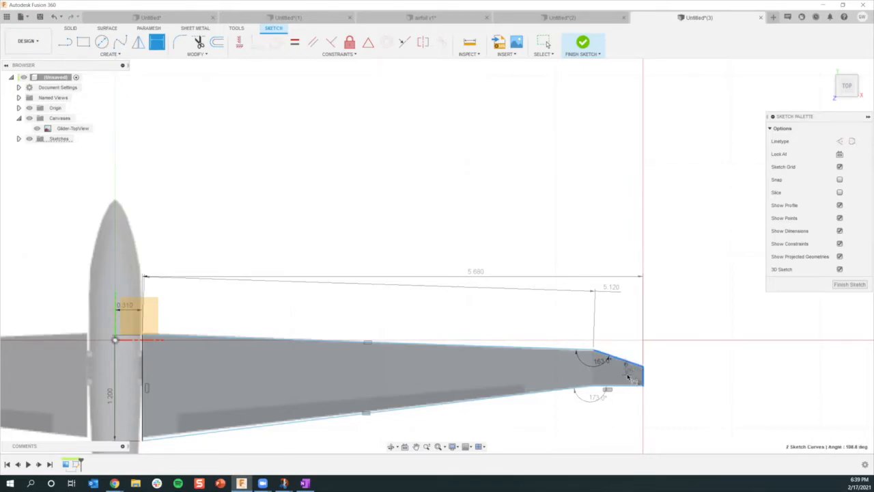
pyautogui.click(631, 385)
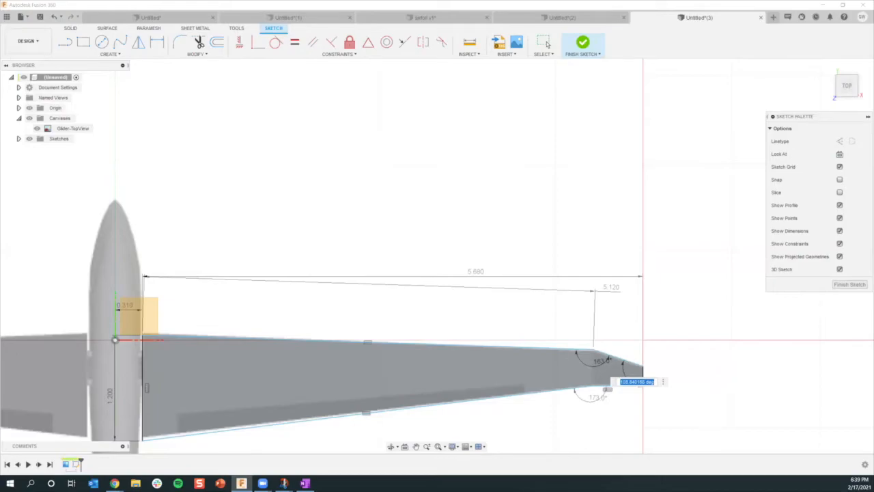
pyautogui.press('Return')
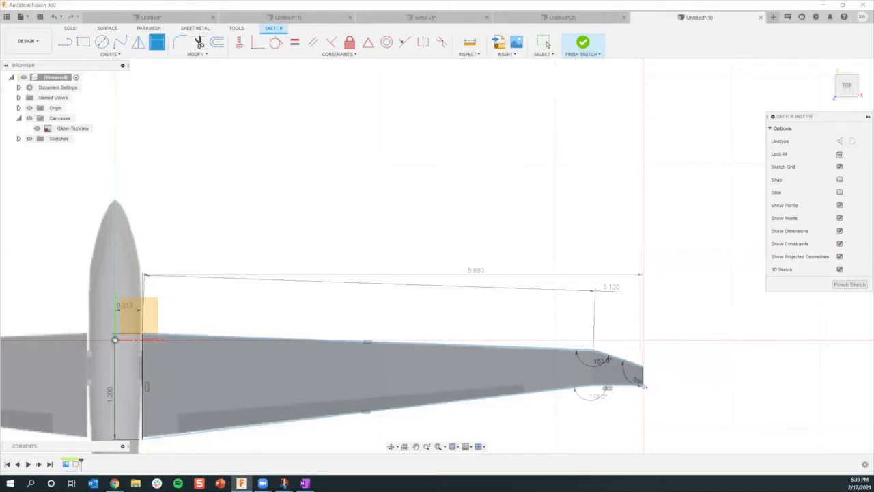
pyautogui.press('Escape')
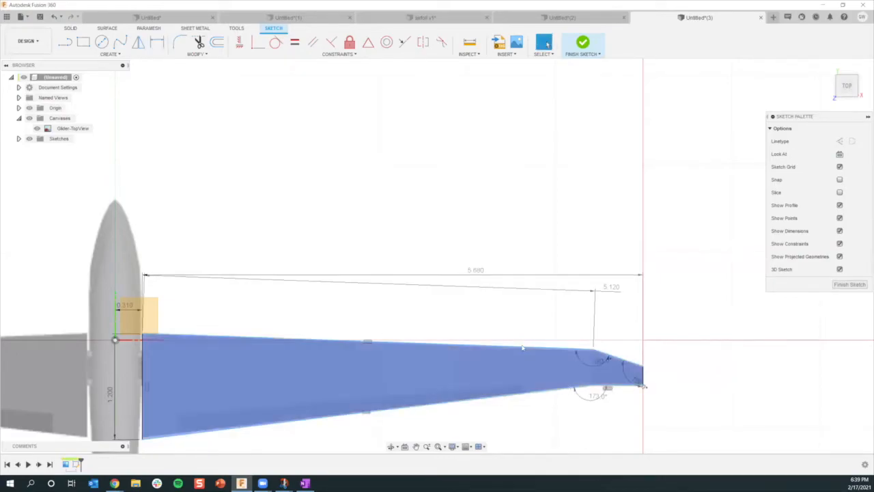
# Pull the leading edge's outer corner to test its freedom, and set the vertical offset from the origin to the wing root's front corner to 0.07 in.
pyautogui.moveTo(602, 339); pyautogui.dragTo(671, 290, button='middle')
pyautogui.moveTo(666, 289)
pyautogui.mouseDown()
pyautogui.moveTo(676, 316)
pyautogui.moveTo(679, 297)
pyautogui.mouseUp()
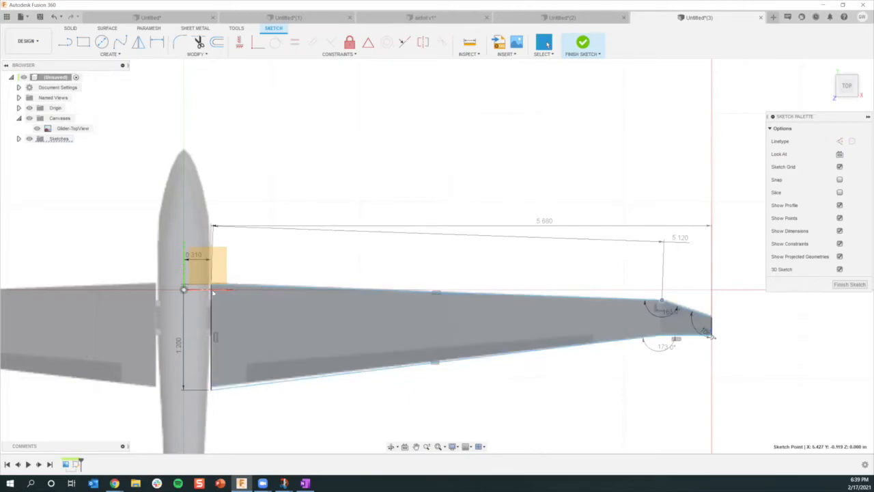
pyautogui.scroll(3, 211, 294)
pyautogui.press('d')
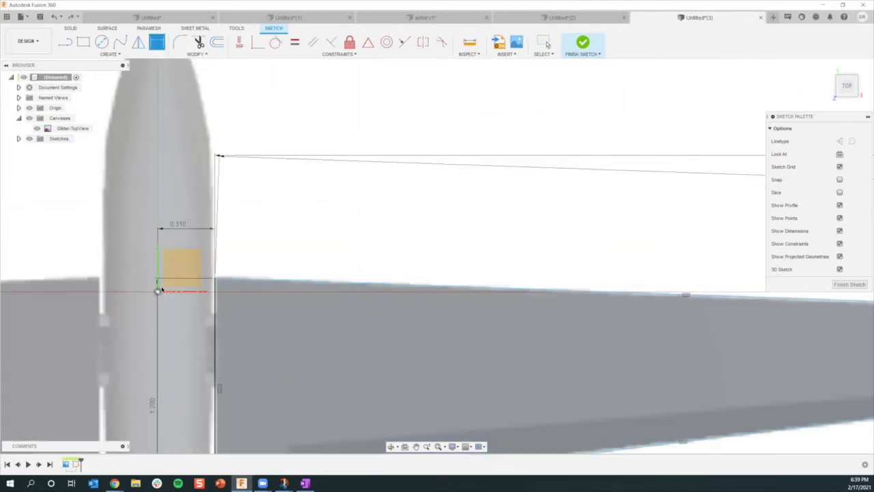
pyautogui.click(158, 292)
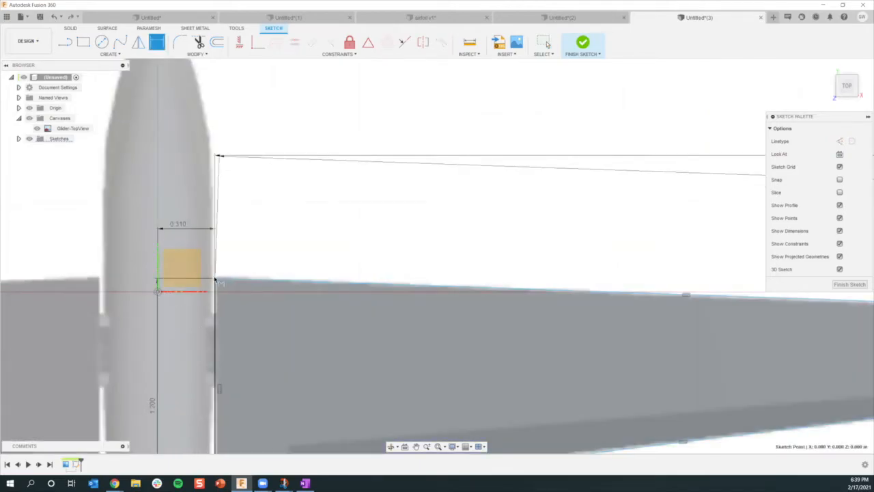
pyautogui.click(120, 287)
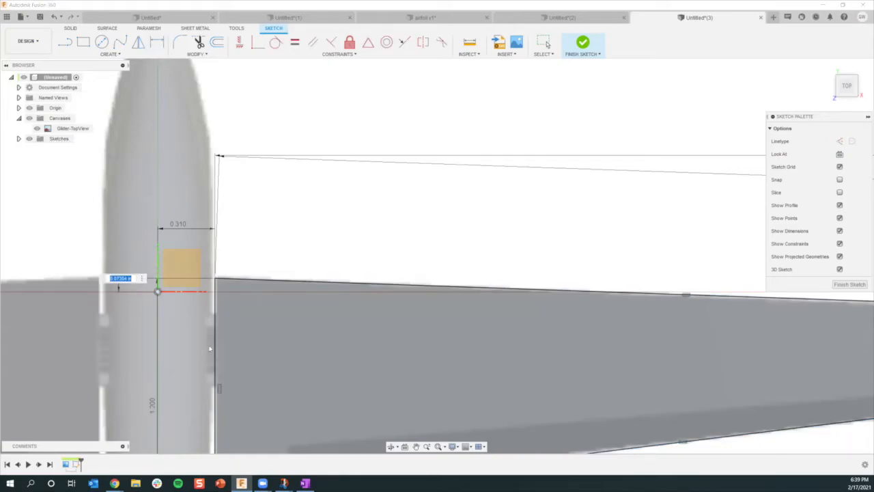
pyautogui.press('BackSpace')
pyautogui.write('0.07')
pyautogui.press('Return')
pyautogui.scroll(-3, 328, 296)
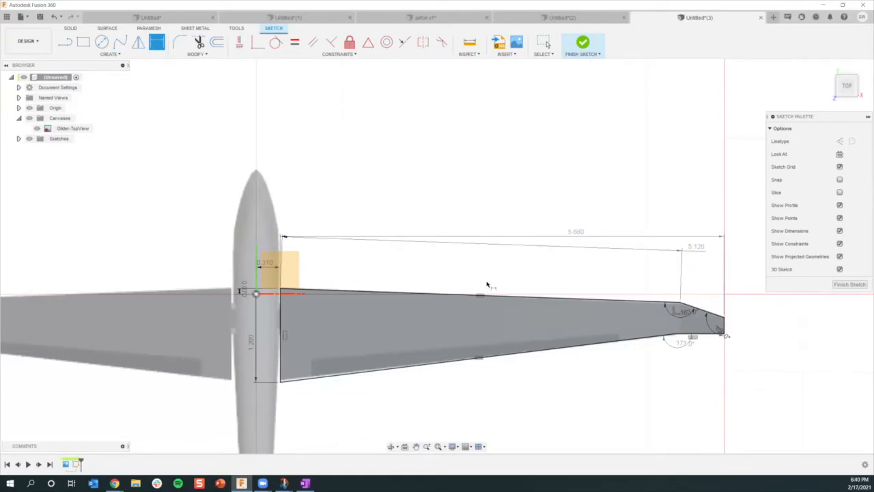
pyautogui.press('Escape')
# Select the wing profile to check that it is a closed region, and clear the selection.
pyautogui.keyDown('shift'); pyautogui.moveTo(363, 323); pyautogui.dragTo(336, 315, button='middle'); pyautogui.keyUp('shift')
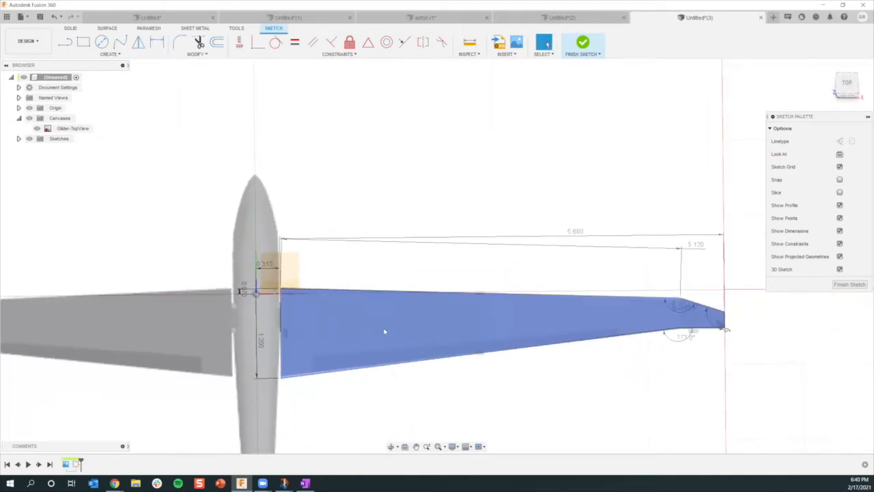
pyautogui.click(394, 311)
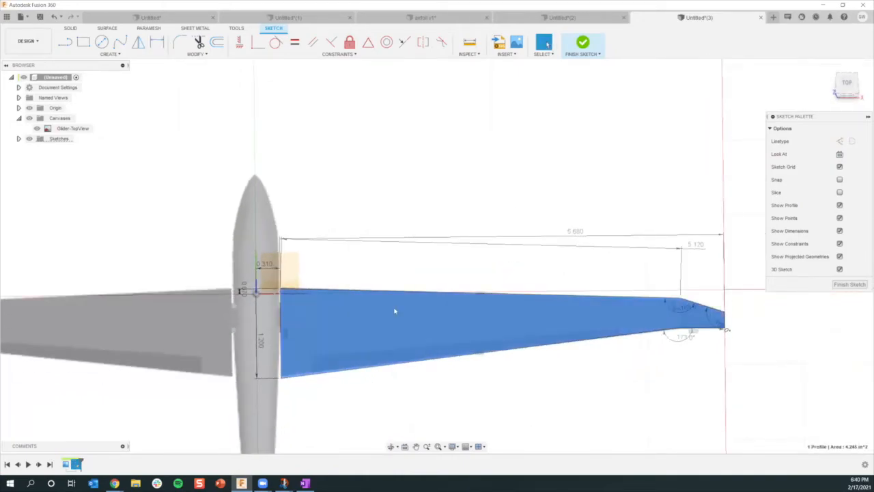
pyautogui.click(534, 389)
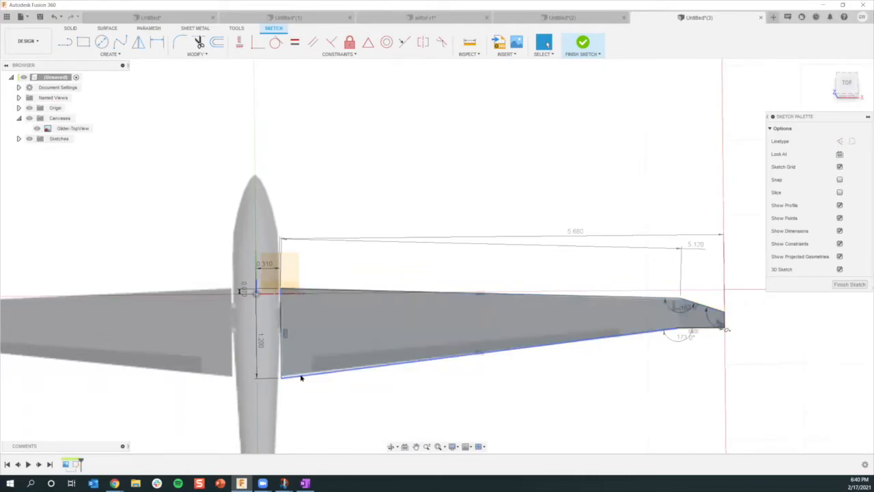
pyautogui.click(363, 332)
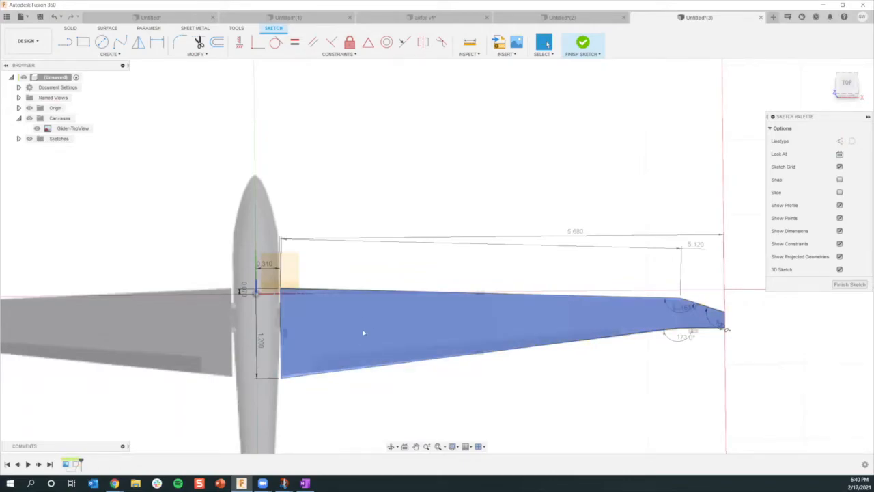
pyautogui.press('Escape')
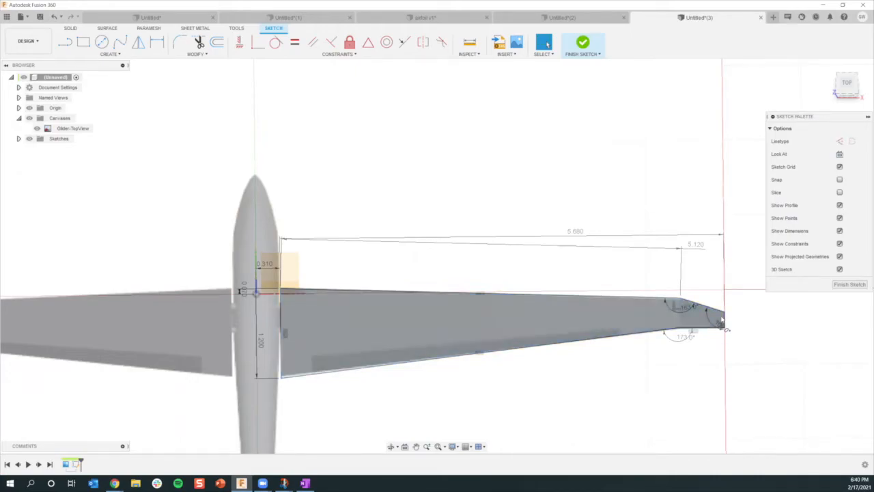
pyautogui.scroll(2, 280, 355)
pyautogui.click(280, 355)
pyautogui.click(110, 54)
pyautogui.click(80, 197)
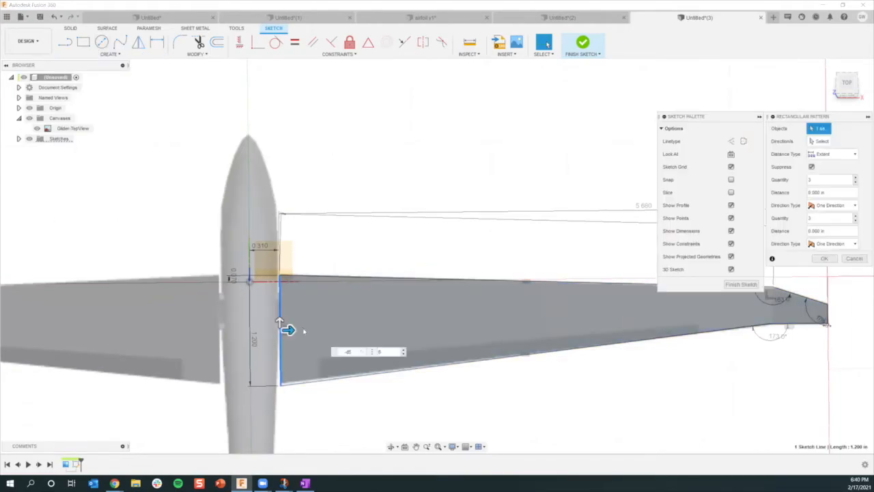
pyautogui.scroll(-1, 347, 292)
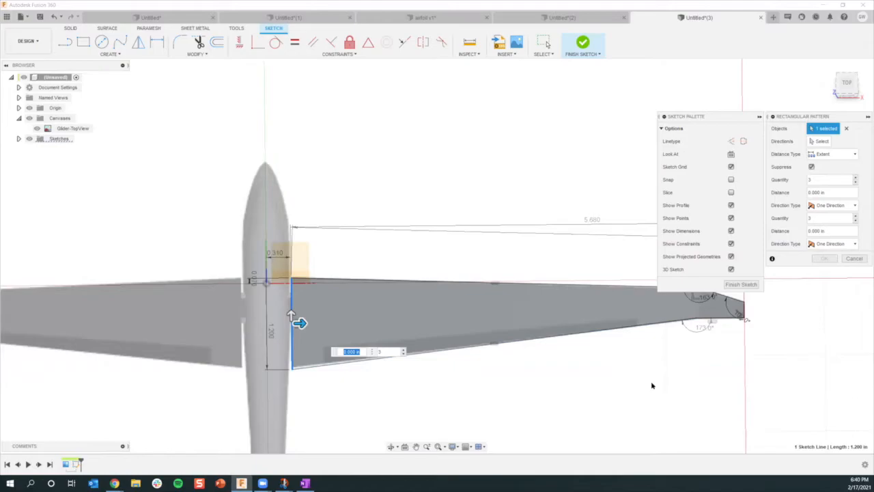
pyautogui.moveTo(651, 386); pyautogui.dragTo(598, 387, button='middle')
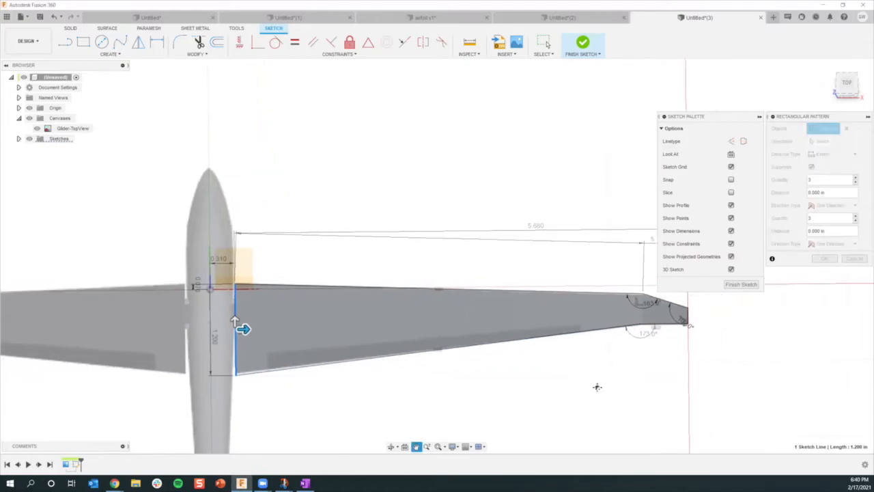
pyautogui.click(855, 259)
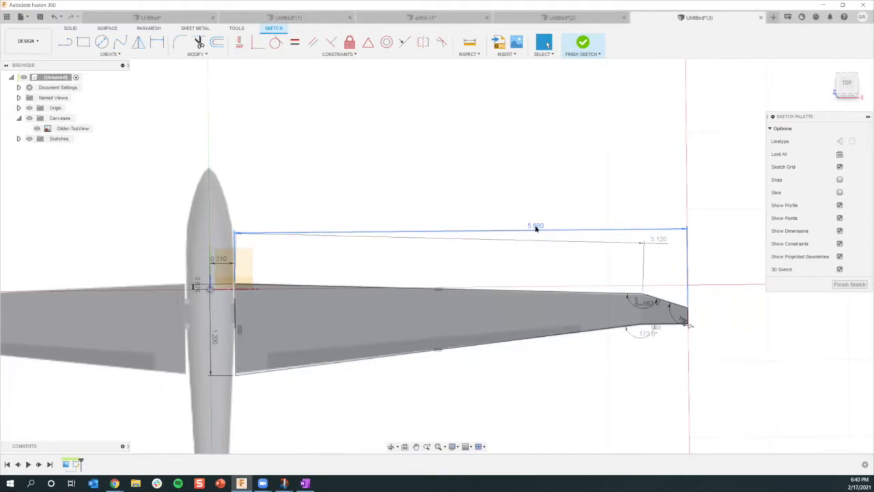
pyautogui.rightClick(536, 228)
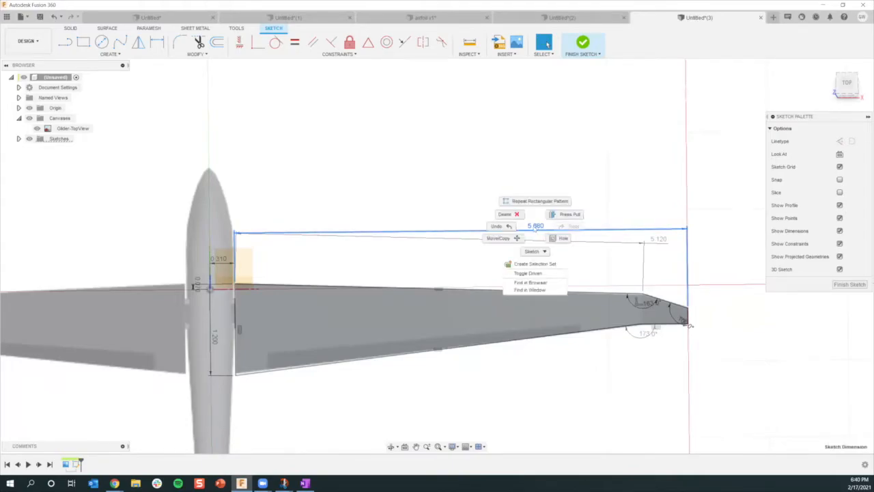
pyautogui.click(536, 228)
pyautogui.doubleClick(536, 228)
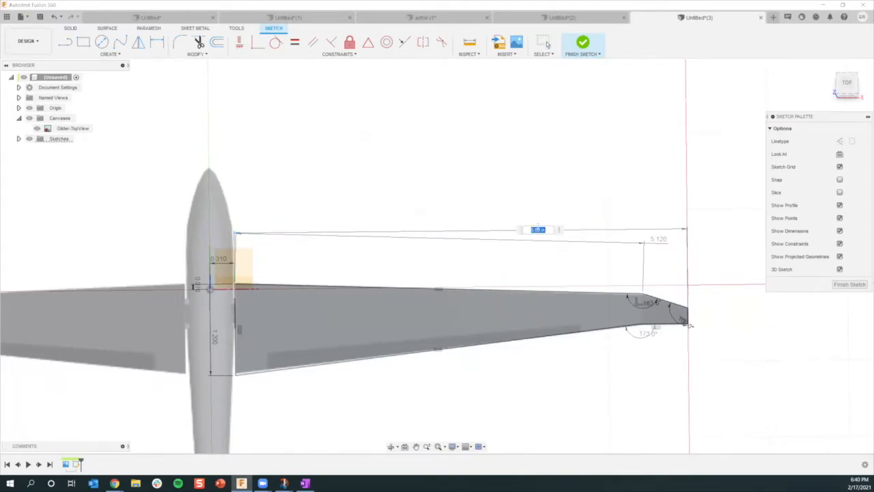
pyautogui.click(558, 230)
pyautogui.click(558, 230)
pyautogui.press('Escape')
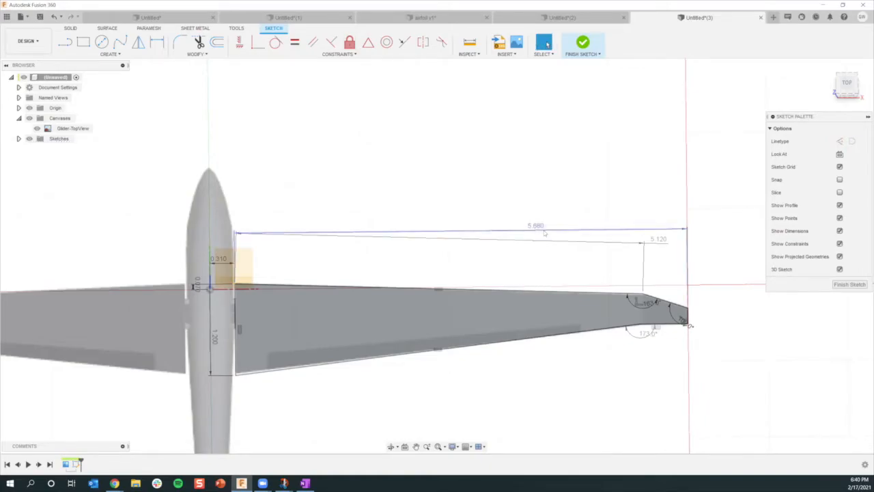
# Rename the model parameter of the sketch's 5.68 in wing span dimension to total_length.
pyautogui.click(196, 54)
pyautogui.click(193, 130)
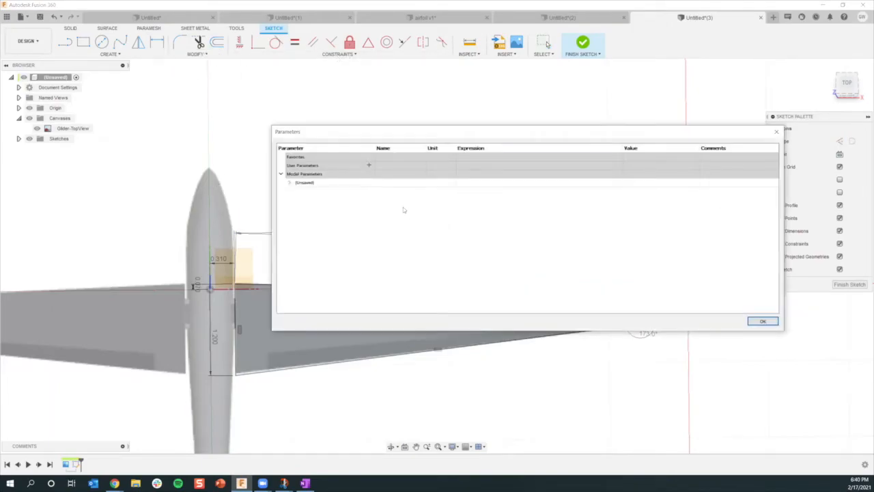
pyautogui.click(291, 183)
pyautogui.click(298, 191)
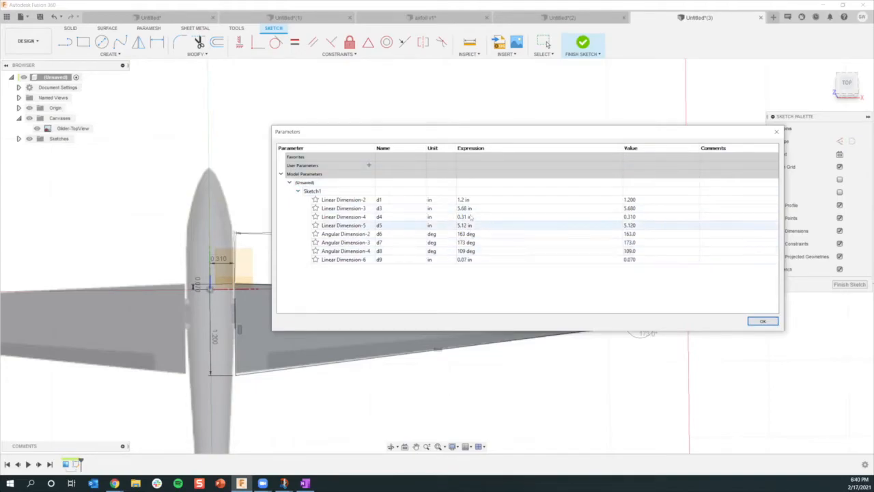
pyautogui.doubleClick(383, 209)
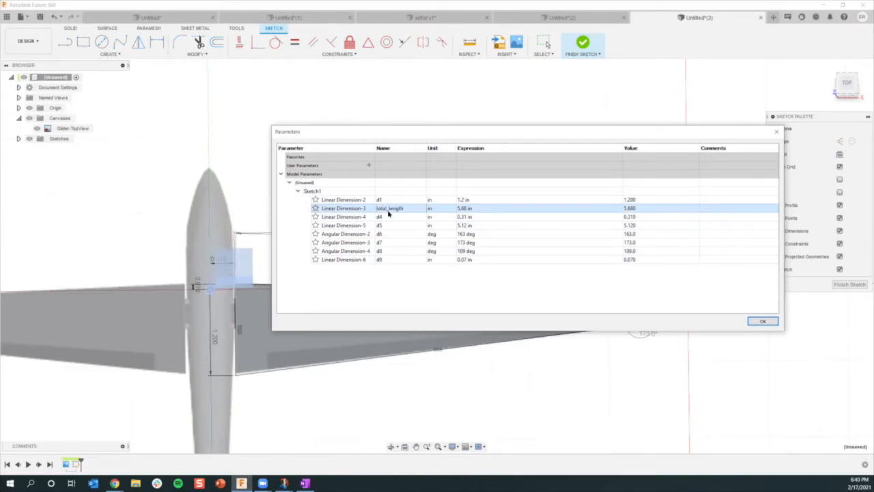
pyautogui.click(758, 323)
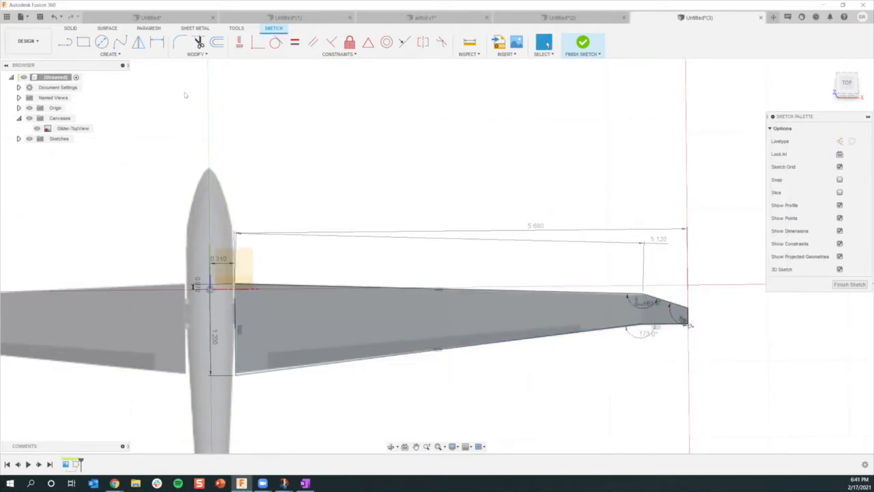
# Set up a rectangular sketch pattern of the wing's root line, directed along the short trailing-edge segment near the tip.
pyautogui.click(109, 54)
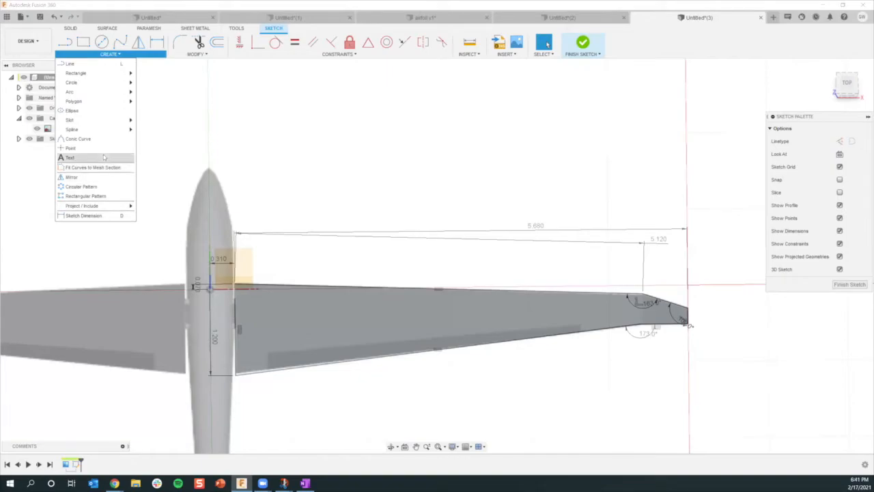
pyautogui.click(89, 196)
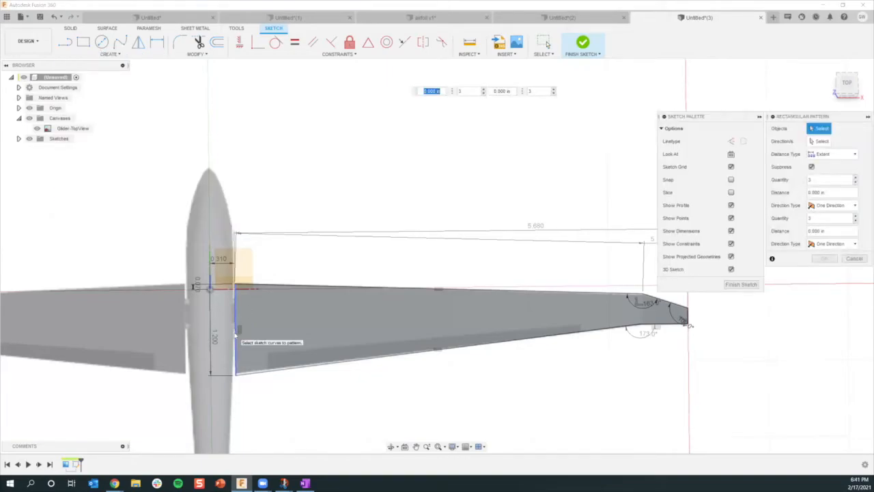
pyautogui.click(236, 335)
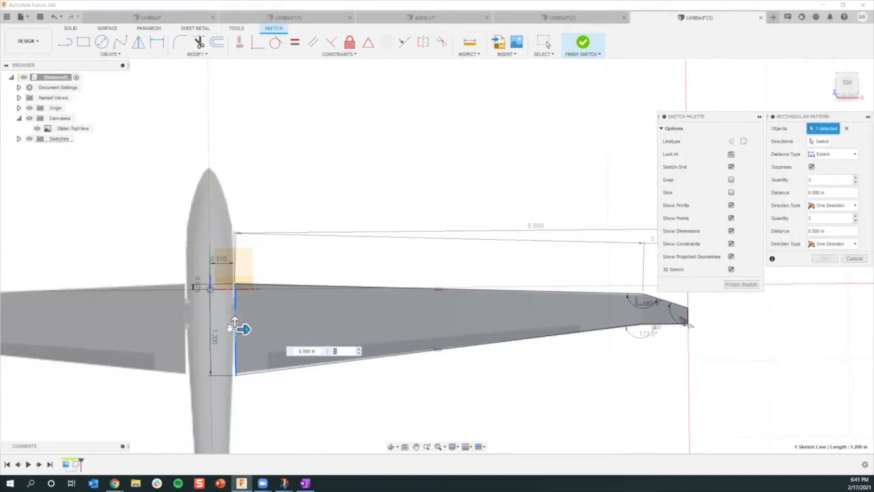
pyautogui.click(819, 140)
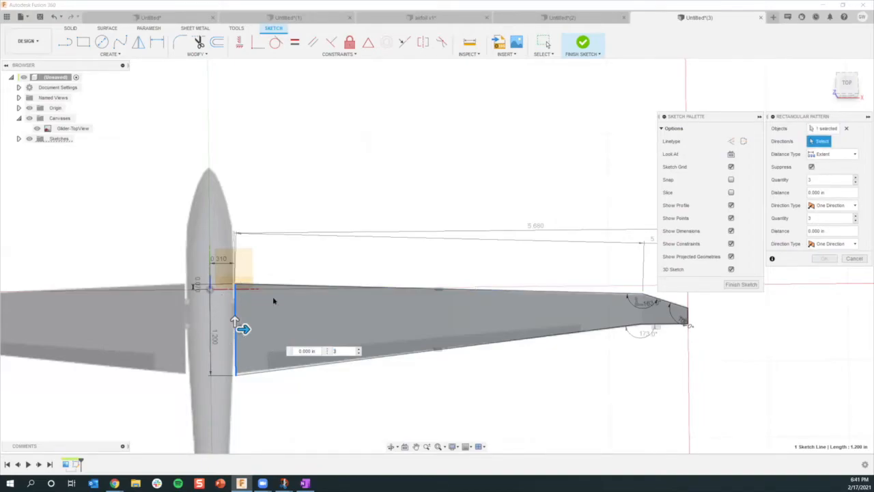
pyautogui.keyDown('shift'); pyautogui.moveTo(273, 300); pyautogui.dragTo(202, 315, button='middle'); pyautogui.keyUp('shift')
pyautogui.click(516, 268)
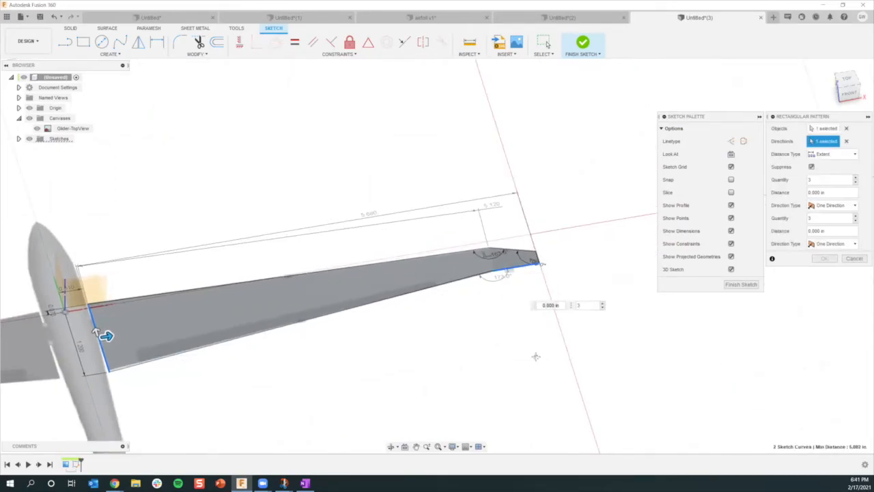
pyautogui.moveTo(193, 345); pyautogui.dragTo(322, 341, button='middle')
pyautogui.press('Tab')
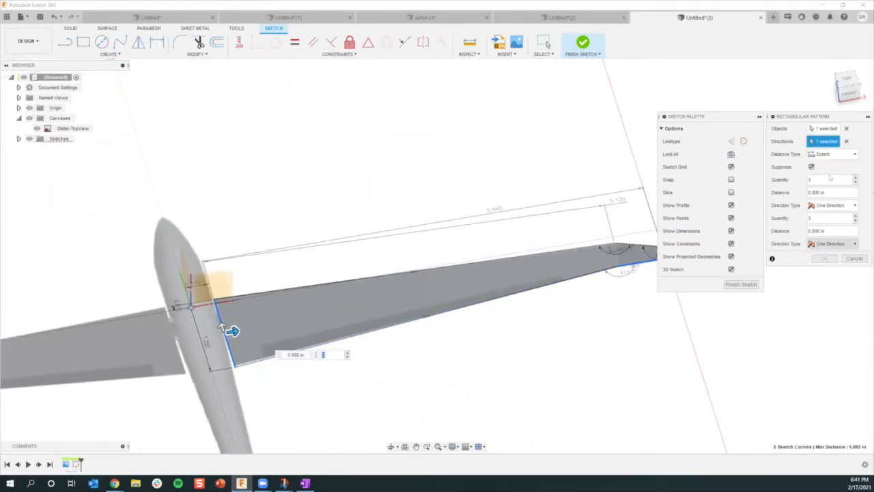
# Set the pattern's extent distance in the first direction to the total_length parameter.
pyautogui.click(832, 179)
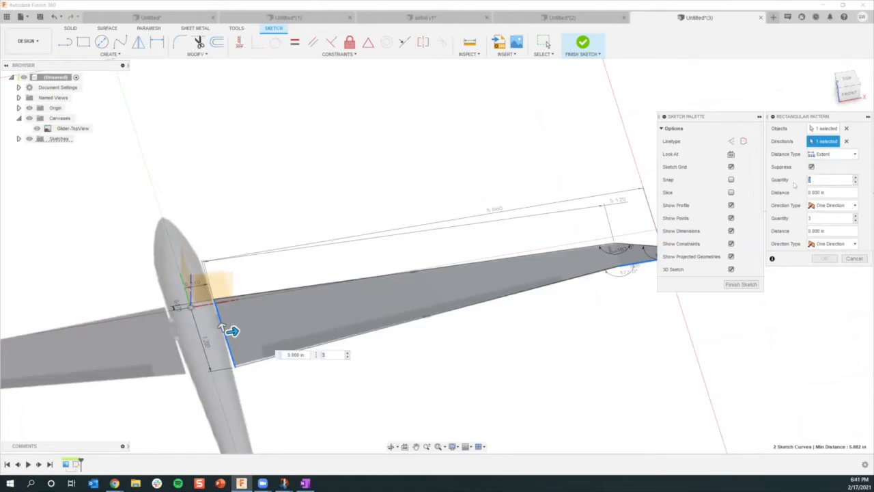
pyautogui.click(825, 193)
pyautogui.moveTo(840, 196); pyautogui.dragTo(785, 196)
pyautogui.press('BackSpace')
pyautogui.scroll(-2, 513, 328)
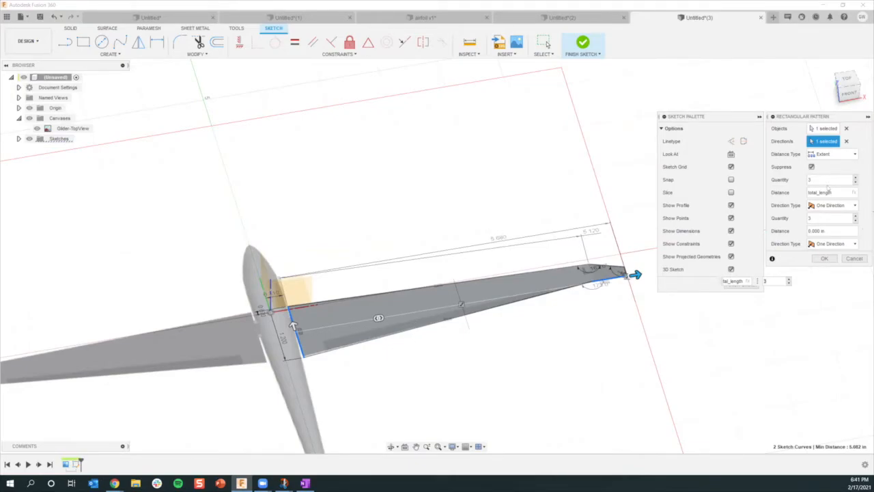
# Try increasing the pattern's quantity along the wing up to 10 instances.
pyautogui.click(855, 177)
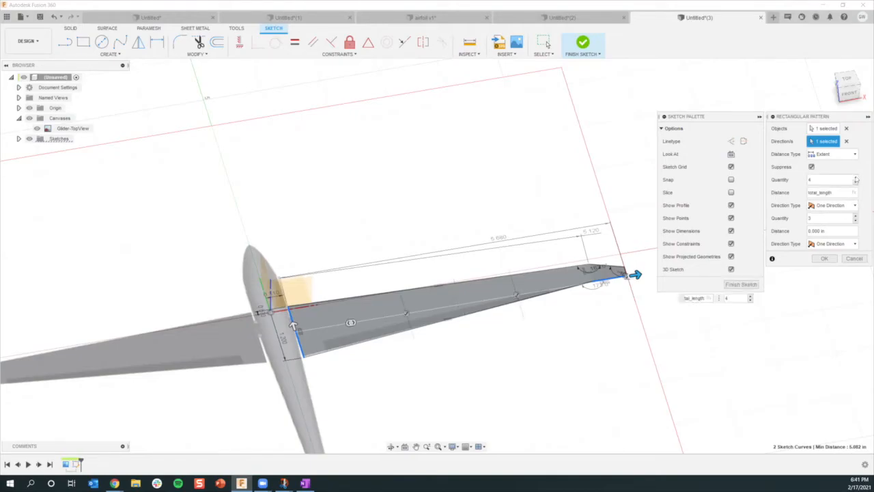
pyautogui.click(855, 176)
pyautogui.keyDown('shift'); pyautogui.moveTo(585, 332); pyautogui.dragTo(658, 306, button='middle'); pyautogui.keyUp('shift')
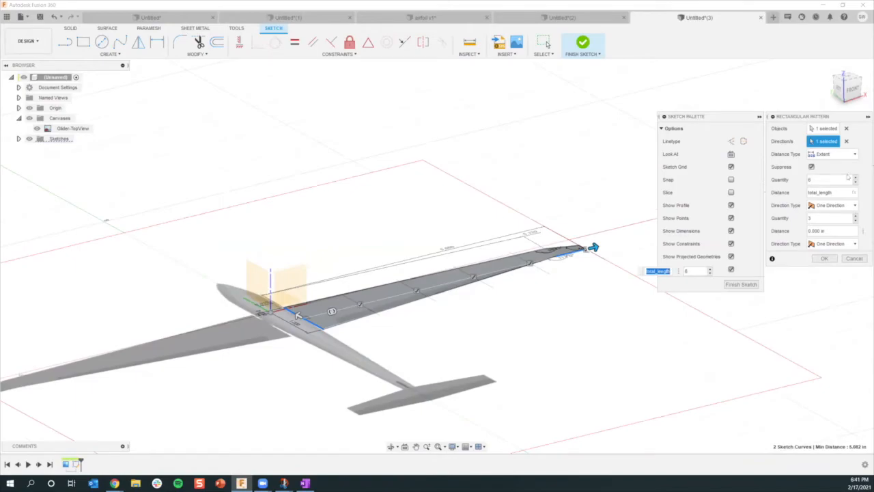
pyautogui.click(856, 177)
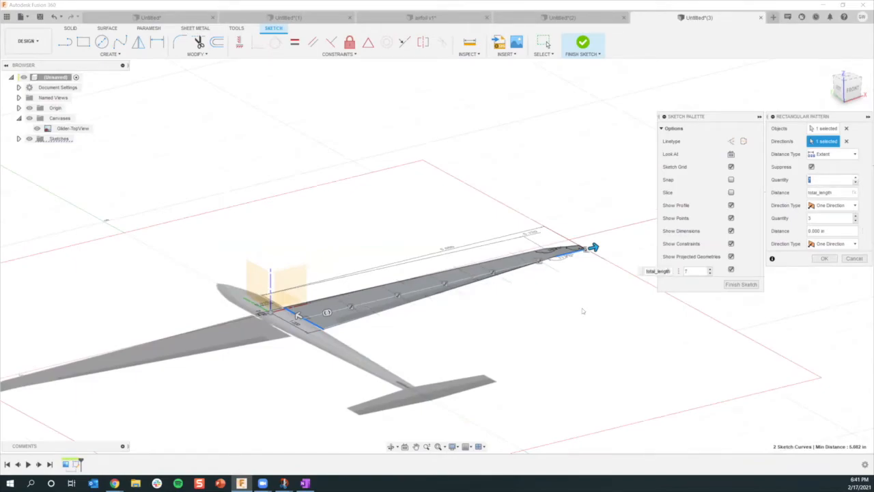
pyautogui.keyDown('shift'); pyautogui.moveTo(582, 312); pyautogui.dragTo(371, 351, button='middle'); pyautogui.keyUp('shift')
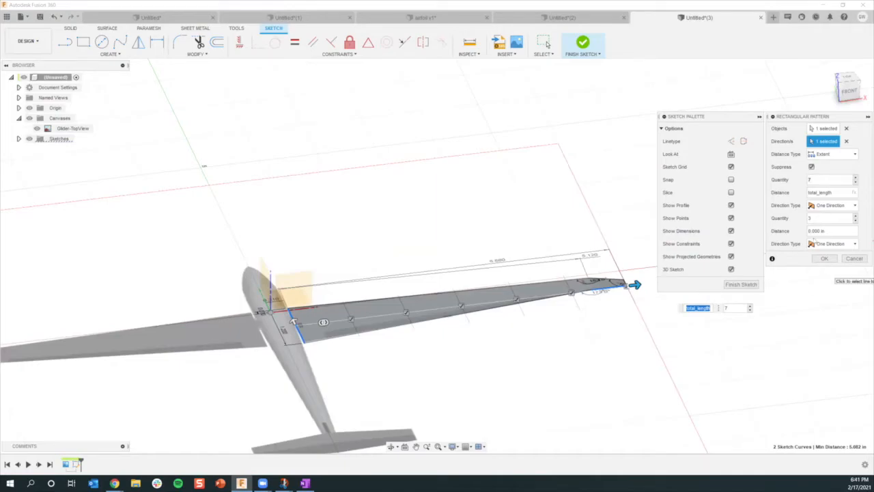
pyautogui.click(856, 178)
pyautogui.click(856, 178)
pyautogui.click(856, 178)
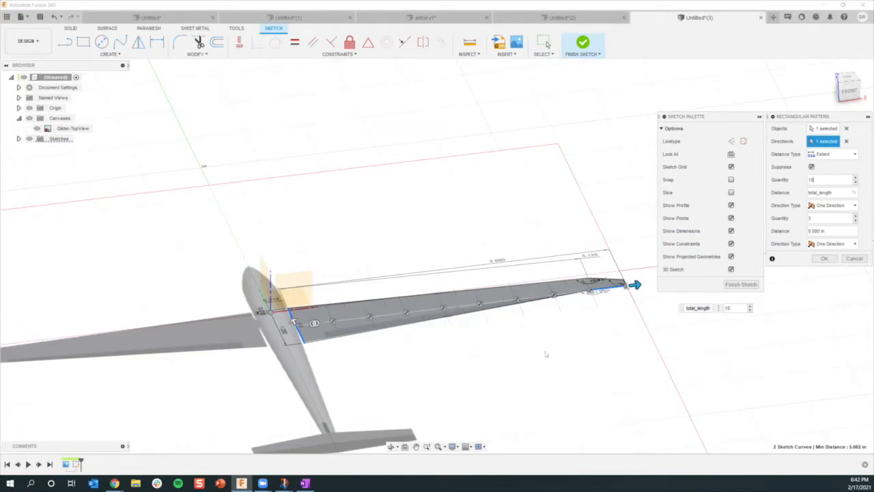
pyautogui.moveTo(550, 365)
pyautogui.keyDown('shift'); pyautogui.mouseDown(button='middle')
pyautogui.moveTo(562, 361)
pyautogui.moveTo(556, 365)
pyautogui.mouseUp(button='middle'); pyautogui.keyUp('shift')
# Set the pattern's quantity along the wing to 7, create the pattern, and finish the sketch.
pyautogui.moveTo(831, 176); pyautogui.dragTo(803, 177)
pyautogui.write('6')
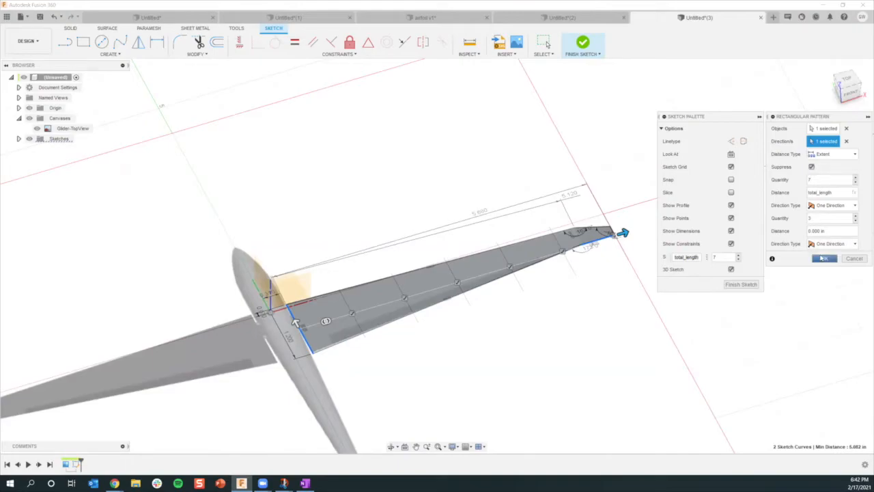
pyautogui.click(822, 259)
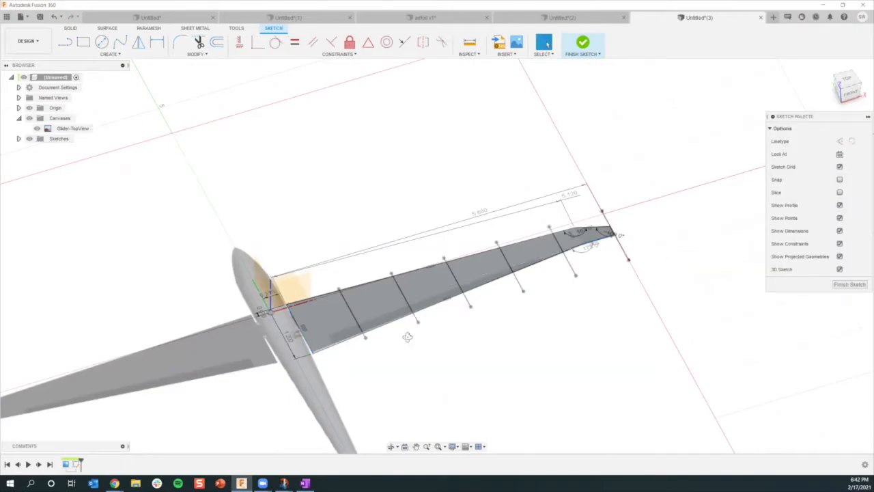
pyautogui.keyDown('shift'); pyautogui.moveTo(407, 336); pyautogui.dragTo(433, 339, button='middle'); pyautogui.keyUp('shift')
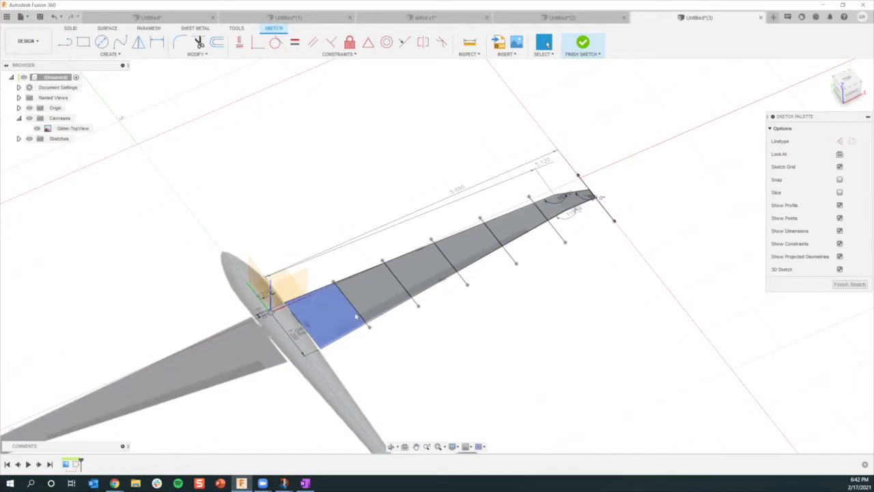
pyautogui.click(582, 43)
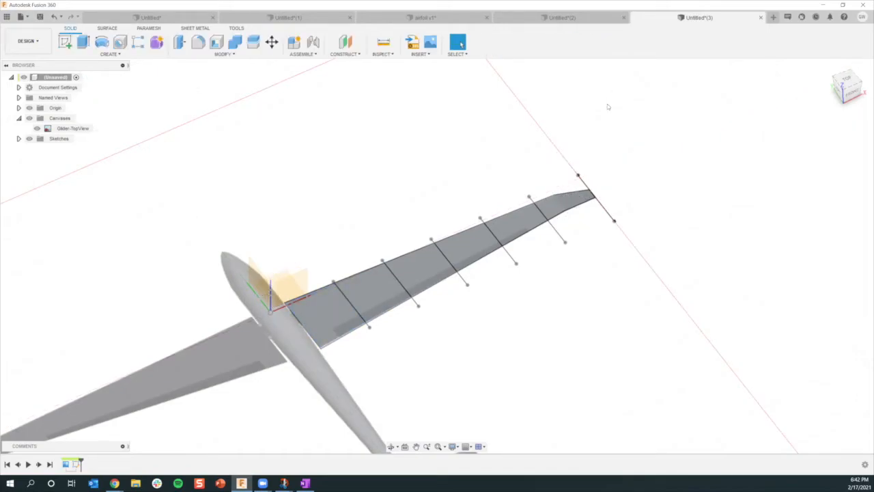
# Create a construction plane at a 90-degree angle through the wing's root line.
pyautogui.click(345, 54)
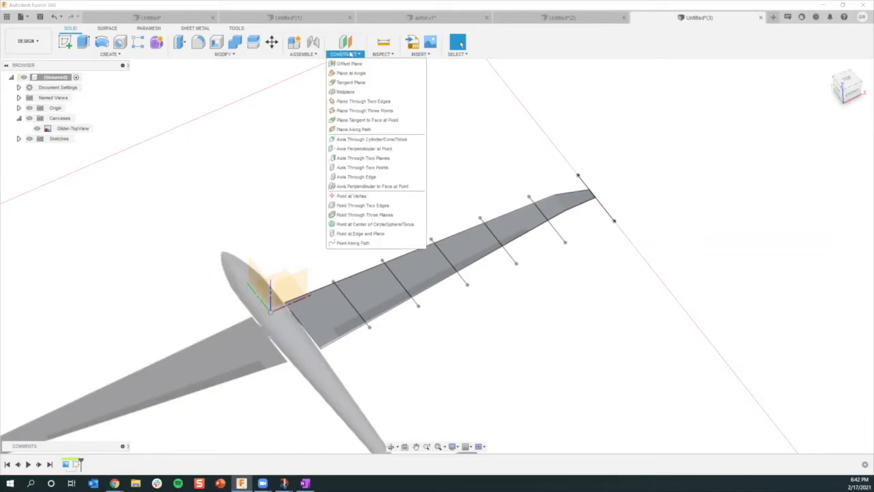
pyautogui.click(352, 73)
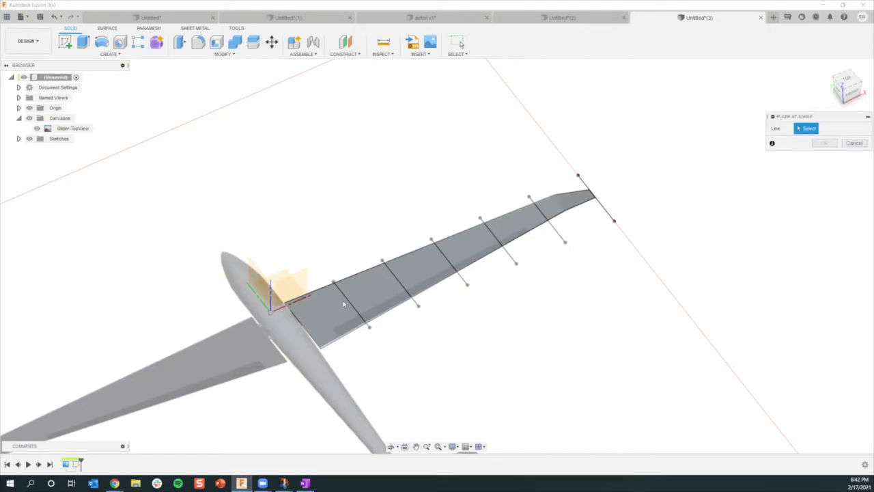
pyautogui.scroll(2, 318, 343)
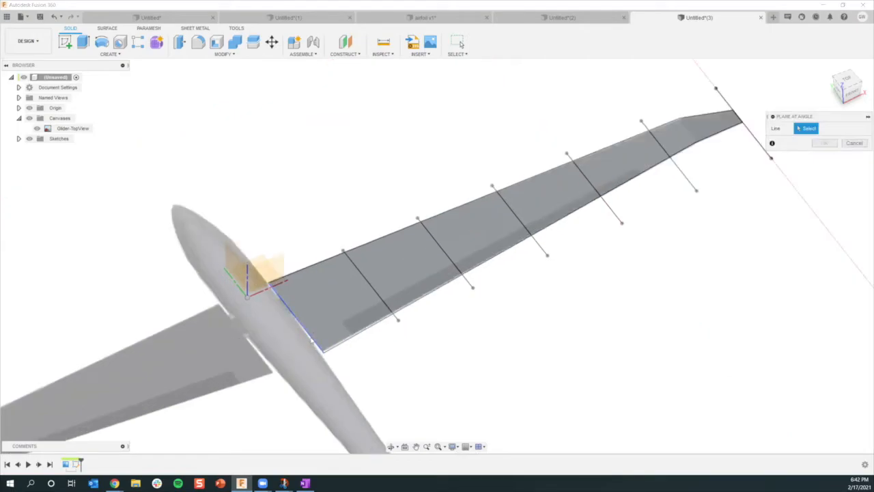
pyautogui.click(311, 336)
pyautogui.write('90')
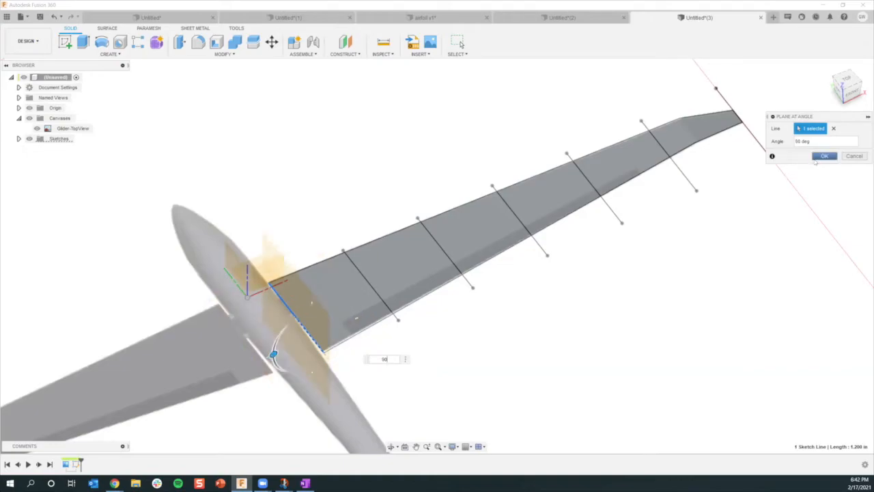
pyautogui.click(823, 156)
# Create 90-degree angled construction planes through the first and second patterned lines outboard of the wing root.
pyautogui.moveTo(319, 117); pyautogui.dragTo(320, 100)
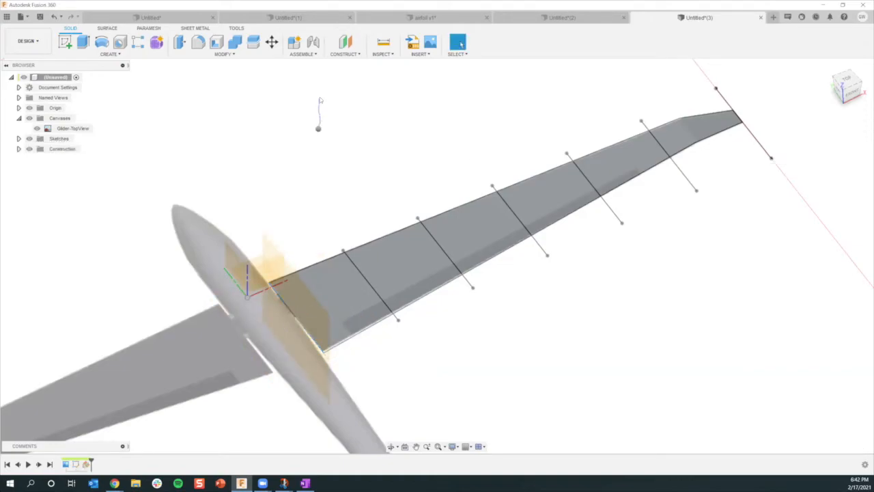
pyautogui.click(374, 289)
pyautogui.press('Return')
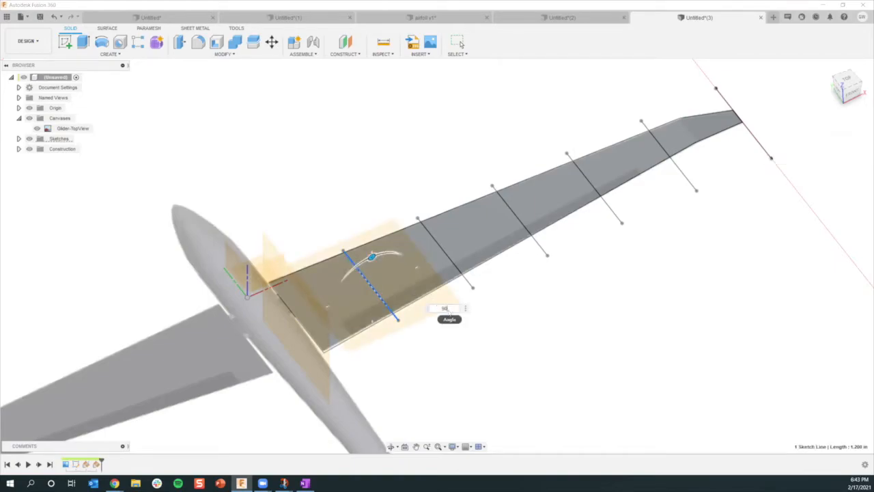
pyautogui.rightClick(378, 135)
pyautogui.click(380, 109)
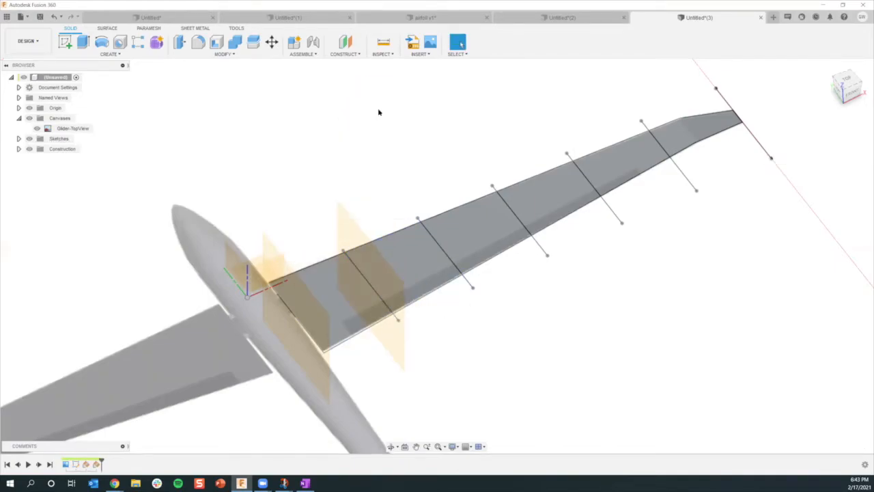
pyautogui.click(470, 275)
pyautogui.write('90')
pyautogui.press('Return')
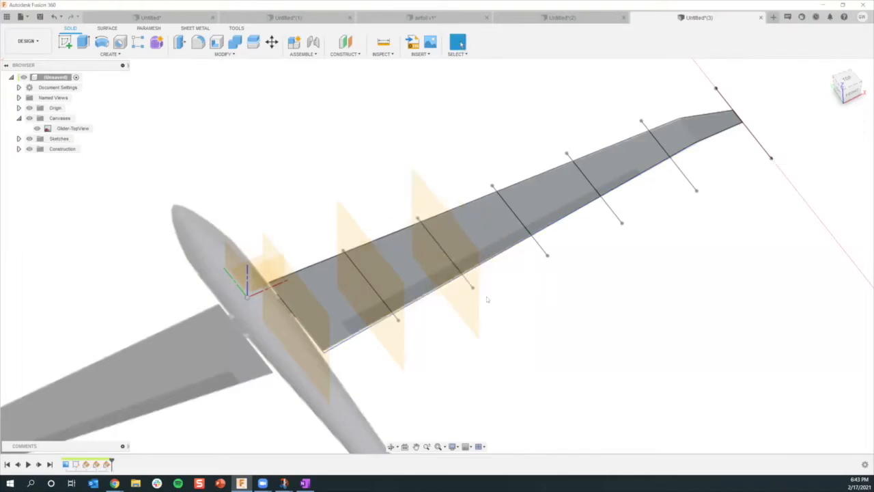
# Create 90-degree angled construction planes through the third and fourth patterned lines outboard of the wing root.
pyautogui.rightClick(557, 364)
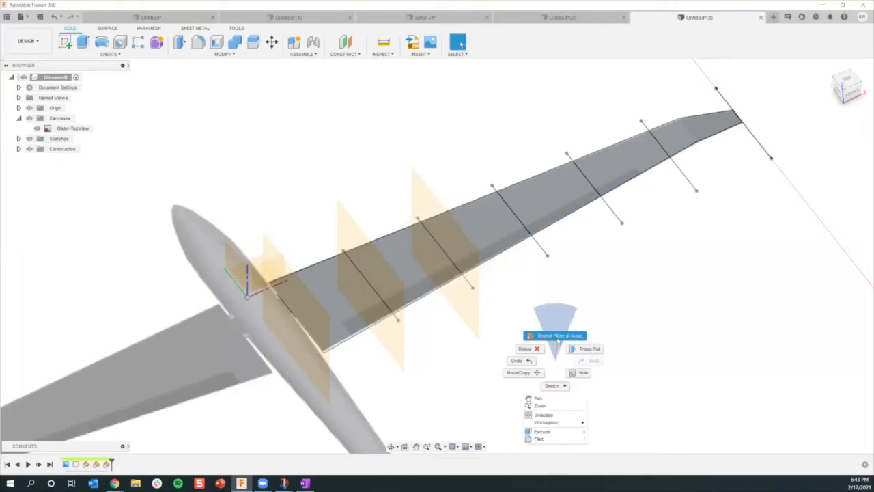
pyautogui.click(558, 335)
pyautogui.click(521, 220)
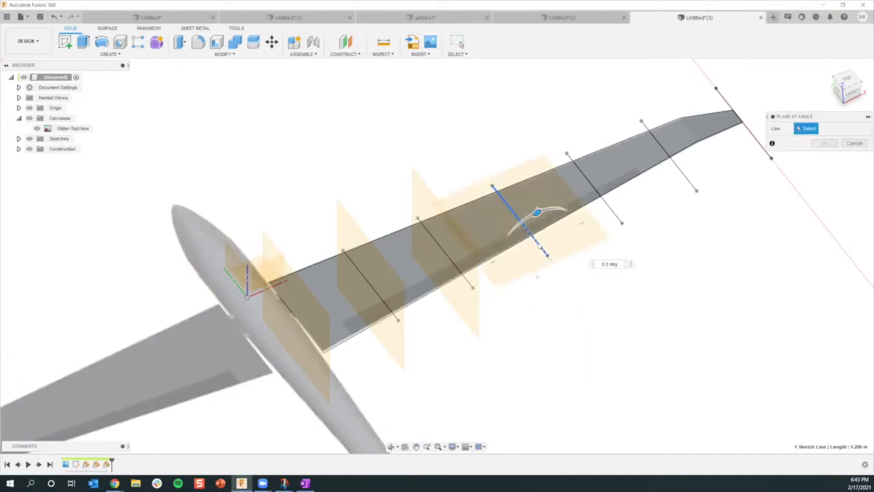
pyautogui.write('90')
pyautogui.press('Return')
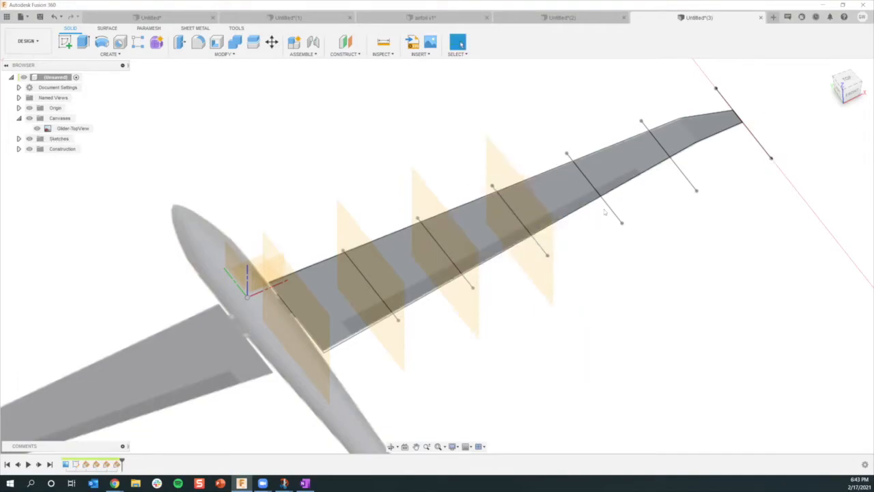
pyautogui.press('Return')
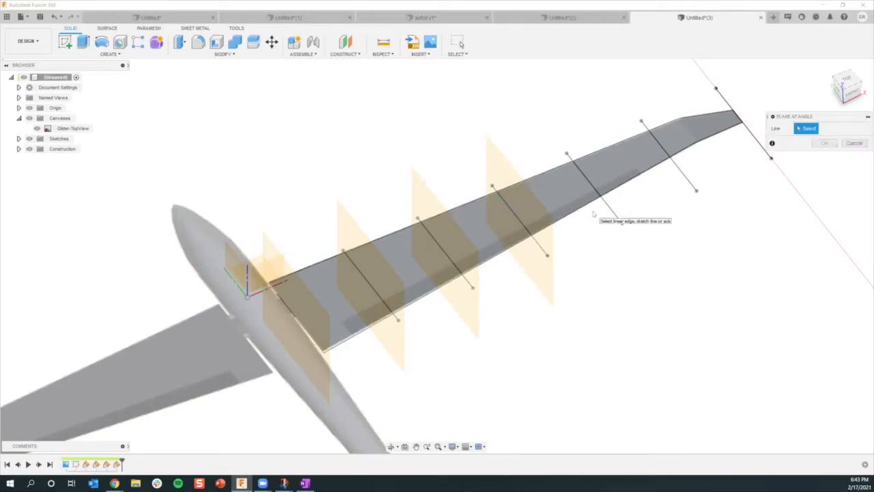
pyautogui.click(593, 187)
pyautogui.write('90')
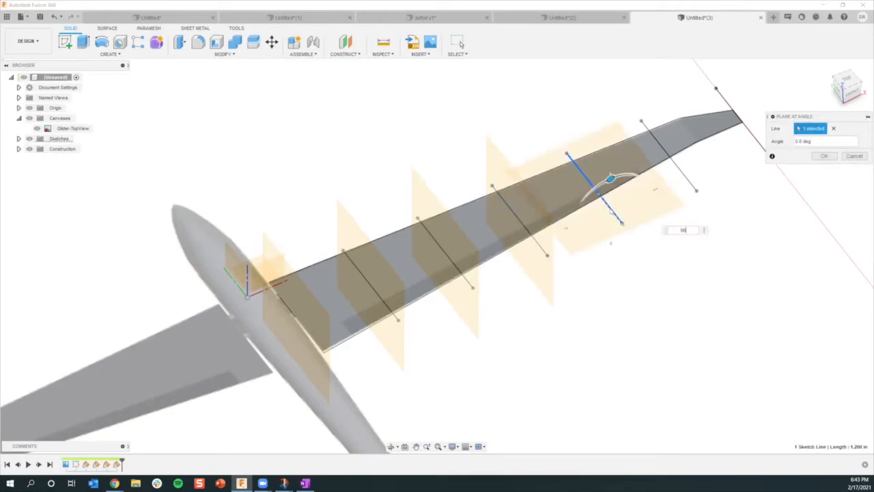
pyautogui.press('Return')
# Create 90-degree angled construction planes through the fifth patterned line and the last patterned line at the wingtip.
pyautogui.moveTo(718, 405); pyautogui.dragTo(698, 305, button='right')
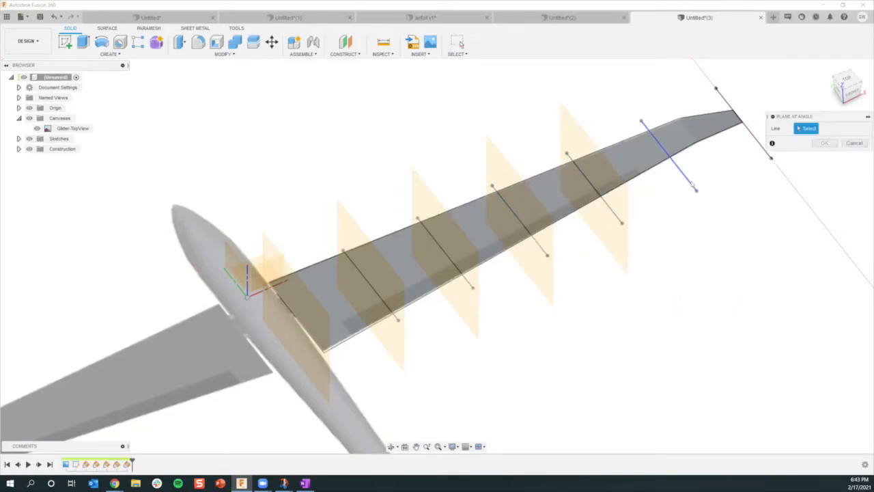
pyautogui.click(691, 183)
pyautogui.write('90')
pyautogui.press('Return')
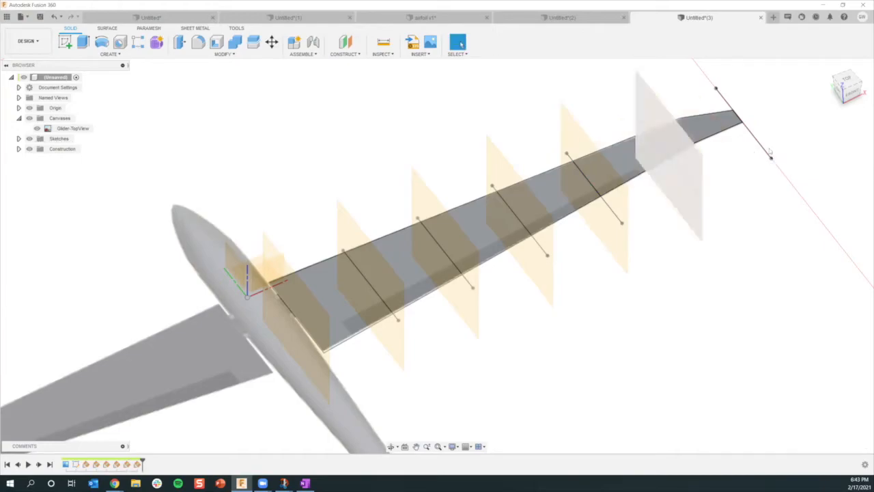
pyautogui.click(762, 148)
pyautogui.rightClick(762, 148)
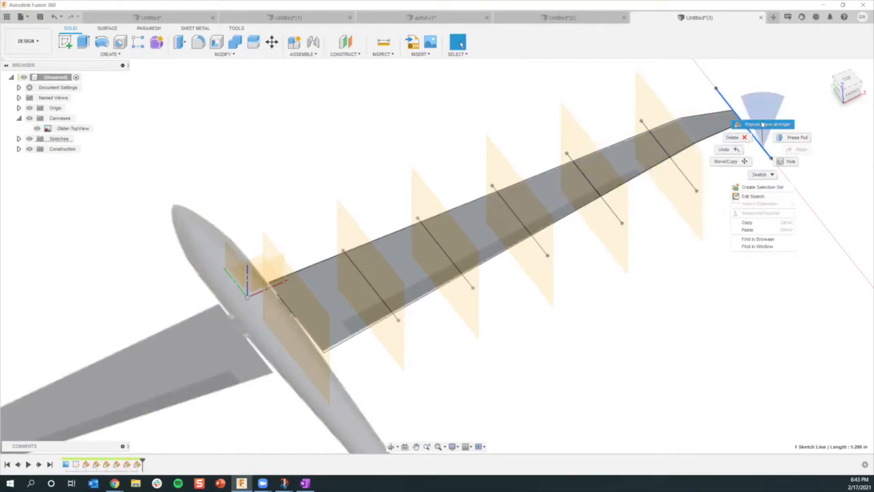
pyautogui.click(763, 124)
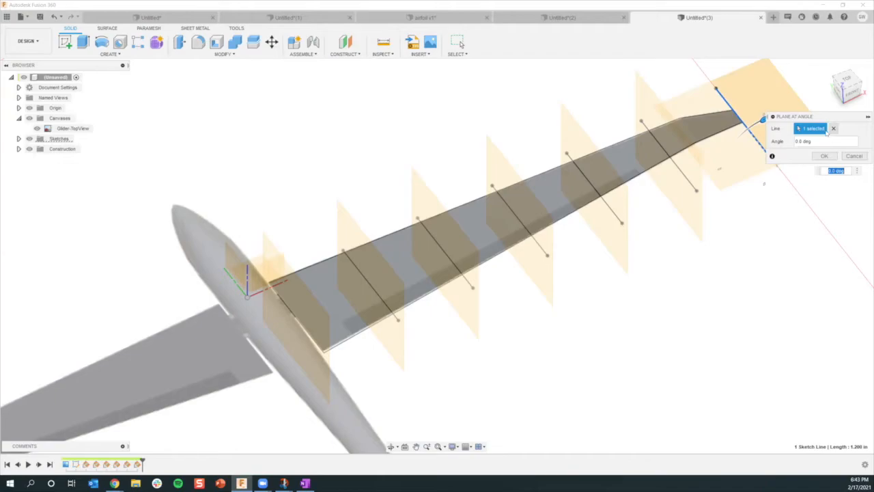
pyautogui.write('90')
pyautogui.press('Return')
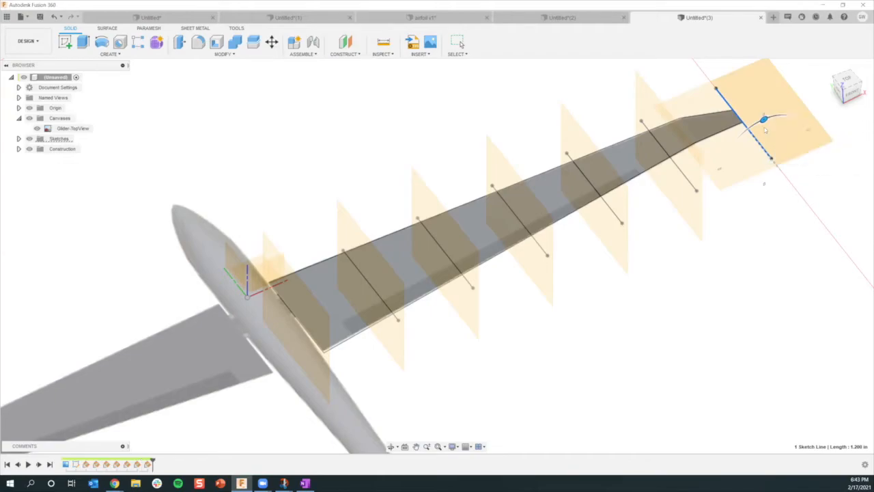
# Hide the origin planes and axes, leaving the wing's construction planes in view.
pyautogui.scroll(-3, 575, 360)
pyautogui.moveTo(564, 318)
pyautogui.keyDown('shift'); pyautogui.mouseDown(button='middle')
pyautogui.moveTo(551, 305)
pyautogui.moveTo(568, 308)
pyautogui.mouseUp(button='middle'); pyautogui.keyUp('shift')
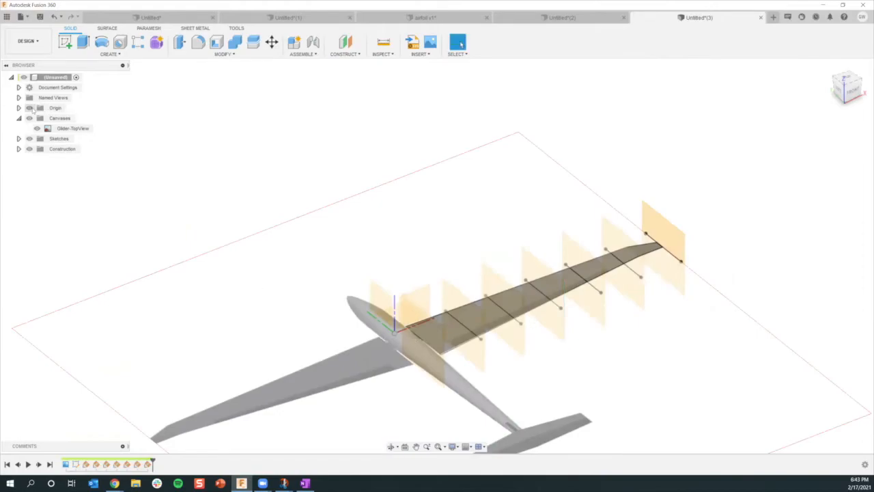
pyautogui.click(47, 108)
pyautogui.press('v')
pyautogui.moveTo(412, 183); pyautogui.dragTo(446, 154, button='middle')
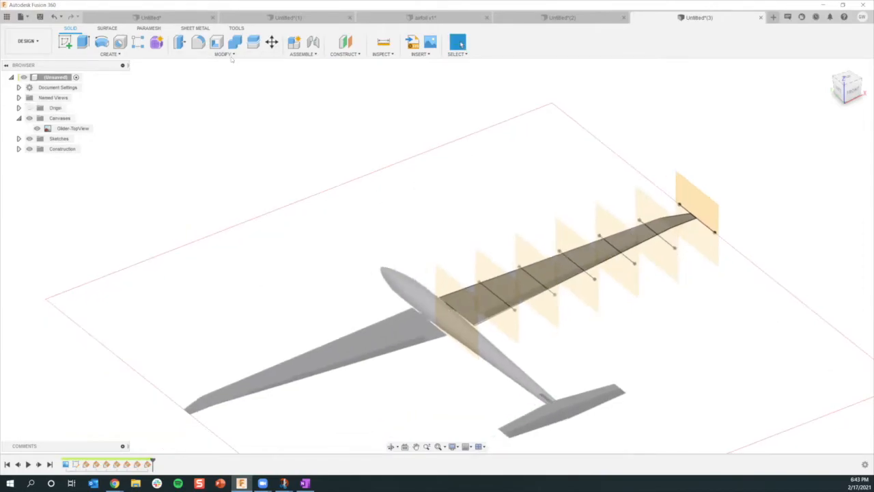
# Open the model parameters, look at the wing from the top and set total_length to 7 in.
pyautogui.click(232, 58)
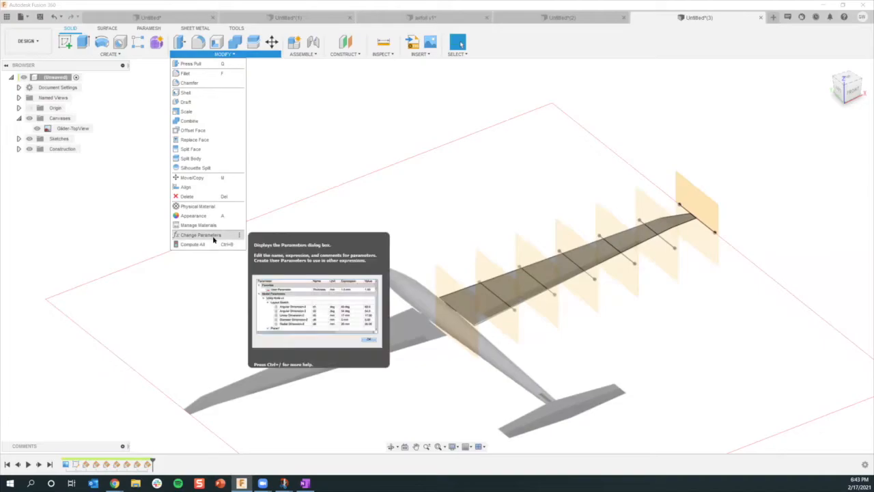
pyautogui.click(212, 239)
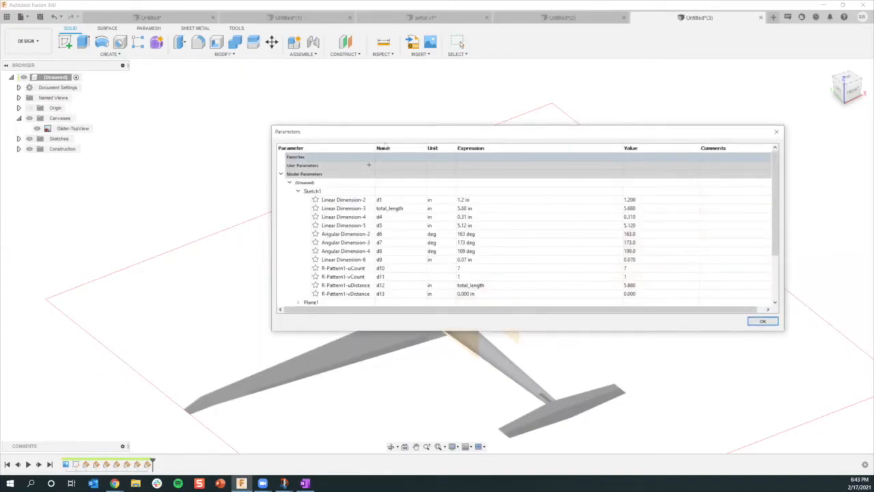
pyautogui.moveTo(503, 133); pyautogui.dragTo(518, 79)
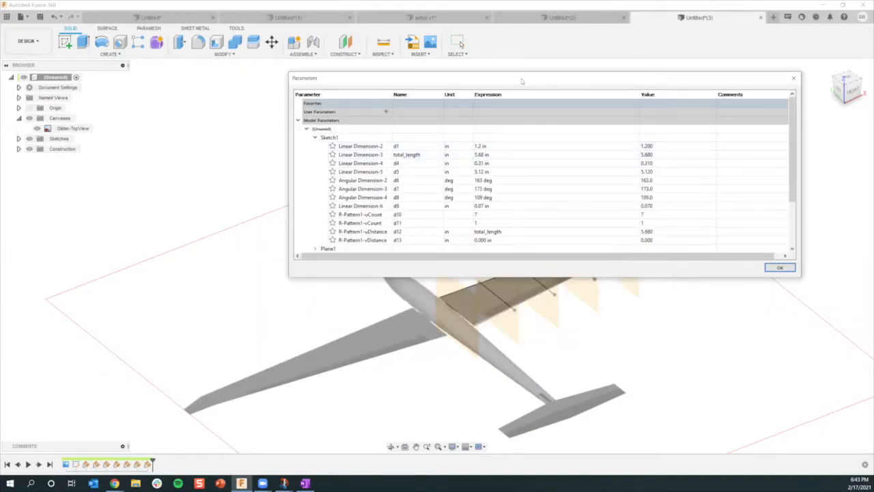
pyautogui.moveTo(437, 72); pyautogui.dragTo(360, 30)
pyautogui.click(846, 82)
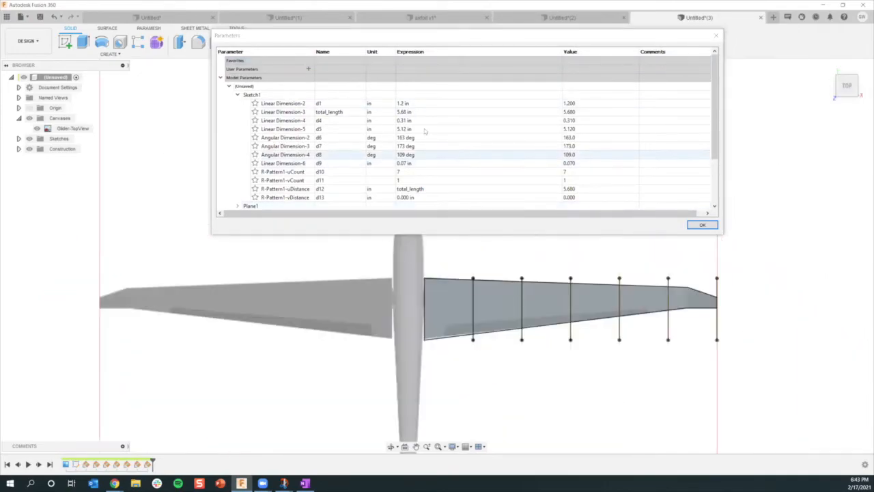
pyautogui.click(412, 111)
pyautogui.click(412, 110)
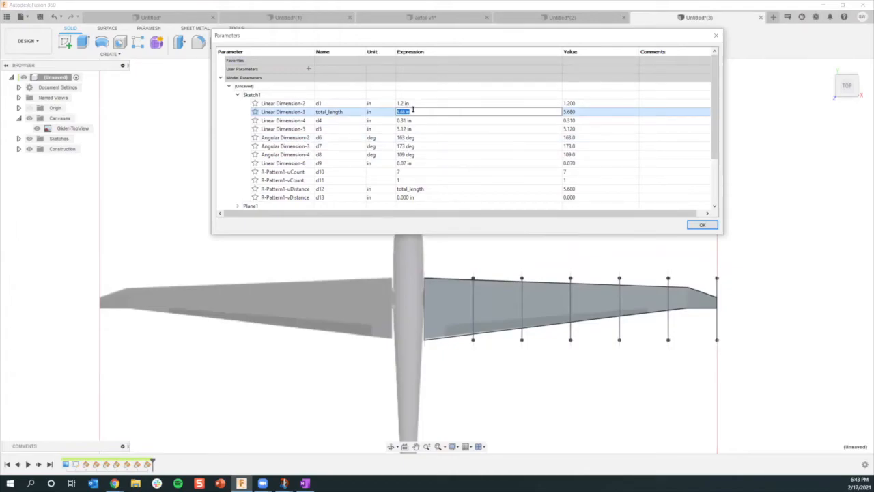
pyautogui.write('1')
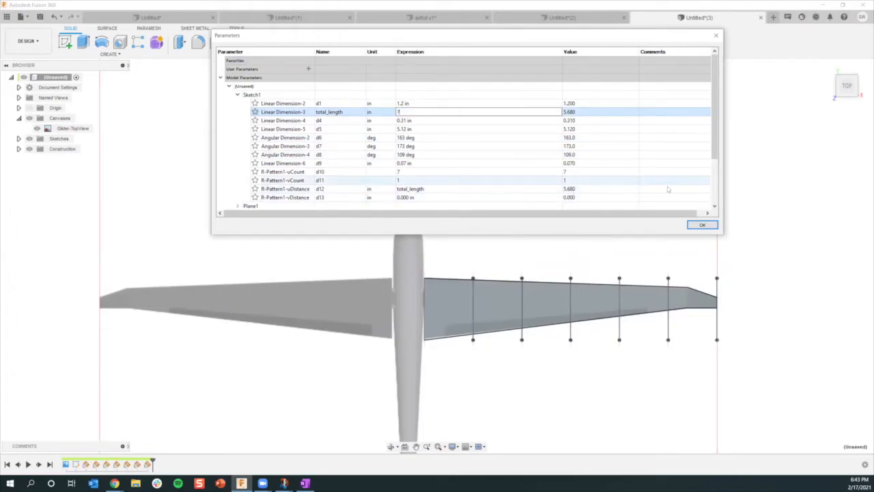
pyautogui.click(667, 186)
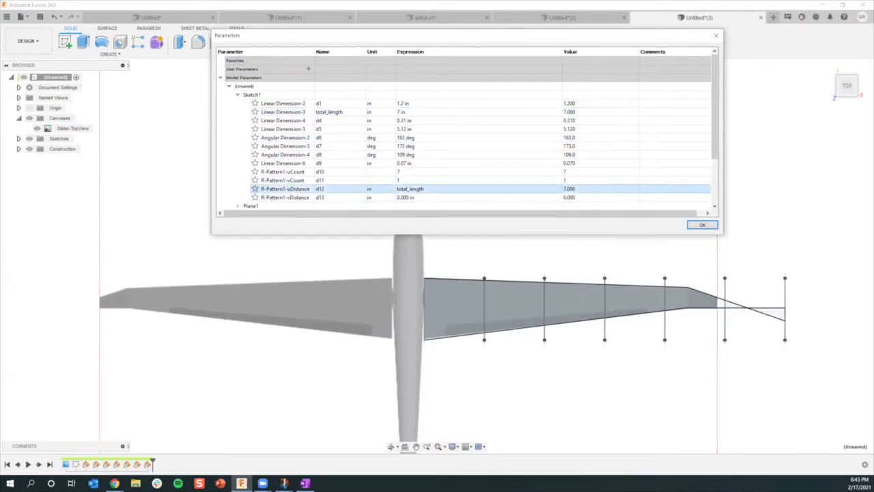
# Set the total_length parameter to 6 in and look at the wing's construction planes at an angle.
pyautogui.click(406, 112)
pyautogui.write('4')
pyautogui.press('Return')
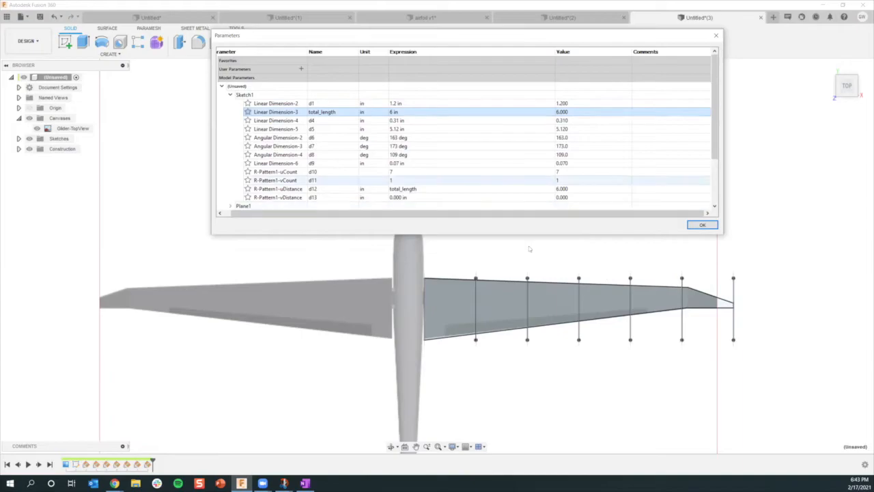
pyautogui.keyDown('shift'); pyautogui.moveTo(540, 350); pyautogui.dragTo(530, 318, button='middle'); pyautogui.keyUp('shift')
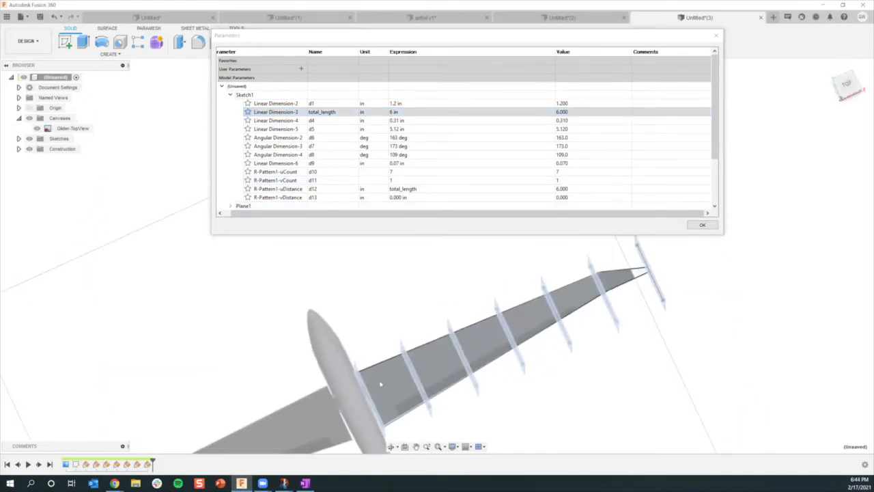
pyautogui.keyDown('shift'); pyautogui.moveTo(419, 396); pyautogui.dragTo(423, 381, button='middle'); pyautogui.keyUp('shift')
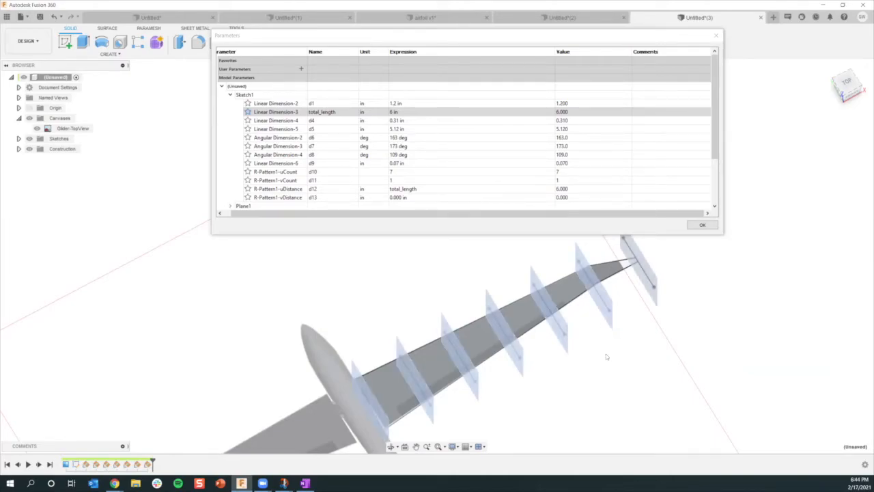
# Set the total_length parameter to 5.68 in and close the parameters dialog.
pyautogui.doubleClick(420, 112)
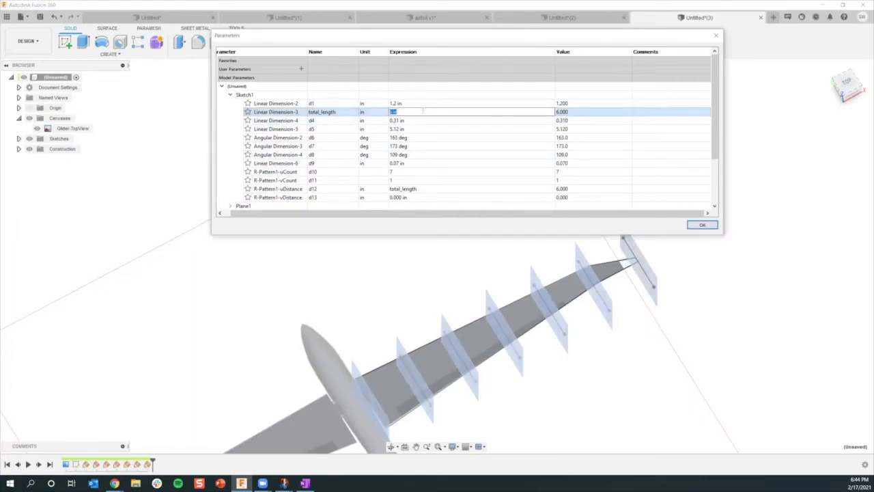
pyautogui.write('4')
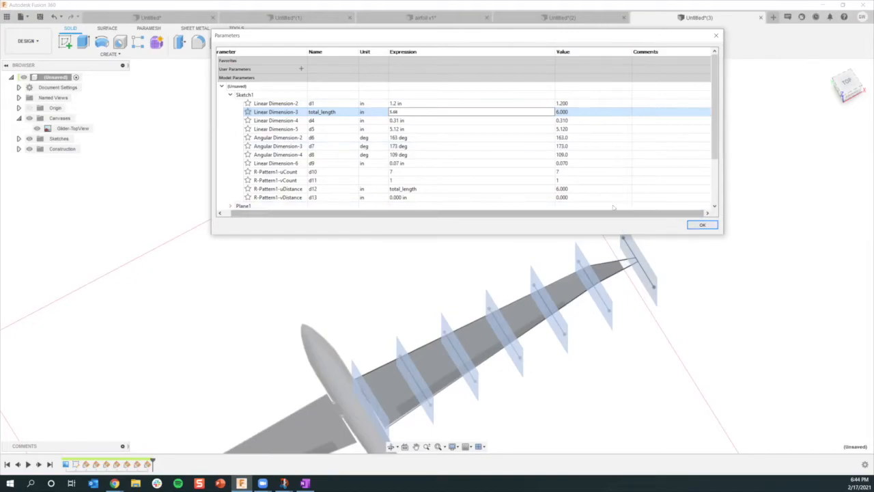
pyautogui.click(623, 181)
pyautogui.keyDown('shift'); pyautogui.moveTo(554, 355); pyautogui.dragTo(539, 353, button='middle'); pyautogui.keyUp('shift')
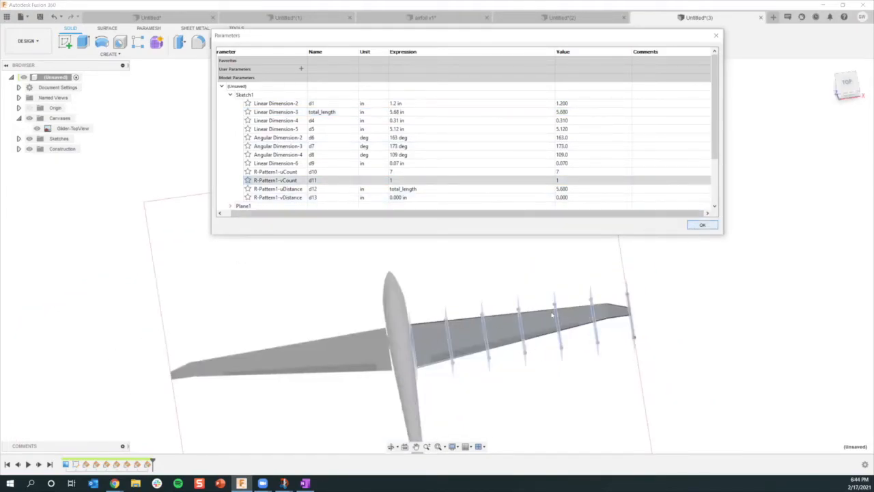
pyautogui.press('Return')
pyautogui.scroll(-2, 464, 359)
pyautogui.keyDown('shift'); pyautogui.moveTo(464, 369); pyautogui.dragTo(475, 348, button='middle'); pyautogui.keyUp('shift')
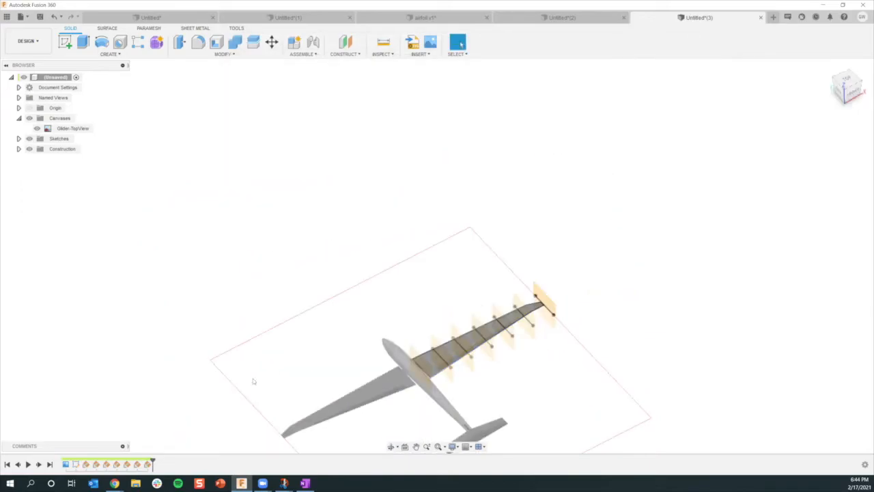
pyautogui.moveTo(415, 327); pyautogui.dragTo(427, 296, button='middle')
pyautogui.scroll(2, 518, 285)
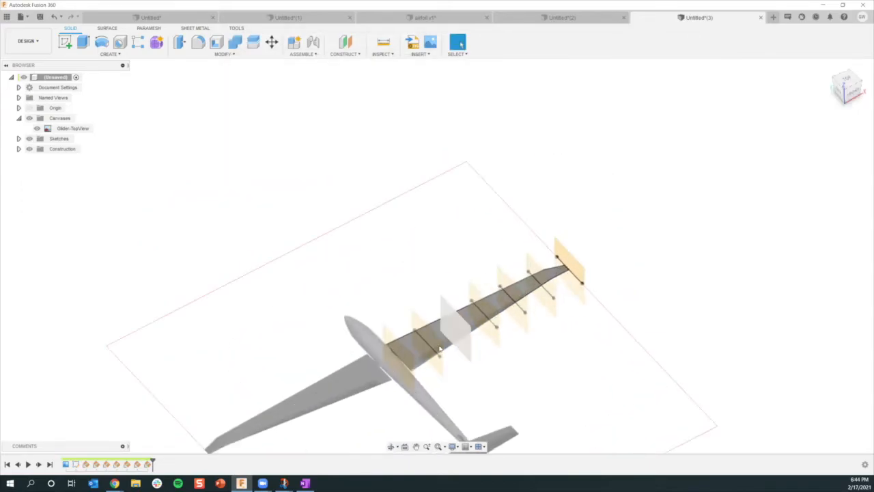
pyautogui.scroll(2, 440, 349)
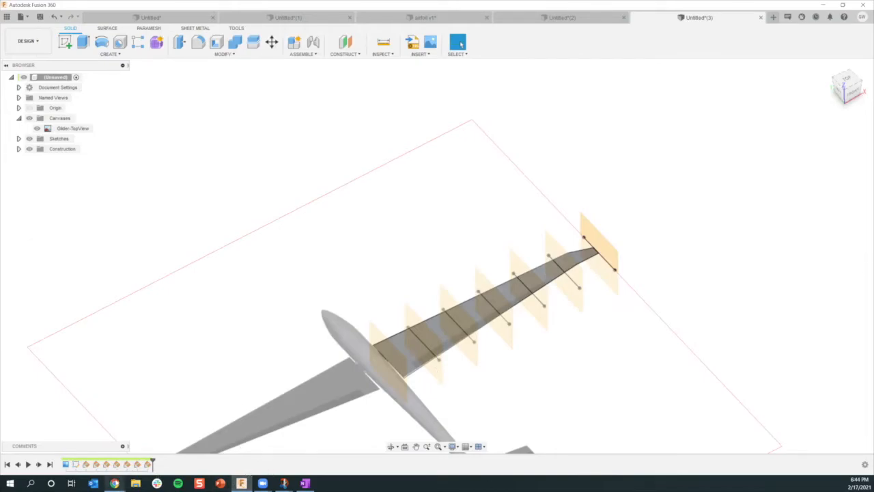
# Switch to the 20-32C airfoil page in Chrome and open its Selig format dat file.
pyautogui.moveTo(116, 481)
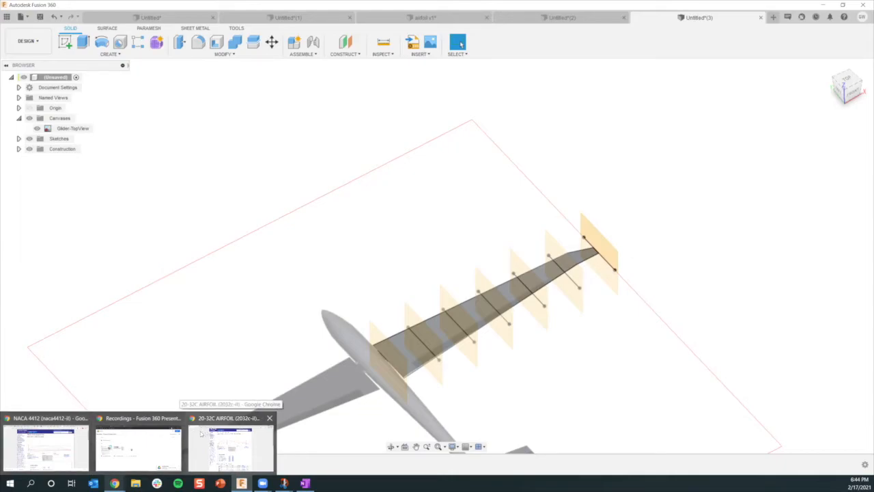
pyautogui.click(231, 447)
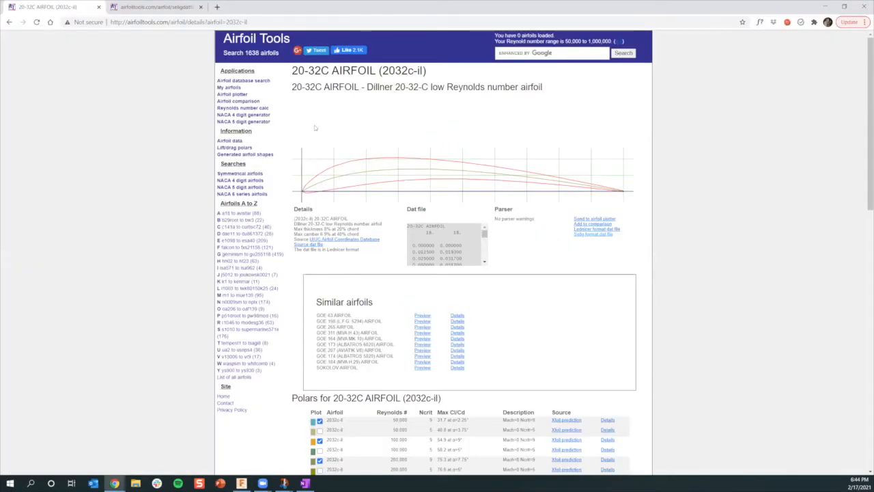
pyautogui.rightClick(598, 236)
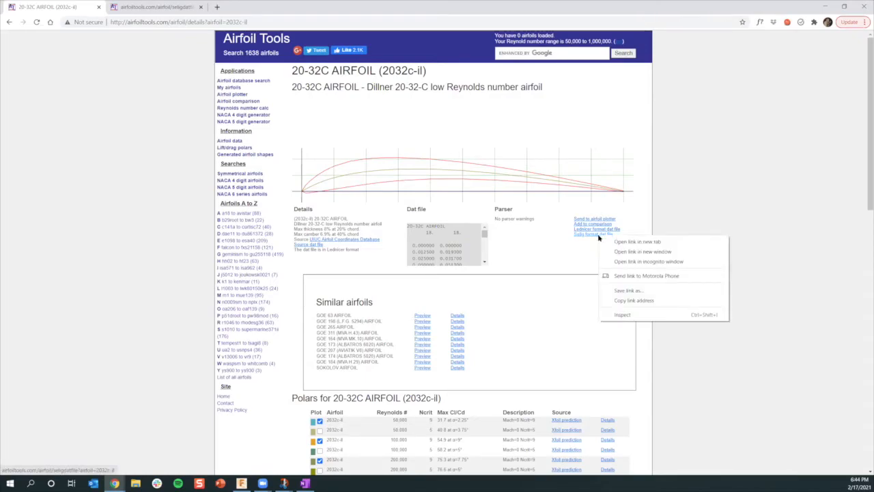
pyautogui.press('Escape')
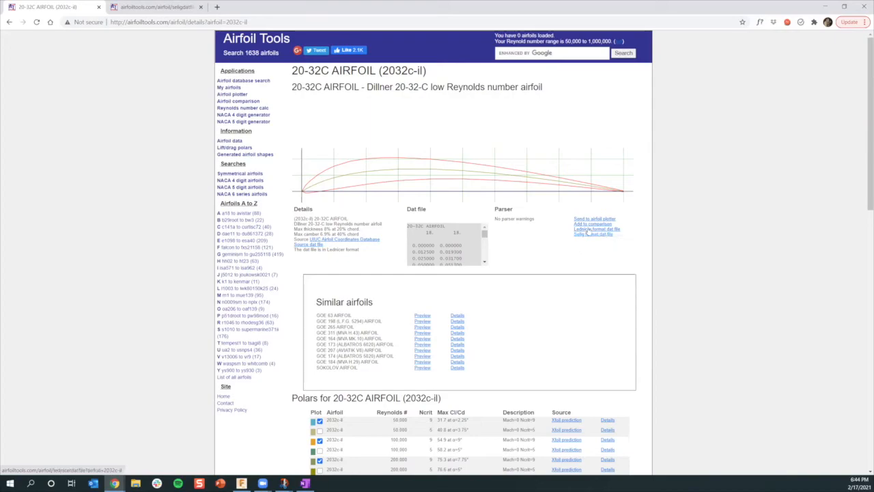
pyautogui.click(585, 236)
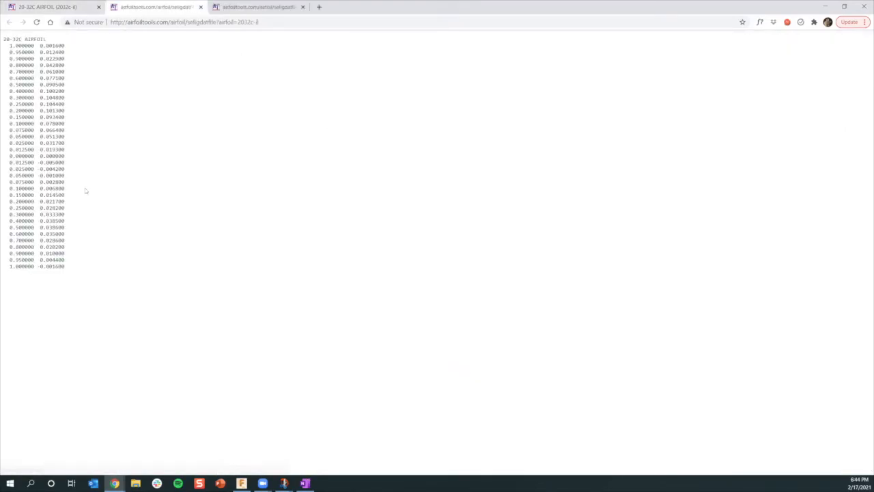
# Start saving the 20-32C coordinate page as a file in the point clouds folder under Resources.
pyautogui.rightClick(45, 130)
pyautogui.click(71, 168)
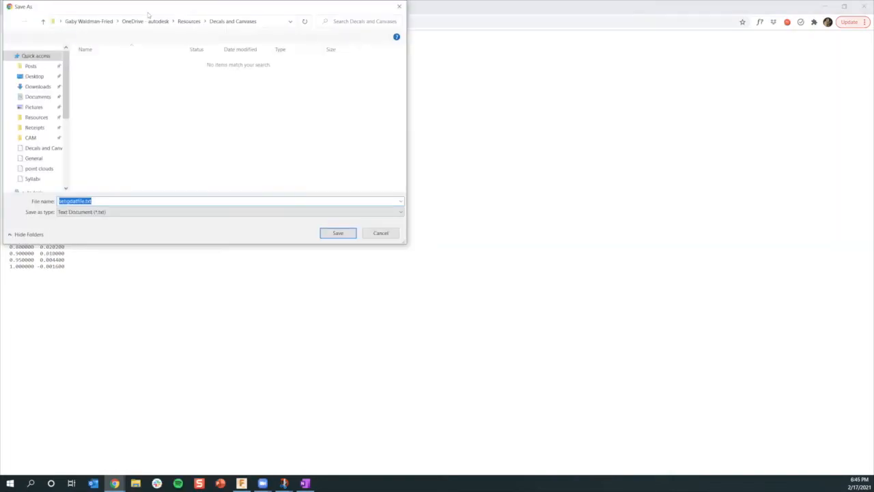
pyautogui.moveTo(148, 7); pyautogui.dragTo(476, 108)
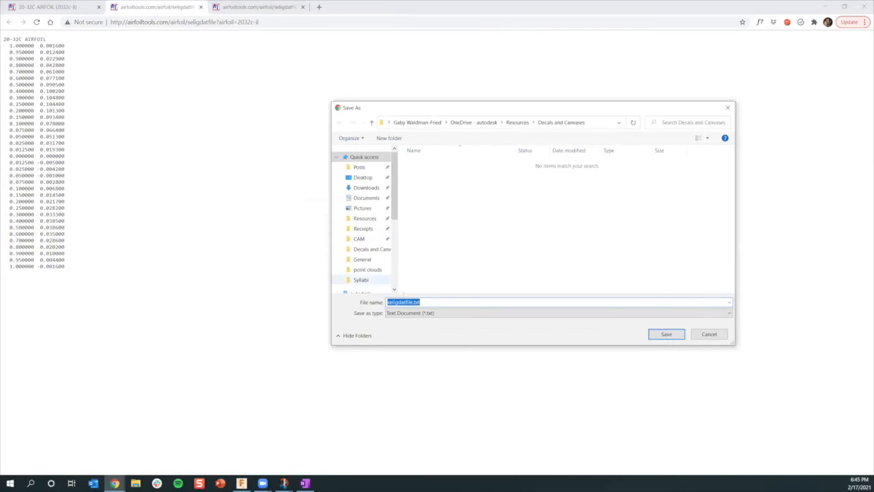
pyautogui.click(408, 302)
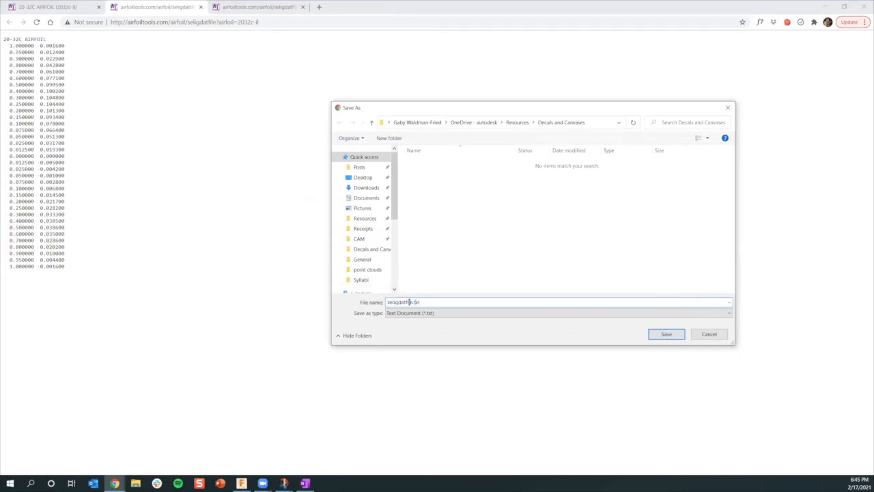
pyautogui.click(516, 122)
pyautogui.doubleClick(430, 172)
pyautogui.click(413, 303)
pyautogui.hotkey('ctrl', 'a')
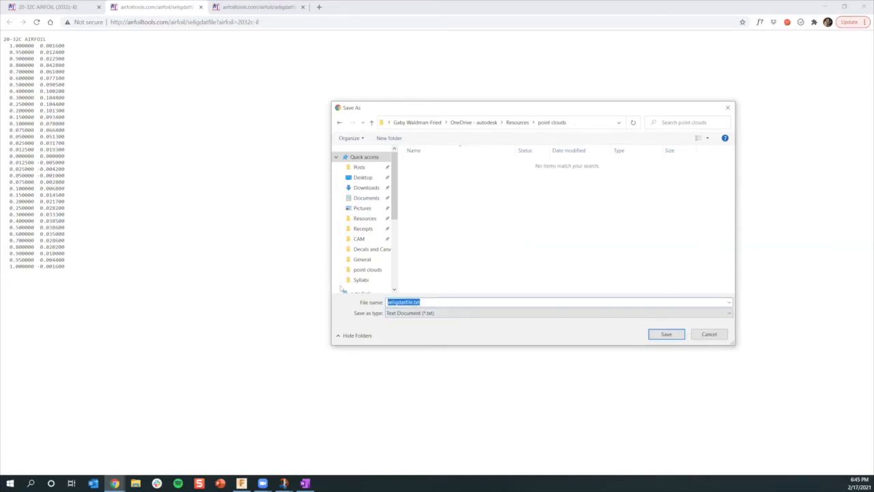
# Name the coordinate file Airfoil20-32C, set its type to All Files, and save it.
pyautogui.write('20-')
pyautogui.click(591, 318)
pyautogui.click(513, 331)
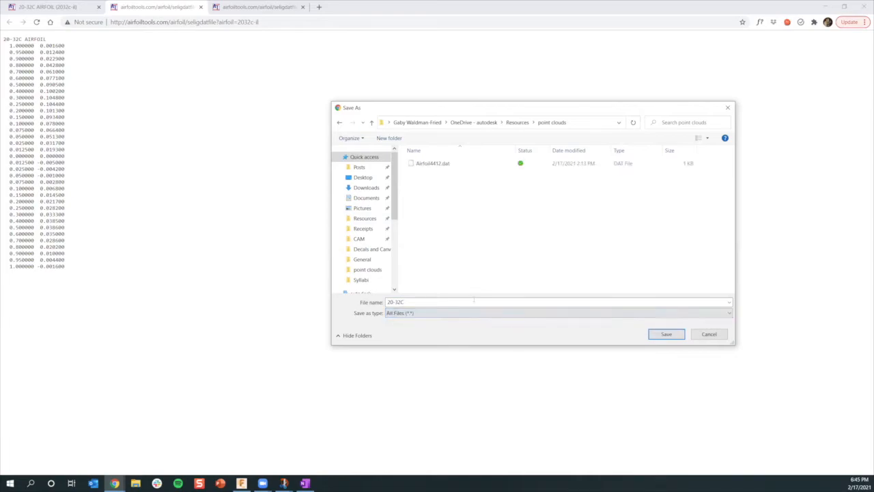
pyautogui.click(389, 303)
pyautogui.write('Airfoil')
pyautogui.click(666, 334)
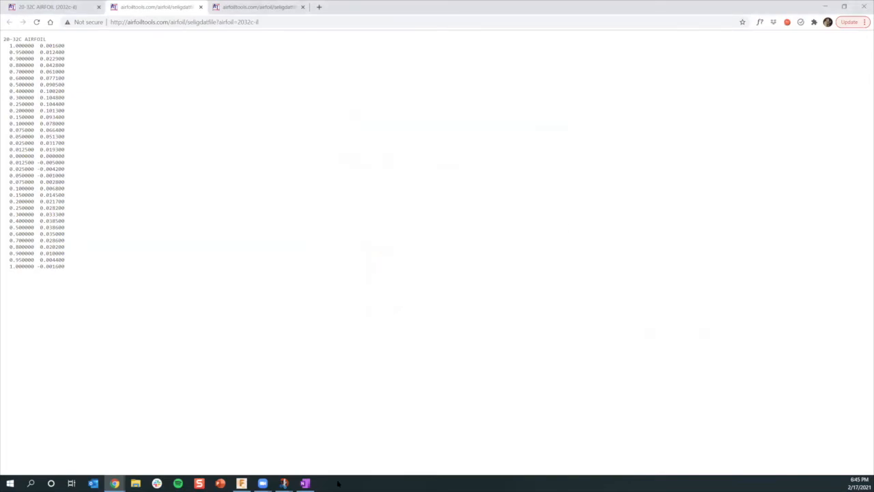
# Switch to Fusion 360, open Scripts and Add-Ins, and locate the Airfoil_DAT_to_Spline_v2.0 script under My Scripts.
pyautogui.click(241, 483)
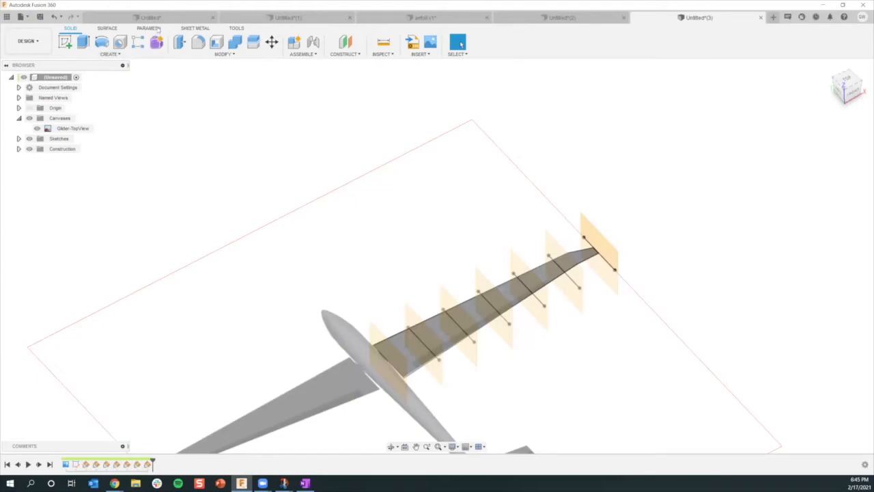
pyautogui.click(237, 29)
pyautogui.click(136, 54)
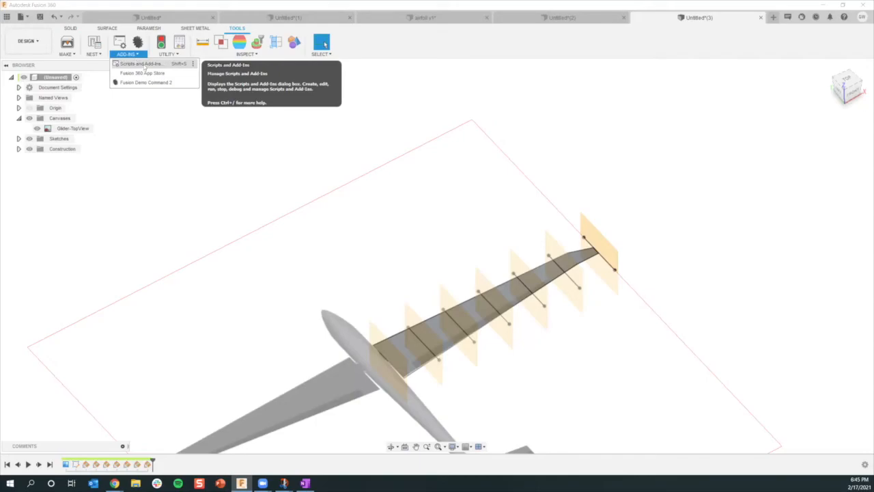
pyautogui.click(143, 64)
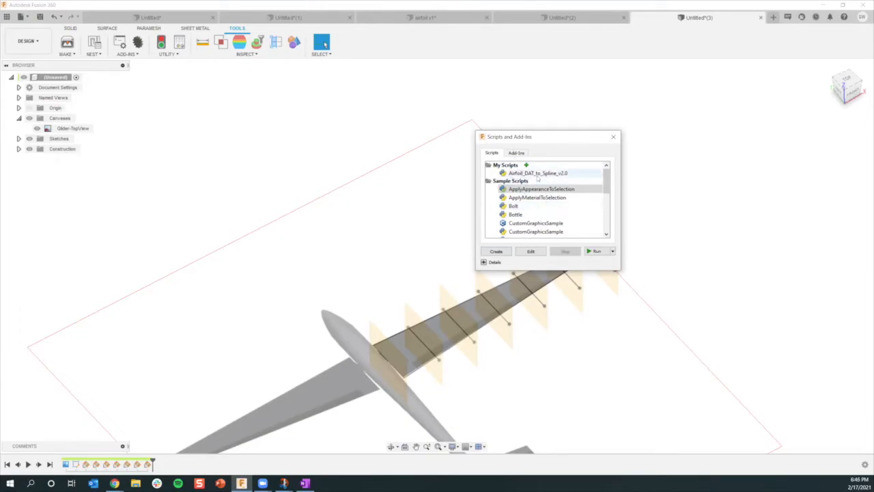
pyautogui.click(515, 173)
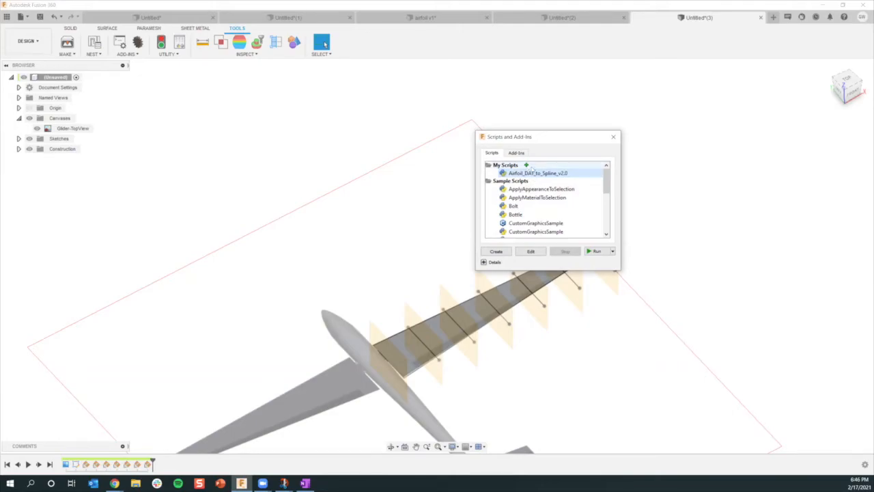
pyautogui.click(525, 164)
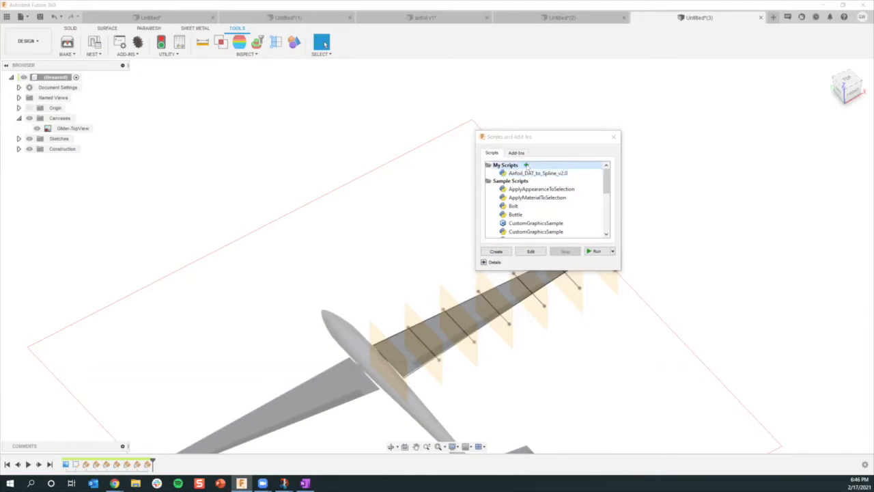
pyautogui.click(778, 334)
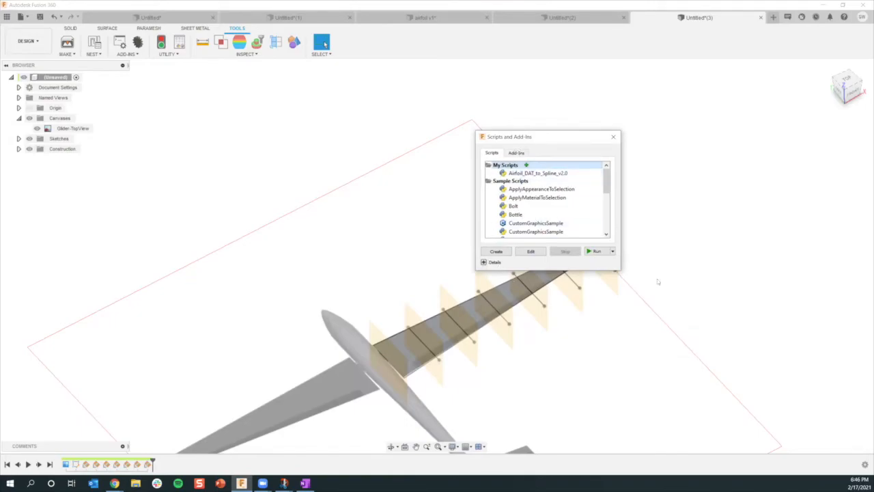
# Close the Scripts and Add-Ins dialog, open the Fusion 360 App Store, and search its apps for dat.
pyautogui.click(613, 137)
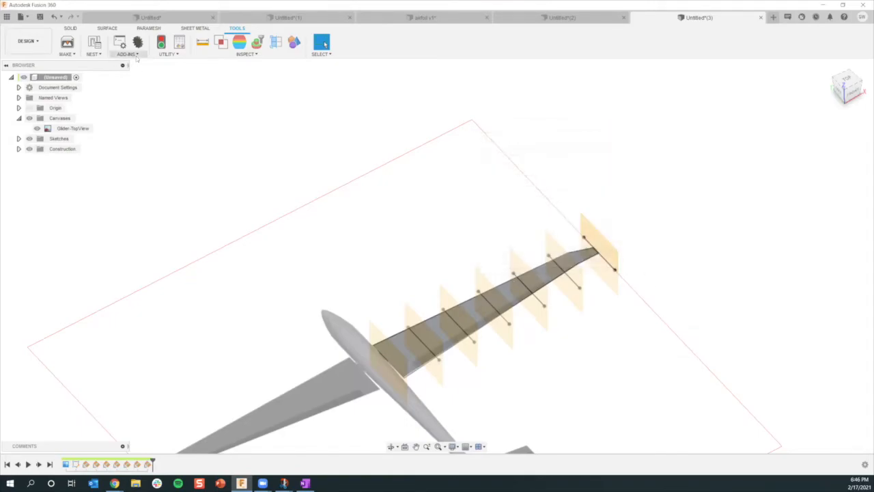
pyautogui.click(136, 53)
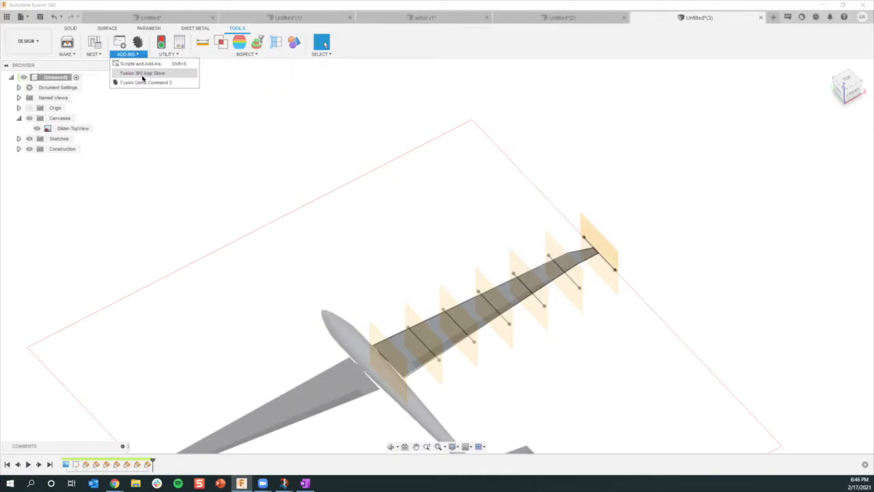
pyautogui.click(141, 75)
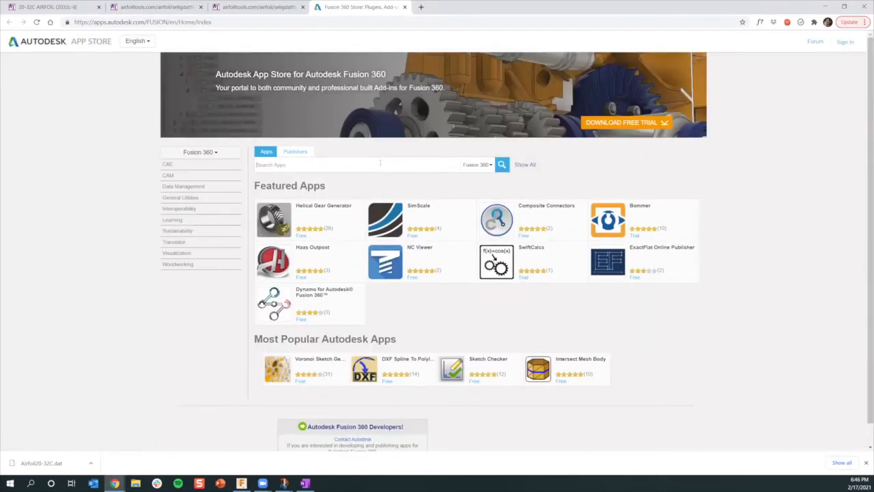
pyautogui.click(380, 162)
pyautogui.write('dat')
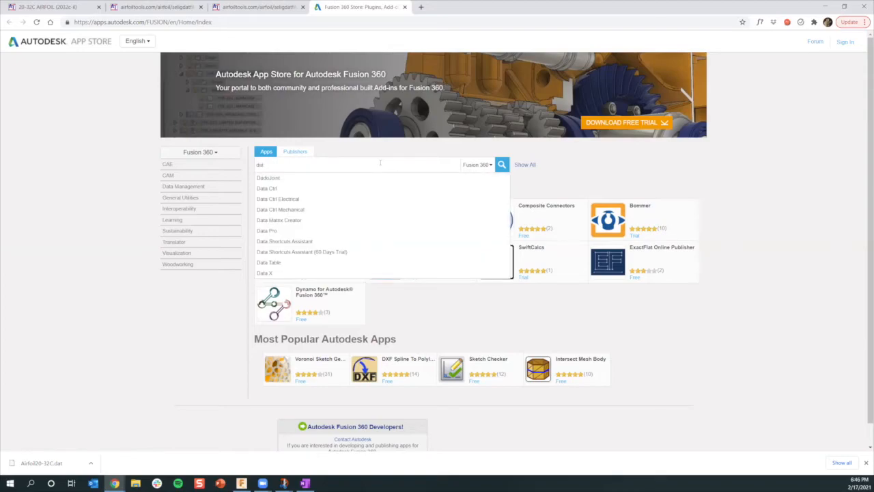
pyautogui.press('Return')
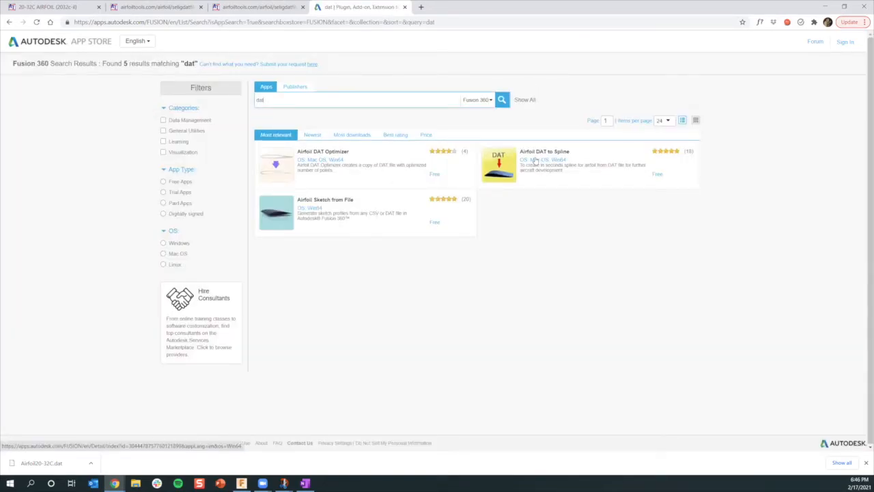
# Switch back to Fusion 360 and reopen Scripts and Add-Ins.
pyautogui.click(241, 483)
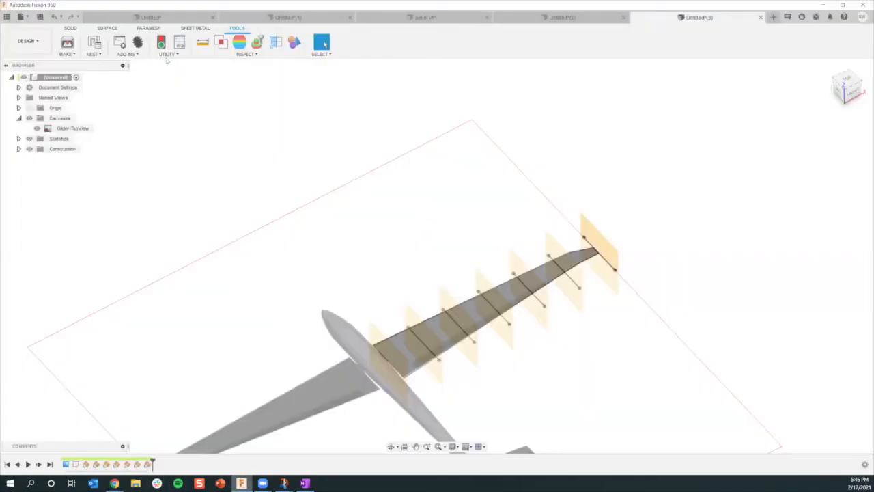
pyautogui.click(128, 54)
pyautogui.click(147, 62)
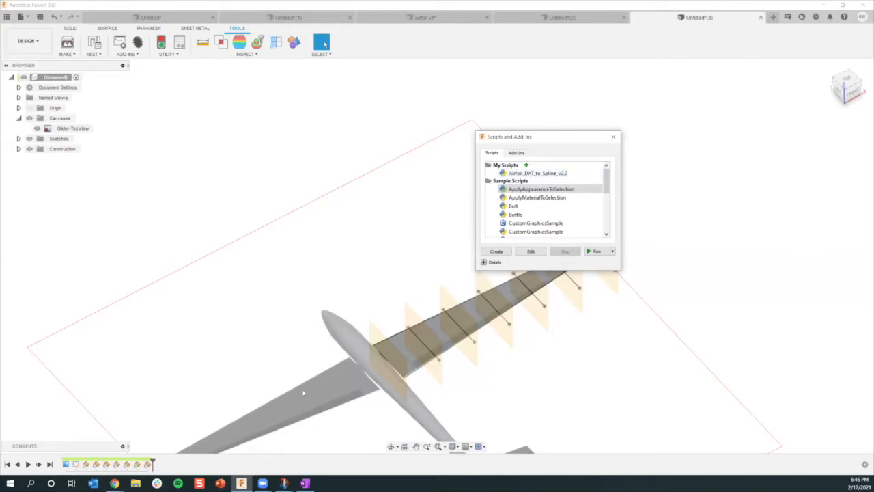
# View the Airfoil DAT to Spline app page in Chrome and, back in Fusion 360, select the Airfoil_DAT_to_Spline_v2.0 script.
pyautogui.click(114, 483)
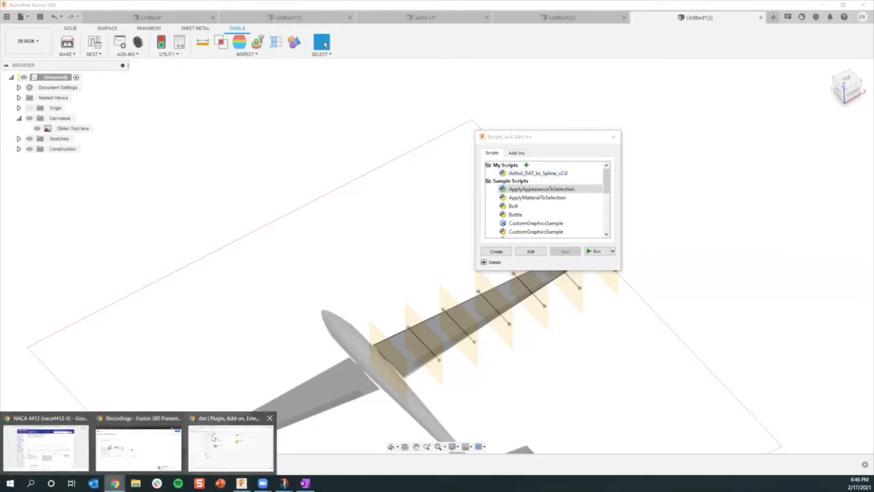
pyautogui.click(213, 438)
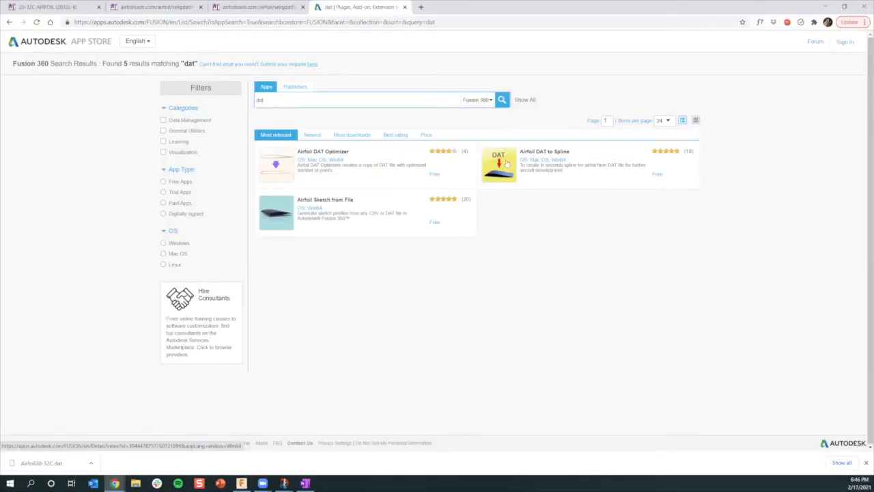
pyautogui.click(506, 158)
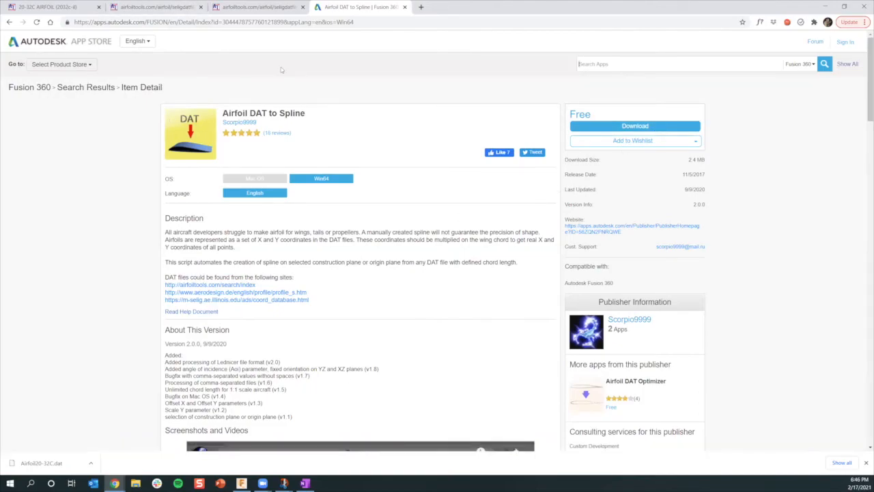
pyautogui.click(241, 483)
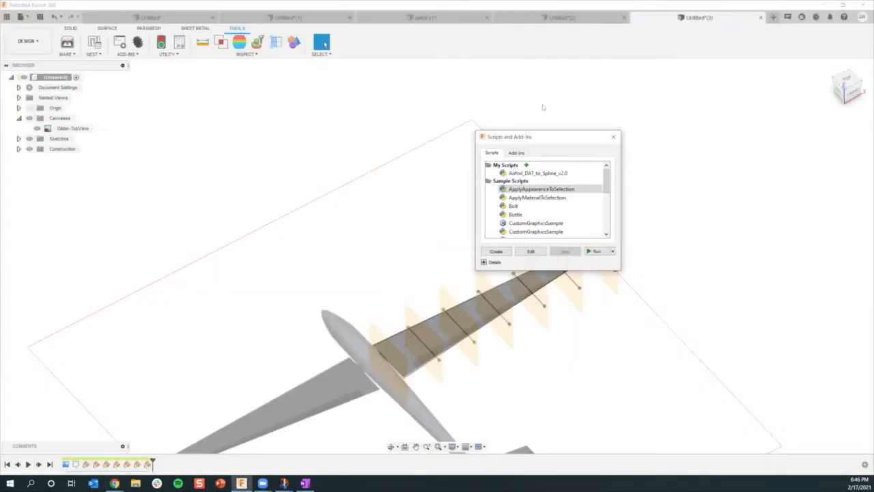
pyautogui.click(517, 173)
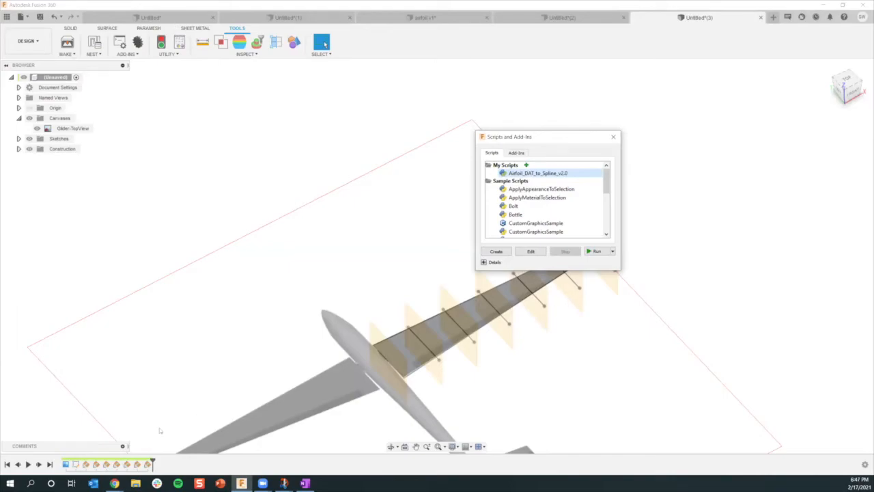
# Switch to Chrome to revisit the Airfoil DAT to Spline page and go back to the Airfoil Tools database search page.
pyautogui.moveTo(115, 483)
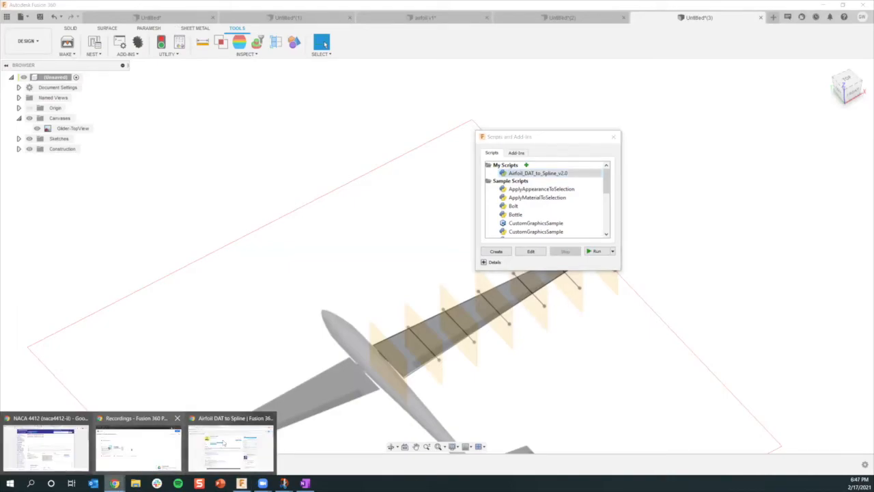
pyautogui.click(223, 443)
pyautogui.click(307, 22)
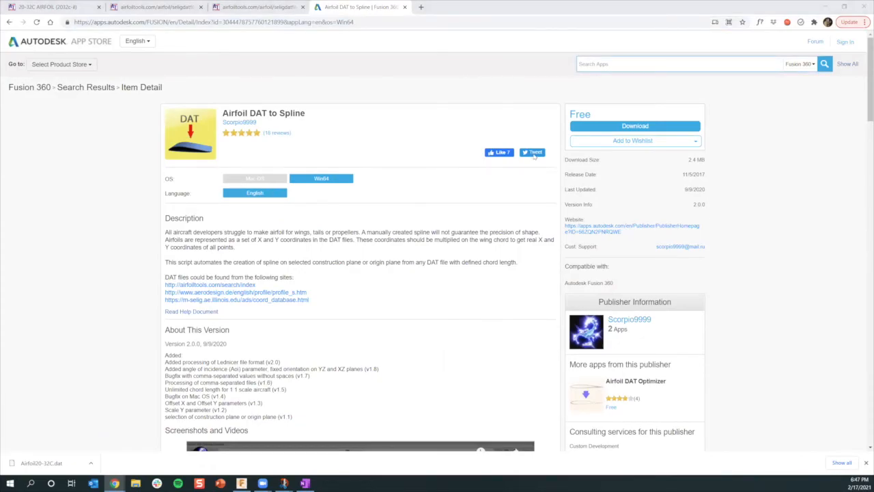
pyautogui.click(55, 12)
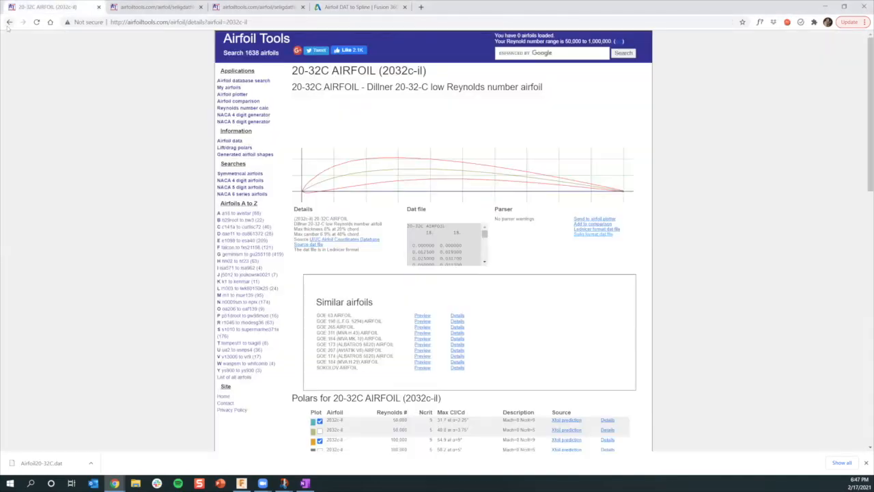
pyautogui.click(9, 22)
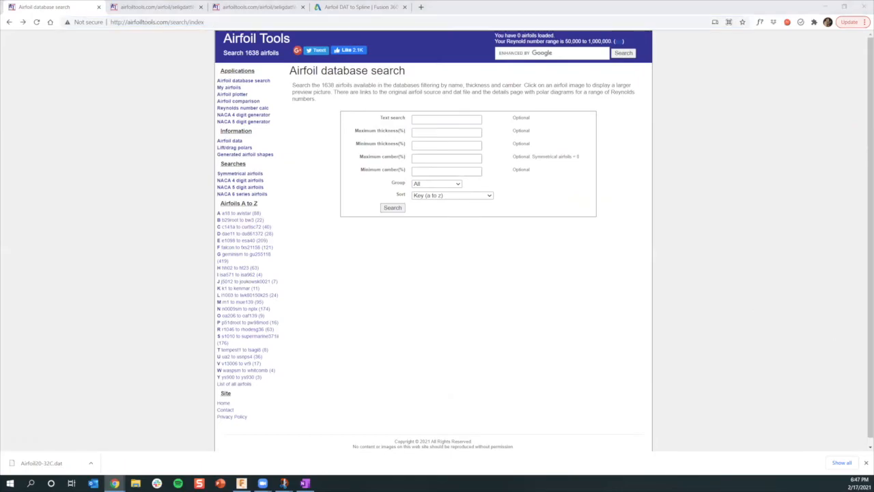
# Return to Fusion 360, run the Airfoil_DAT_to_Spline_v2.0 script, and choose the construction plane at the wing root.
pyautogui.click(825, 5)
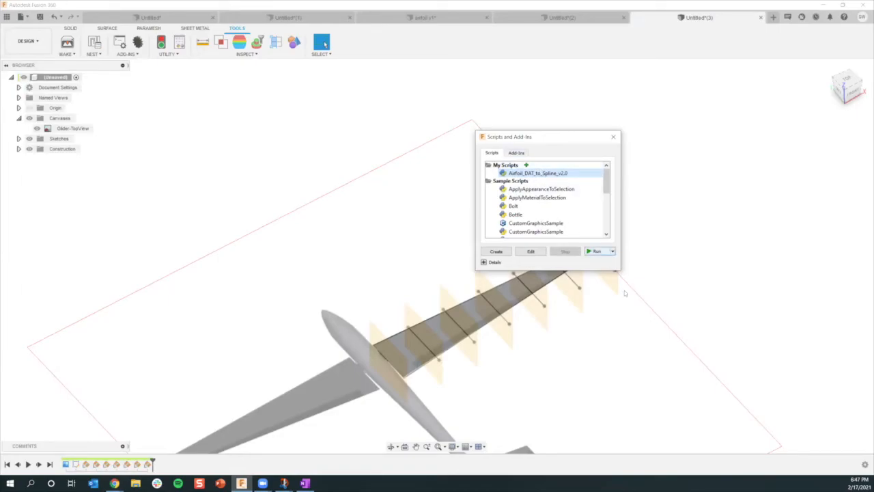
pyautogui.click(597, 251)
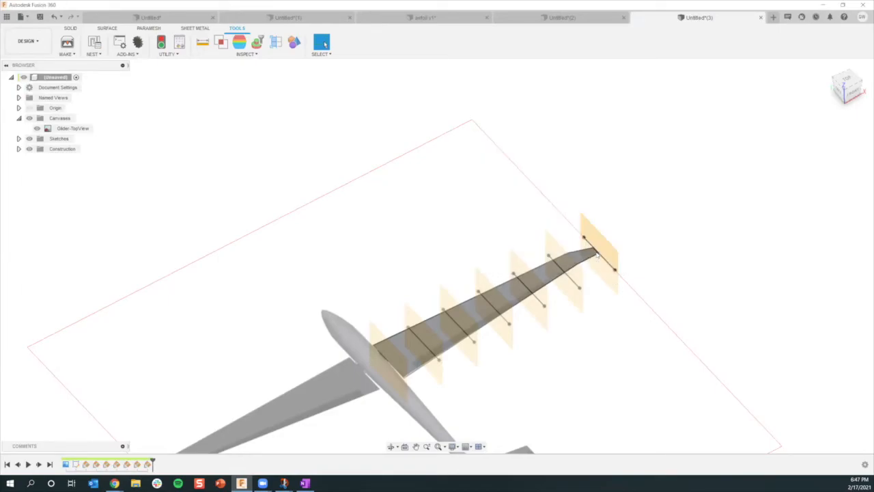
pyautogui.click(382, 355)
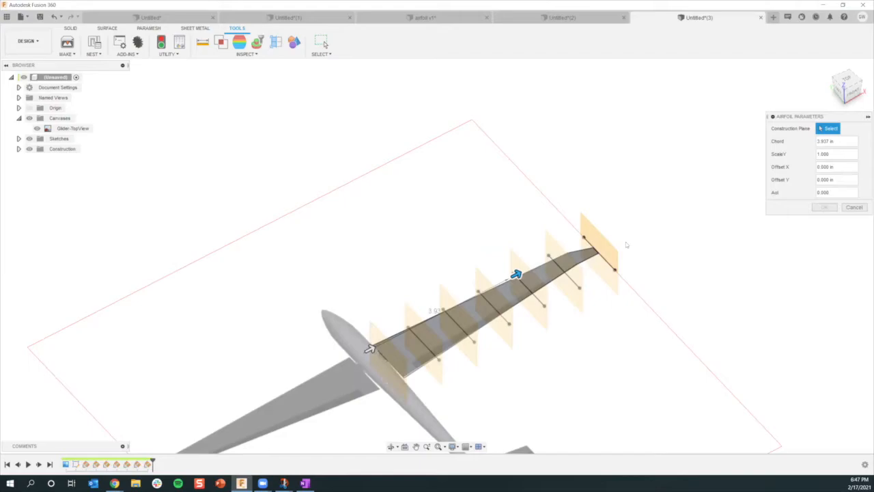
pyautogui.moveTo(730, 178); pyautogui.dragTo(730, 144, button='middle')
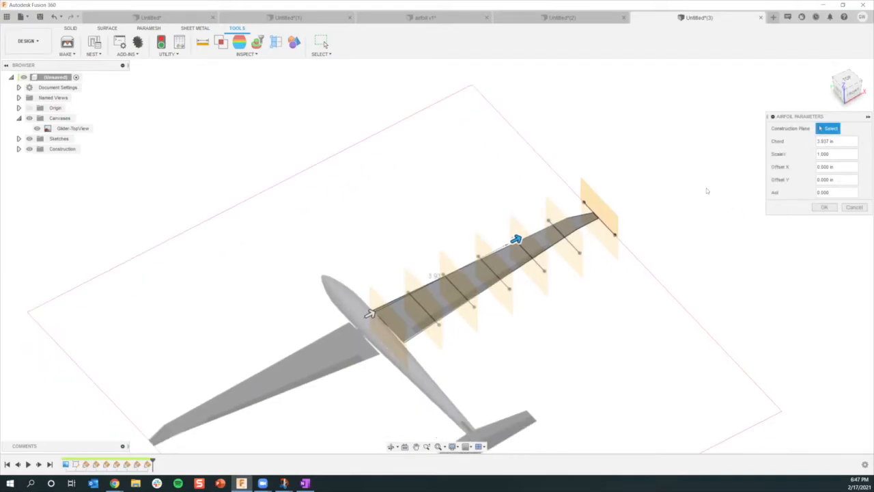
pyautogui.click(400, 316)
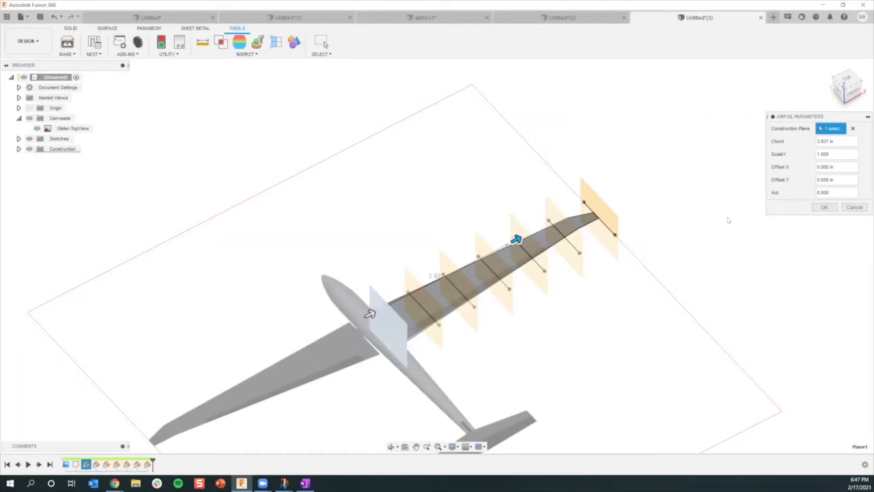
# Set the airfoil chord to 1.200 in by measuring the root edge of the wing sketch.
pyautogui.click(835, 144)
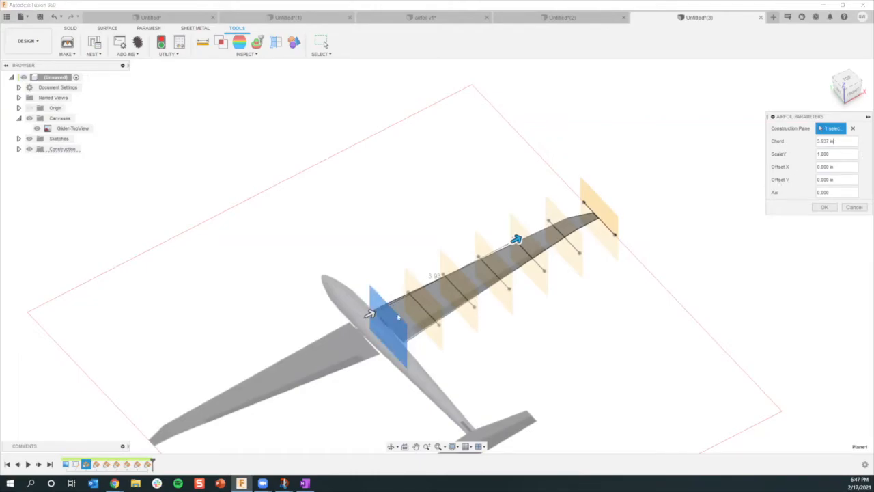
pyautogui.scroll(2, 398, 317)
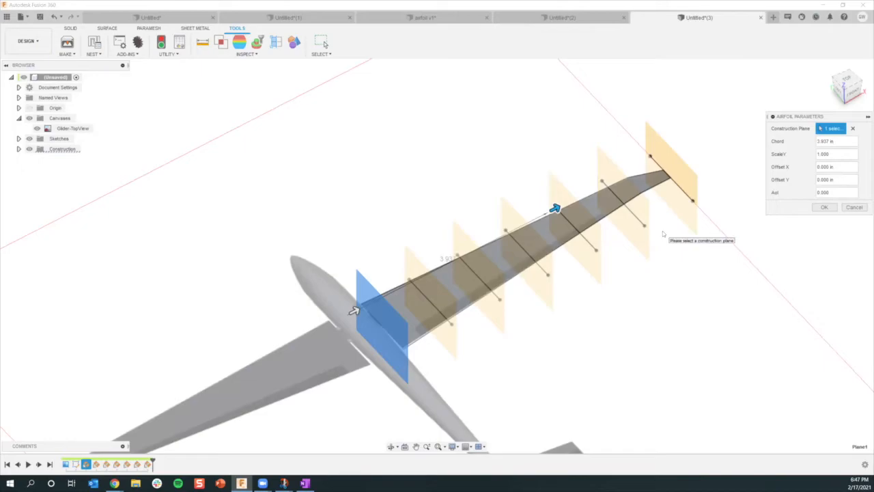
pyautogui.keyDown('shift'); pyautogui.moveTo(719, 259); pyautogui.dragTo(614, 166, button='middle'); pyautogui.keyUp('shift')
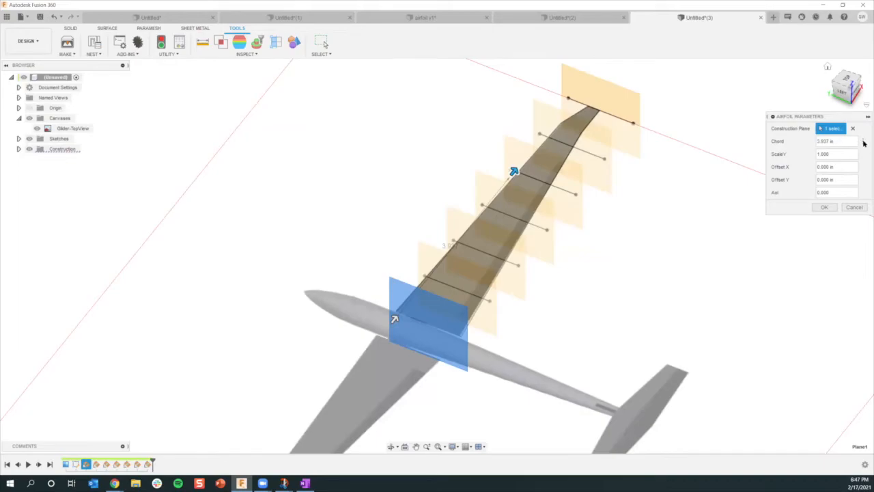
pyautogui.click(863, 142)
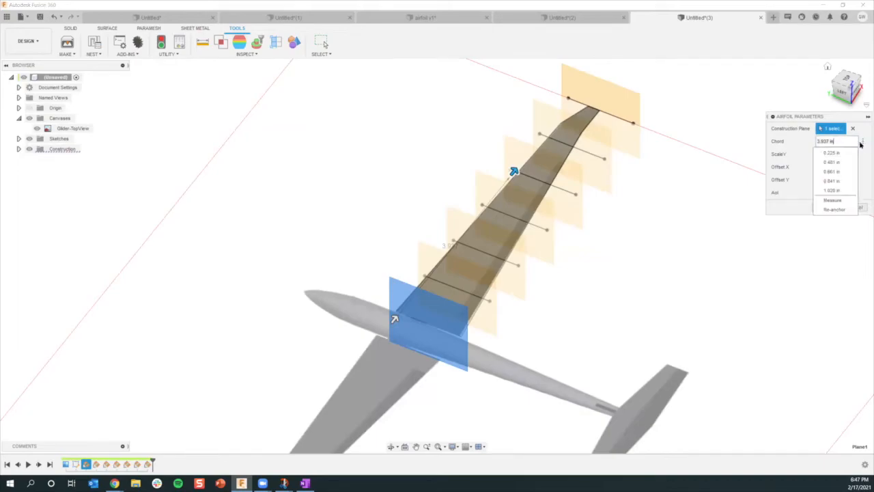
pyautogui.click(834, 202)
pyautogui.scroll(4, 440, 318)
pyautogui.moveTo(466, 318)
pyautogui.keyDown('shift'); pyautogui.mouseDown(button='middle')
pyautogui.moveTo(453, 334)
pyautogui.moveTo(418, 329)
pyautogui.moveTo(480, 320)
pyautogui.mouseUp(button='middle'); pyautogui.keyUp('shift')
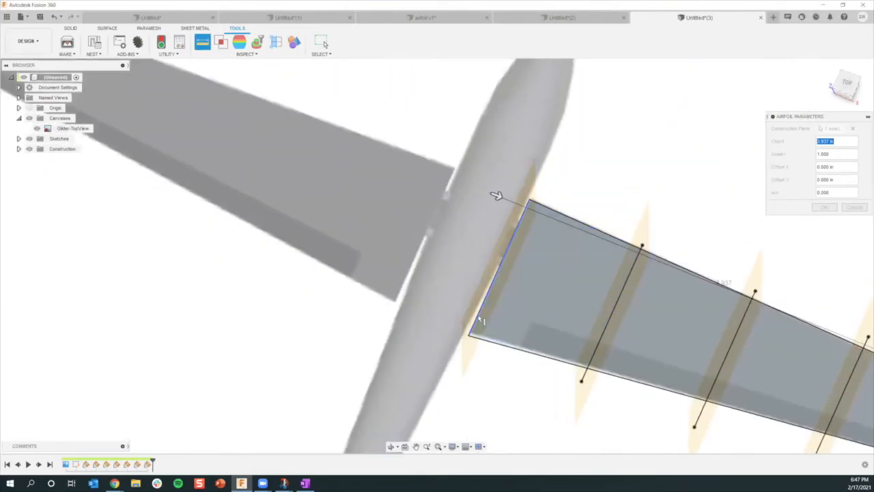
pyautogui.click(481, 321)
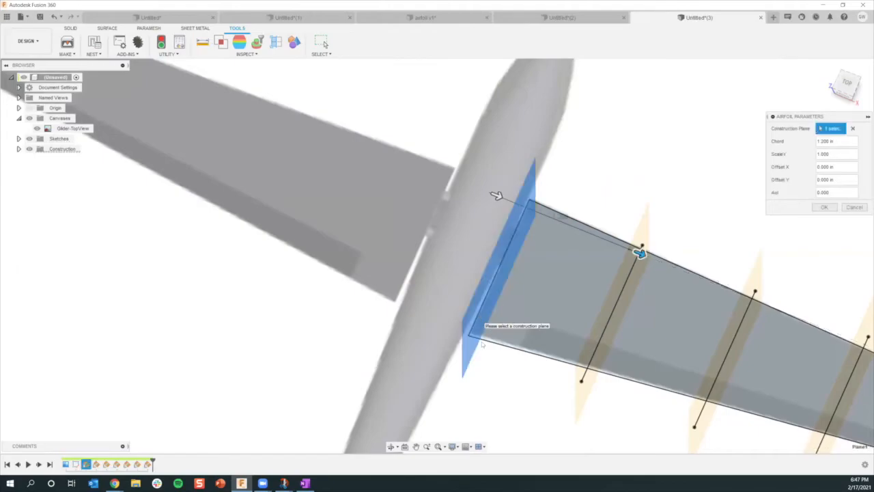
# Accept the airfoil parameters and load Airfoil20-32C.dat from the point clouds folder under Resources.
pyautogui.keyDown('shift'); pyautogui.moveTo(517, 333); pyautogui.dragTo(809, 171, button='middle'); pyautogui.keyUp('shift')
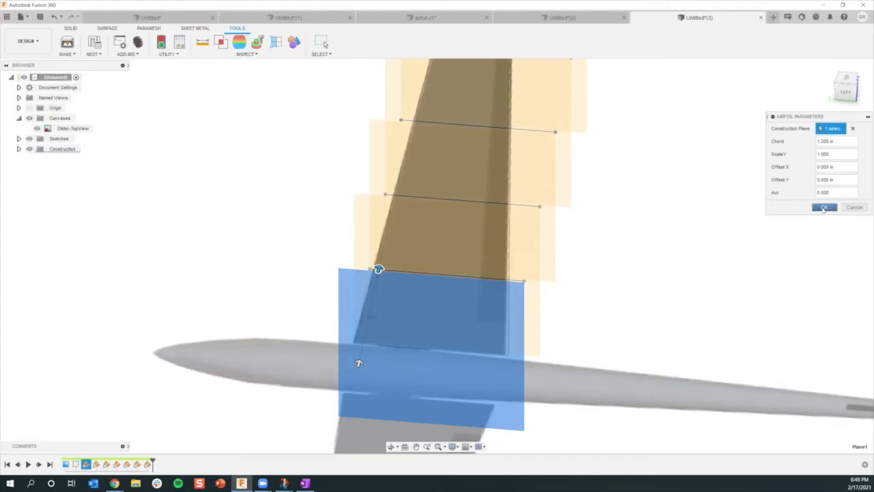
pyautogui.click(824, 207)
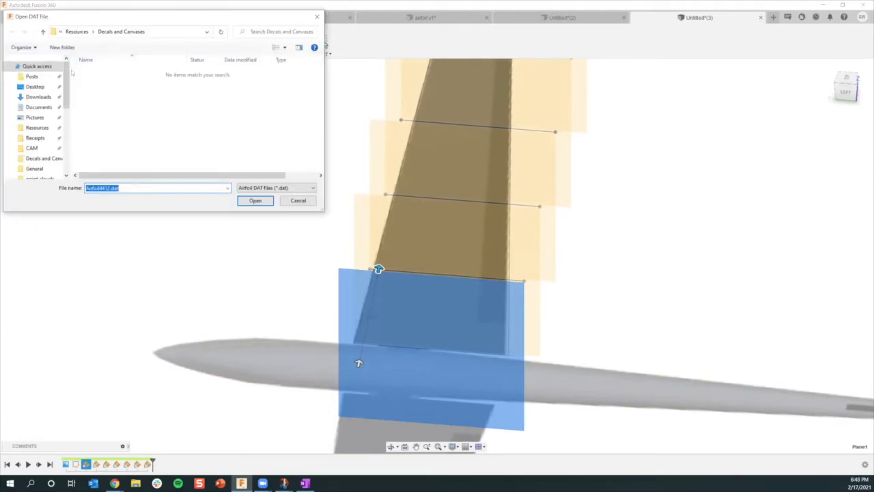
pyautogui.click(75, 31)
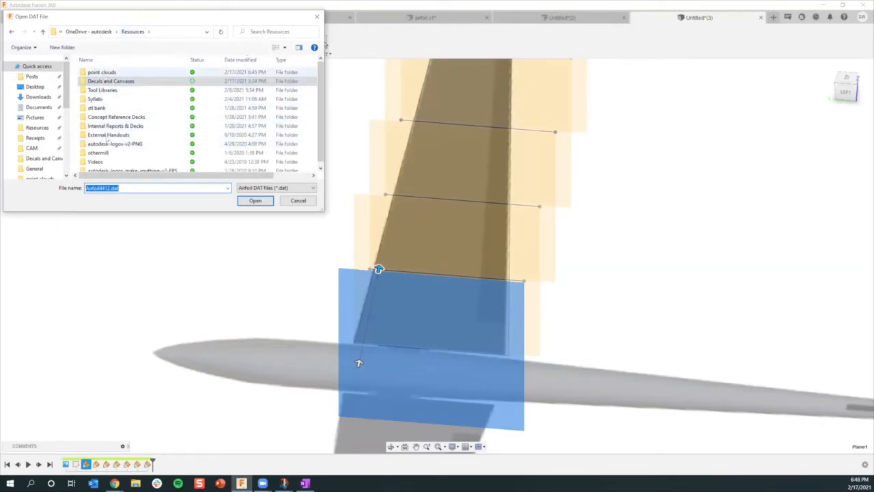
pyautogui.doubleClick(102, 71)
pyautogui.click(107, 73)
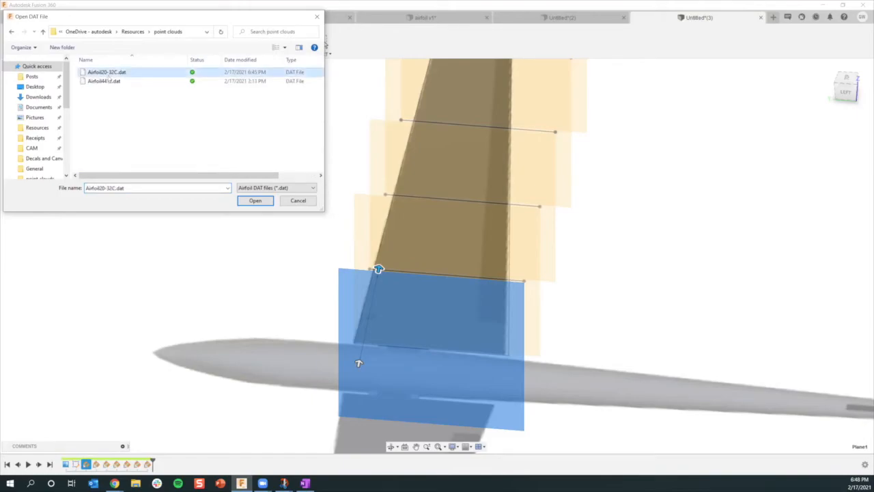
pyautogui.click(256, 200)
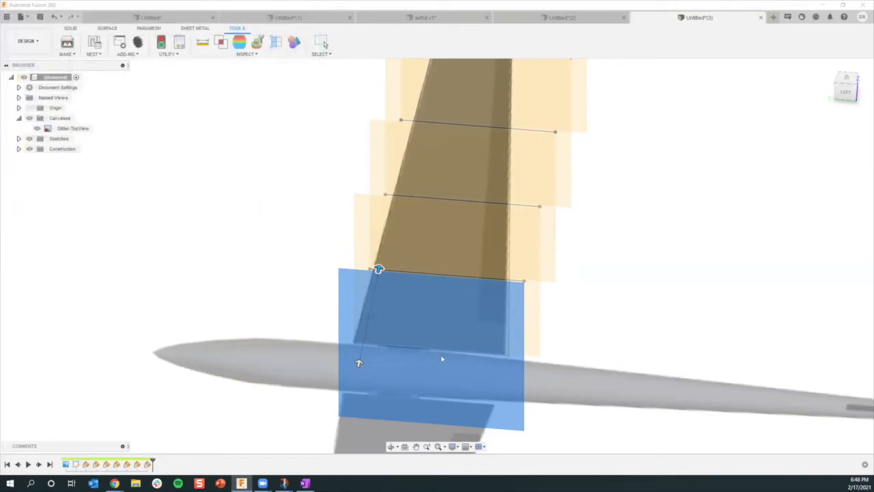
# Rotate the imported airfoil spline 180 degrees about the origin's X axis.
pyautogui.click(391, 326)
pyautogui.moveTo(415, 278)
pyautogui.keyDown('shift'); pyautogui.mouseDown(button='middle')
pyautogui.moveTo(433, 276)
pyautogui.moveTo(430, 252)
pyautogui.moveTo(390, 259)
pyautogui.moveTo(410, 264)
pyautogui.mouseUp(button='middle'); pyautogui.keyUp('shift')
pyautogui.click(442, 341)
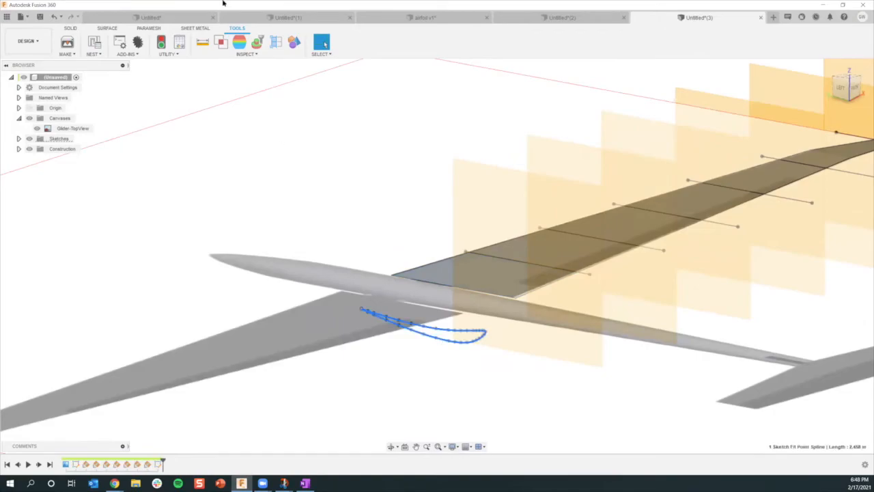
pyautogui.click(70, 28)
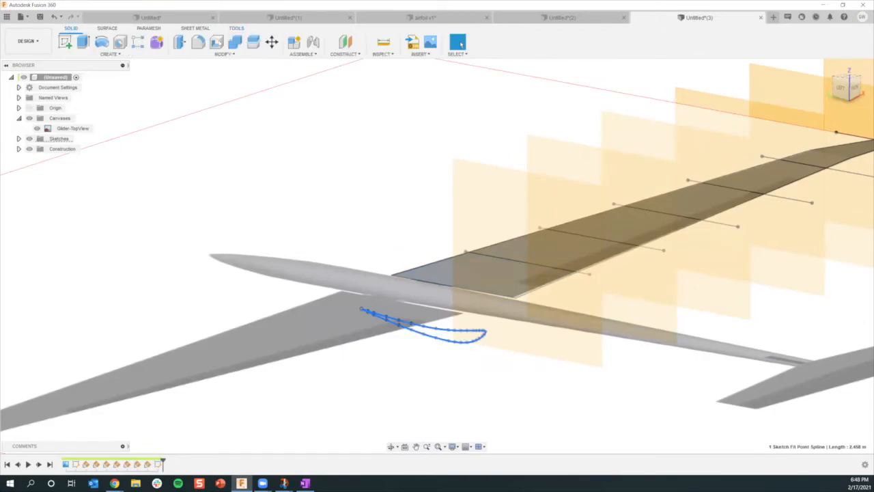
pyautogui.click(272, 43)
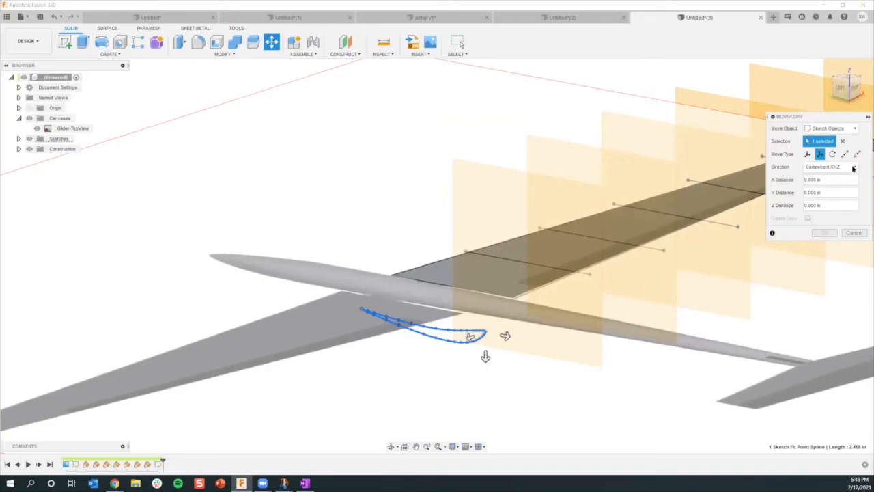
pyautogui.click(832, 154)
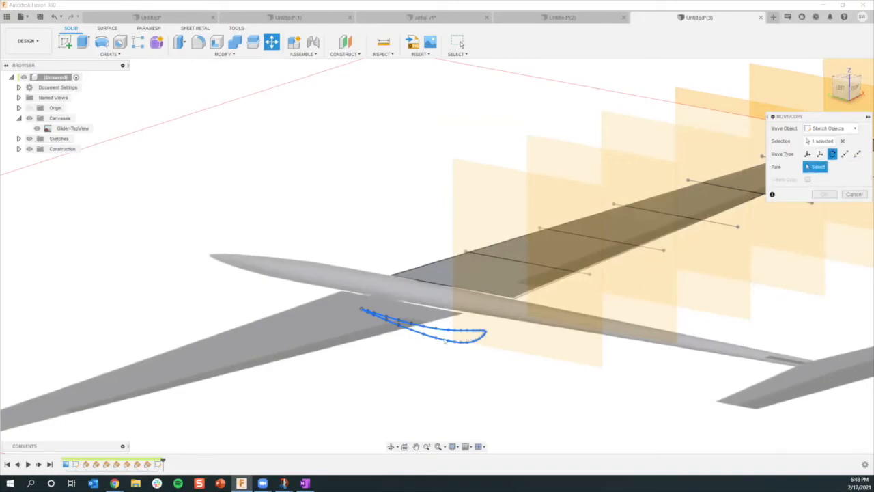
pyautogui.keyDown('shift'); pyautogui.moveTo(685, 323); pyautogui.dragTo(556, 326, button='middle'); pyautogui.keyUp('shift')
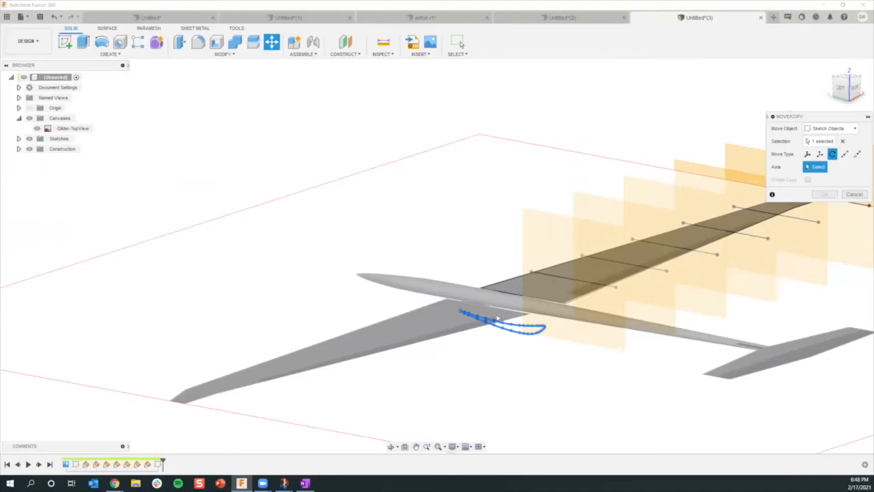
pyautogui.click(29, 108)
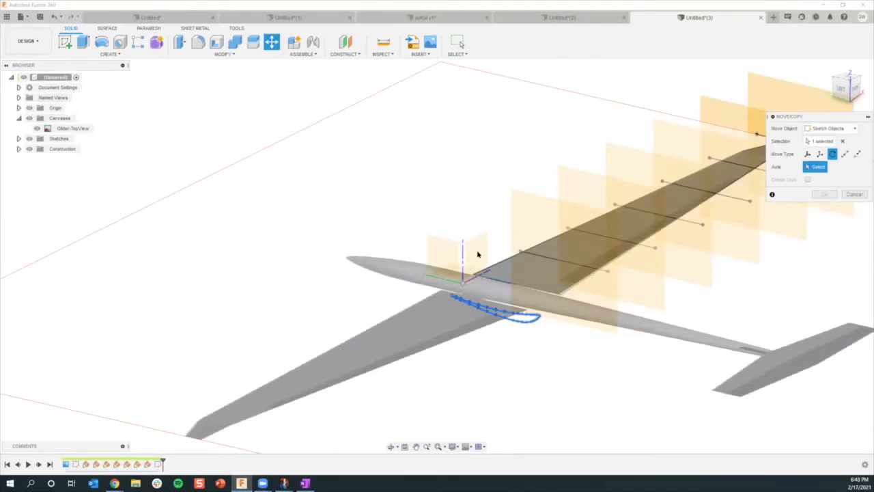
pyautogui.click(497, 292)
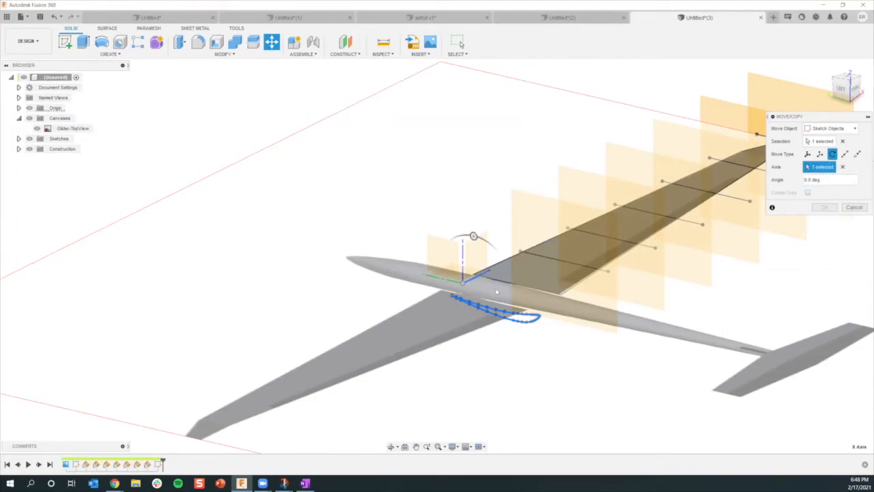
pyautogui.click(828, 181)
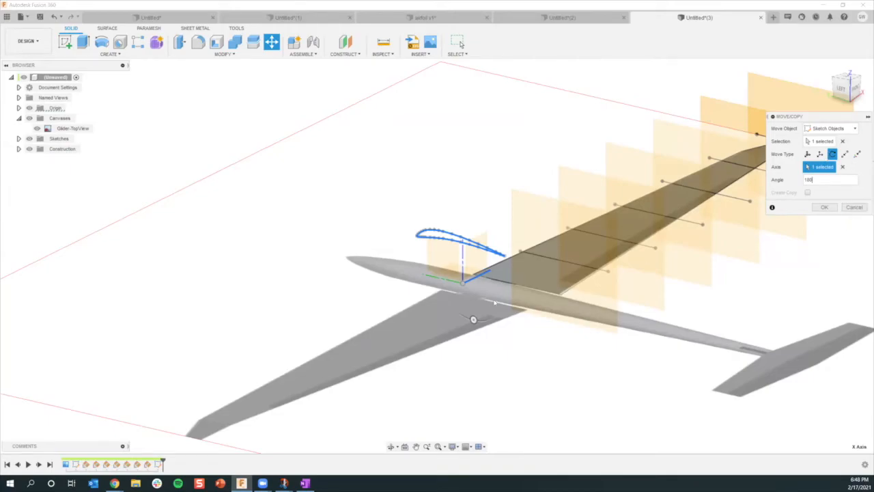
# Move the airfoil spline point to point from its leading-edge point to the front corner of the wing outline's root edge.
pyautogui.scroll(5, 471, 314)
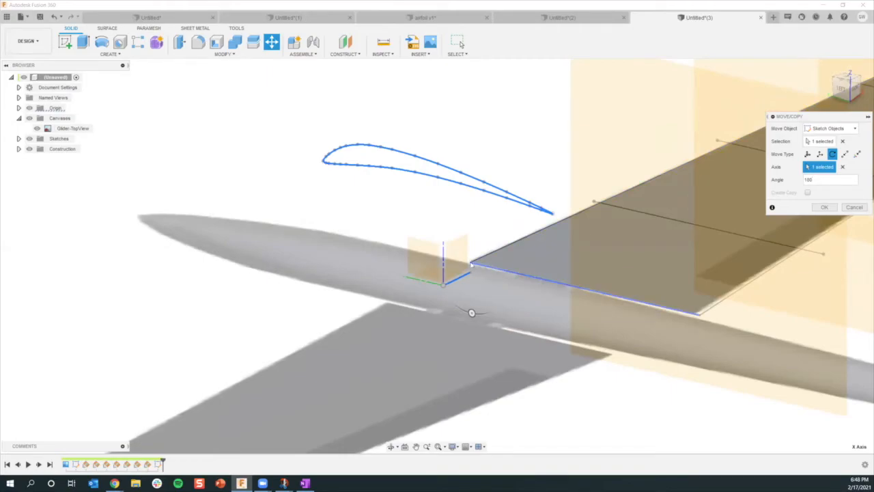
pyautogui.click(845, 154)
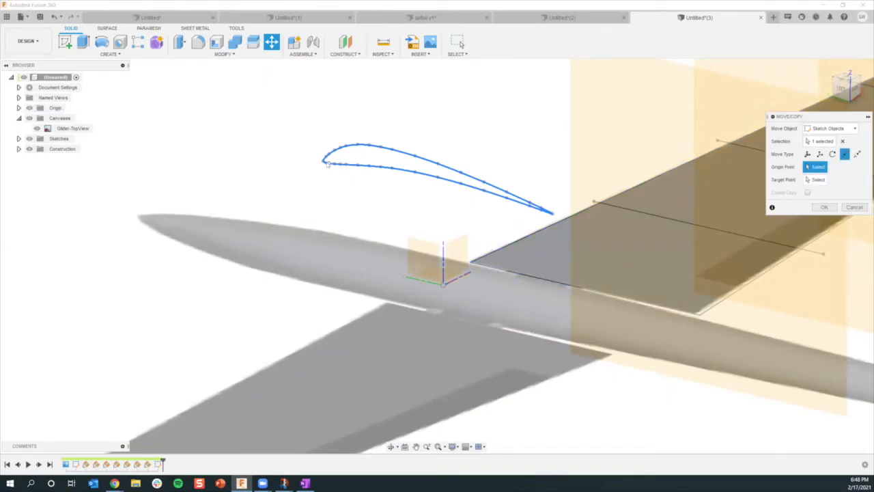
pyautogui.click(462, 253)
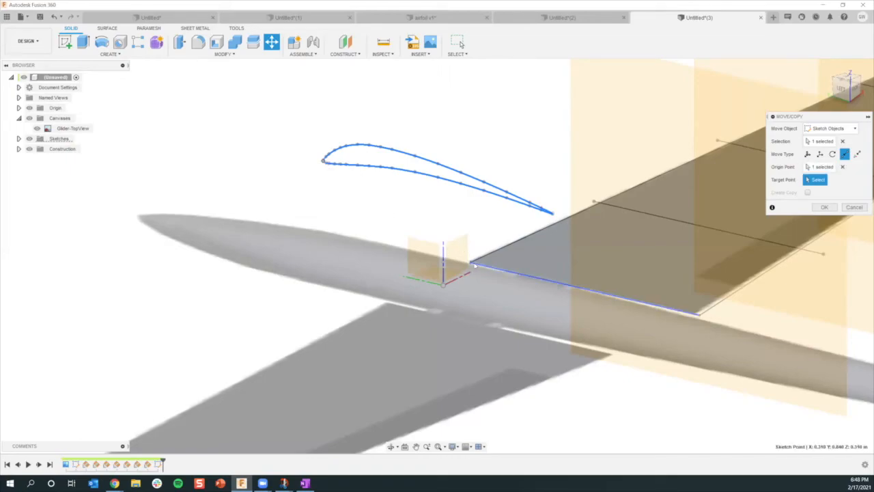
pyautogui.click(470, 263)
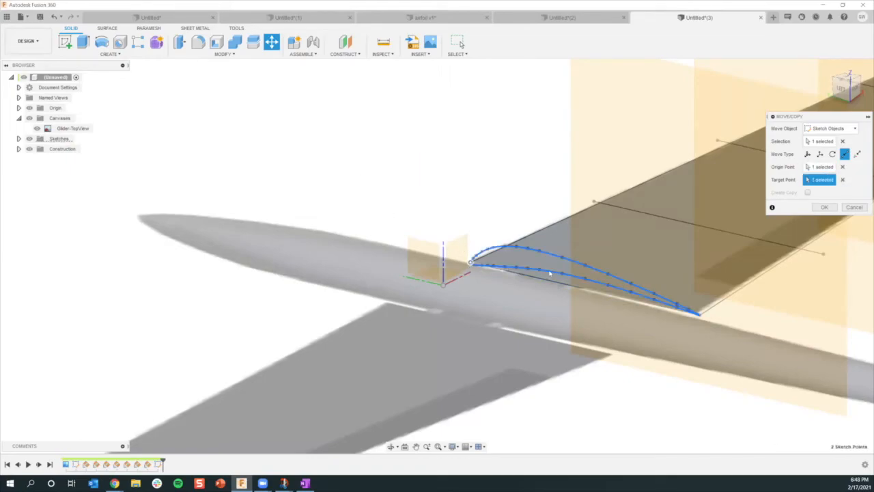
pyautogui.scroll(-1, 578, 269)
pyautogui.keyDown('shift'); pyautogui.moveTo(578, 268); pyautogui.dragTo(608, 250, button='middle'); pyautogui.keyUp('shift')
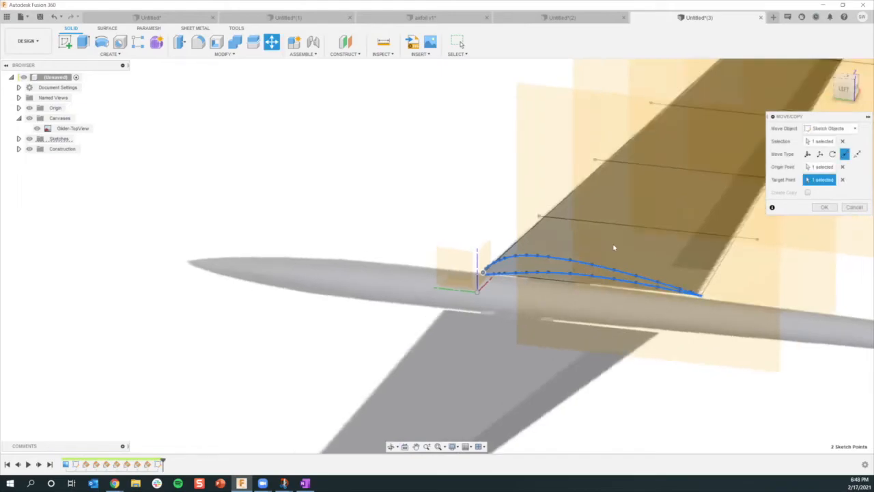
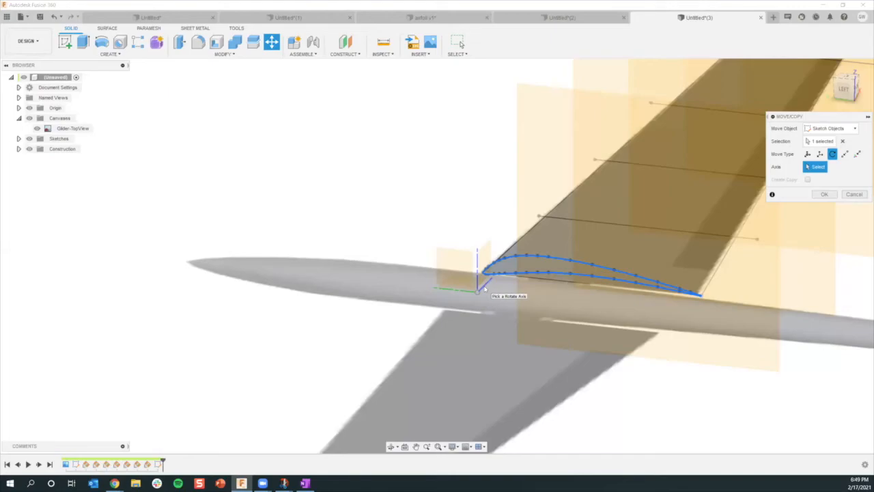
# Rotate the root airfoil spline a further 5 degrees about the X axis and apply the move.
pyautogui.click(482, 289)
pyautogui.click(823, 180)
pyautogui.moveTo(839, 180); pyautogui.dragTo(803, 181)
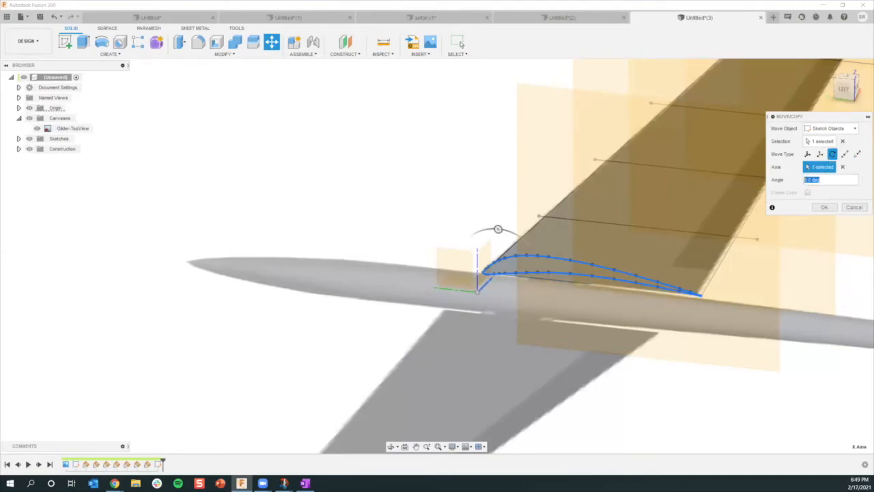
pyautogui.write('5')
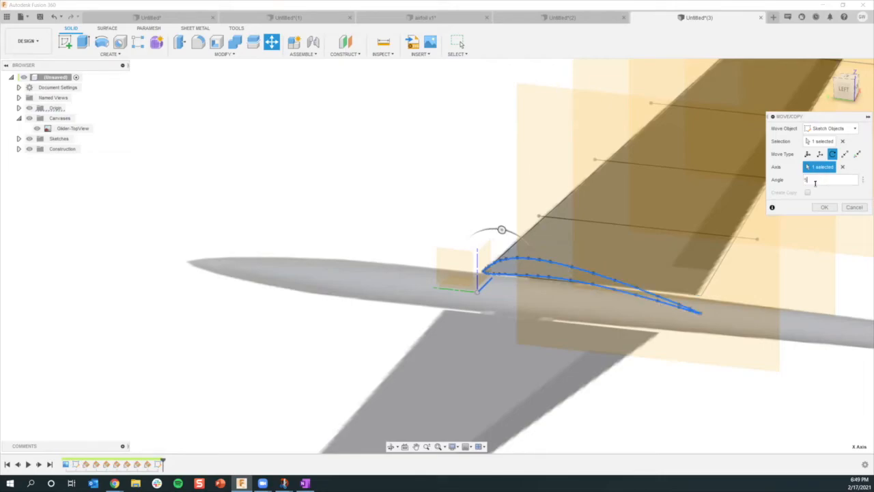
pyautogui.scroll(-1, 634, 327)
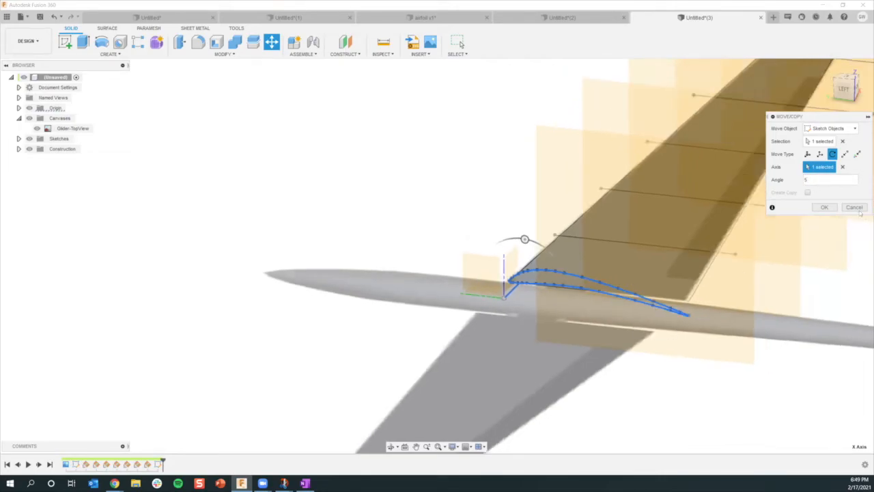
pyautogui.click(825, 208)
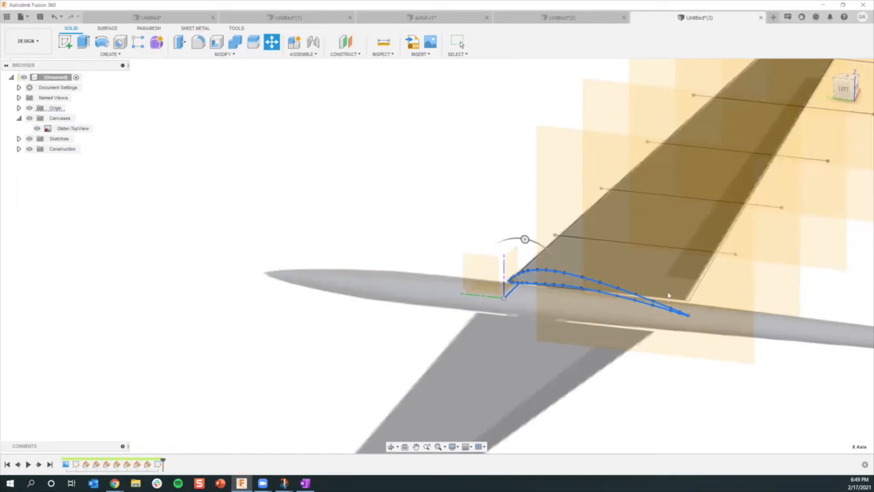
pyautogui.keyDown('shift'); pyautogui.moveTo(533, 294); pyautogui.dragTo(442, 300, button='middle'); pyautogui.keyUp('shift')
pyautogui.click(458, 43)
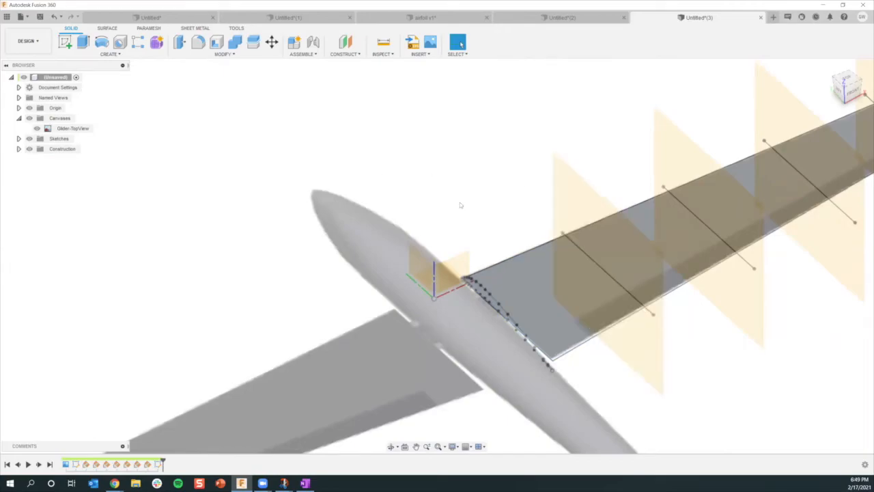
# Open the wing outline sketch for editing.
pyautogui.scroll(-1, 350, 210)
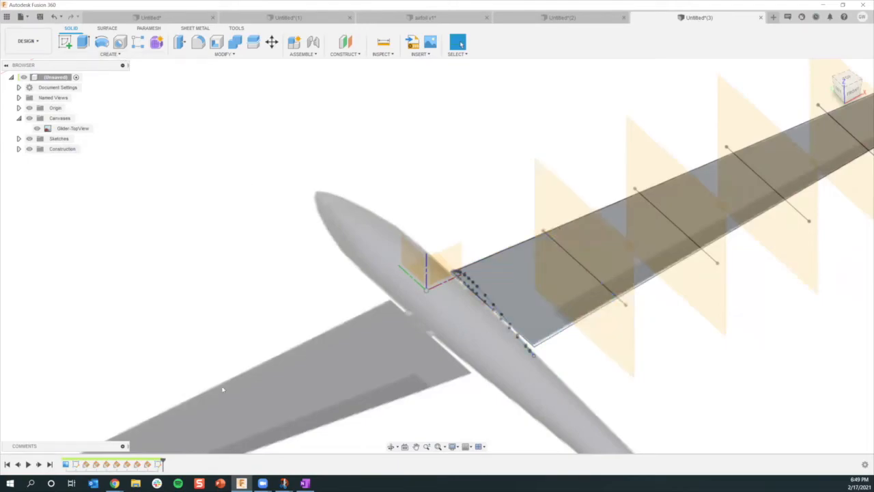
pyautogui.rightClick(75, 465)
pyautogui.click(99, 405)
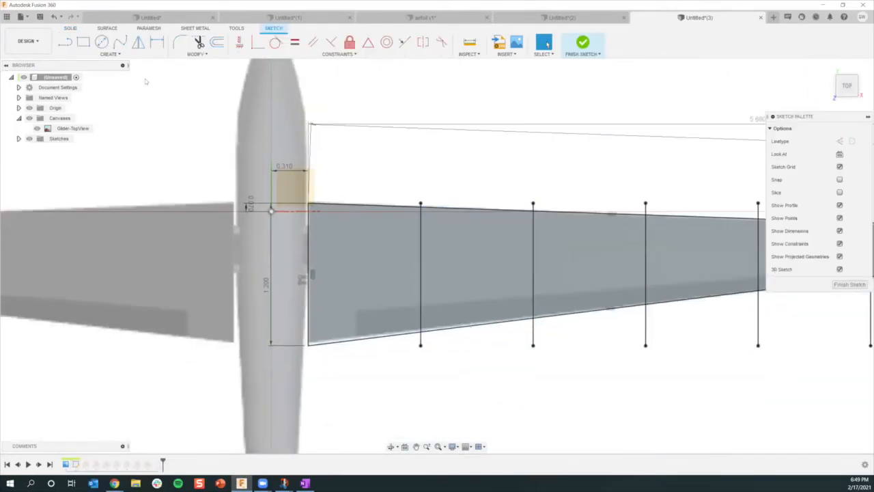
# Draw a line along the first station outboard of the root, from the wing's leading edge to its trailing edge.
pyautogui.click(65, 41)
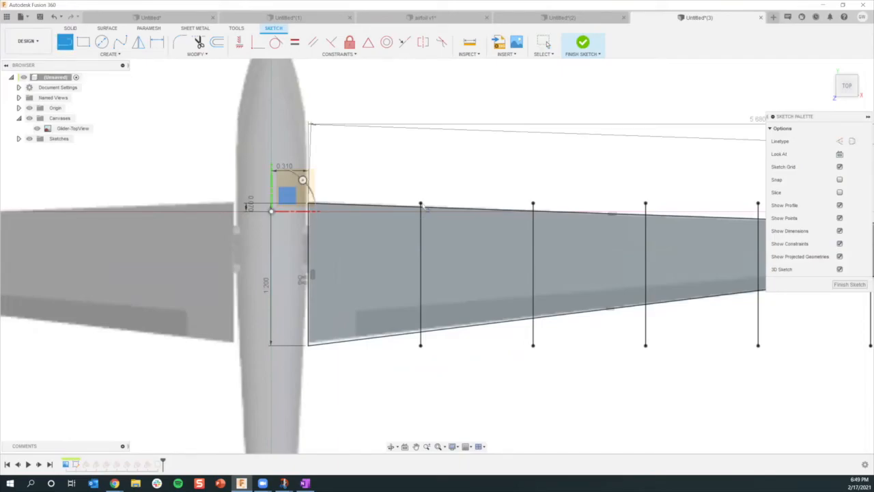
pyautogui.scroll(3, 447, 300)
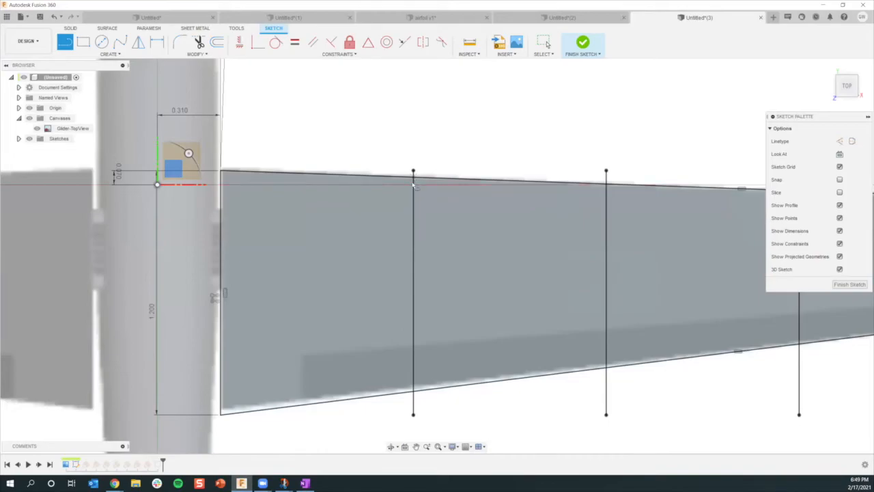
pyautogui.scroll(5, 413, 183)
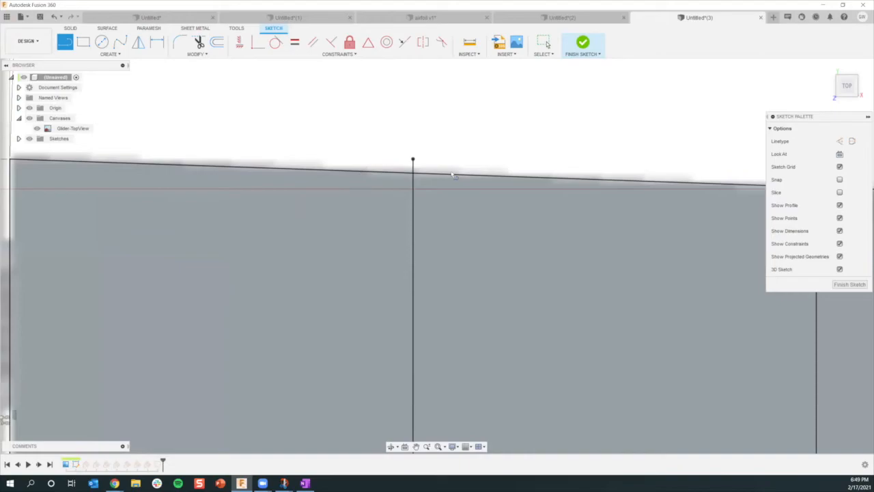
pyautogui.scroll(-2, 433, 187)
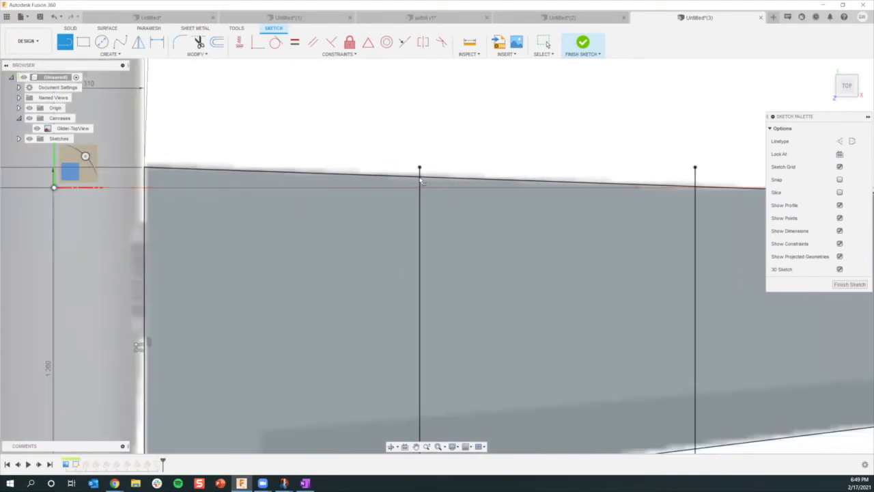
pyautogui.click(419, 177)
pyautogui.moveTo(421, 283); pyautogui.dragTo(426, 194, button='middle')
pyautogui.click(423, 387)
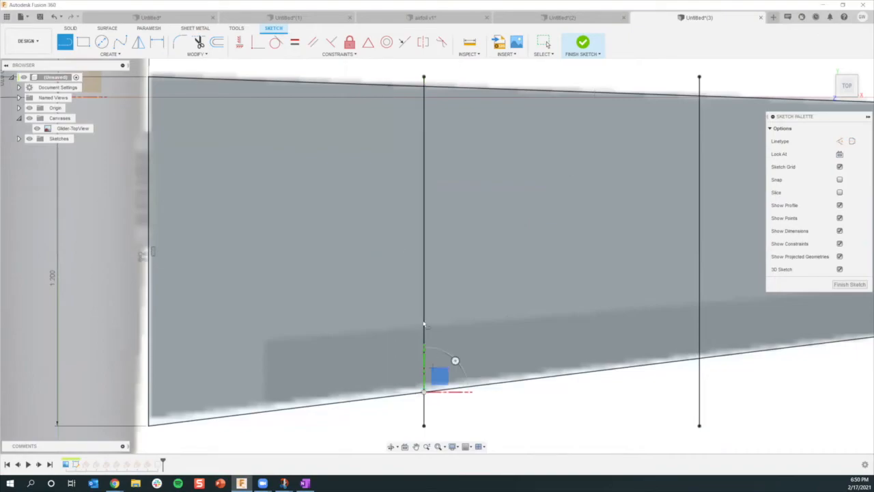
# Draw leading-edge to trailing-edge lines along the second and third stations of the wing outline.
pyautogui.scroll(-1, 424, 387)
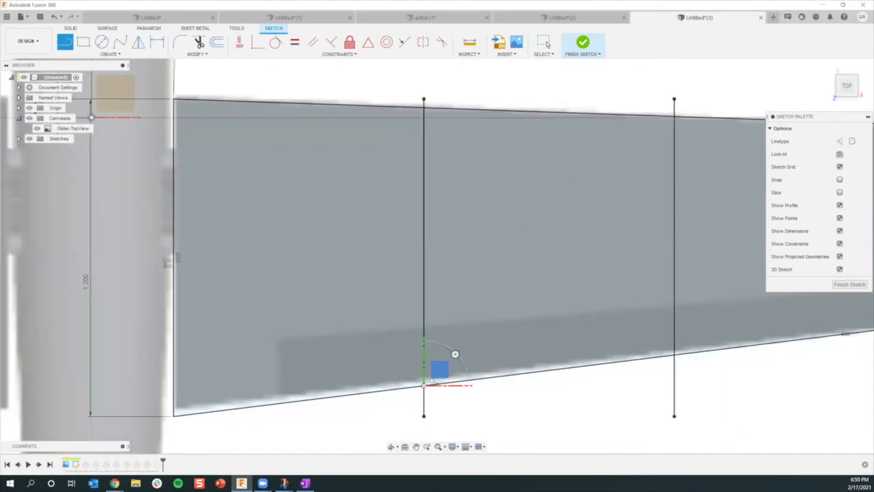
pyautogui.click(675, 117)
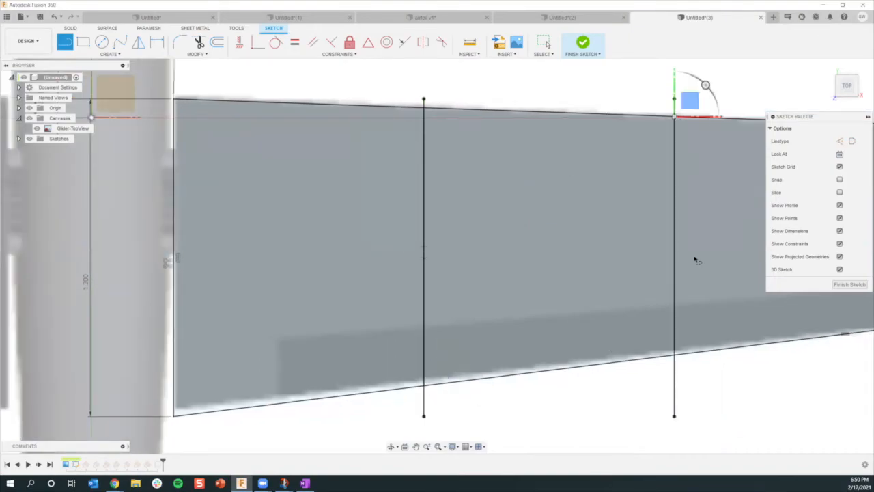
pyautogui.click(675, 354)
pyautogui.moveTo(564, 301); pyautogui.dragTo(295, 310, button='middle')
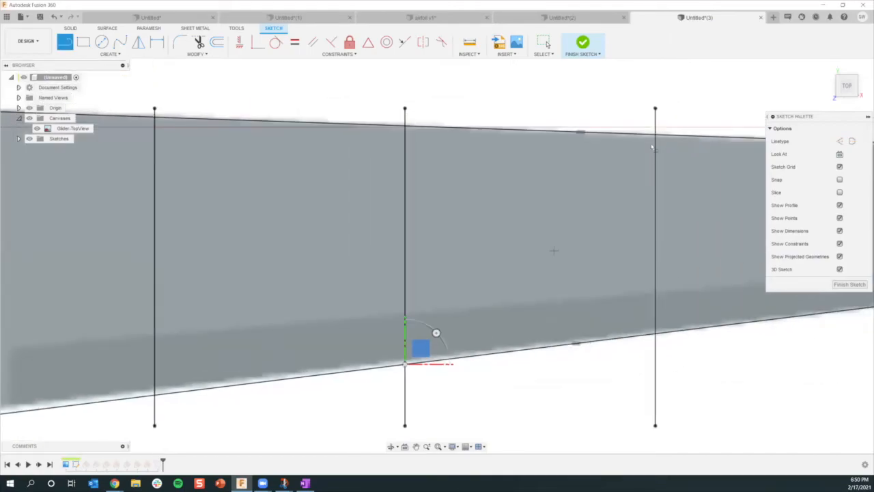
pyautogui.click(656, 134)
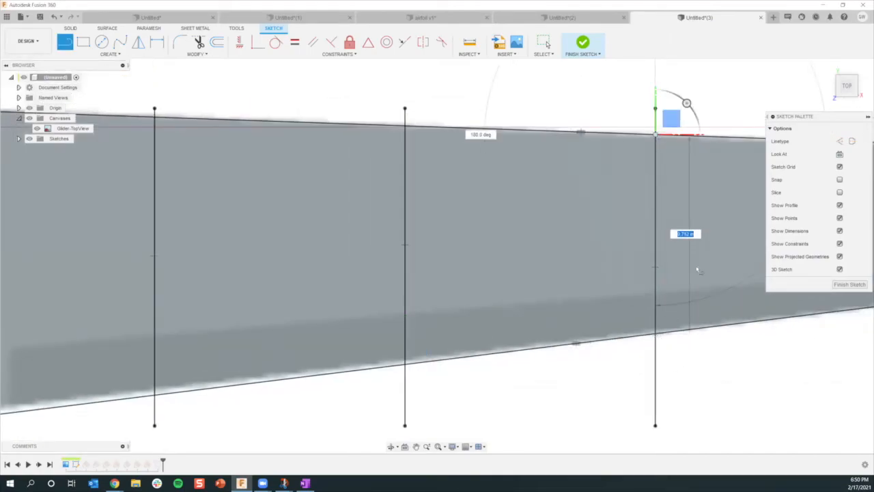
pyautogui.click(656, 332)
# Draw a line from the wing's leading edge to its trailing edge along the fourth station outboard of the root.
pyautogui.moveTo(571, 262); pyautogui.dragTo(435, 266, button='middle')
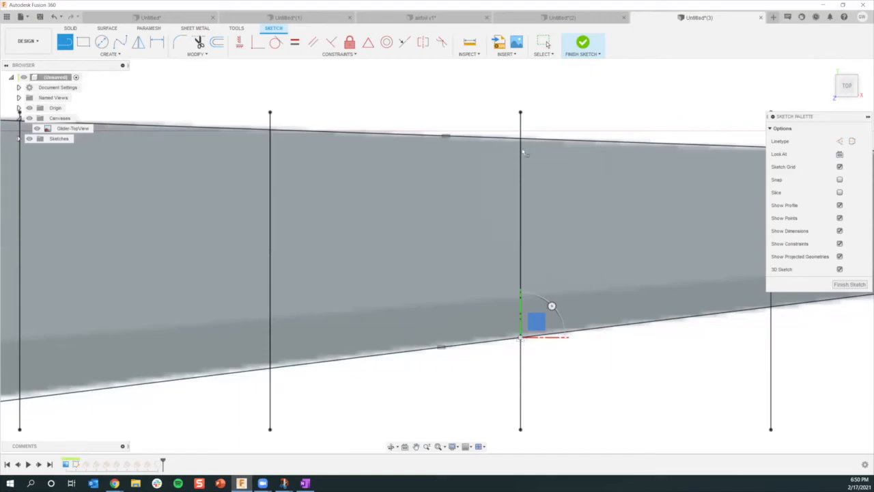
pyautogui.moveTo(663, 185); pyautogui.dragTo(524, 189, button='middle')
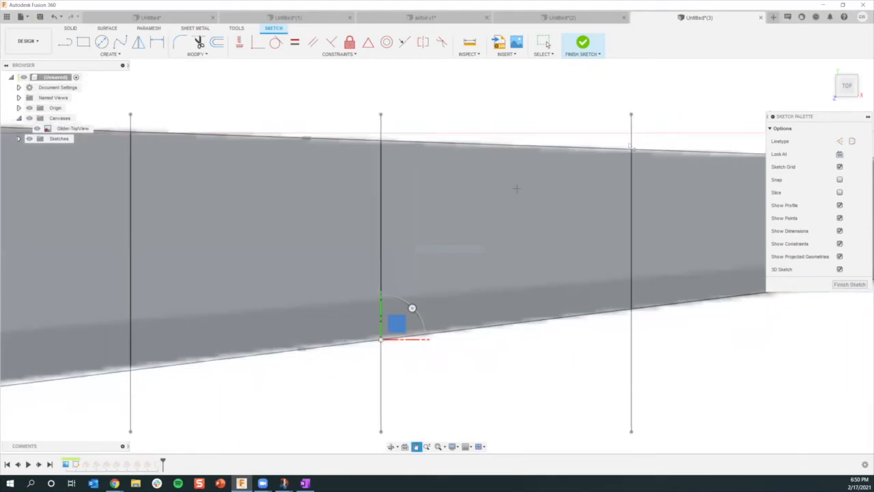
pyautogui.click(631, 150)
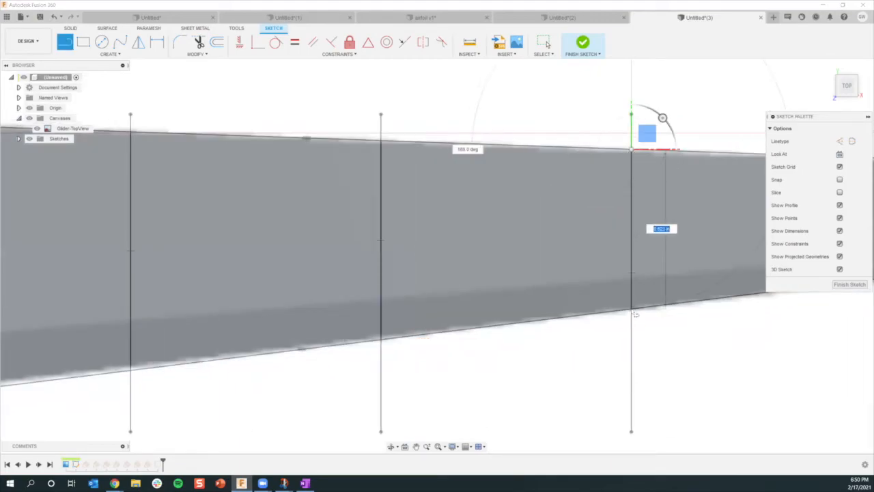
pyautogui.click(631, 310)
pyautogui.scroll(-5, 637, 312)
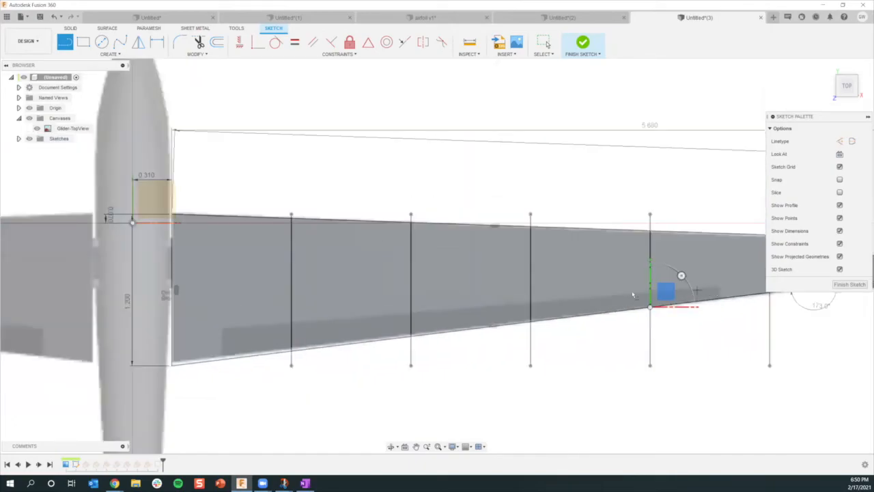
# Draw a leading-edge to trailing-edge line along the fifth station and finish the wing outline sketch.
pyautogui.click(712, 236)
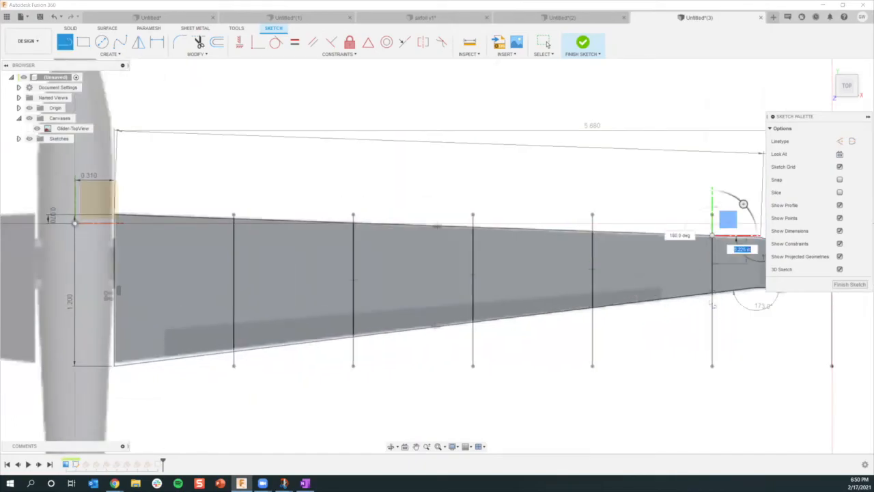
pyautogui.scroll(3, 712, 295)
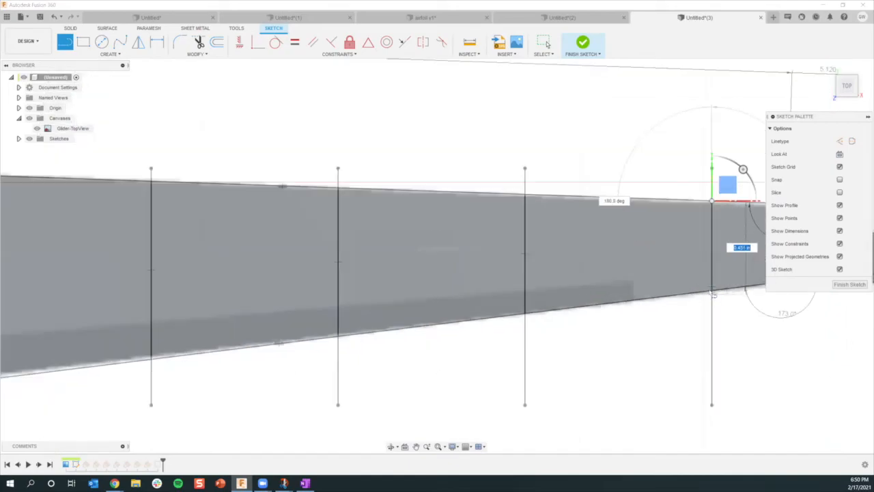
pyautogui.scroll(3, 712, 294)
pyautogui.click(713, 288)
pyautogui.scroll(-2, 712, 280)
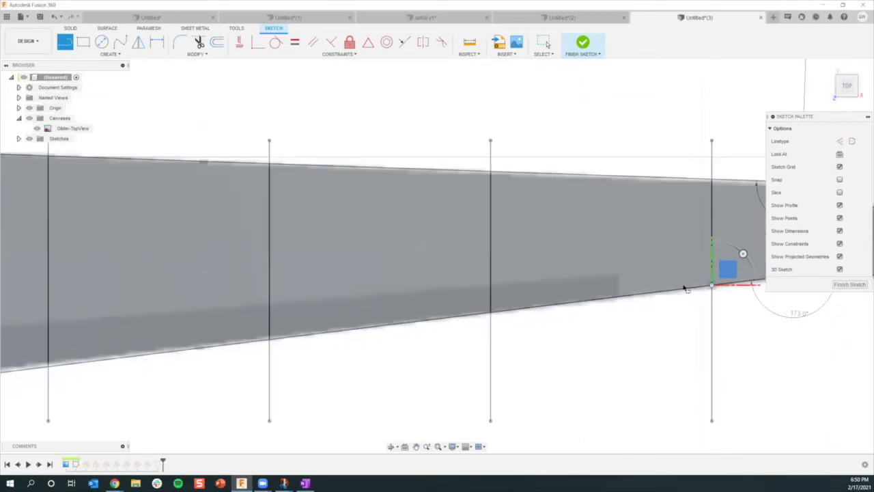
pyautogui.scroll(-5, 685, 288)
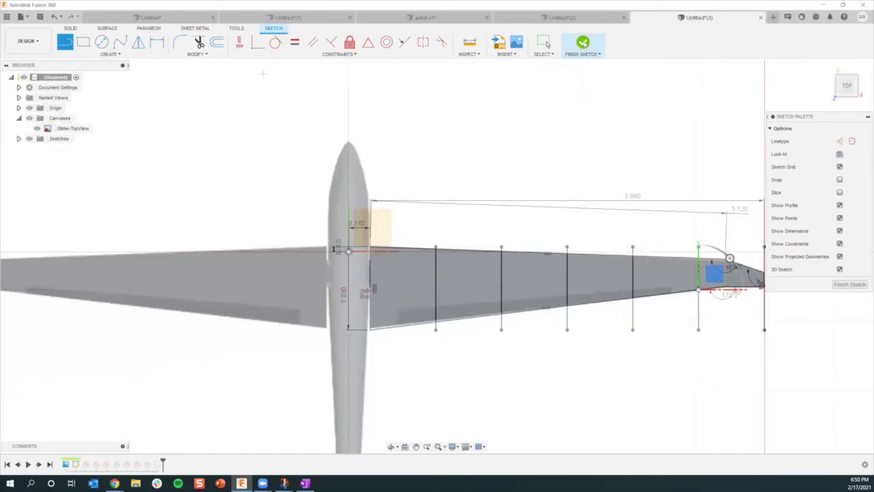
pyautogui.click(544, 43)
pyautogui.keyDown('shift'); pyautogui.moveTo(406, 269); pyautogui.dragTo(408, 267, button='middle'); pyautogui.keyUp('shift')
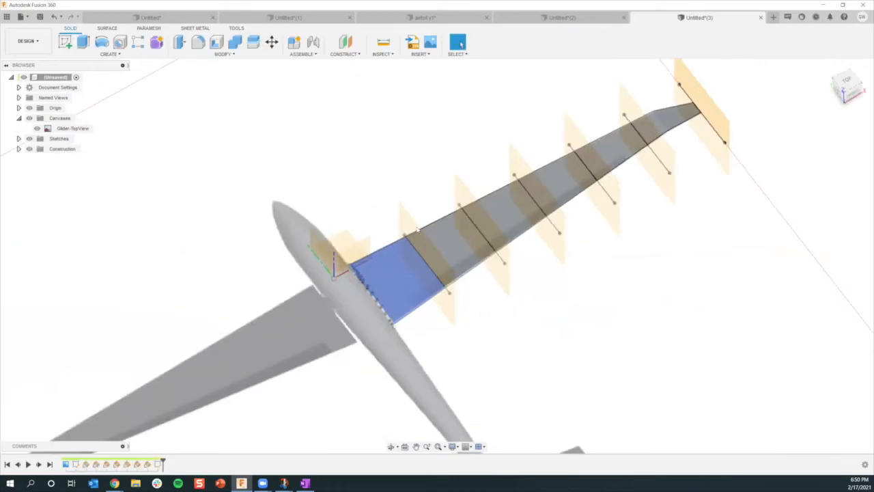
# Start the airfoil import add-in and choose the construction plane at the first station outboard of the root.
pyautogui.scroll(5, 408, 263)
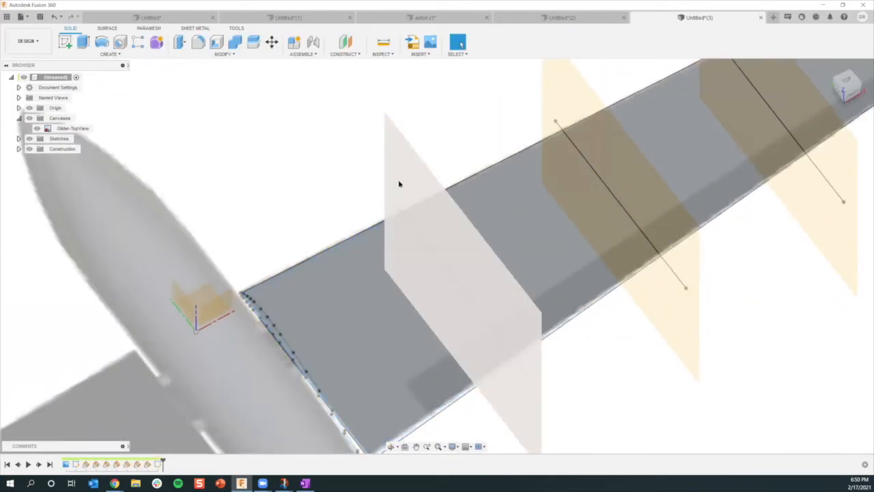
pyautogui.click(236, 28)
pyautogui.click(127, 54)
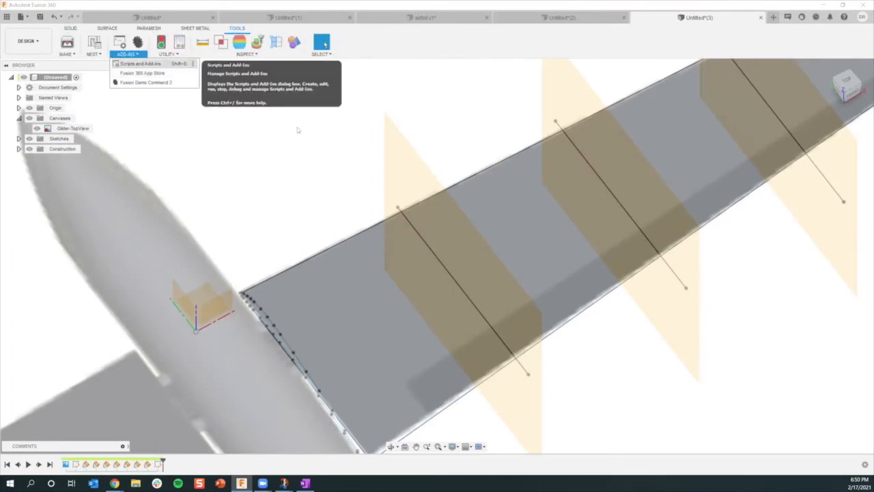
pyautogui.click(532, 173)
pyautogui.click(589, 252)
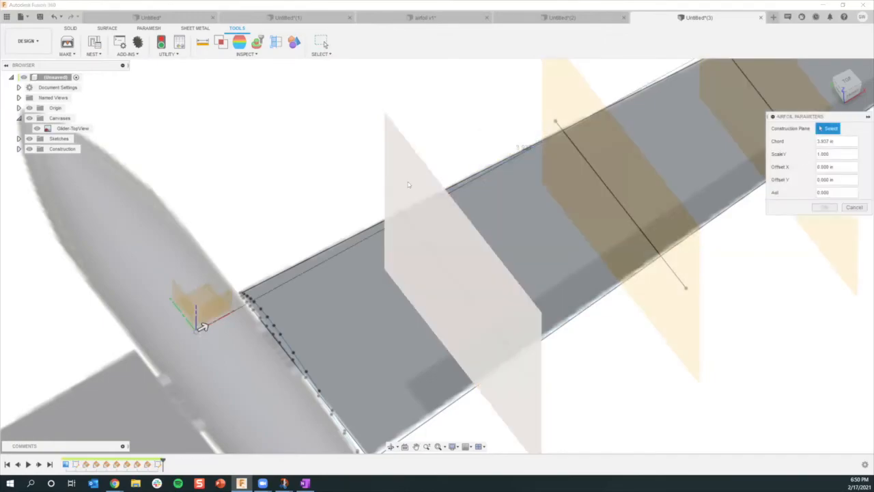
pyautogui.click(408, 182)
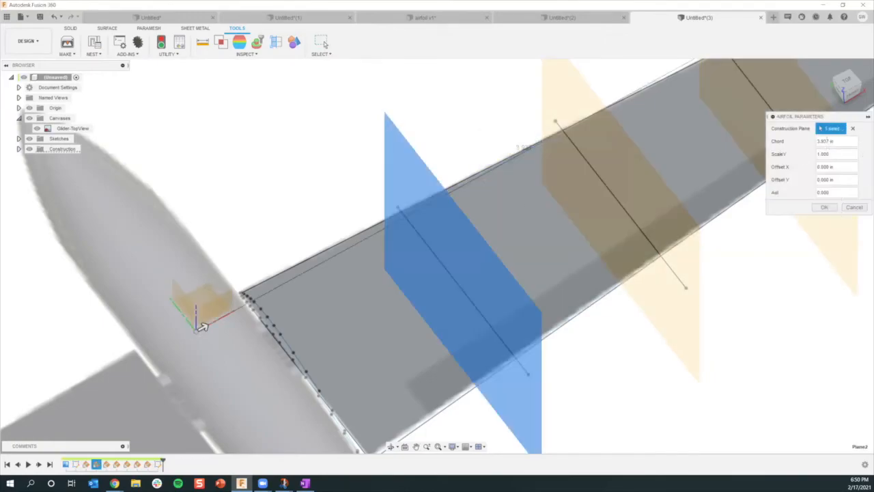
# Set the airfoil chord to the measured leading-edge to trailing-edge distance at the first station, 1.051 in, and import the airfoil file.
pyautogui.click(864, 145)
pyautogui.click(840, 199)
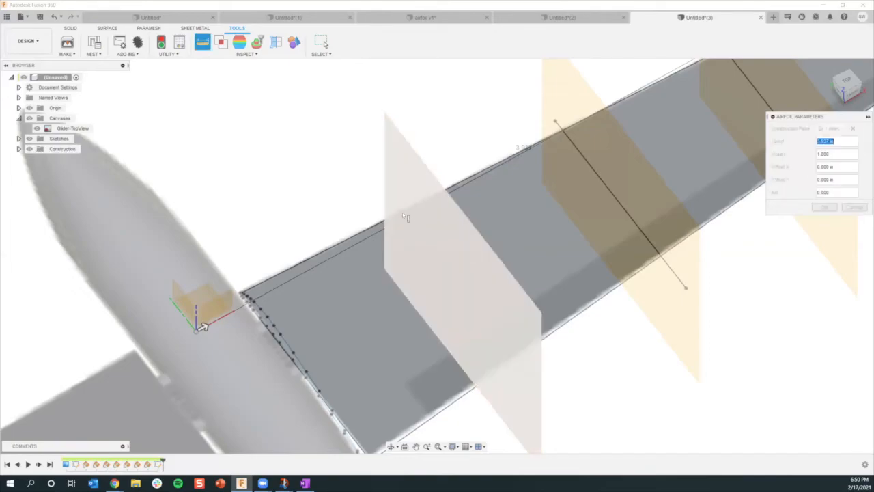
pyautogui.click(401, 209)
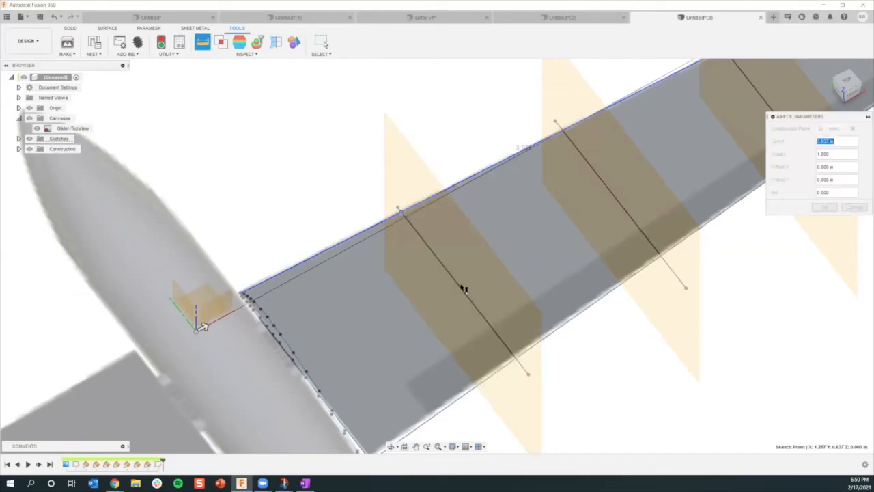
pyautogui.click(517, 362)
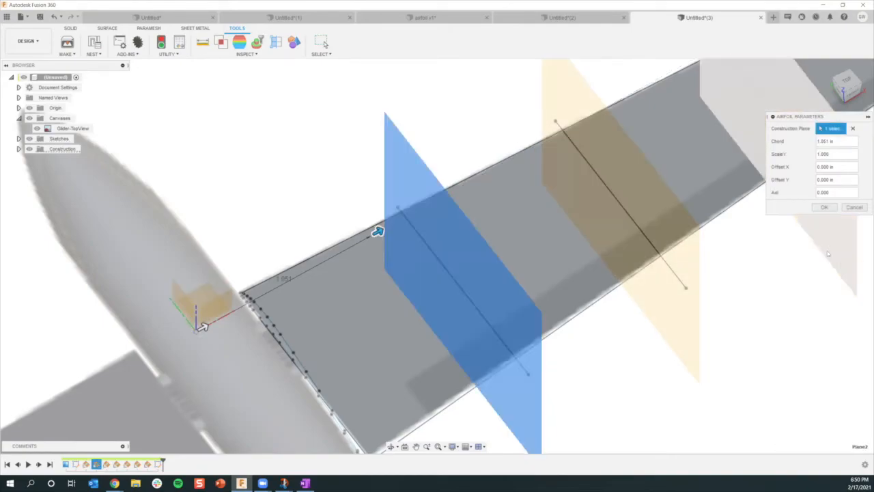
pyautogui.click(823, 207)
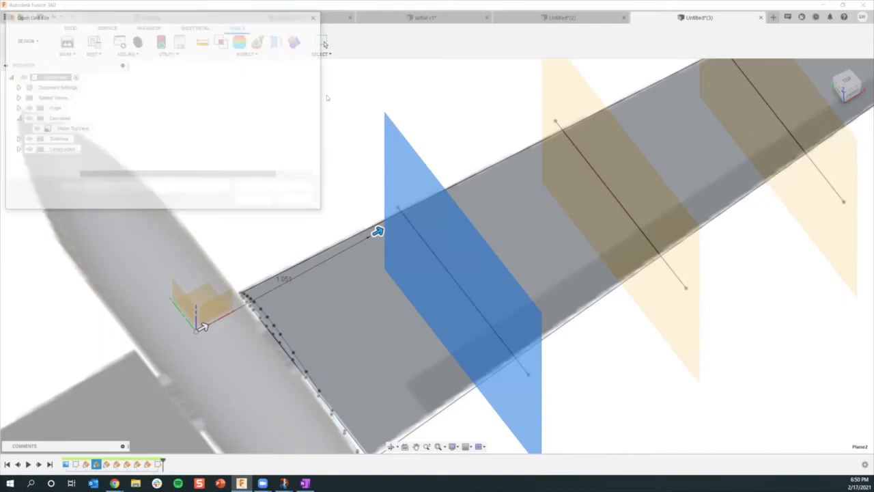
pyautogui.click(269, 206)
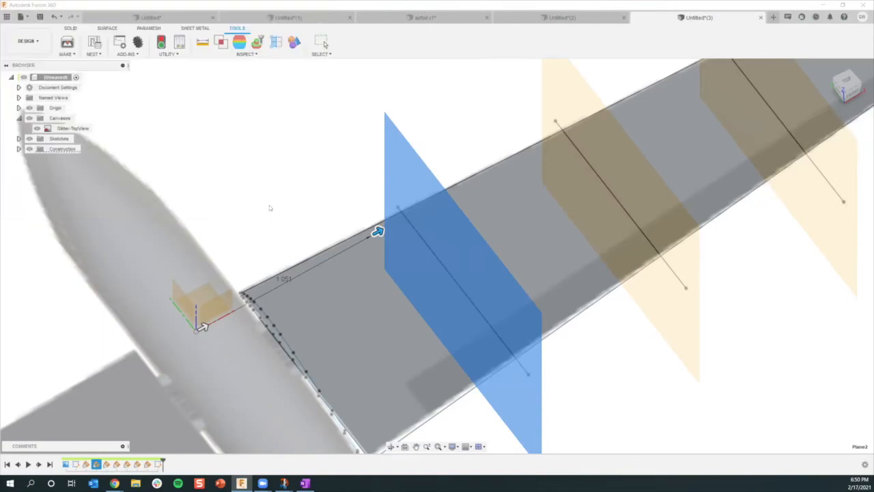
# Select the newly imported airfoil spline as a sketch object and rotate it 180 degrees about the X axis.
pyautogui.scroll(-4, 421, 325)
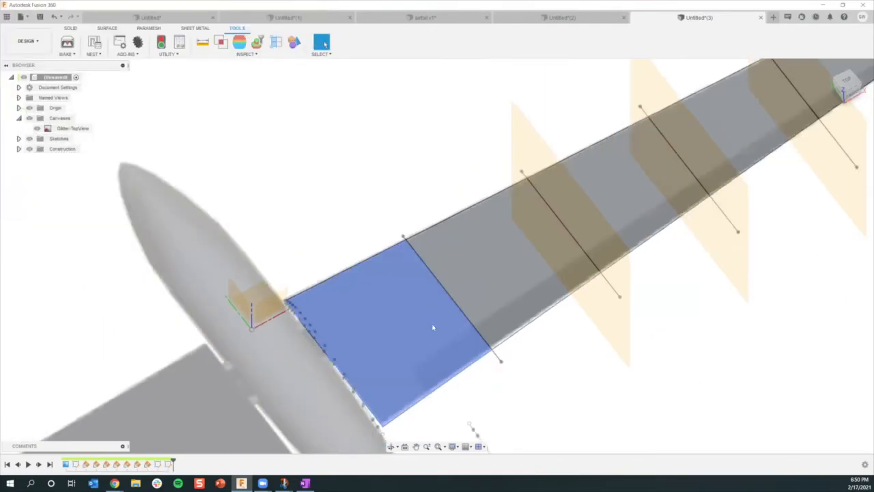
pyautogui.keyDown('shift'); pyautogui.moveTo(468, 319); pyautogui.dragTo(480, 418, button='middle'); pyautogui.keyUp('shift')
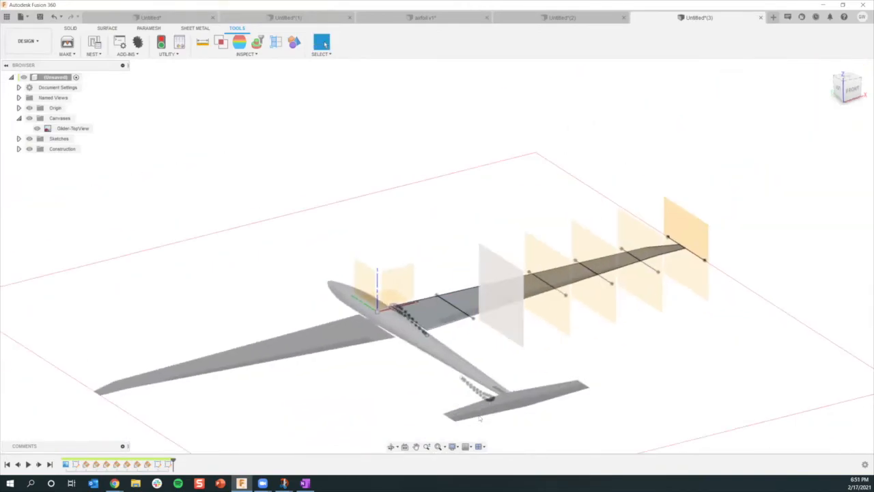
pyautogui.scroll(3, 480, 418)
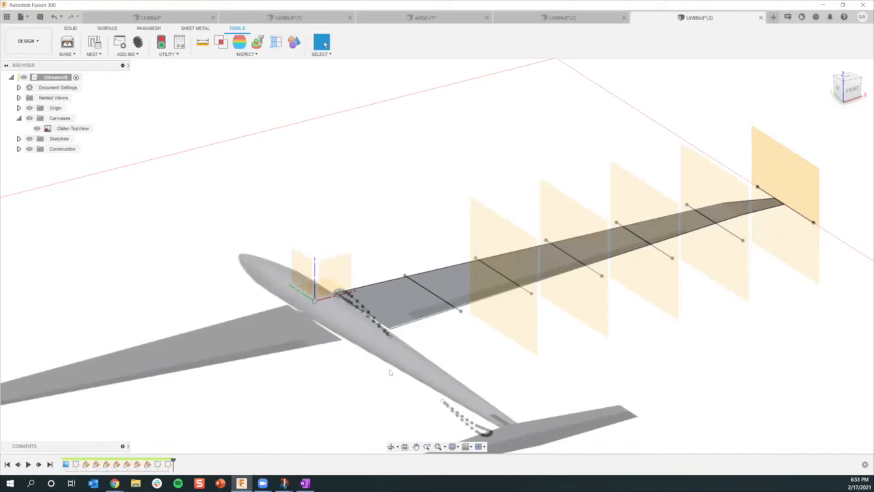
pyautogui.press('m')
pyautogui.scroll(2, 478, 430)
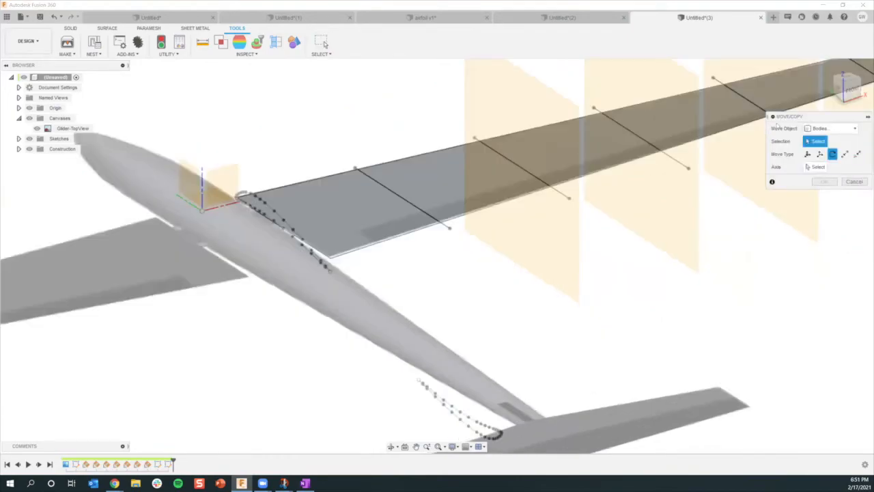
pyautogui.click(830, 129)
pyautogui.click(824, 167)
pyautogui.click(467, 423)
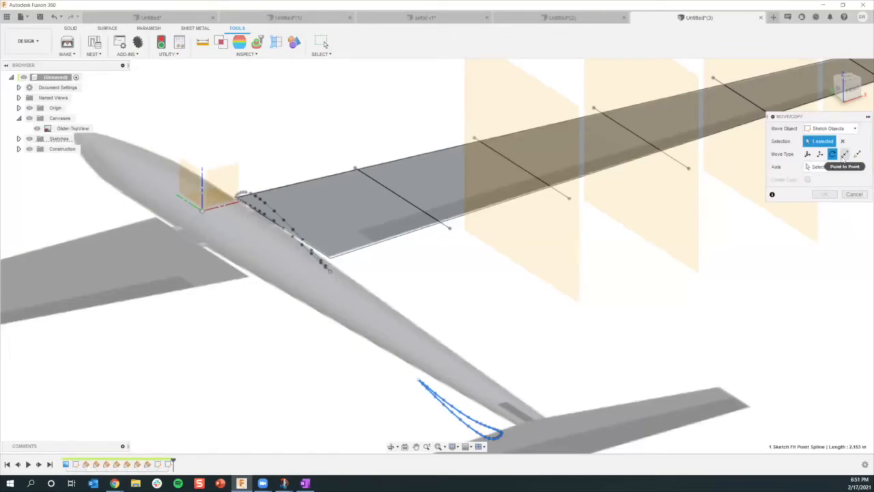
pyautogui.click(816, 167)
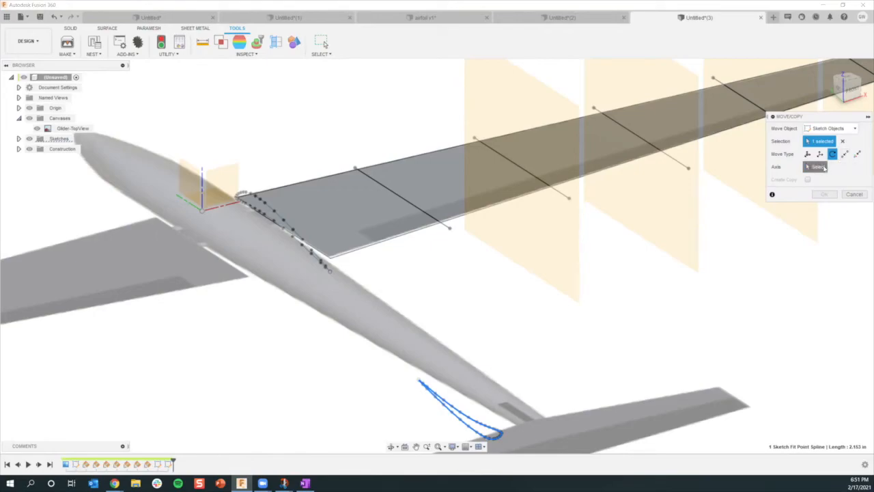
pyautogui.click(219, 210)
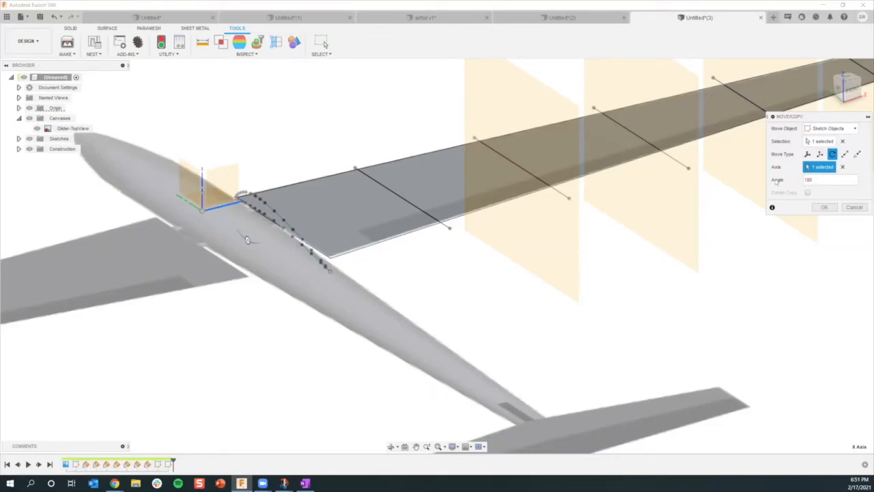
pyautogui.scroll(-5, 555, 260)
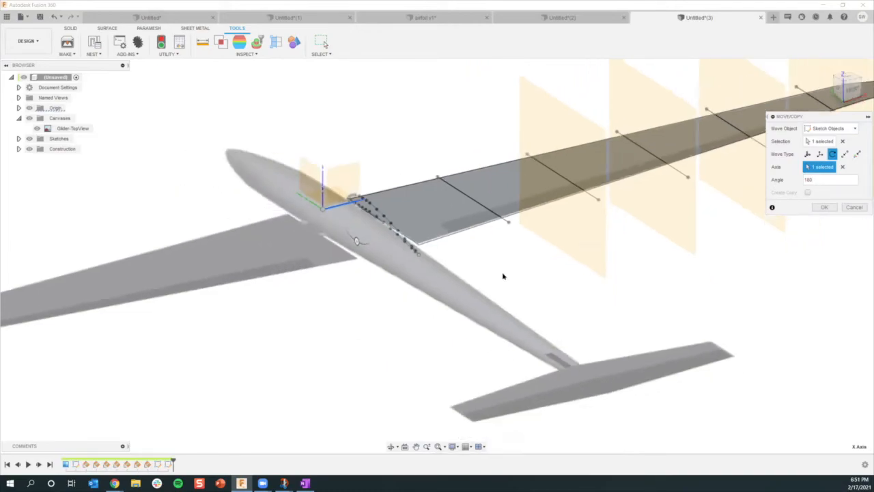
# Move the airfoil point to point, from its leading-edge point to the leading-edge end of the first station's chord line.
pyautogui.click(845, 154)
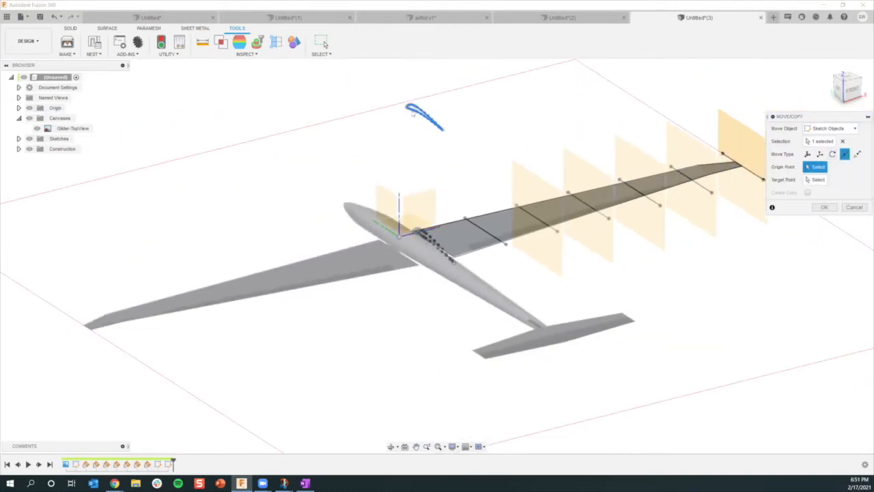
pyautogui.scroll(5, 408, 81)
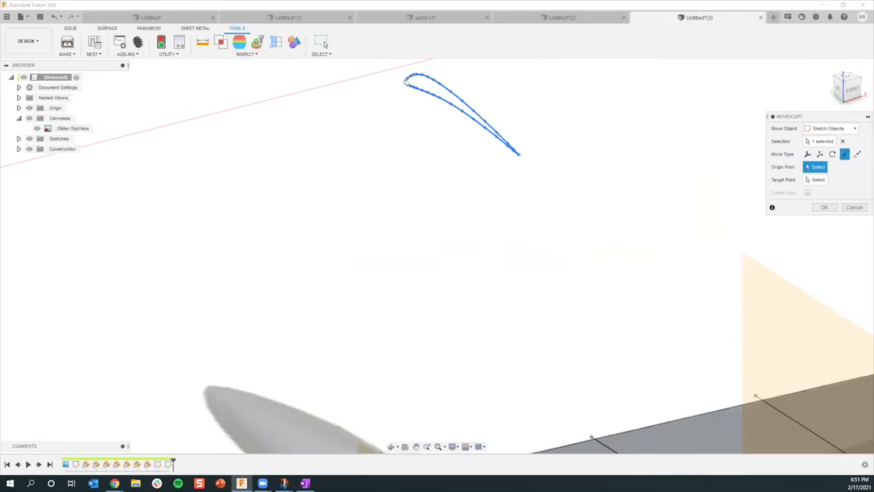
pyautogui.click(406, 81)
pyautogui.scroll(5, 524, 228)
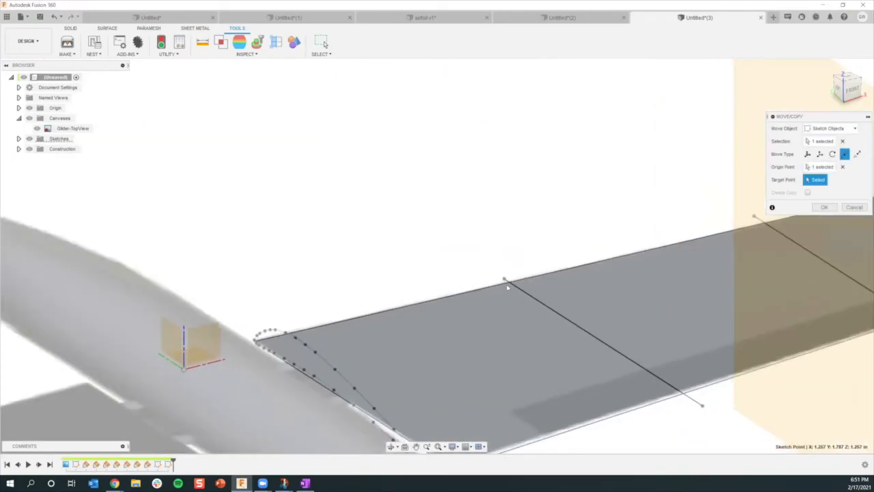
pyautogui.scroll(1, 507, 288)
pyautogui.click(508, 283)
pyautogui.scroll(-2, 754, 274)
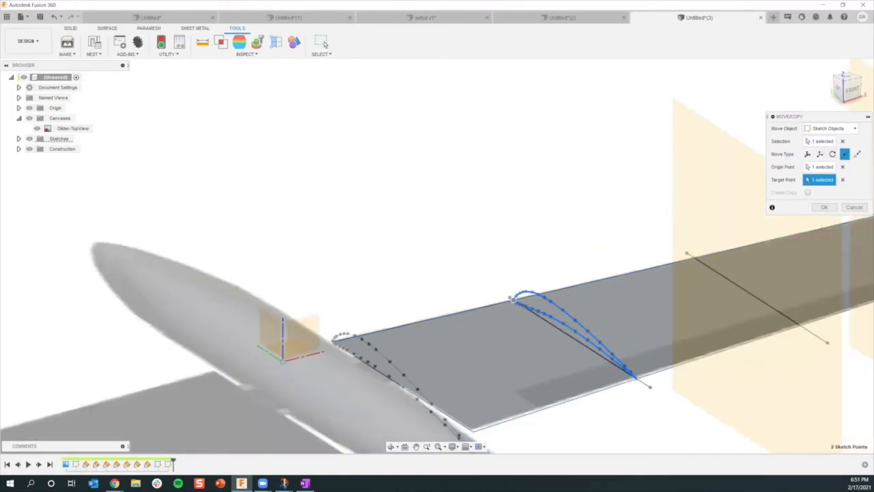
# Rotate the first station's airfoil by 5-(1/6) degrees about the X axis and apply the move.
pyautogui.click(832, 153)
pyautogui.click(311, 356)
pyautogui.keyDown('shift'); pyautogui.moveTo(537, 336); pyautogui.dragTo(543, 385, button='middle'); pyautogui.keyUp('shift')
pyautogui.scroll(-3, 543, 384)
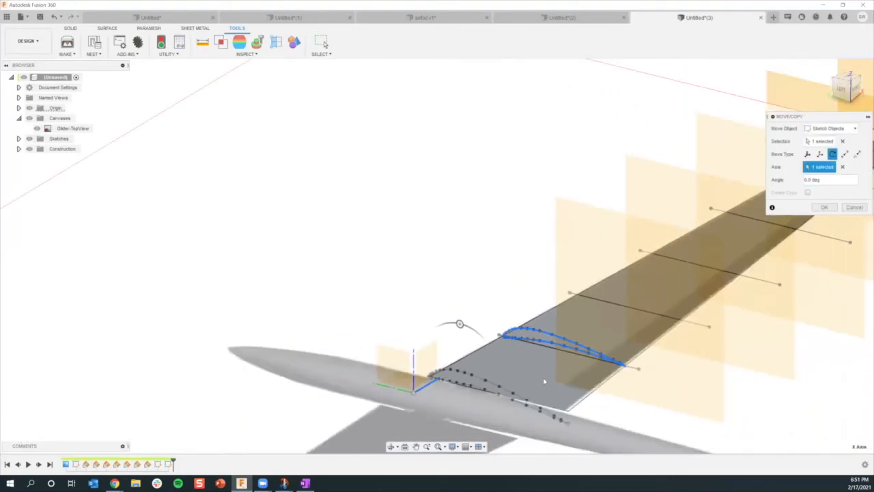
pyautogui.moveTo(554, 356); pyautogui.dragTo(468, 384, button='middle')
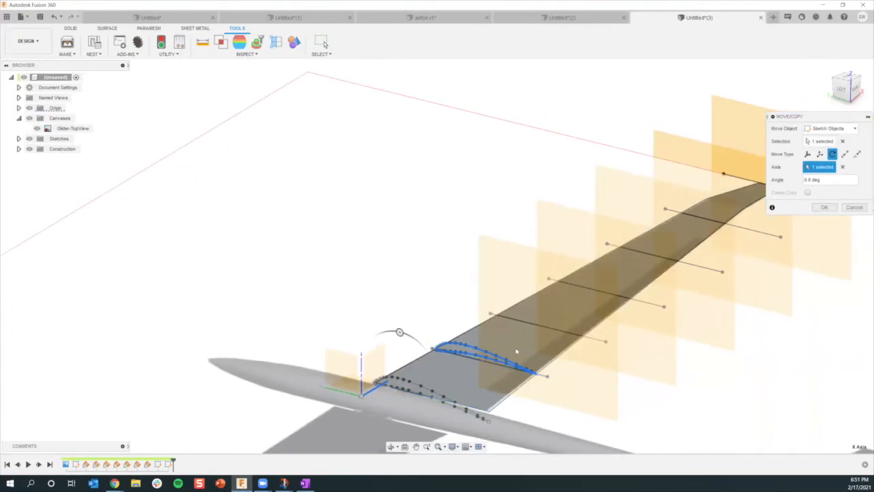
pyautogui.click(829, 182)
pyautogui.write('5-(1/6')
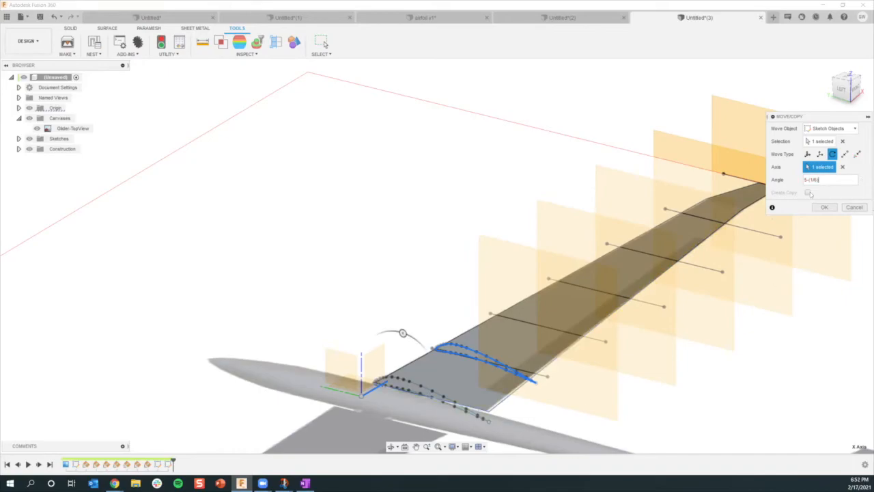
pyautogui.click(824, 207)
pyautogui.scroll(-2, 478, 367)
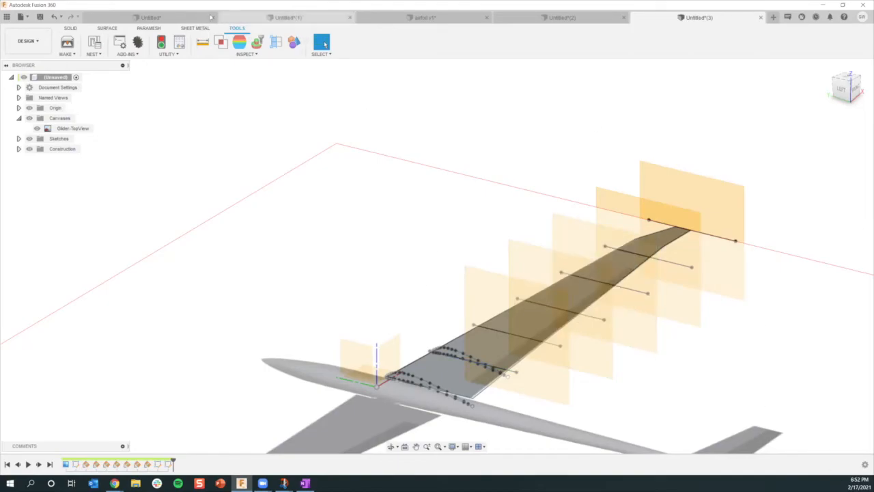
# Switch to the airfoil v1 document containing the airfoil sections along the wing.
pyautogui.click(423, 17)
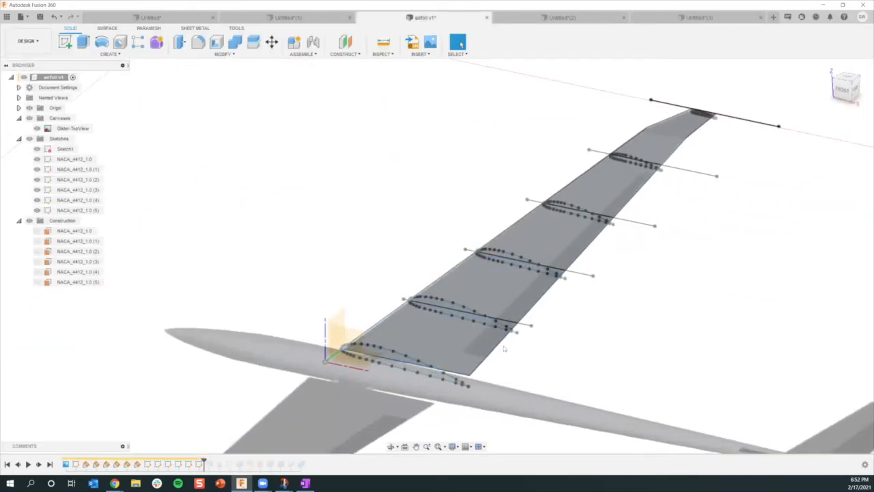
# Start a Loft and select the root airfoil and the second airfoil along the span as its first two profiles.
pyautogui.scroll(1, 503, 345)
pyautogui.scroll(-2, 672, 218)
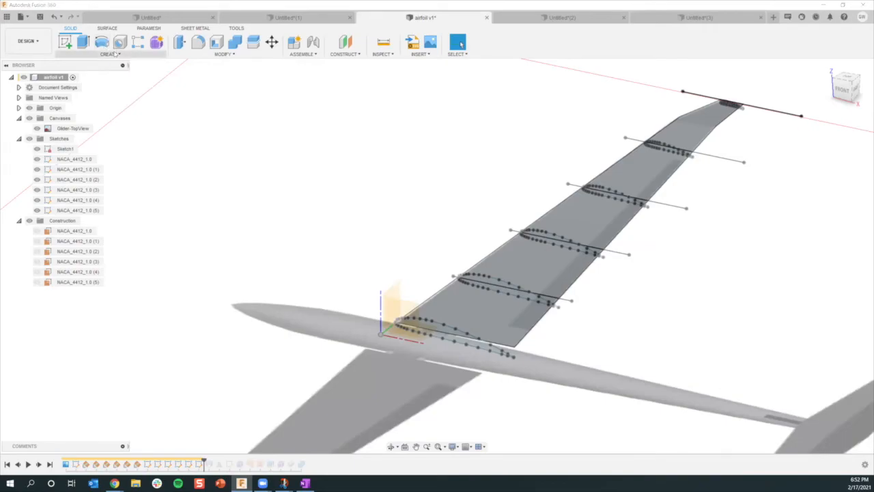
pyautogui.click(114, 54)
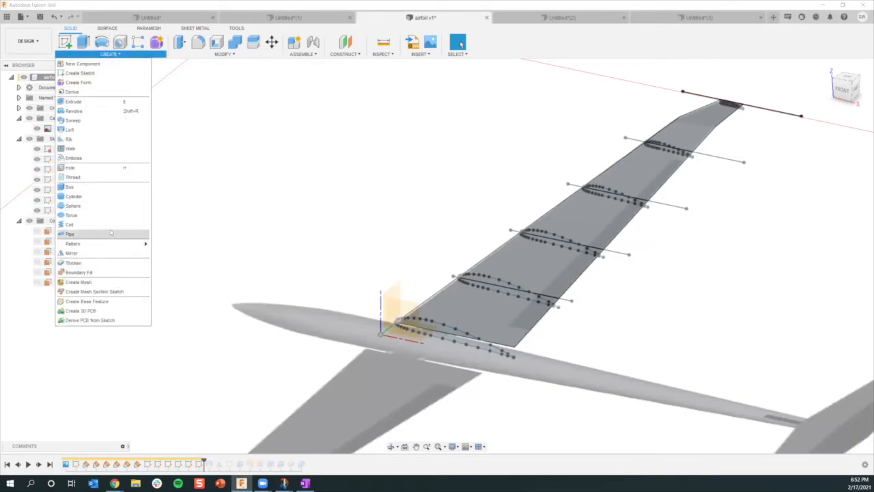
pyautogui.click(75, 129)
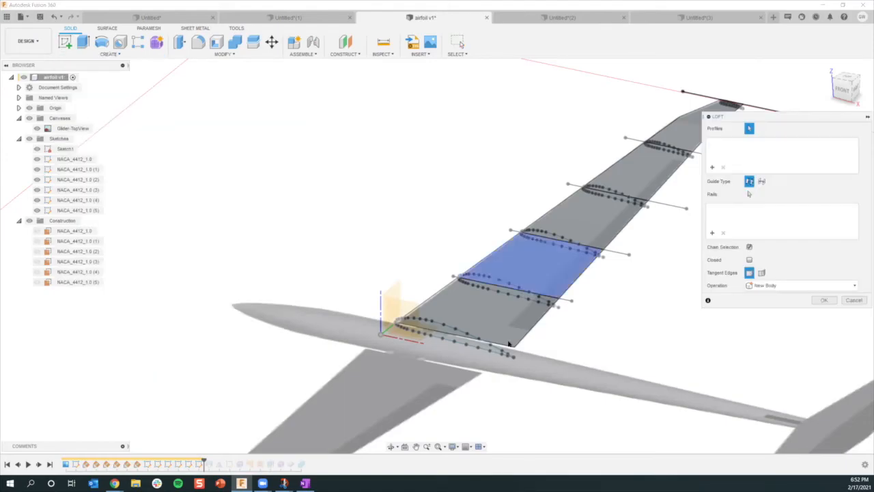
pyautogui.scroll(3, 457, 314)
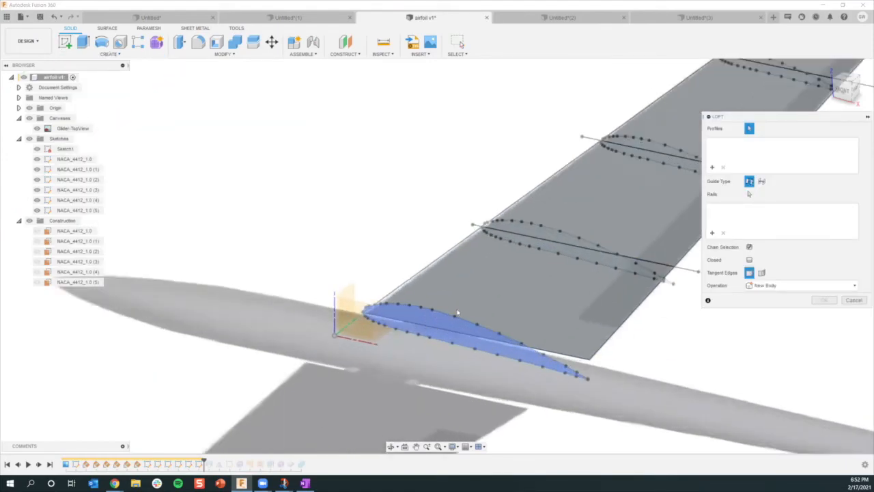
pyautogui.click(457, 313)
pyautogui.click(549, 239)
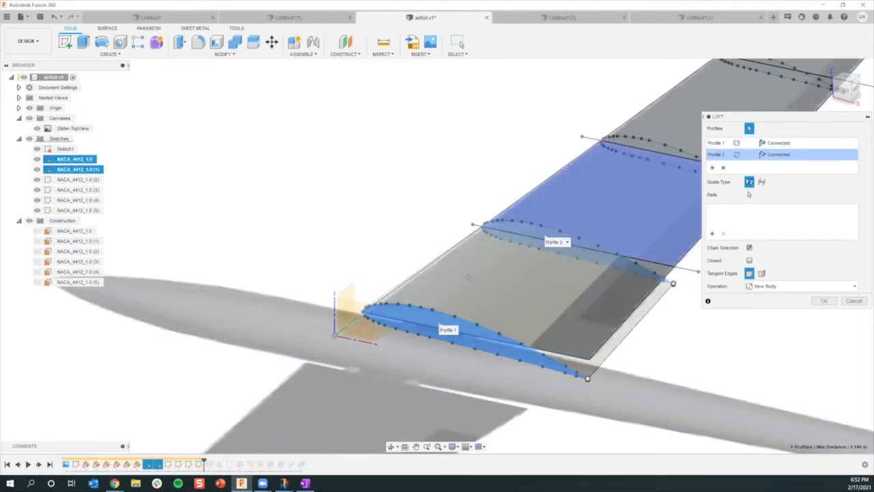
# Add the third and fourth airfoils along the span to the loft profiles.
pyautogui.scroll(-3, 468, 276)
pyautogui.click(442, 230)
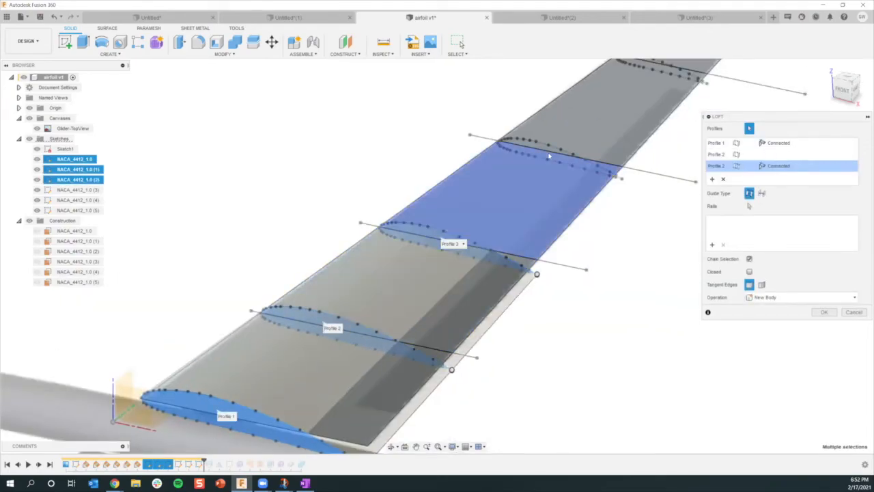
pyautogui.scroll(2, 548, 156)
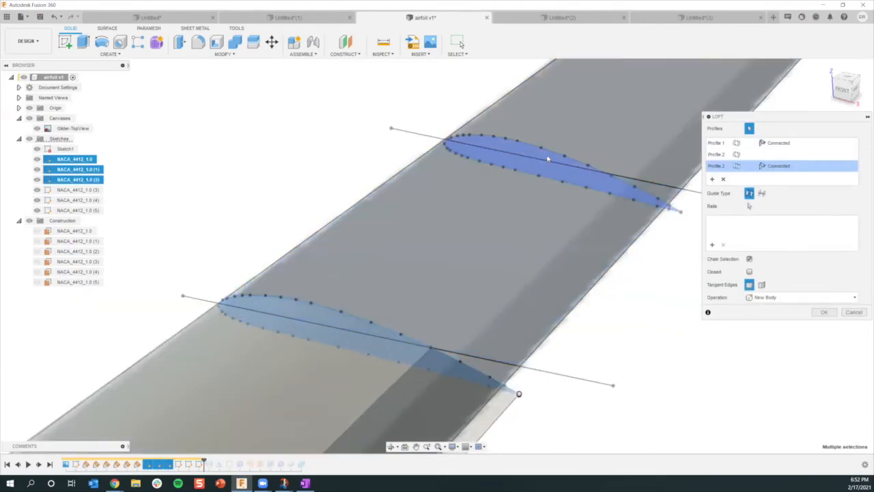
pyautogui.click(550, 161)
pyautogui.scroll(-3, 551, 162)
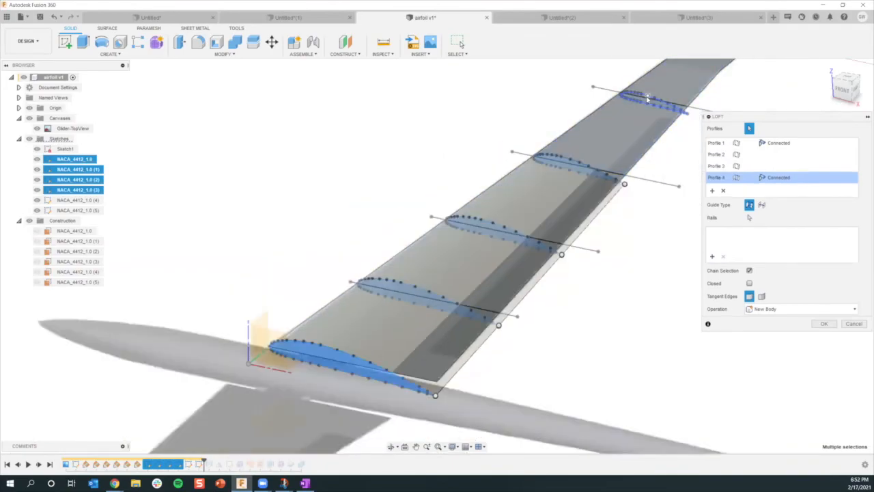
# Hide the Glider-TopView canvas and add the fifth airfoil as the next loft profile.
pyautogui.scroll(5, 650, 104)
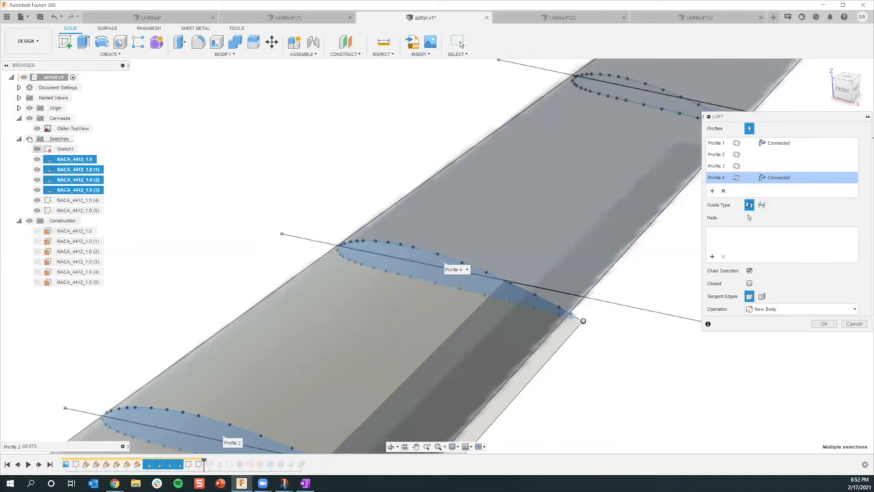
pyautogui.click(37, 128)
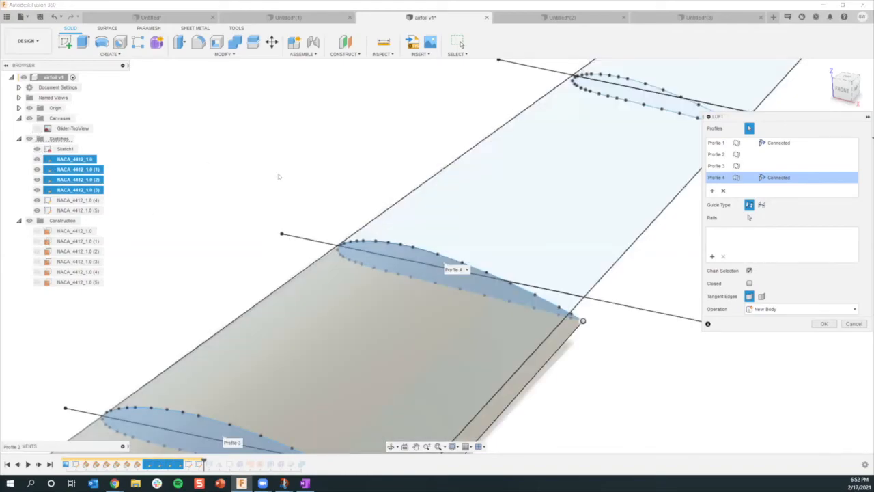
pyautogui.scroll(-3, 439, 107)
pyautogui.scroll(4, 478, 125)
pyautogui.click(478, 125)
pyautogui.scroll(-3, 513, 228)
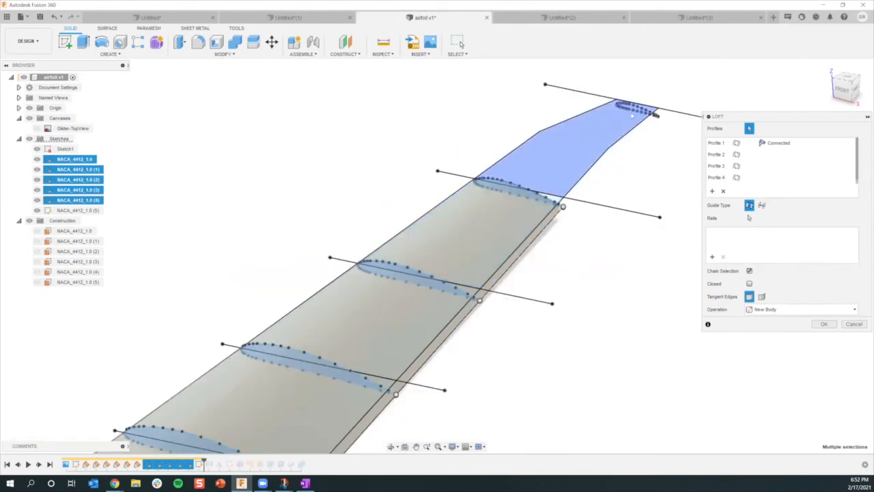
# Add the wingtip airfoil, rather than the overlapping outline region, as the sixth loft profile.
pyautogui.scroll(5, 632, 116)
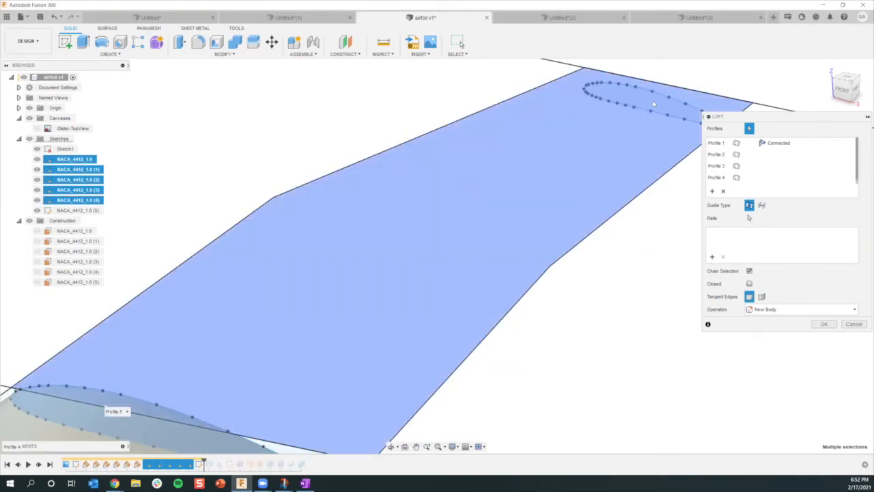
pyautogui.scroll(3, 674, 116)
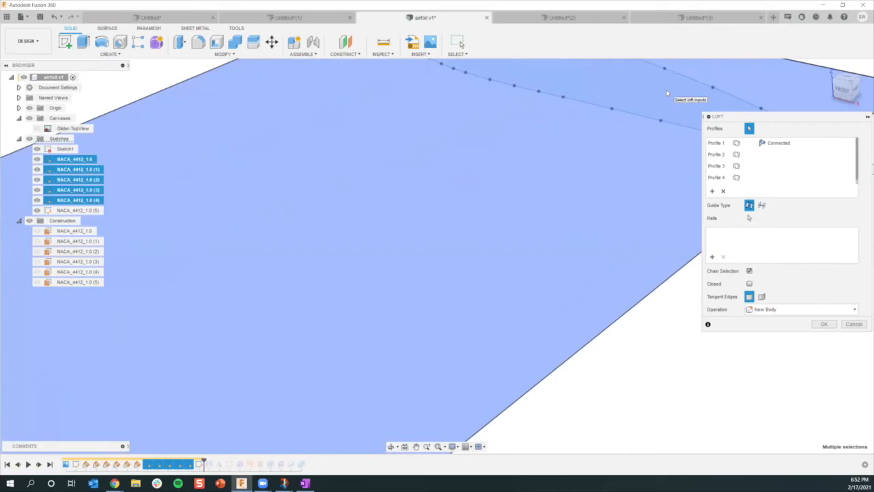
pyautogui.click(681, 124)
pyautogui.click(680, 121)
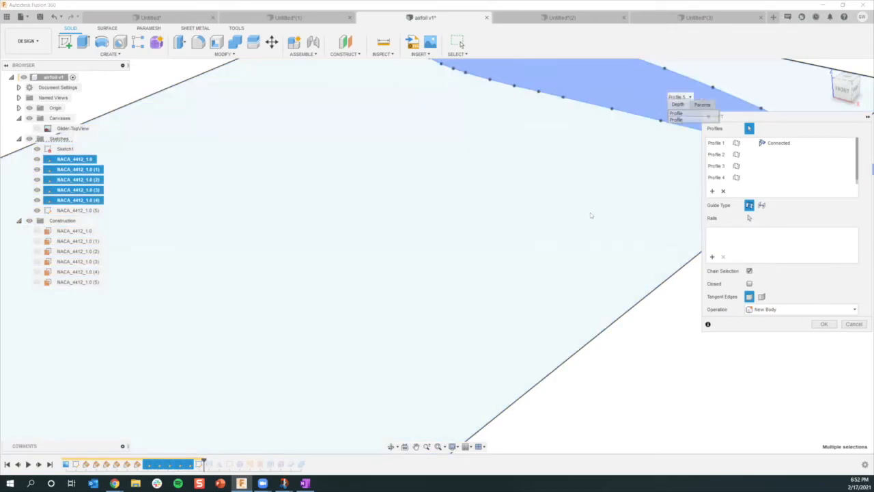
pyautogui.scroll(-8, 576, 208)
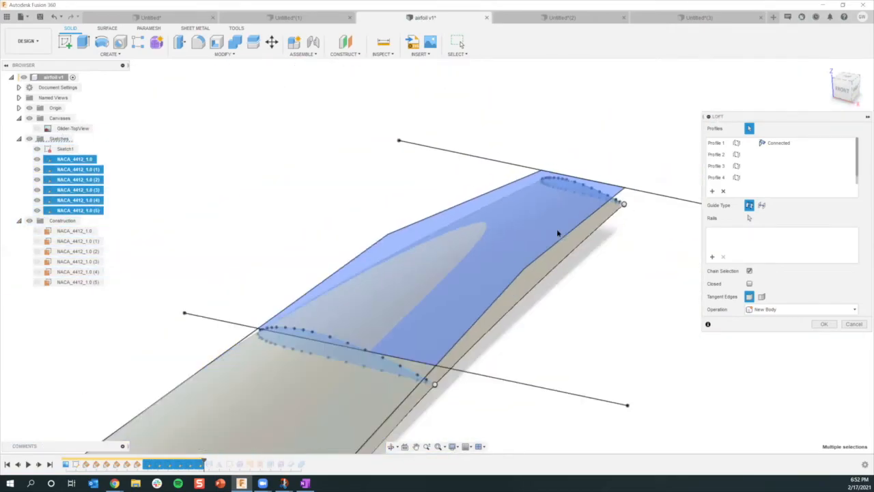
pyautogui.scroll(3, 567, 229)
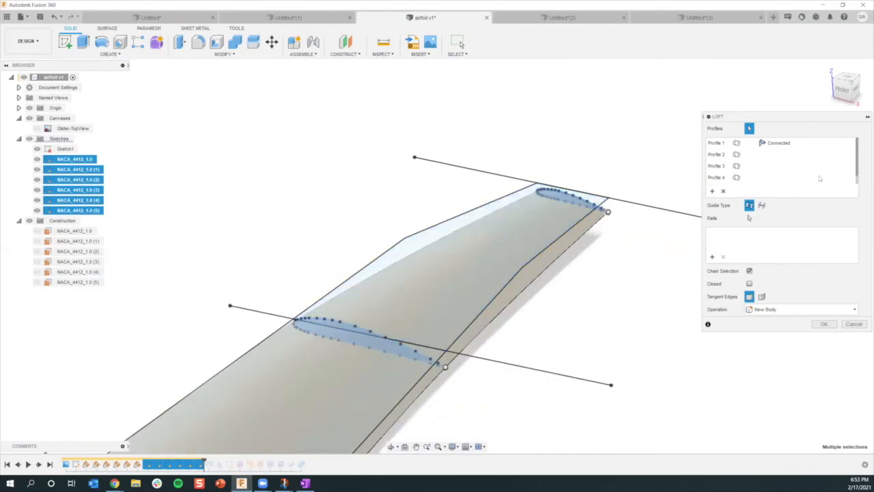
# Check the six loft profiles, create the wing as a new body, and hide all the sketches.
pyautogui.moveTo(857, 172); pyautogui.dragTo(841, 202)
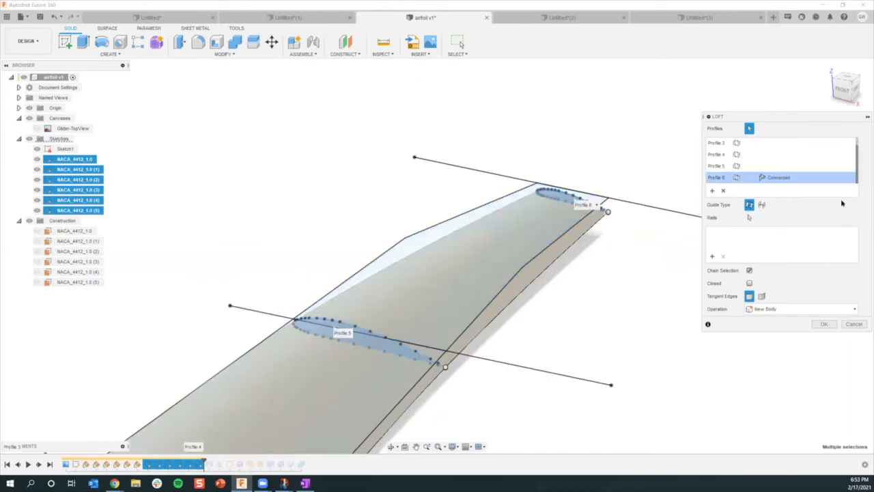
pyautogui.scroll(-4, 557, 273)
pyautogui.keyDown('shift'); pyautogui.moveTo(541, 153); pyautogui.dragTo(410, 342, button='middle'); pyautogui.keyUp('shift')
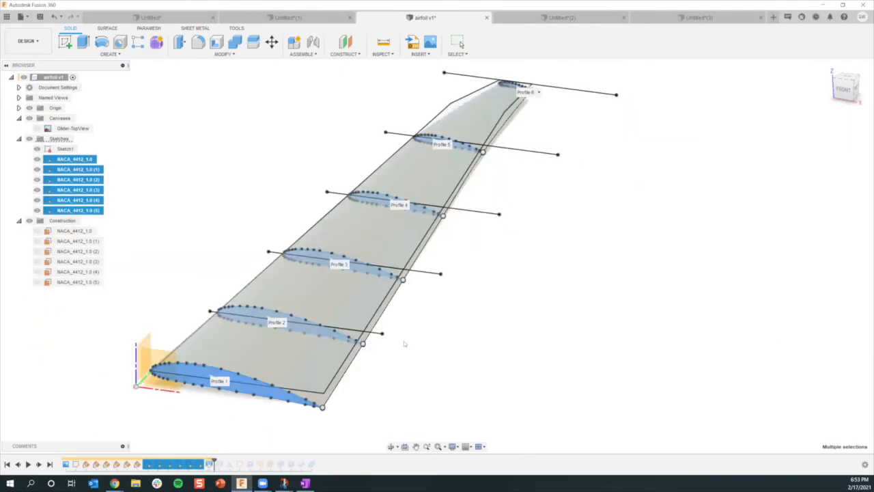
pyautogui.scroll(-3, 353, 332)
pyautogui.keyDown('shift'); pyautogui.moveTo(365, 274); pyautogui.dragTo(53, 269, button='middle'); pyautogui.keyUp('shift')
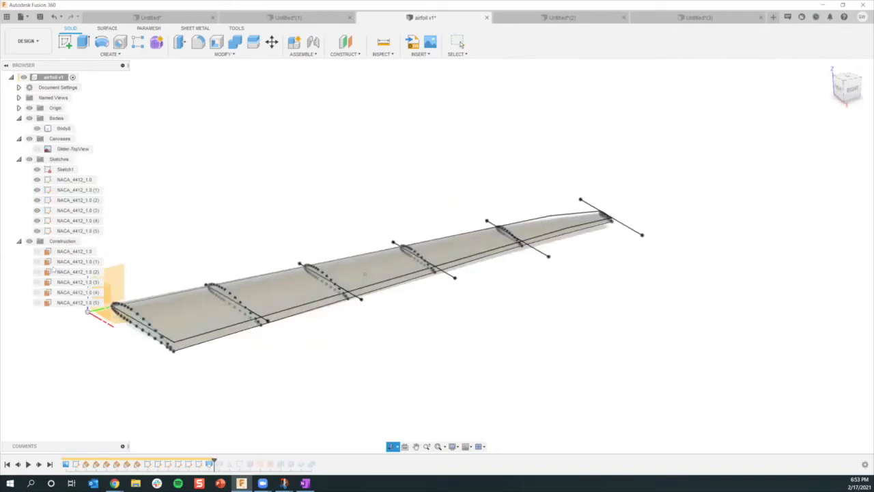
pyautogui.click(30, 159)
pyautogui.moveTo(306, 307)
pyautogui.keyDown('shift'); pyautogui.mouseDown(button='middle')
pyautogui.moveTo(409, 293)
pyautogui.moveTo(374, 287)
pyautogui.mouseUp(button='middle'); pyautogui.keyUp('shift')
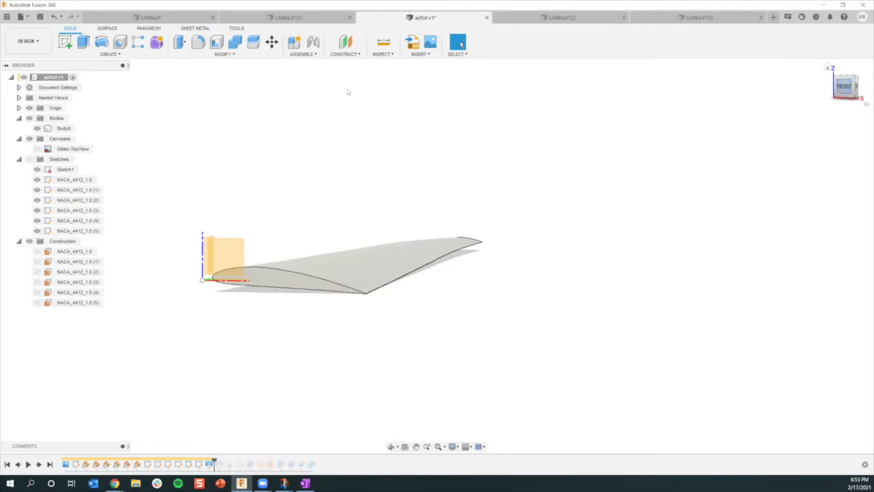
# Inspect the wing's cross-section with a Section Analysis from the XZ plane, moved along the span to 5.2 in, without keeping the analysis.
pyautogui.click(382, 54)
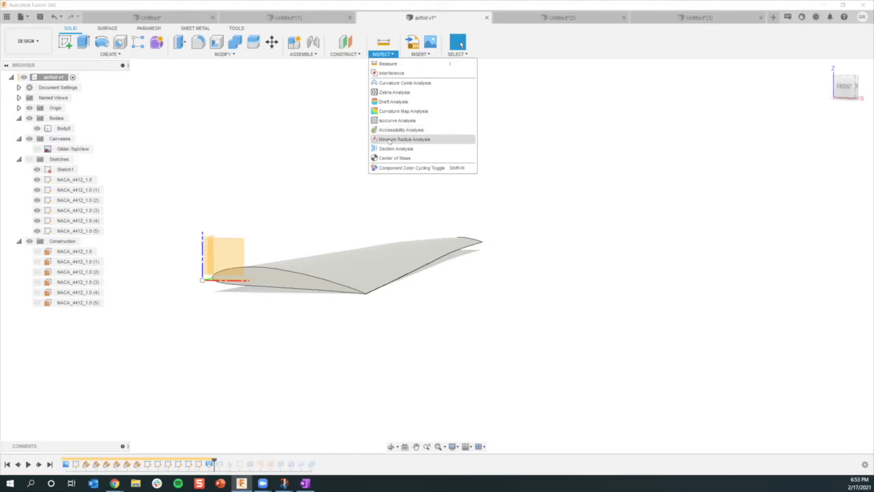
pyautogui.click(393, 149)
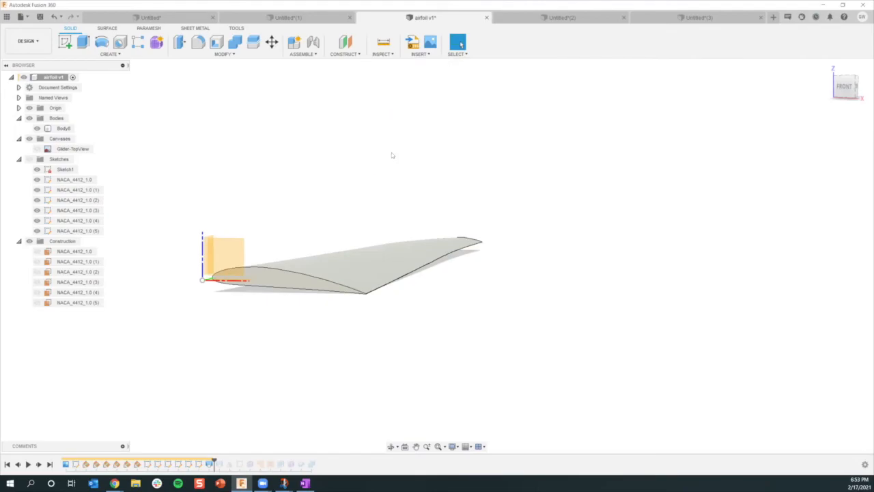
pyautogui.click(226, 269)
pyautogui.moveTo(368, 321)
pyautogui.keyDown('shift'); pyautogui.mouseDown(button='middle')
pyautogui.moveTo(319, 340)
pyautogui.moveTo(301, 369)
pyautogui.mouseUp(button='middle'); pyautogui.keyUp('shift')
pyautogui.moveTo(91, 353); pyautogui.dragTo(455, 171)
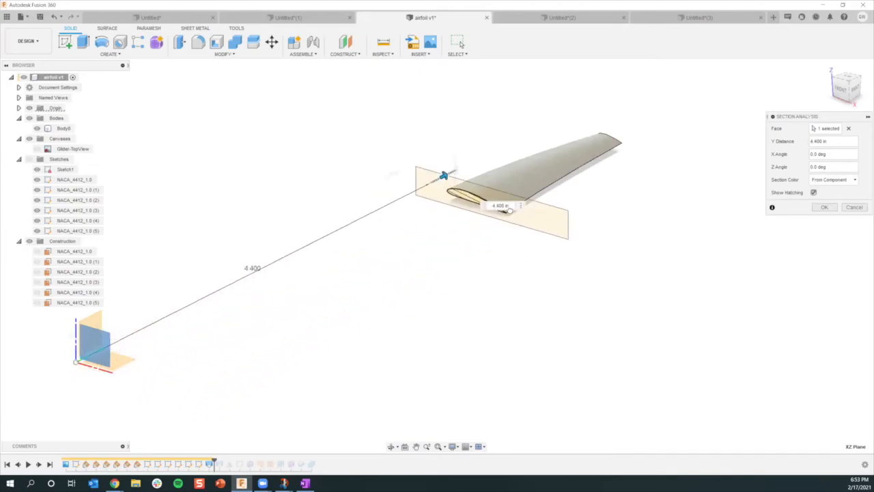
pyautogui.moveTo(509, 210); pyautogui.dragTo(587, 226)
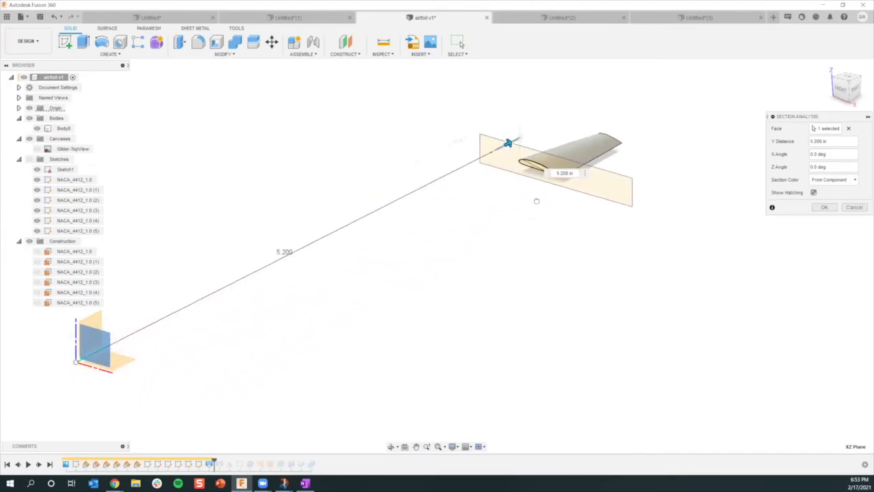
pyautogui.click(862, 206)
# Examine the wing from the back to compare the tip airfoil's twist with the root, including the tip's lower edge.
pyautogui.click(859, 89)
pyautogui.click(862, 88)
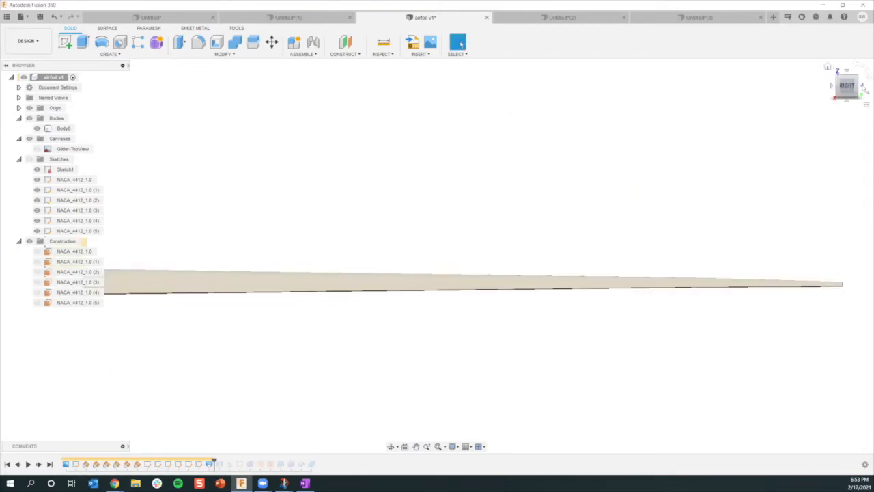
pyautogui.scroll(3, 486, 312)
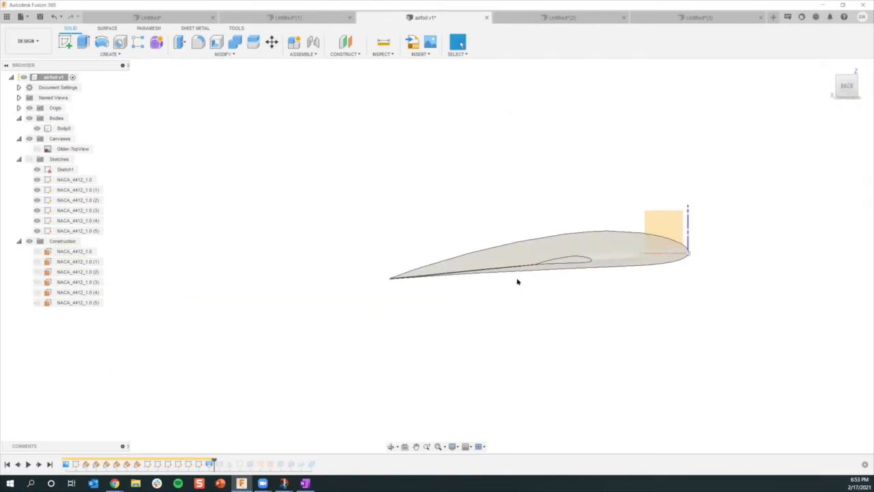
pyautogui.scroll(1, 491, 298)
pyautogui.click(512, 260)
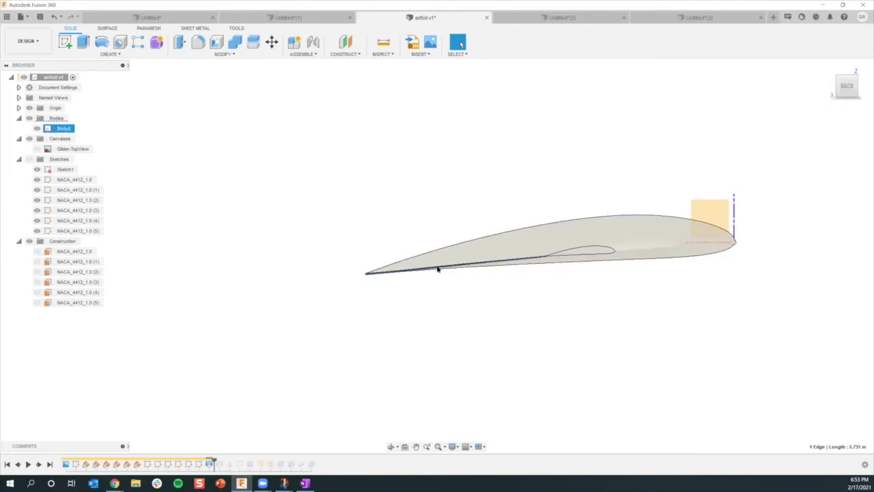
pyautogui.click(471, 335)
pyautogui.scroll(-4, 472, 345)
pyautogui.scroll(-1, 502, 294)
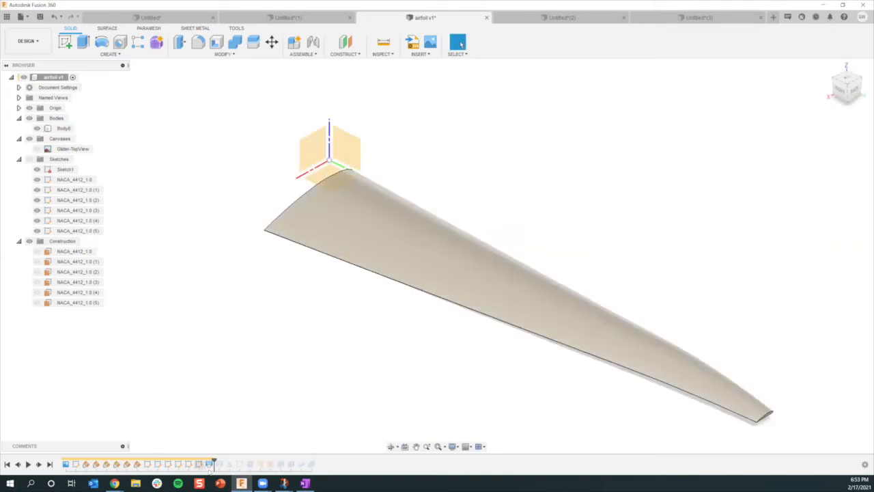
# Delete the newly created loft from the timeline and bring back the existing wing body, Body1.
pyautogui.rightClick(210, 464)
pyautogui.click(227, 412)
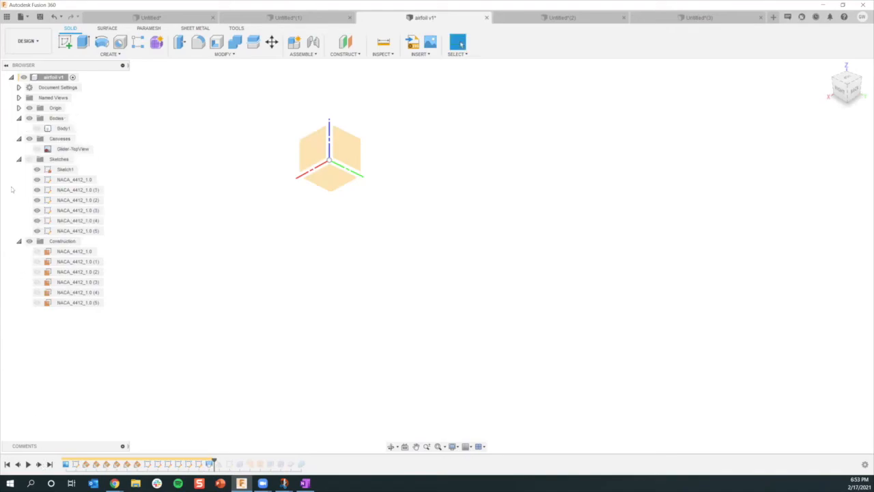
pyautogui.hotkey('ctrl', 'z')
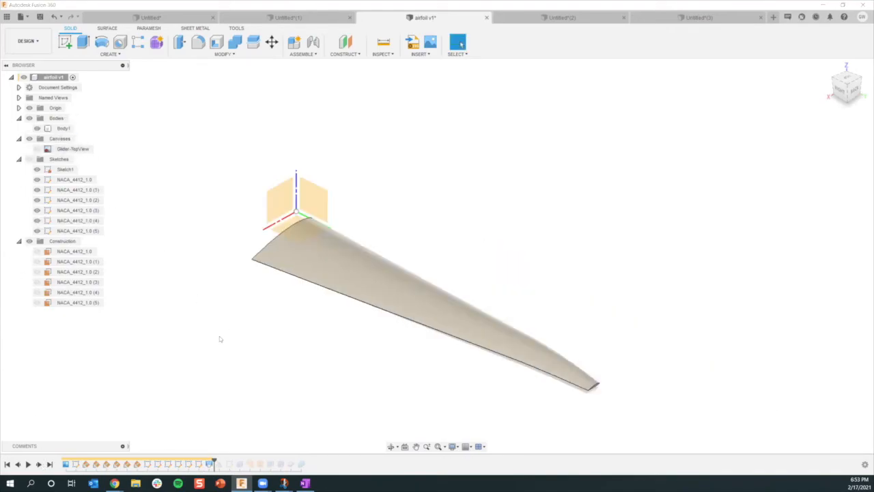
# Roll the timeline forward past the mirrored wing and the fuselage circle sketch.
pyautogui.click(38, 463)
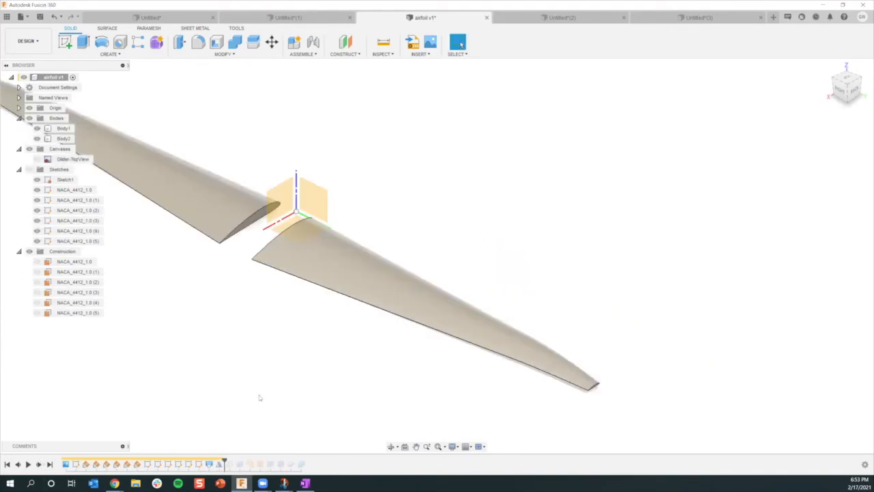
pyautogui.scroll(-2, 254, 342)
pyautogui.moveTo(256, 316); pyautogui.dragTo(327, 310, button='middle')
pyautogui.click(307, 352)
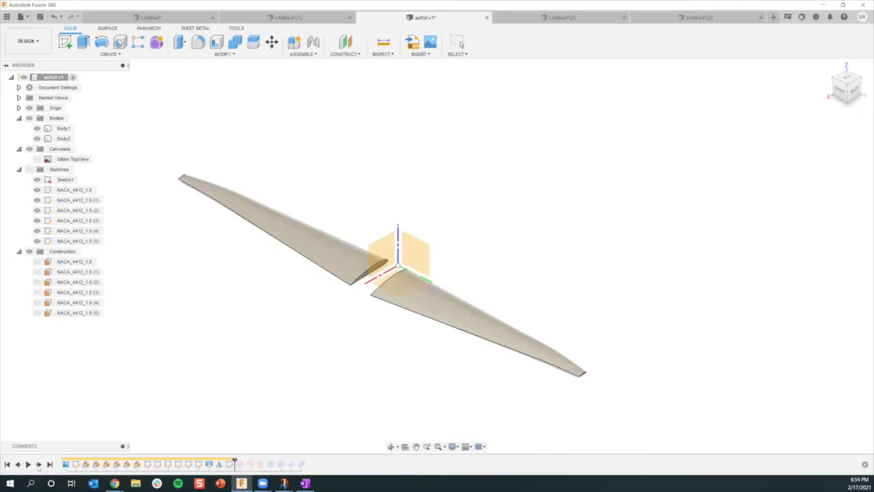
pyautogui.click(38, 464)
# Show the Sketches folder with only the fuselage circle sketch visible, hiding Sketch1 and all six NACA_4412_1.0 airfoil sketches.
pyautogui.click(230, 464)
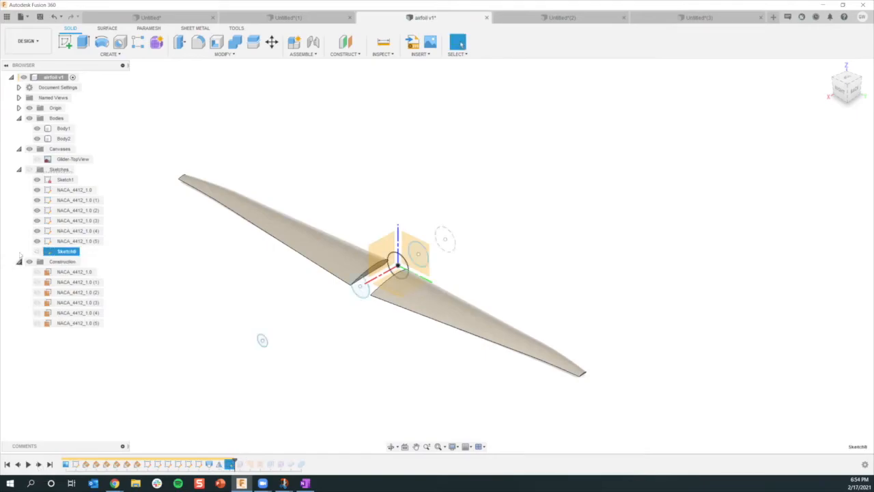
pyautogui.click(30, 169)
pyautogui.click(37, 180)
pyautogui.click(37, 190)
pyautogui.click(37, 200)
pyautogui.click(36, 210)
pyautogui.click(36, 221)
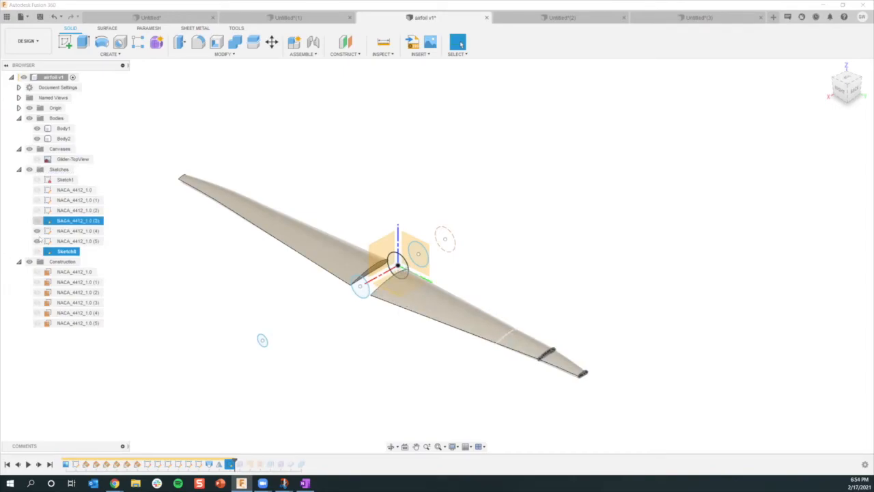
pyautogui.click(37, 231)
pyautogui.click(37, 241)
pyautogui.click(37, 252)
pyautogui.click(327, 297)
pyautogui.scroll(5, 415, 293)
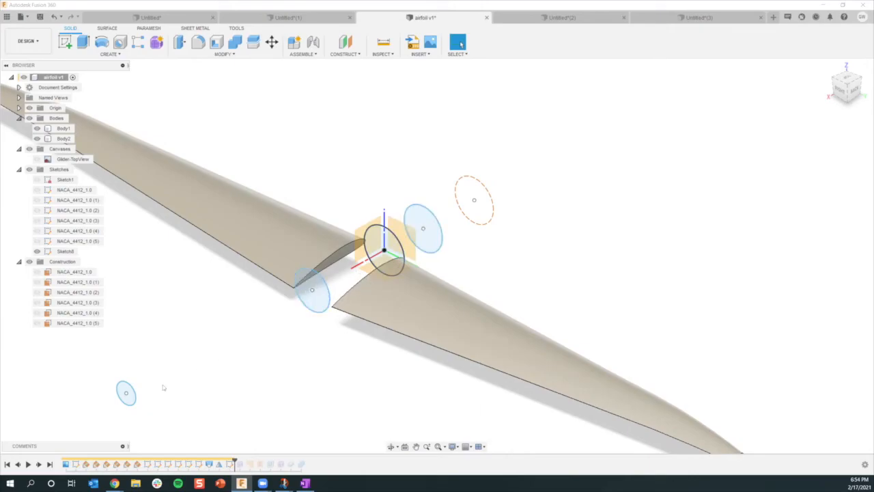
pyautogui.scroll(-2, 249, 320)
pyautogui.moveTo(267, 337); pyautogui.dragTo(271, 335, button='middle')
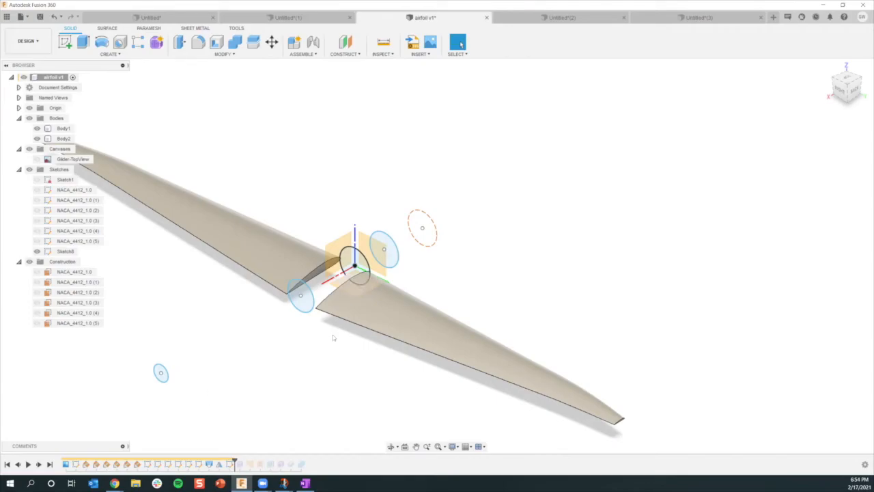
pyautogui.click(402, 315)
pyautogui.click(323, 401)
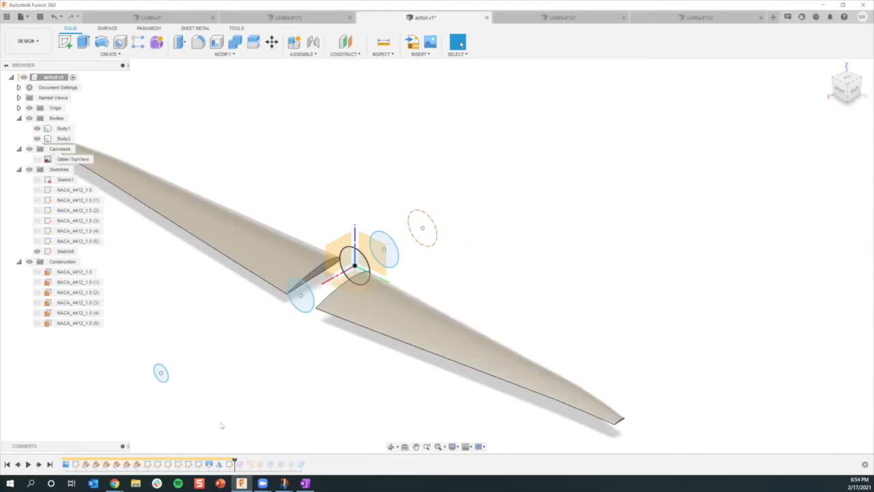
pyautogui.scroll(-1, 220, 423)
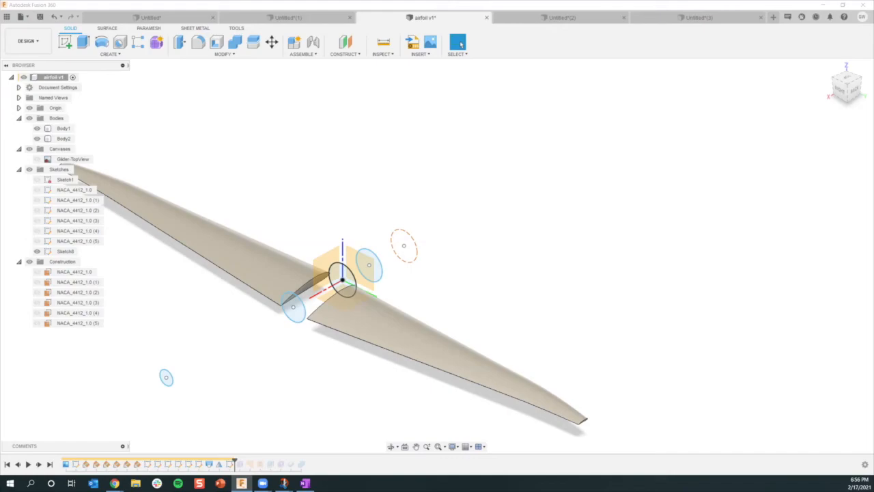
pyautogui.moveTo(558, 284); pyautogui.dragTo(655, 272, button='middle')
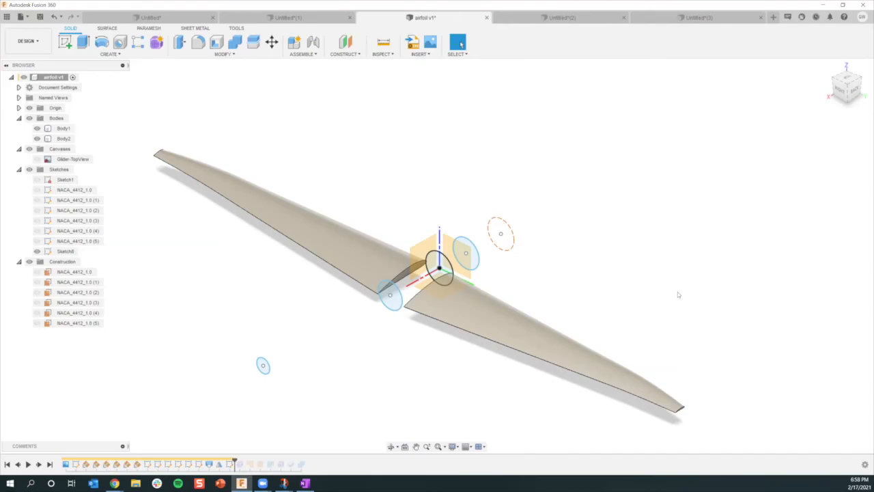
# Switch to the Untitled(1) design and select the airfoil spline on the first plate.
pyautogui.click(284, 18)
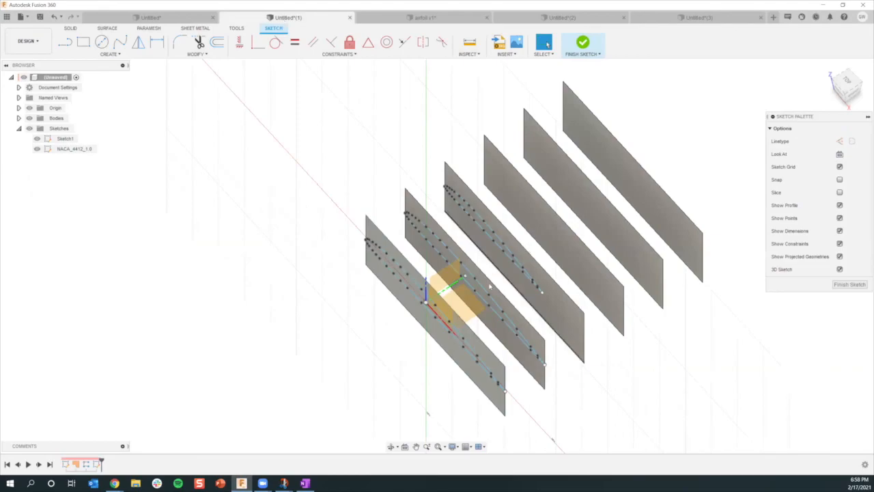
pyautogui.scroll(2, 489, 282)
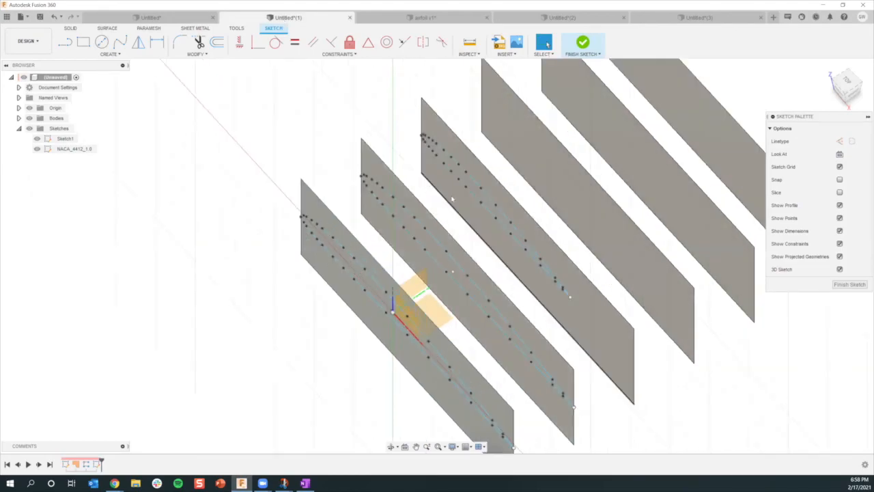
pyautogui.scroll(-2, 460, 217)
pyautogui.scroll(1, 460, 217)
pyautogui.scroll(1, 341, 281)
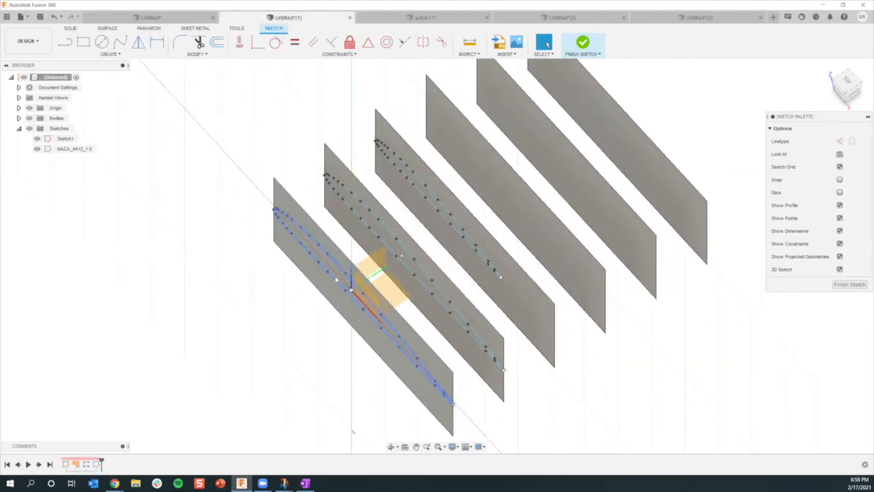
pyautogui.scroll(2, 336, 278)
pyautogui.click(349, 289)
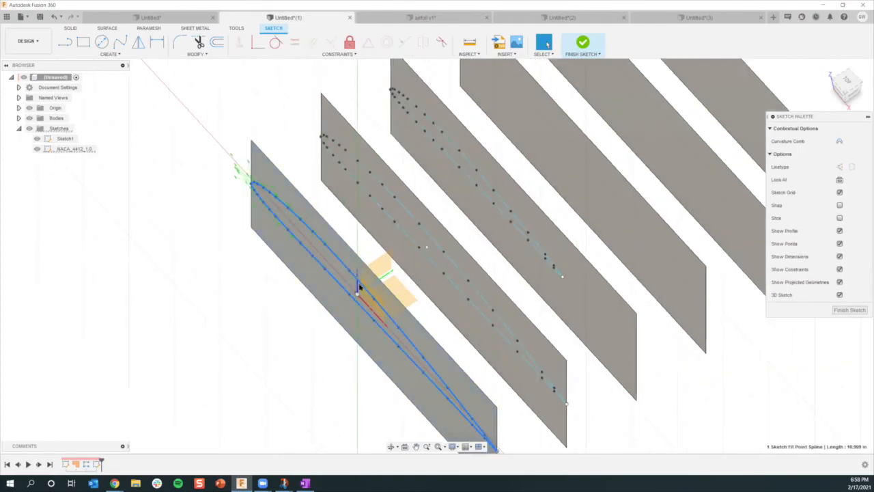
pyautogui.moveTo(357, 292)
pyautogui.mouseDown(button='middle')
pyautogui.moveTo(359, 241)
pyautogui.moveTo(376, 224)
pyautogui.mouseUp(button='middle')
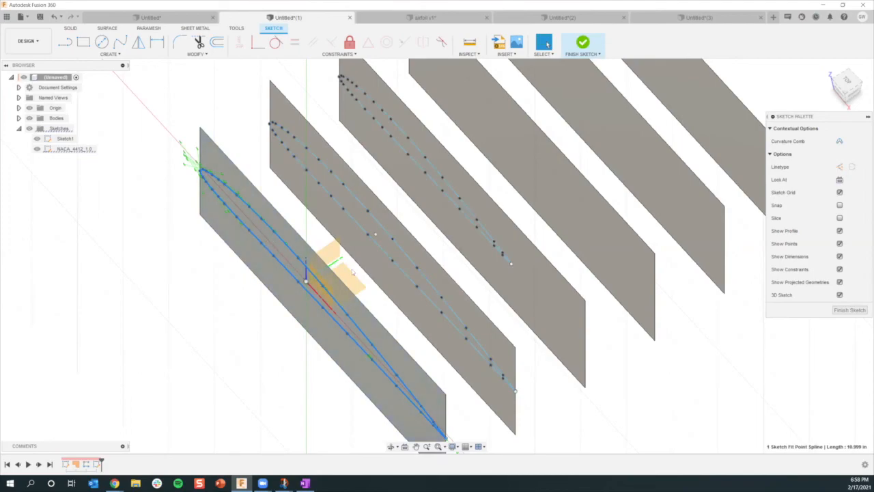
# Move the airfoil spline from the third plate 1.200 in along Z onto the fourth plate.
pyautogui.scroll(-3, 354, 272)
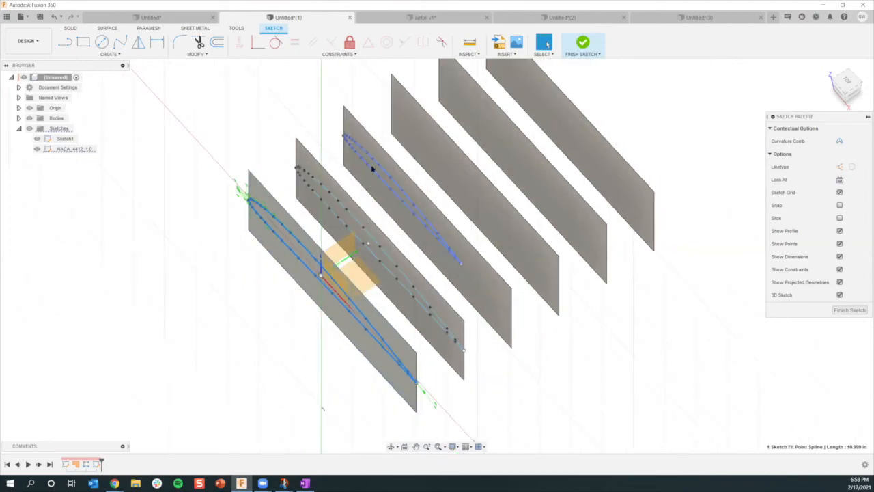
pyautogui.scroll(2, 373, 161)
pyautogui.click(415, 200)
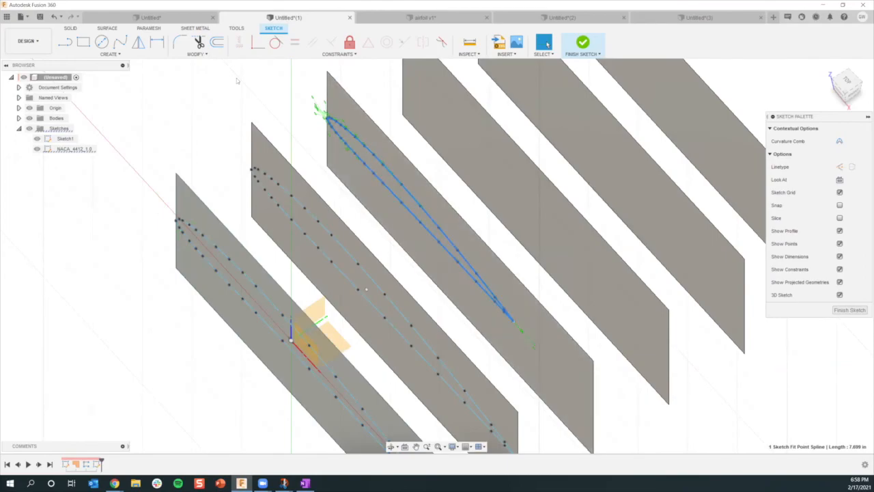
pyautogui.scroll(-1, 389, 146)
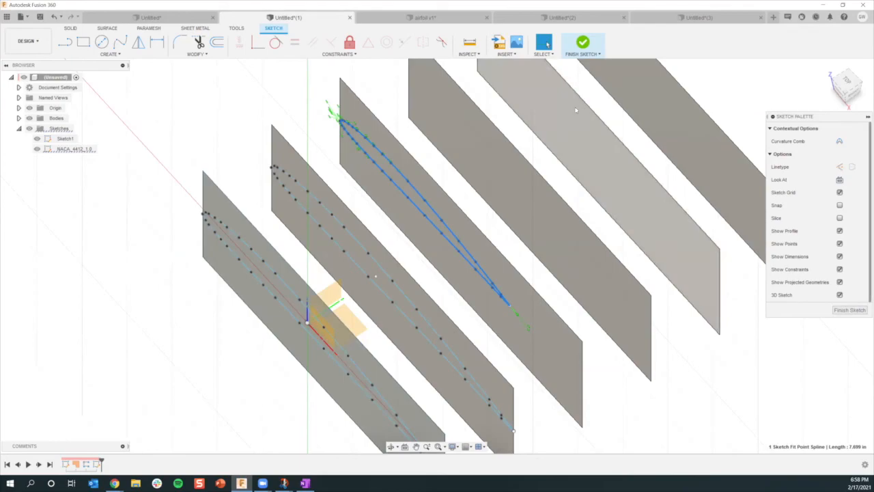
pyautogui.press('m')
pyautogui.moveTo(360, 108); pyautogui.dragTo(444, 87)
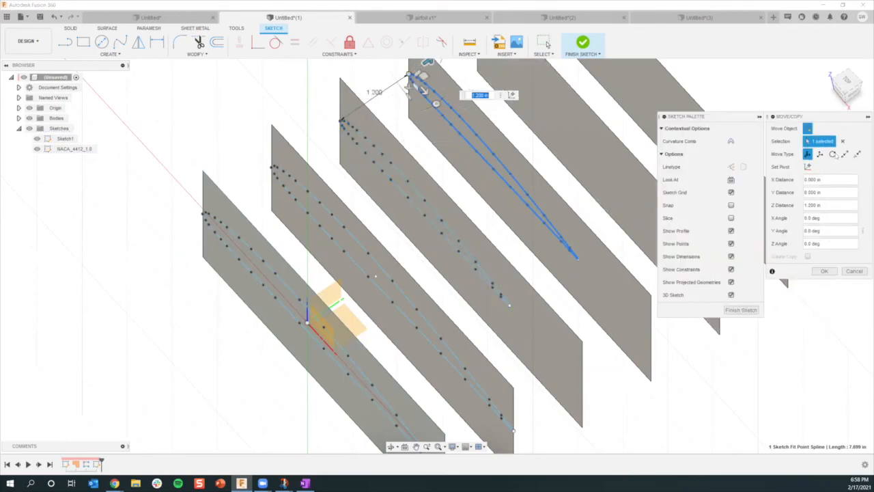
# Set the move type to Point to Point and pick the moved airfoil's leading-edge point as the origin point.
pyautogui.click(845, 154)
pyautogui.moveTo(425, 117); pyautogui.dragTo(407, 220, button='middle')
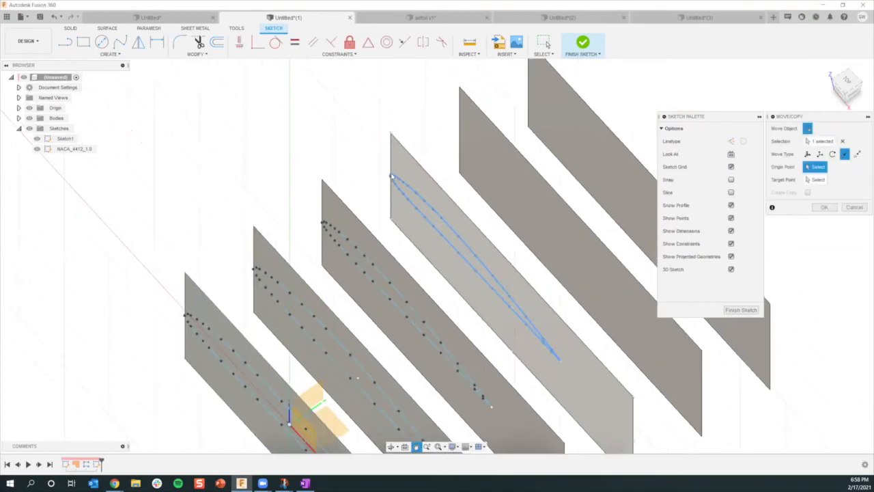
pyautogui.scroll(6, 390, 172)
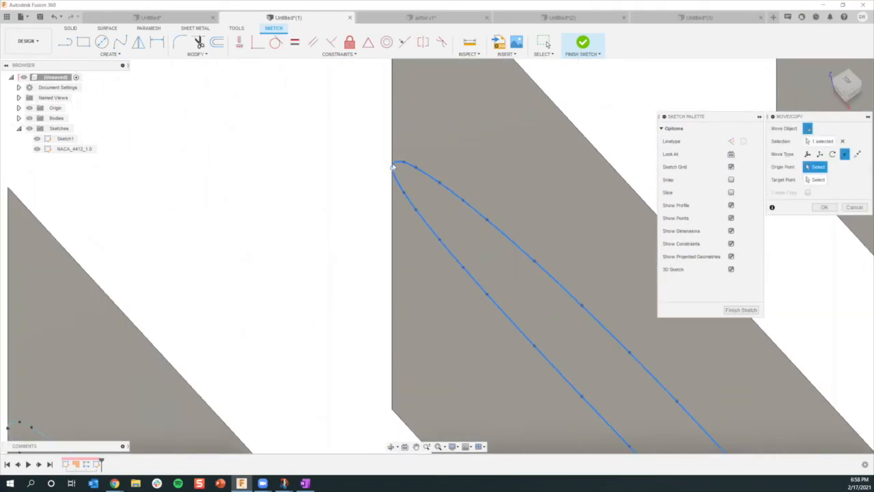
pyautogui.scroll(3, 394, 170)
pyautogui.click(395, 168)
pyautogui.keyDown('shift'); pyautogui.moveTo(393, 238); pyautogui.dragTo(394, 292, button='middle'); pyautogui.keyUp('shift')
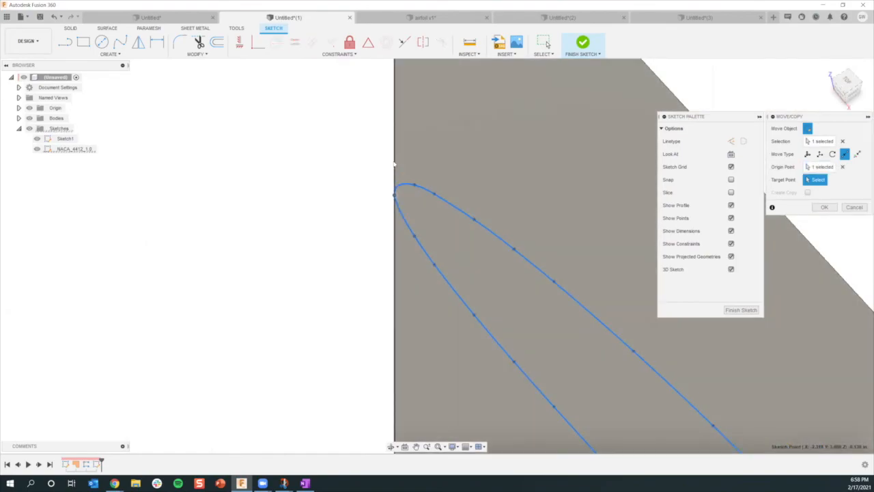
# Try to use the fourth plate's edge above the airfoil's nose as the target point, and clear that target selection.
pyautogui.scroll(-2, 394, 222)
pyautogui.scroll(-2, 393, 226)
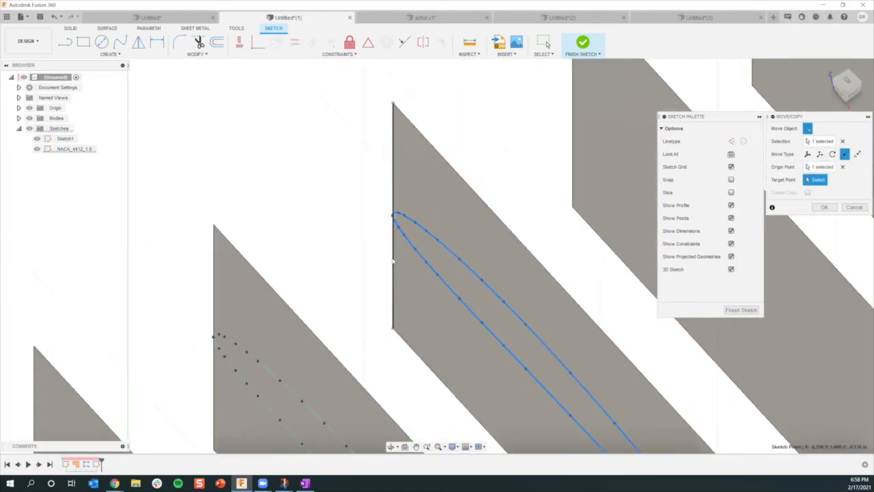
pyautogui.keyDown('shift'); pyautogui.moveTo(396, 206); pyautogui.dragTo(442, 209, button='middle'); pyautogui.keyUp('shift')
pyautogui.scroll(-1, 314, 275)
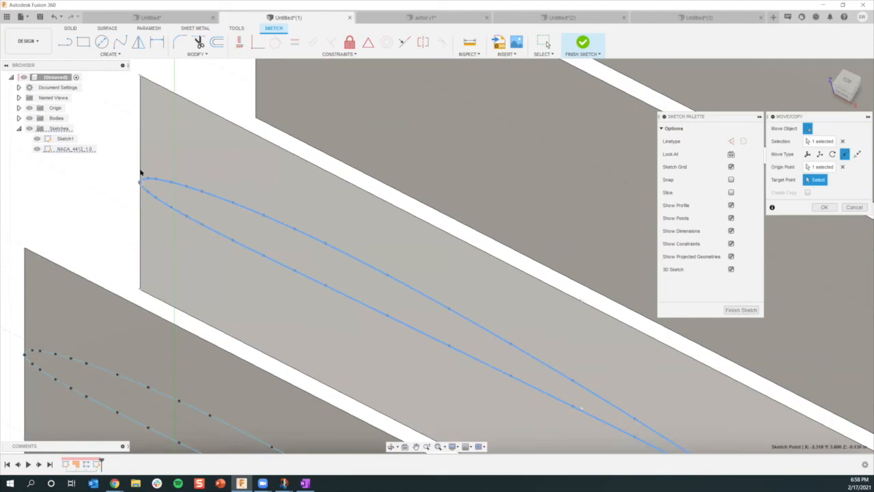
pyautogui.click(140, 166)
pyautogui.scroll(-1, 392, 205)
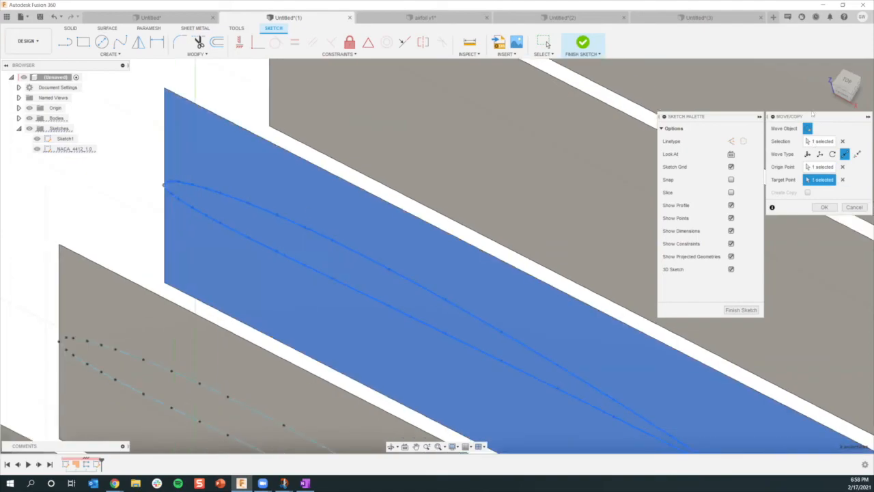
pyautogui.click(841, 179)
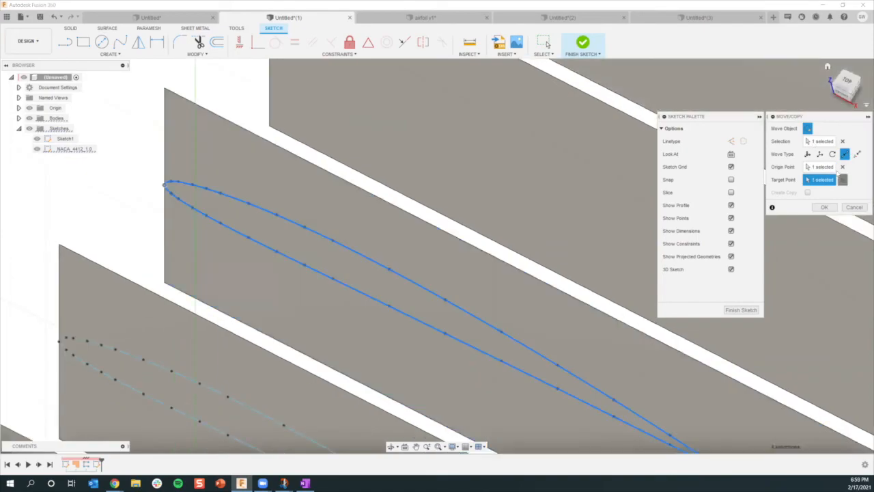
# Clear the origin point and re-pick the leading-edge point of the fourth plate's airfoil.
pyautogui.scroll(-3, 321, 238)
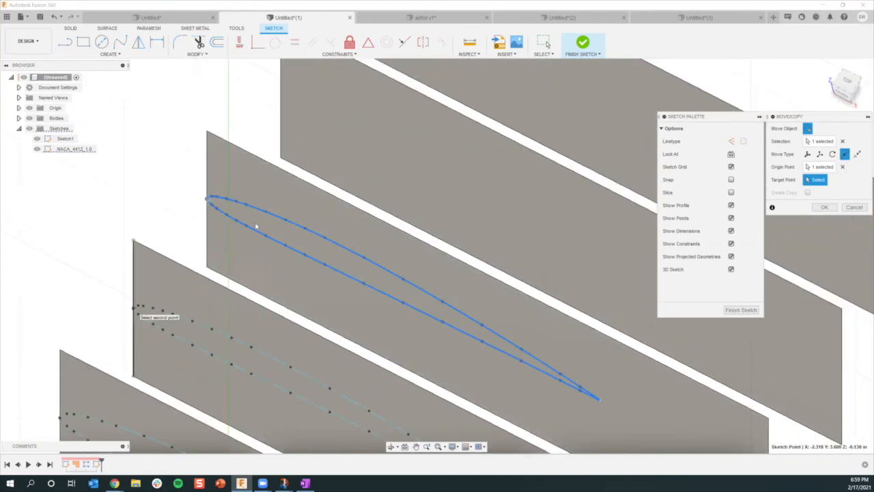
pyautogui.scroll(1, 212, 188)
pyautogui.scroll(1, 212, 188)
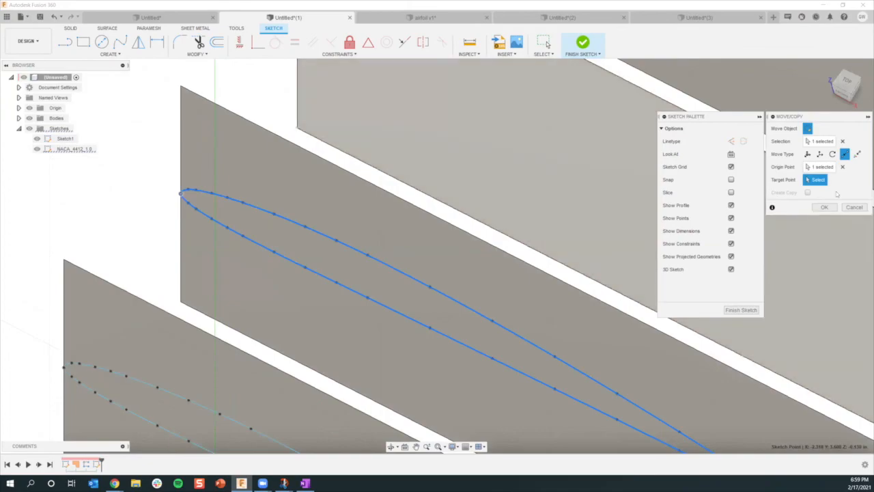
pyautogui.click(843, 168)
pyautogui.scroll(-3, 218, 229)
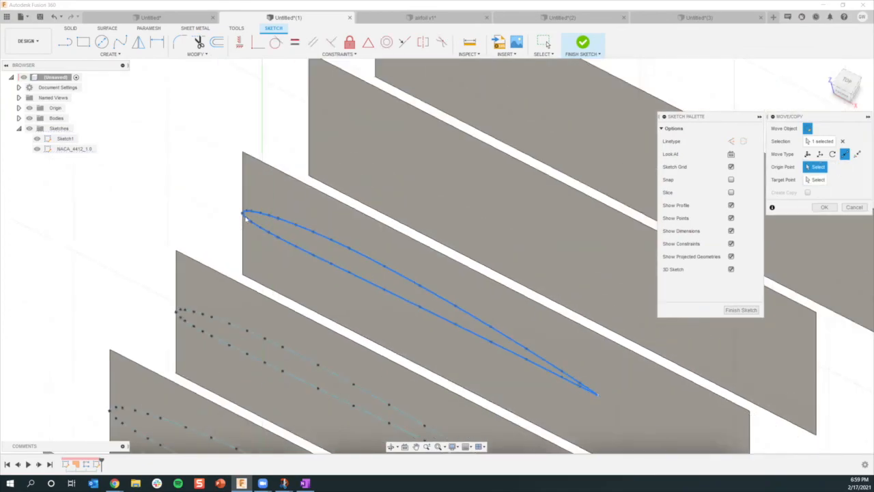
pyautogui.click(244, 211)
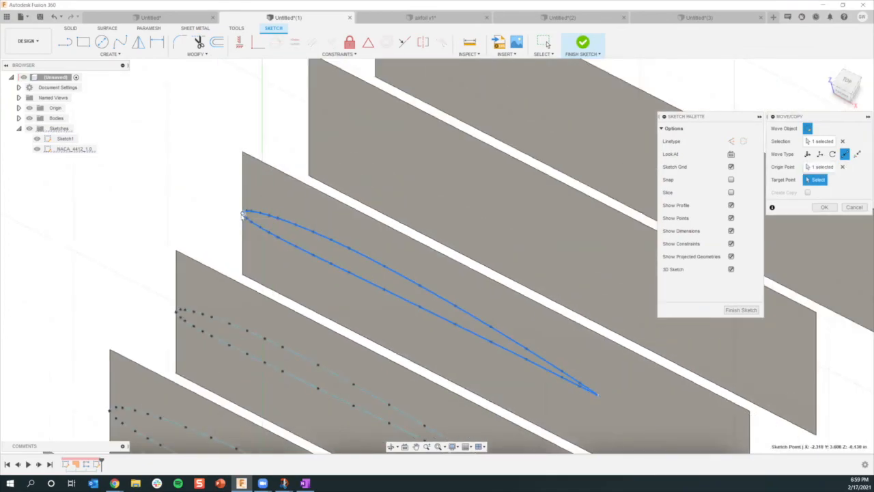
pyautogui.scroll(1, 243, 212)
pyautogui.scroll(2, 244, 211)
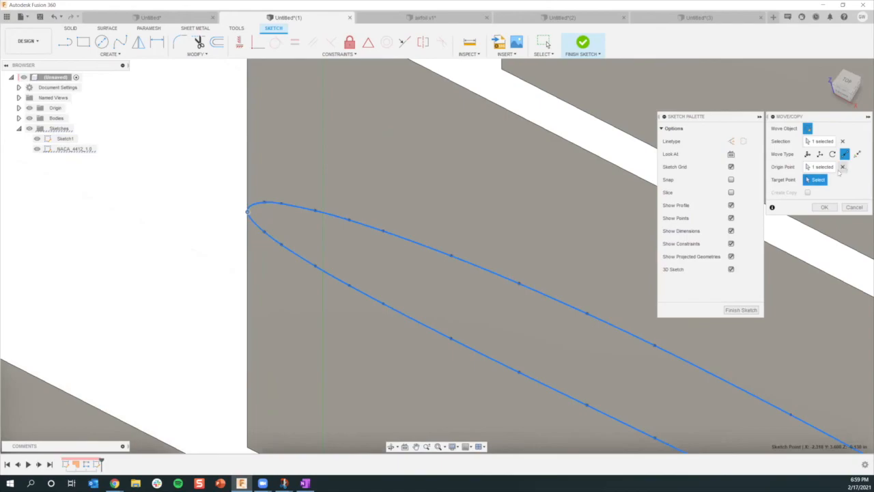
pyautogui.click(247, 213)
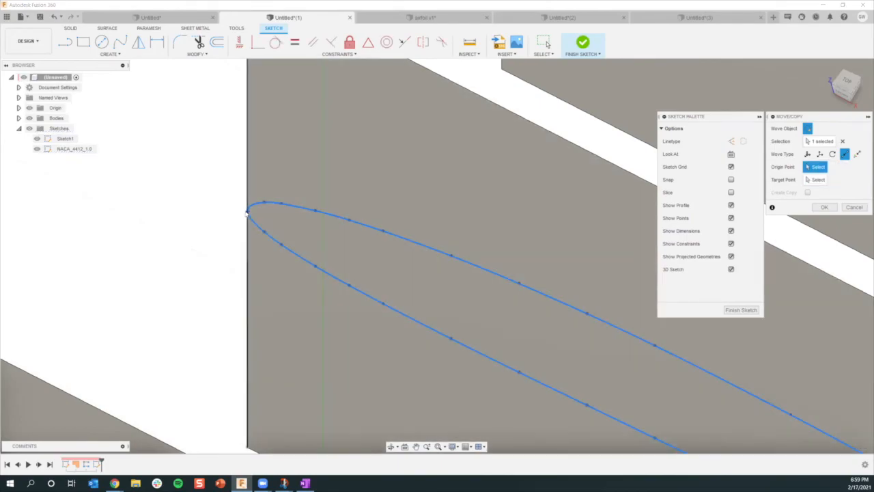
pyautogui.click(247, 212)
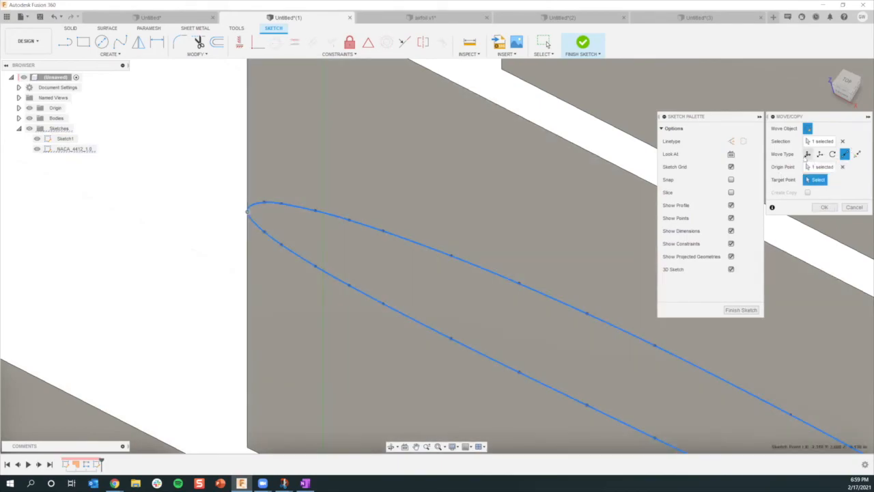
pyautogui.click(820, 154)
pyautogui.keyDown('shift'); pyautogui.moveTo(263, 229); pyautogui.dragTo(355, 233, button='middle'); pyautogui.keyUp('shift')
pyautogui.moveTo(391, 286); pyautogui.dragTo(403, 124, button='middle')
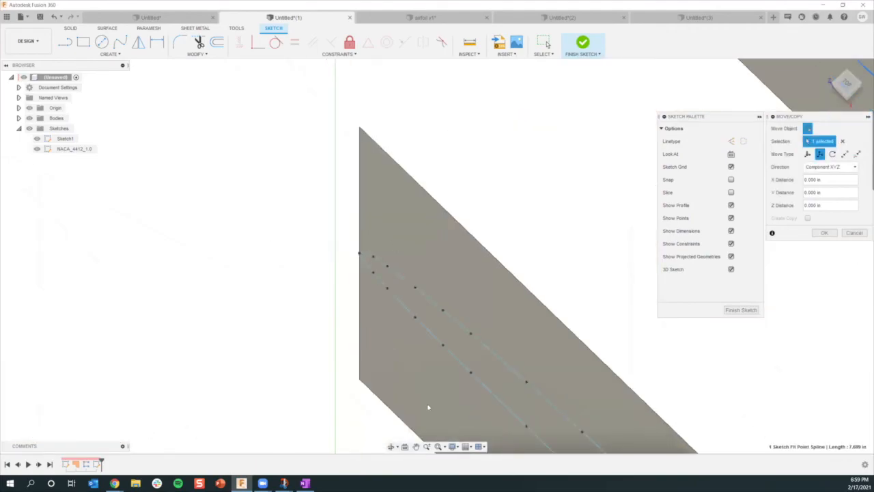
pyautogui.scroll(-3, 428, 403)
pyautogui.scroll(-2, 430, 334)
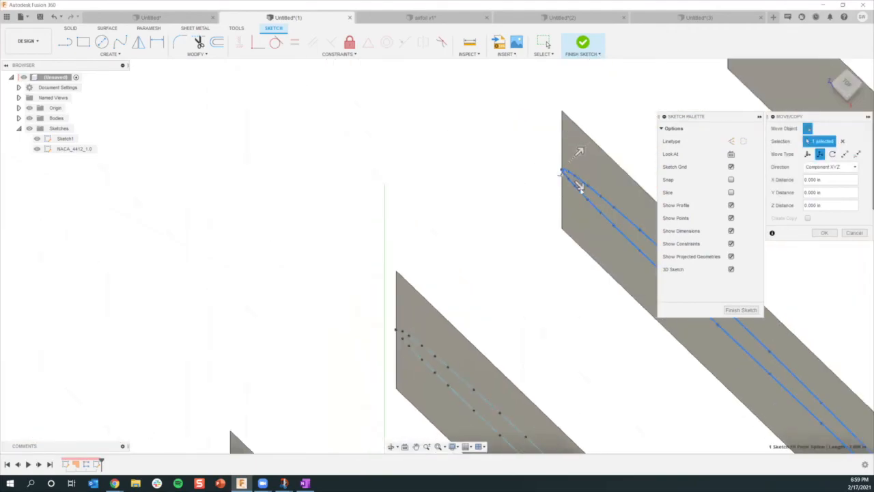
pyautogui.keyDown('shift'); pyautogui.moveTo(534, 209); pyautogui.dragTo(580, 297, button='middle'); pyautogui.keyUp('shift')
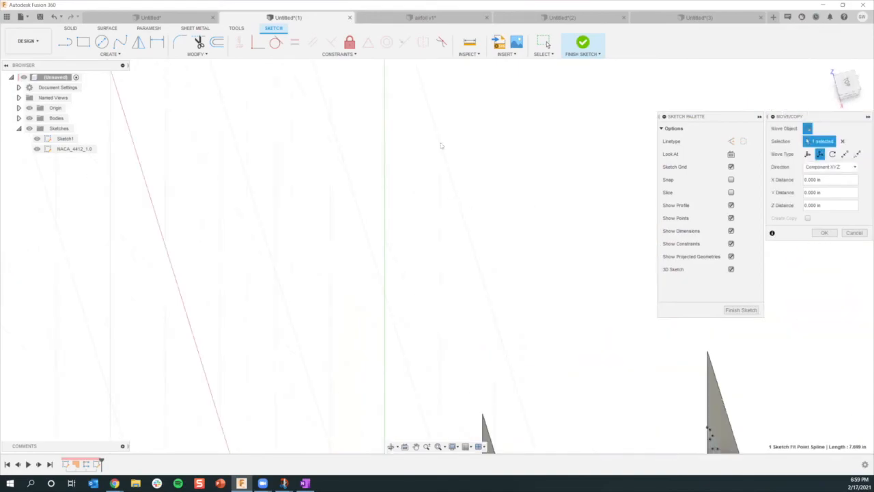
# Free-move the airfoil on the fourth plate downward along the plate's vertical front edge.
pyautogui.click(807, 154)
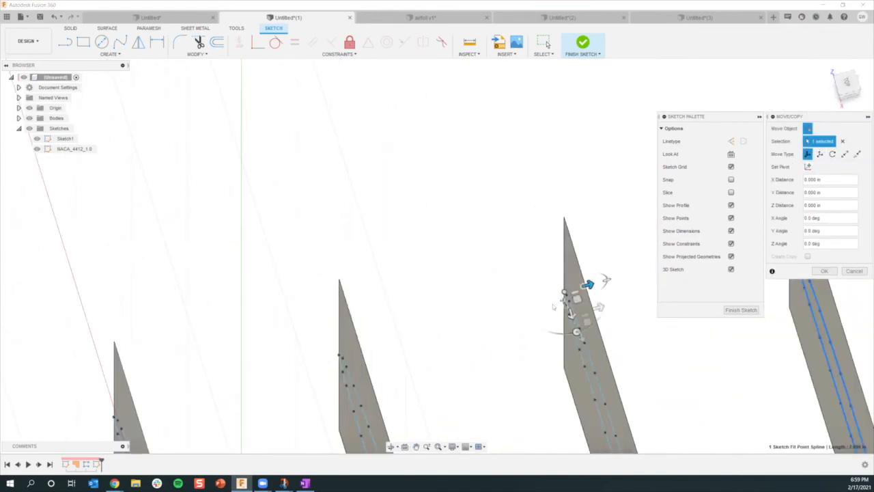
pyautogui.keyDown('shift'); pyautogui.moveTo(569, 292); pyautogui.dragTo(658, 272, button='middle'); pyautogui.keyUp('shift')
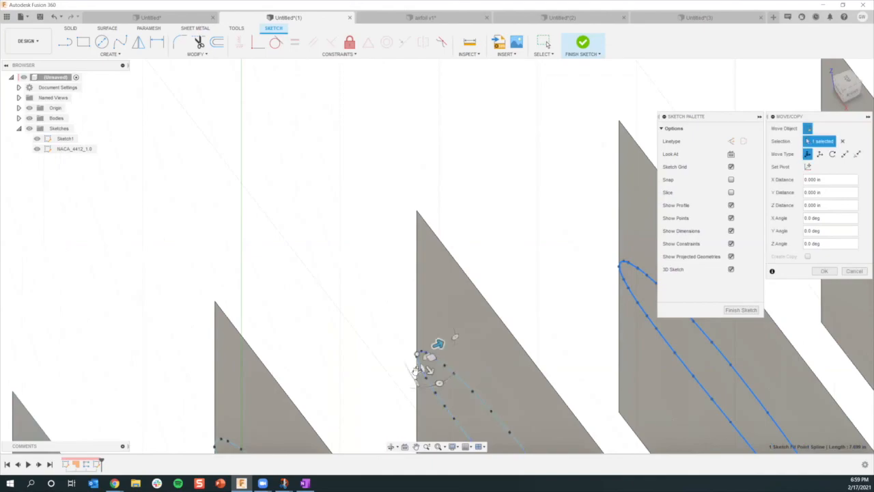
pyautogui.click(619, 265)
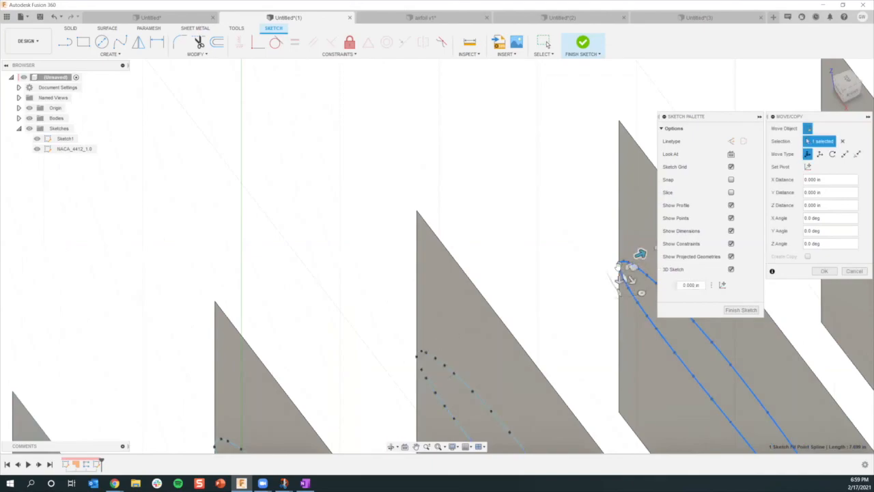
pyautogui.moveTo(619, 280); pyautogui.dragTo(620, 322)
# Move the fourth plate's airfoil point to point, from its leading-edge point to the midpoint of the plate's vertical front edge.
pyautogui.click(845, 153)
pyautogui.scroll(3, 617, 321)
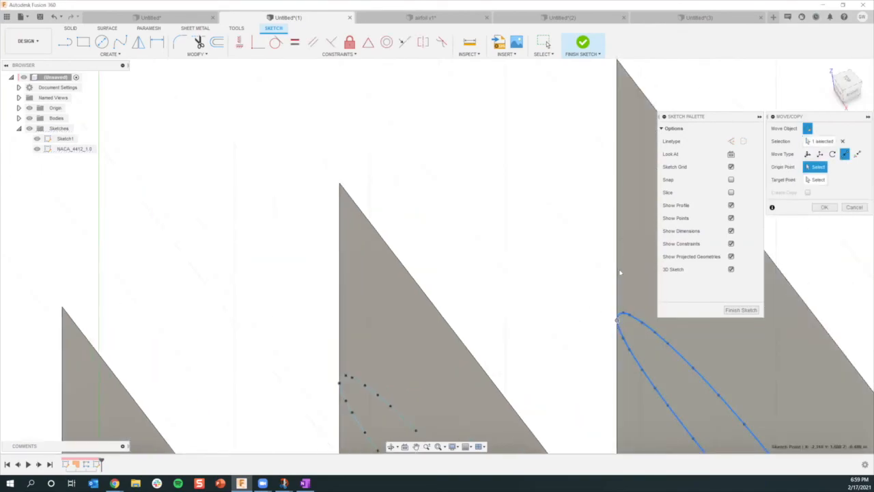
pyautogui.click(617, 319)
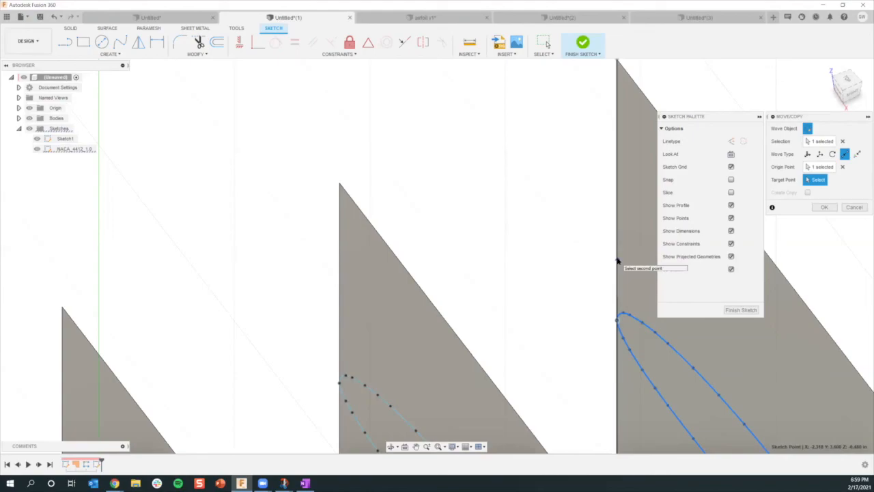
pyautogui.click(617, 260)
pyautogui.scroll(-5, 635, 348)
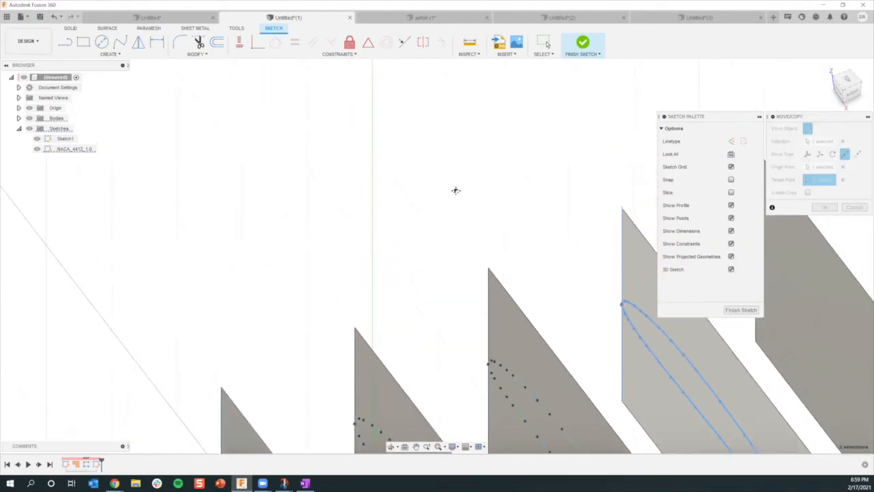
pyautogui.keyDown('shift'); pyautogui.moveTo(522, 369); pyautogui.dragTo(479, 299, button='middle'); pyautogui.keyUp('shift')
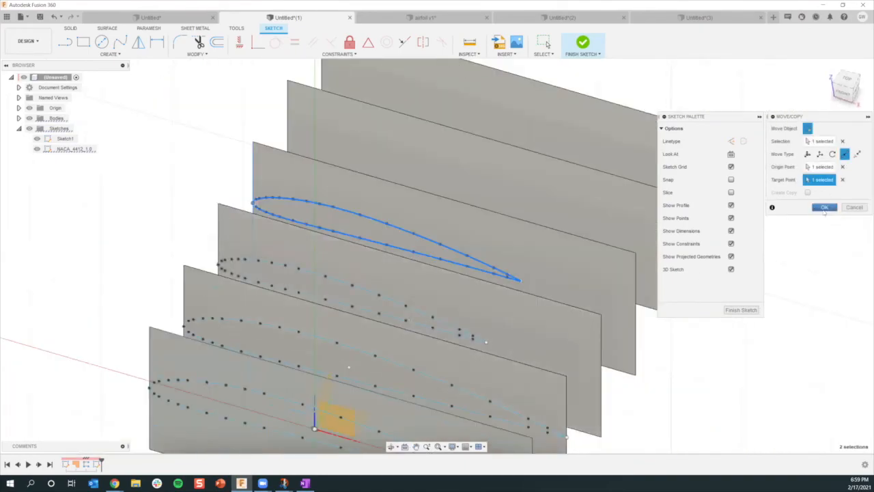
pyautogui.click(824, 208)
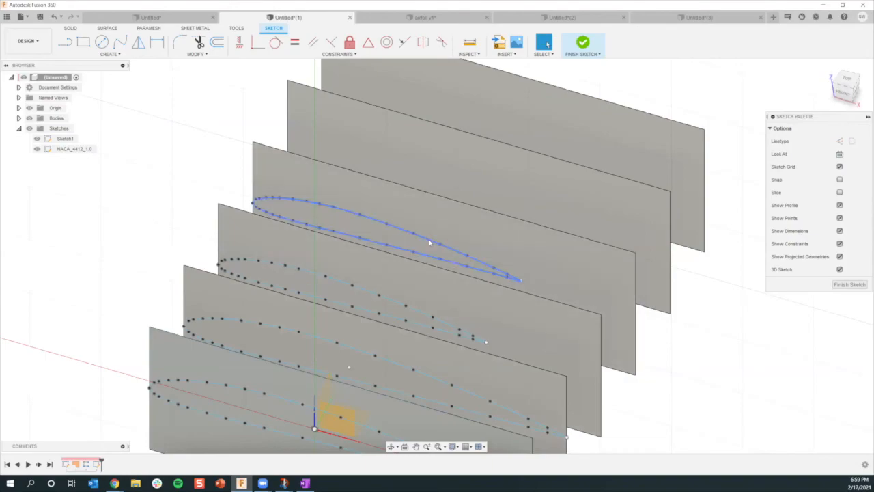
# Scale the fourth plate's airfoil by 0.7 about its leading-edge point using Sketch Scale.
pyautogui.click(197, 54)
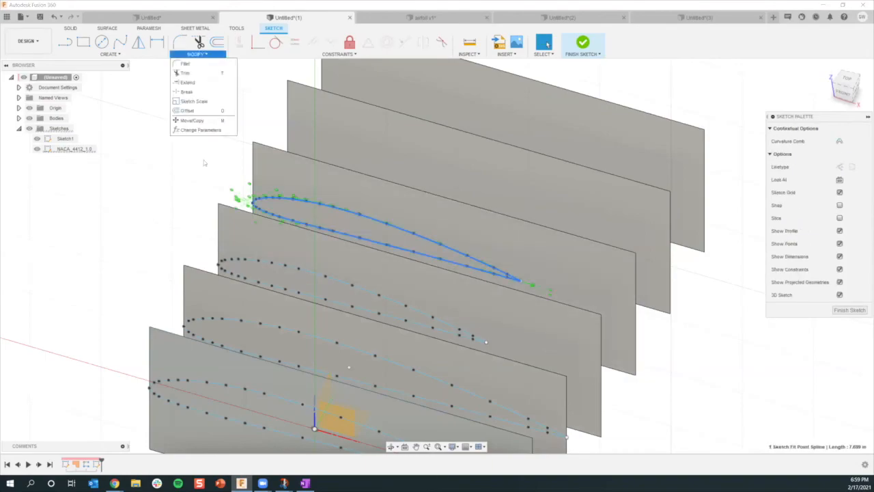
pyautogui.click(193, 101)
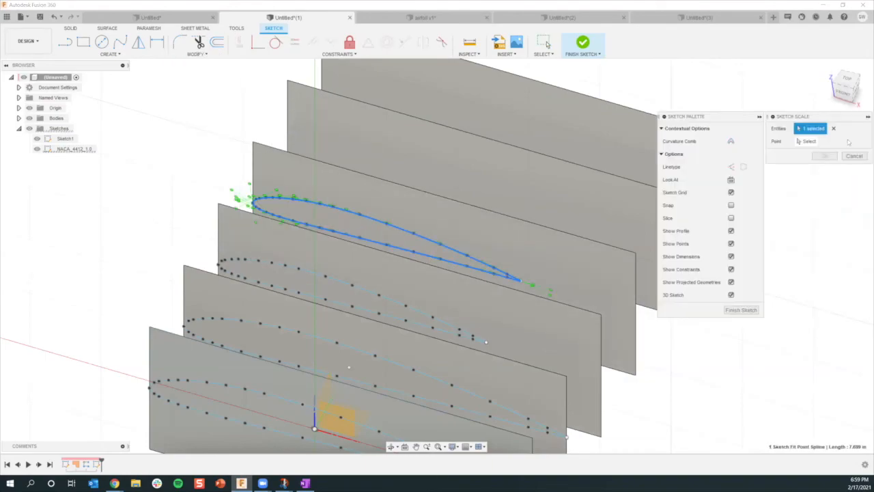
pyautogui.click(808, 141)
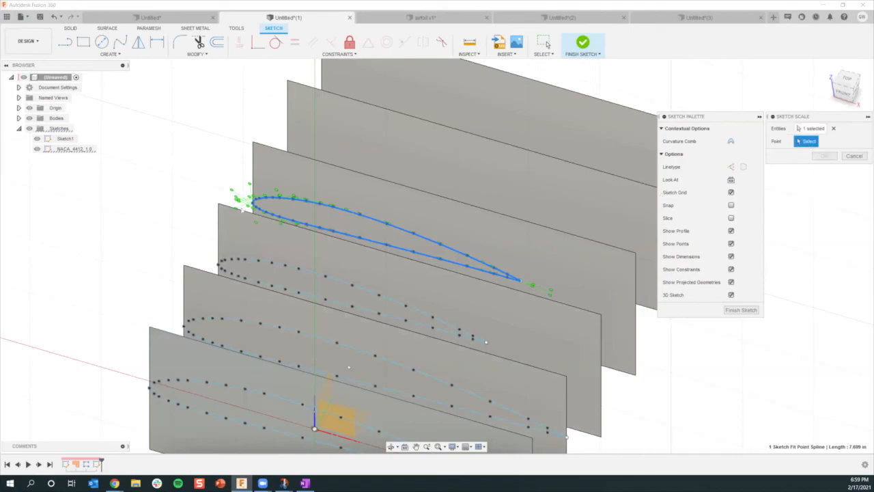
pyautogui.click(252, 203)
pyautogui.click(825, 155)
pyautogui.write('0.7')
pyautogui.press('Return')
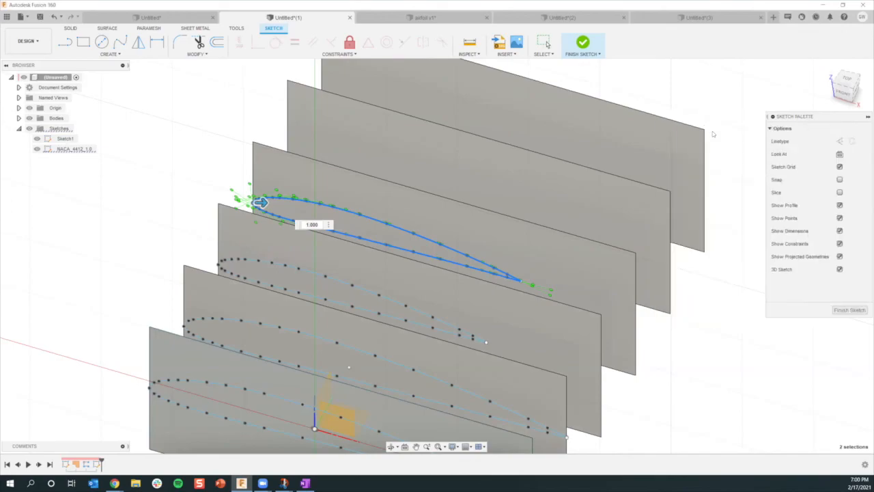
# Rotate the fourth plate's scaled airfoil 2 degrees about the Y axis.
pyautogui.click(367, 236)
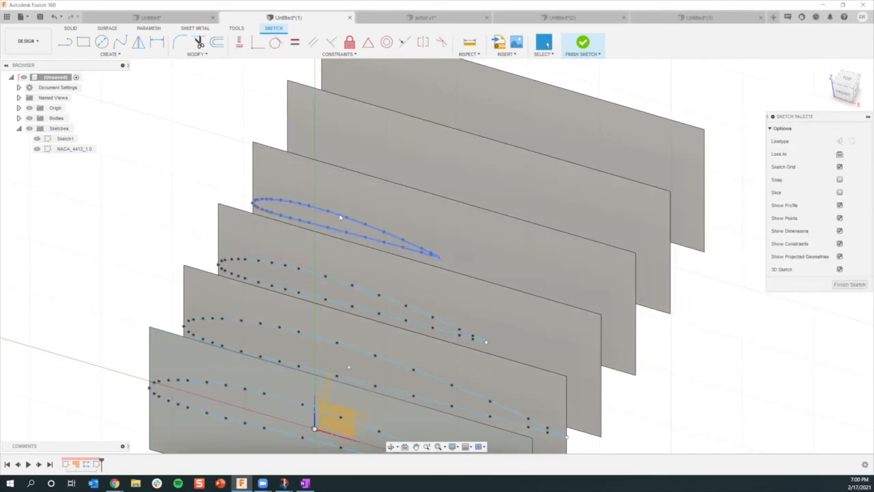
pyautogui.press('m')
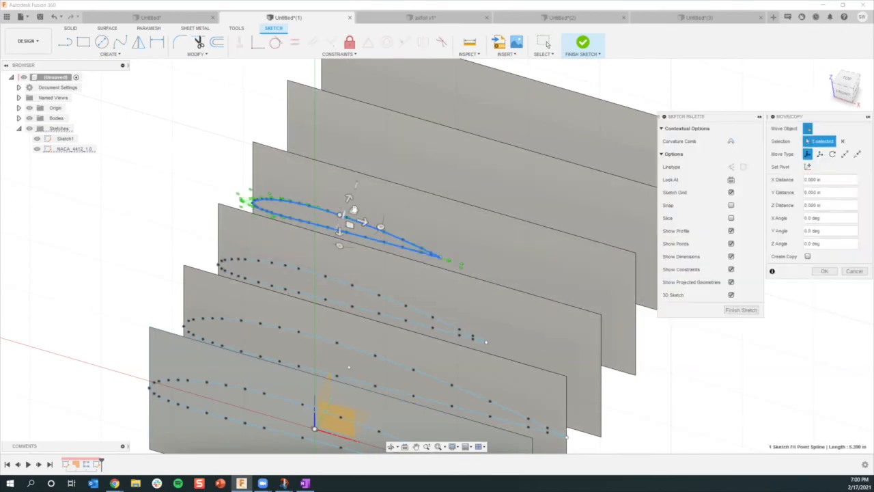
pyautogui.click(833, 153)
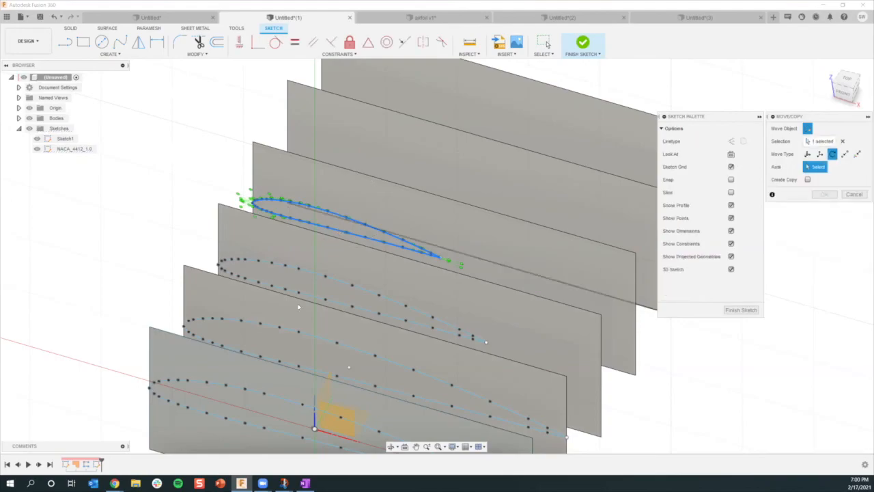
pyautogui.scroll(-2, 319, 389)
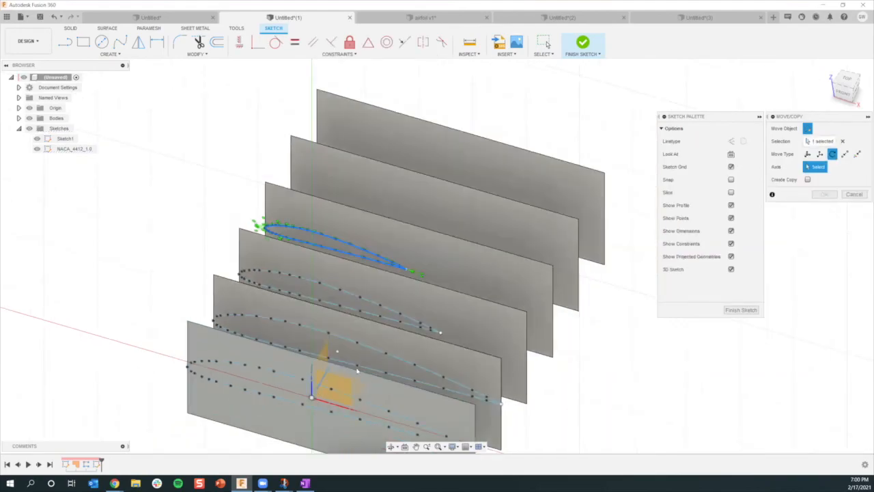
pyautogui.click(313, 383)
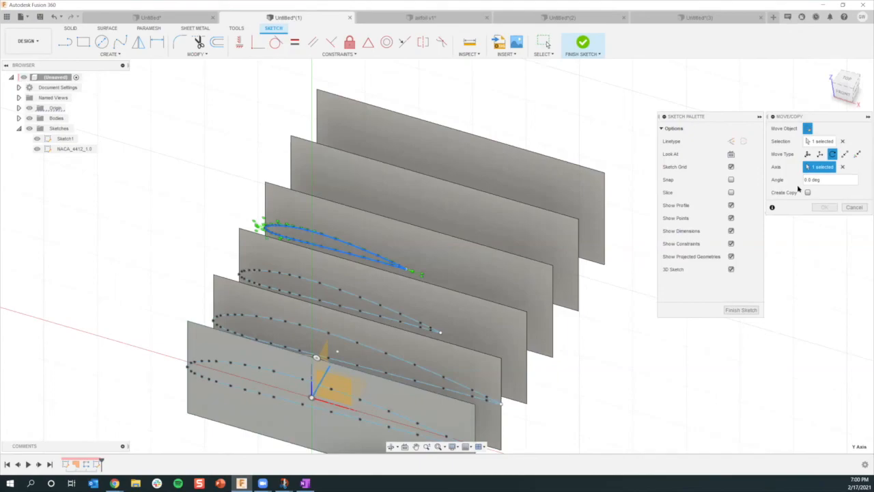
pyautogui.press('BackSpace')
pyautogui.press('BackSpace')
pyautogui.press('BackSpace')
pyautogui.press('BackSpace')
pyautogui.press('BackSpace')
pyautogui.press('BackSpace')
pyautogui.press('BackSpace')
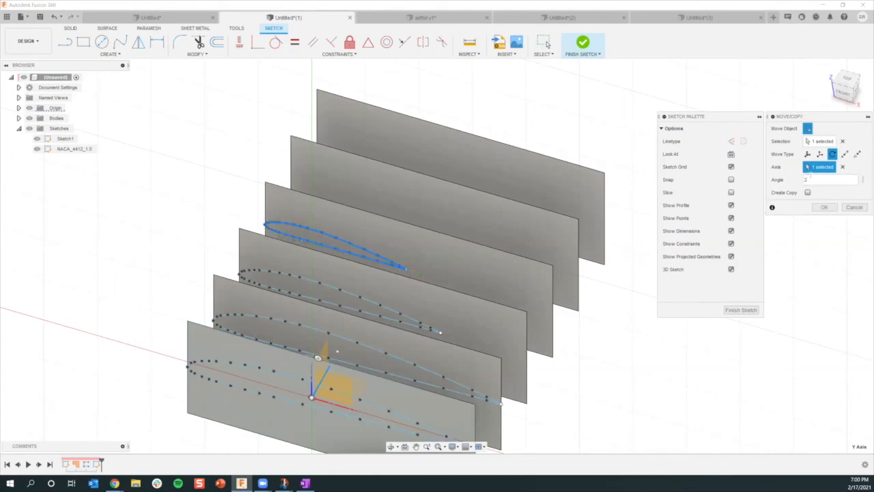
pyautogui.click(546, 42)
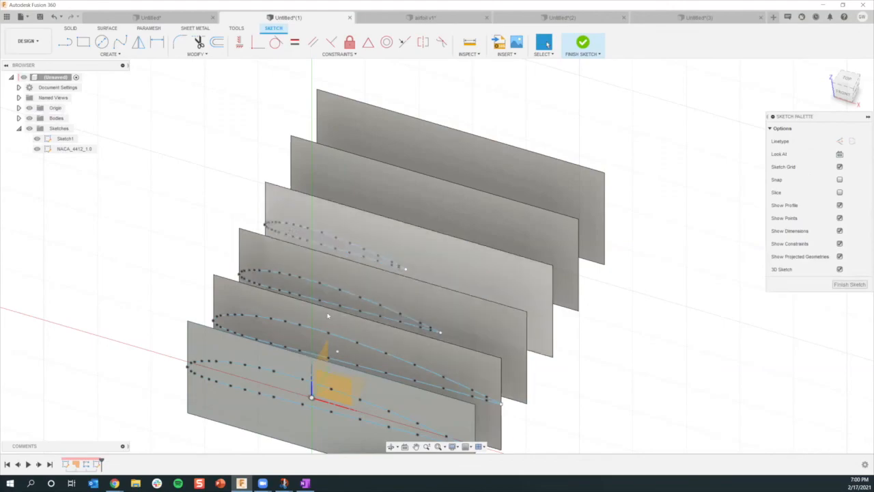
# Measure the distance between the leading and trailing points of the fourth plate's airfoil, and finish the sketch.
pyautogui.scroll(2, 300, 313)
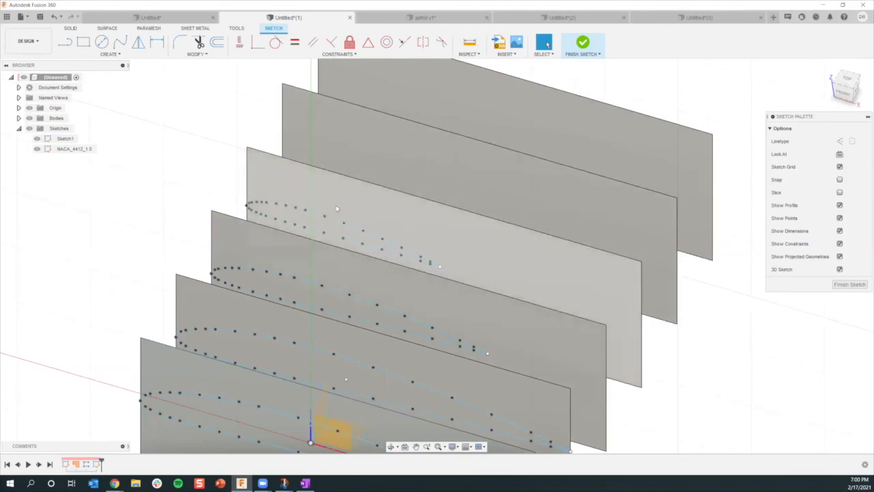
pyautogui.click(247, 206)
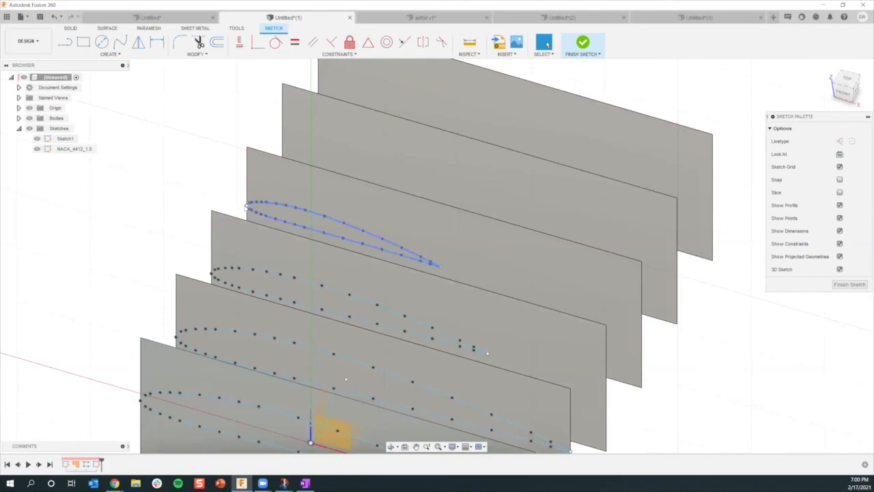
pyautogui.keyDown('ctrl'); pyautogui.click(439, 266); pyautogui.keyUp('ctrl')
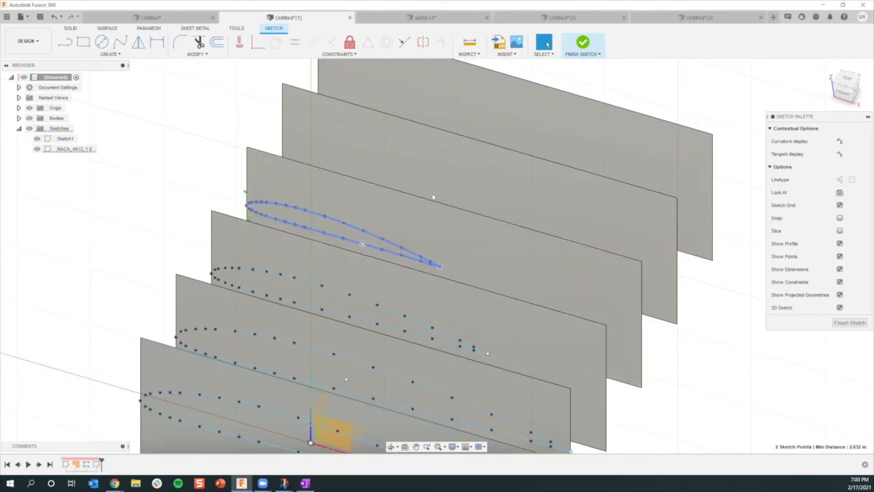
pyautogui.scroll(-2, 480, 320)
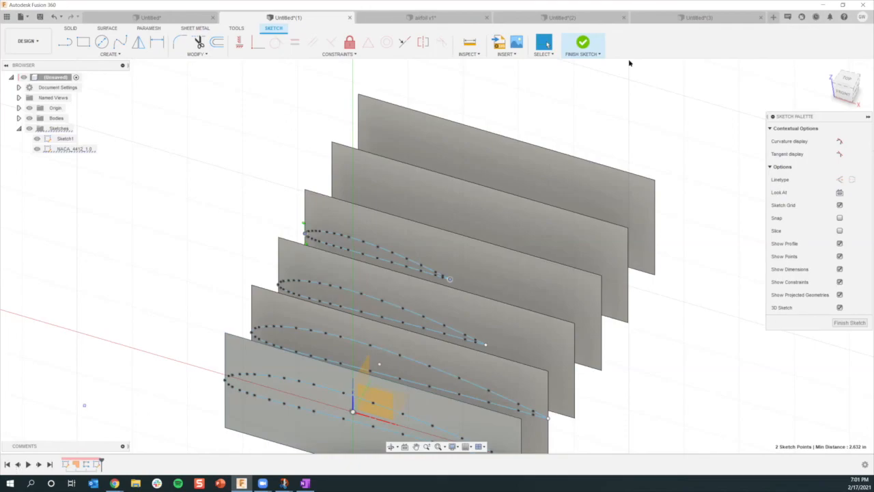
pyautogui.click(582, 42)
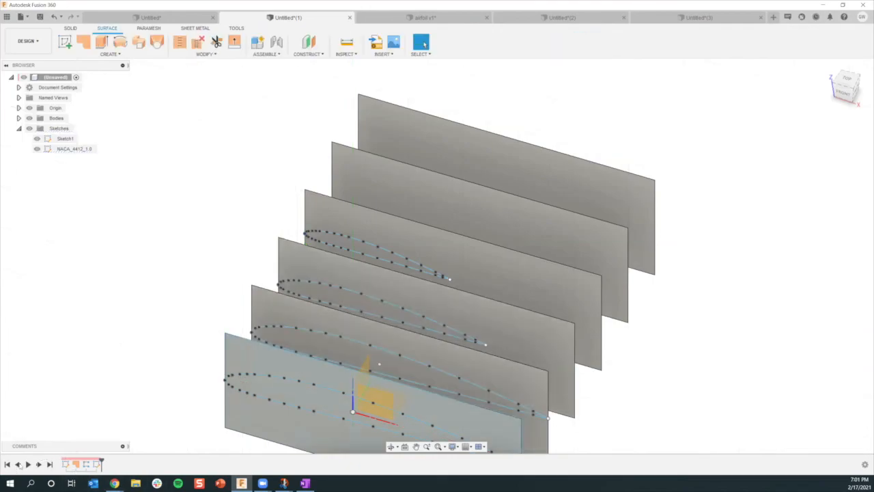
# Review the design history from the first sketch through the surface patch and plate pattern to the NACA_4412_1.0 airfoil sketch.
pyautogui.click(19, 464)
pyautogui.click(19, 465)
pyautogui.moveTo(272, 328); pyautogui.dragTo(330, 199, button='middle')
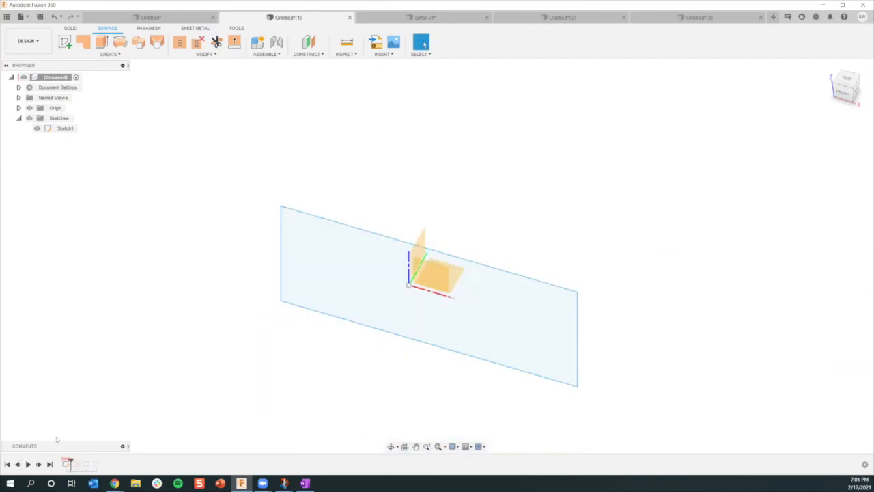
pyautogui.click(39, 465)
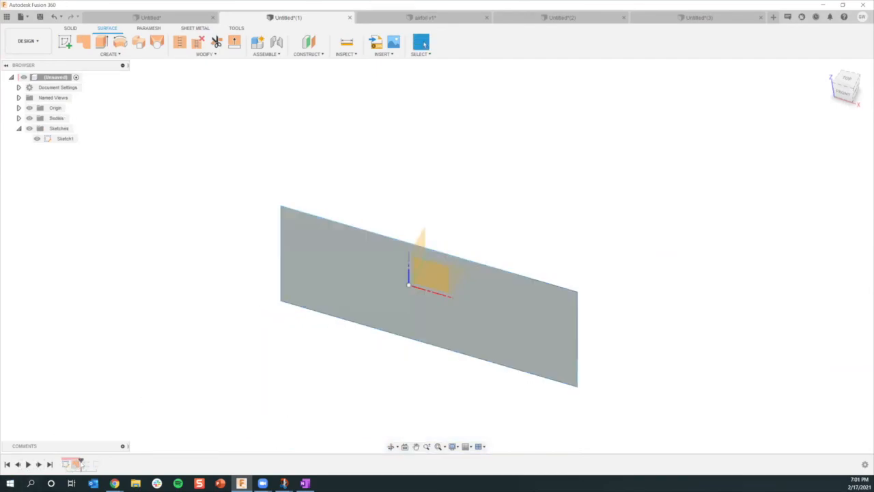
pyautogui.click(78, 465)
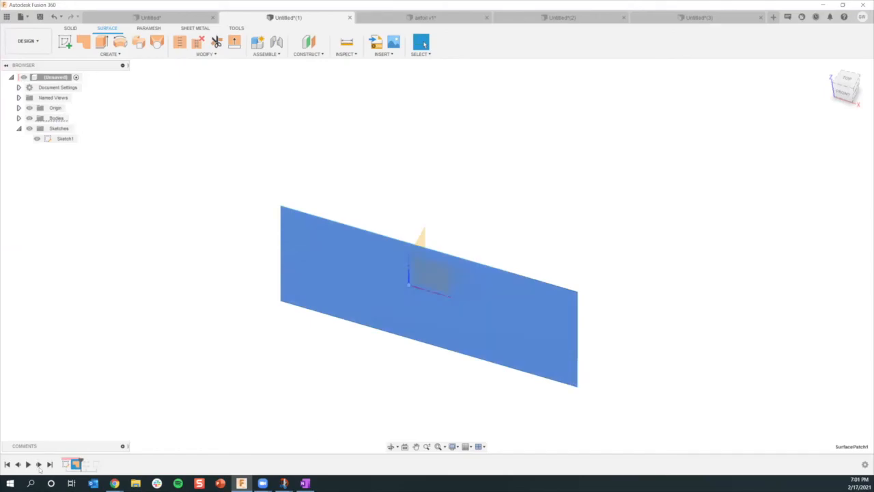
pyautogui.click(39, 464)
pyautogui.scroll(-1, 342, 378)
pyautogui.scroll(-2, 492, 277)
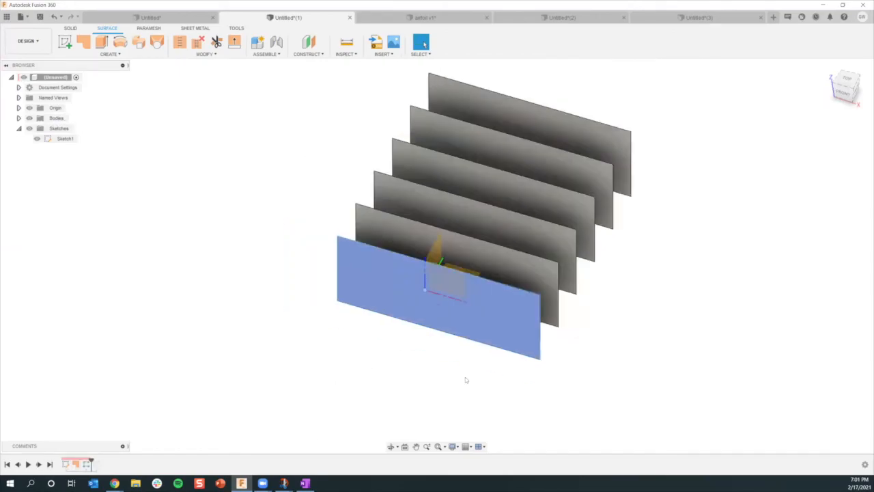
pyautogui.click(39, 464)
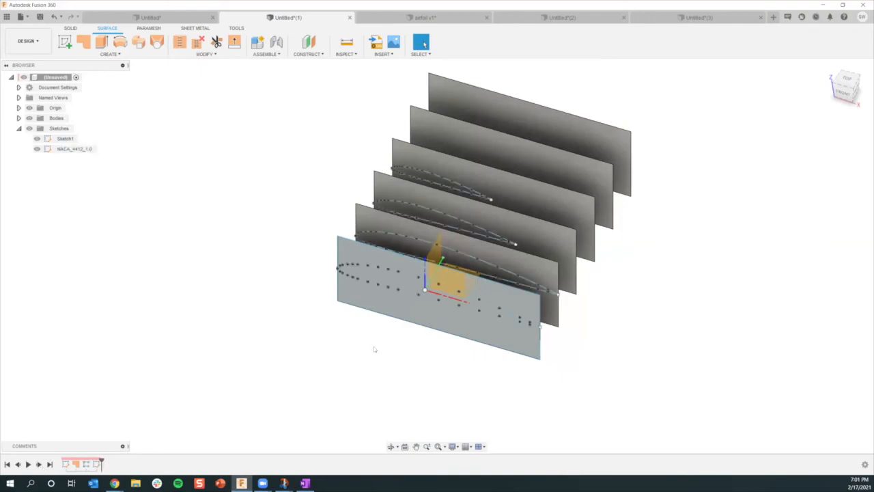
pyautogui.moveTo(395, 347); pyautogui.dragTo(341, 414, button='middle')
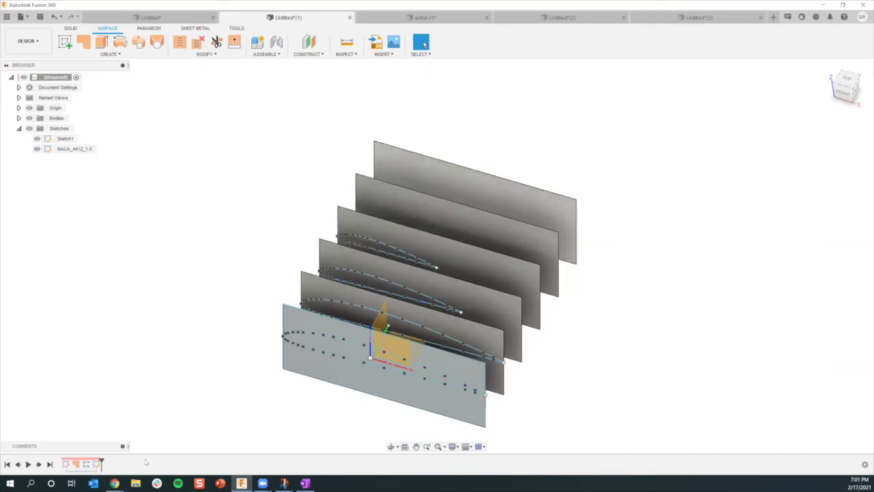
pyautogui.click(98, 464)
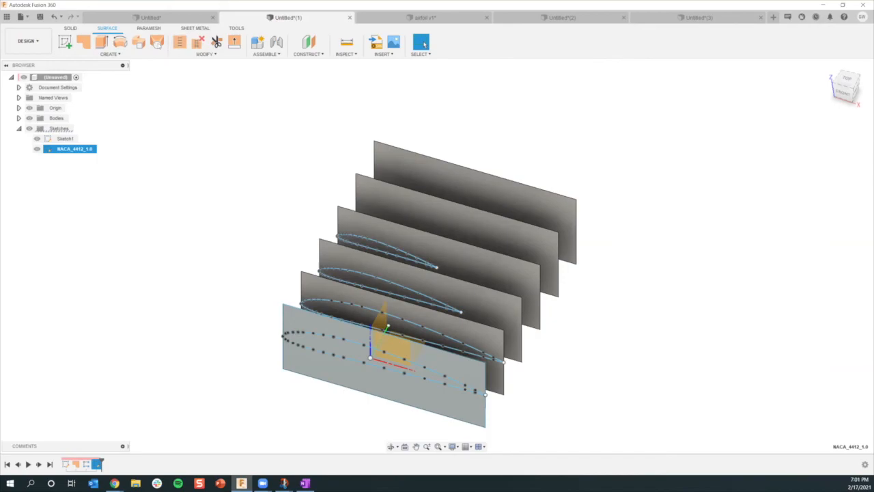
# Loft a new surface body through the four airfoil splines, in order from the front plate to the fourth plate.
pyautogui.click(156, 42)
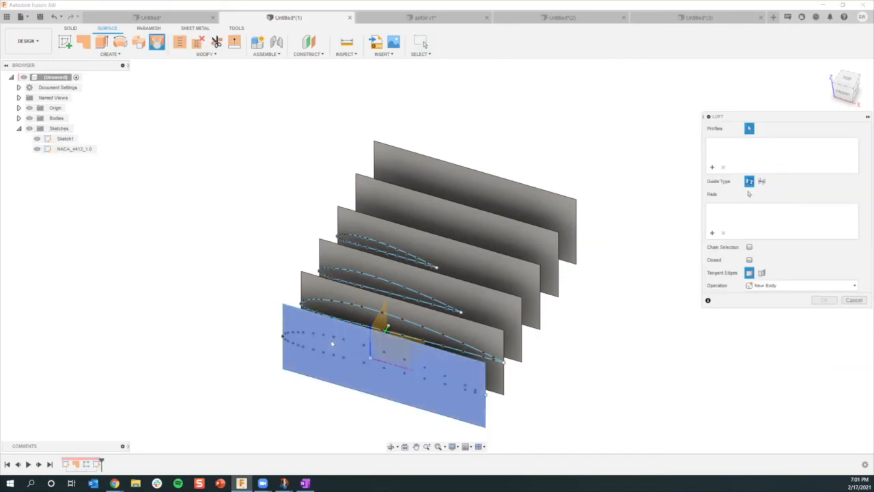
pyautogui.click(362, 303)
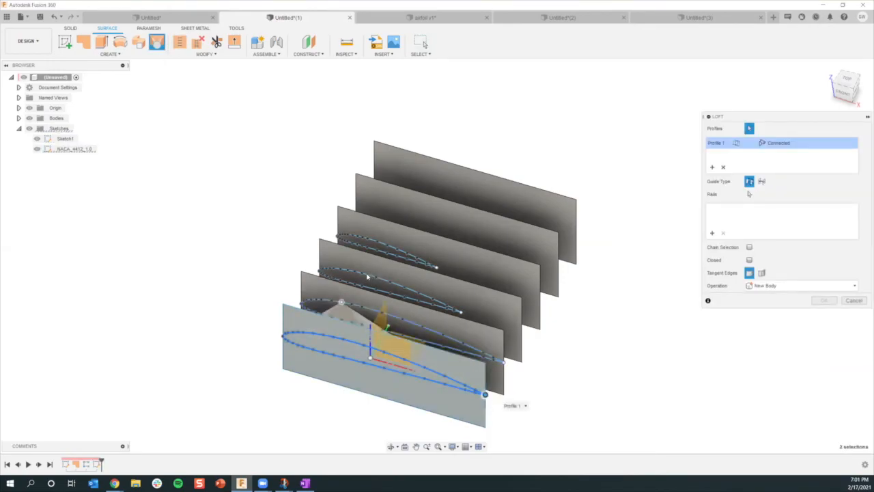
pyautogui.click(723, 167)
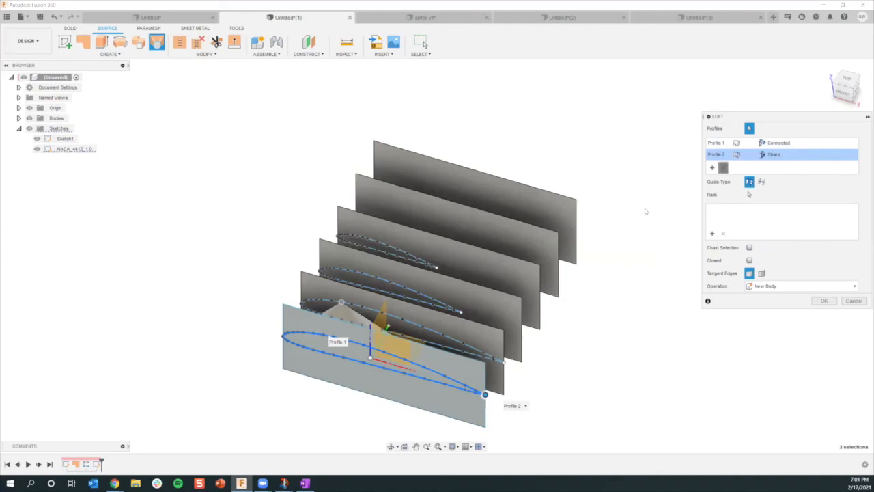
pyautogui.click(374, 308)
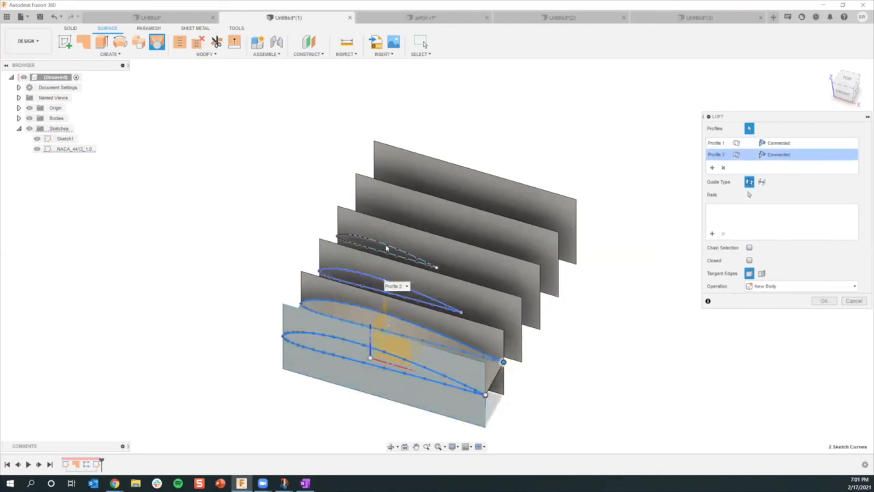
pyautogui.click(391, 249)
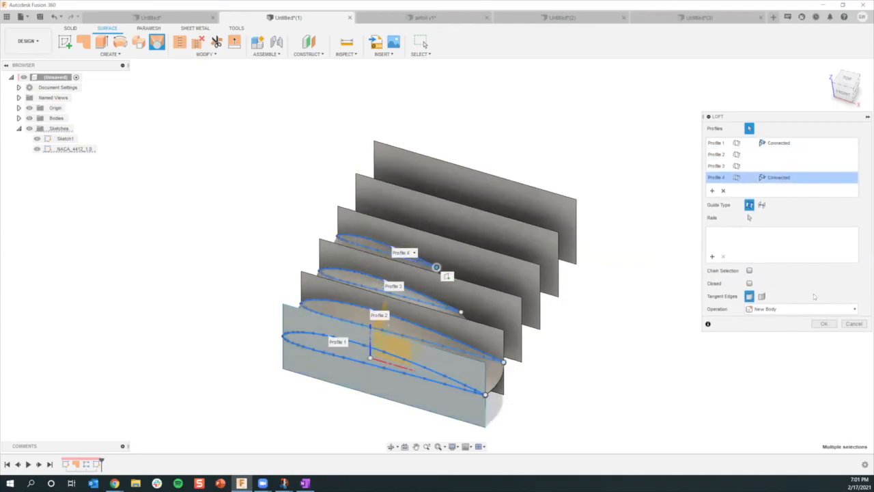
pyautogui.click(823, 323)
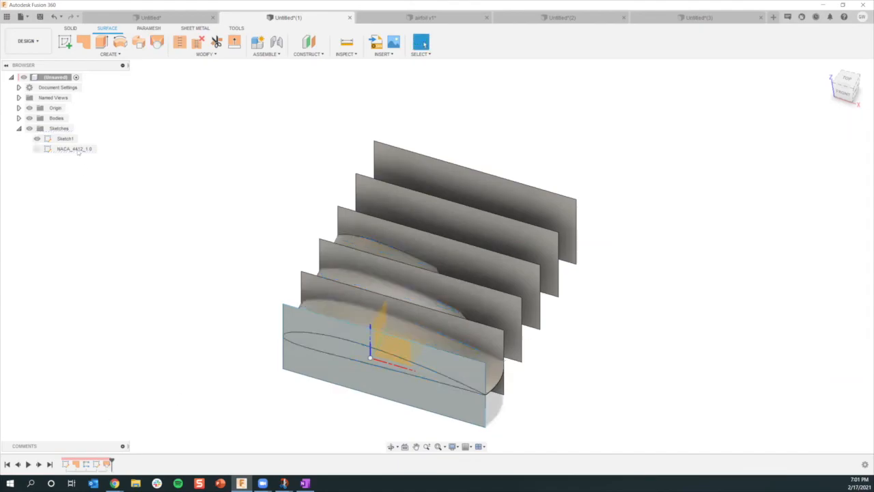
# Hide the six plate bodies, Body1 to Body6, and inspect the lofted wing surface on its own.
pyautogui.click(37, 128)
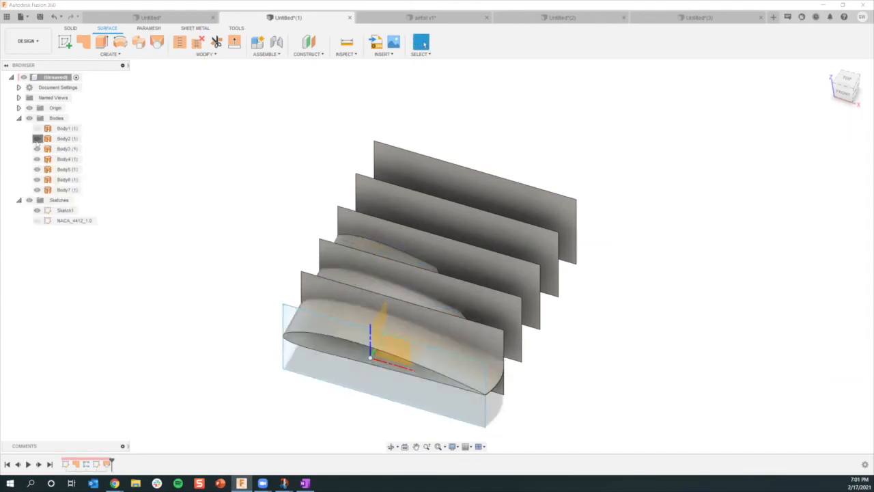
pyautogui.click(37, 139)
pyautogui.click(37, 149)
pyautogui.click(37, 159)
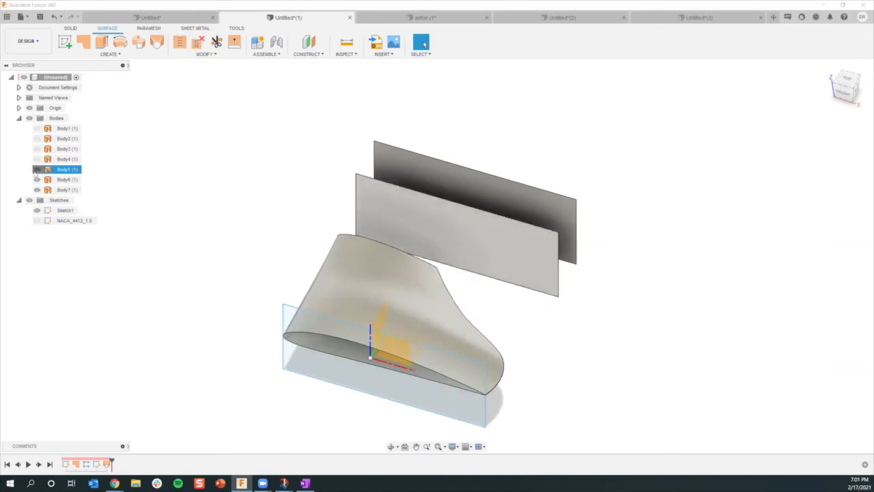
pyautogui.click(37, 170)
pyautogui.click(37, 179)
pyautogui.click(67, 190)
pyautogui.scroll(2, 445, 333)
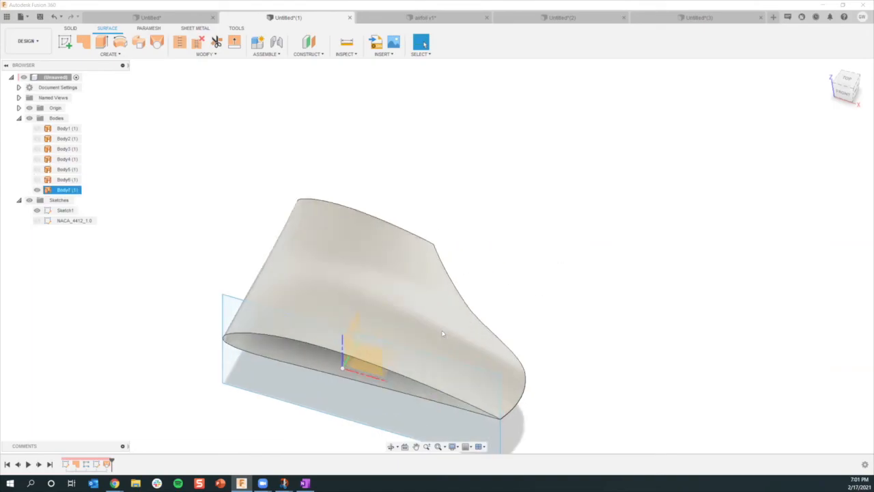
pyautogui.keyDown('shift'); pyautogui.moveTo(481, 311); pyautogui.dragTo(445, 305, button='middle'); pyautogui.keyUp('shift')
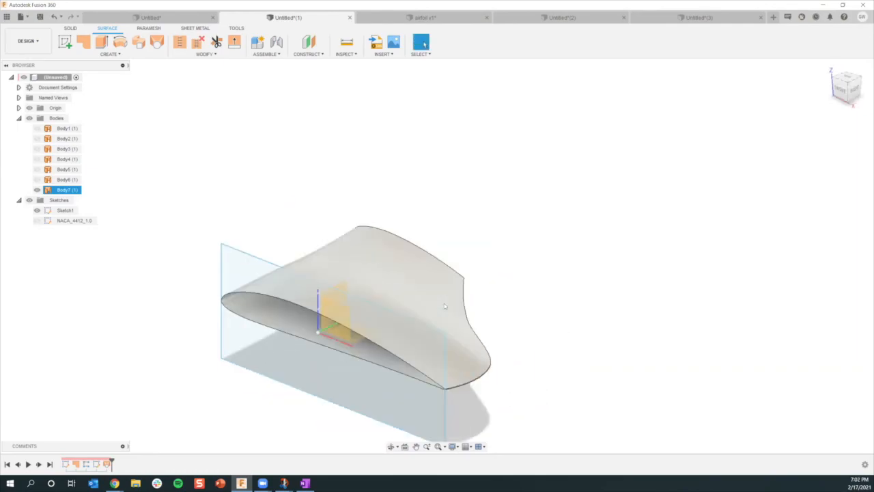